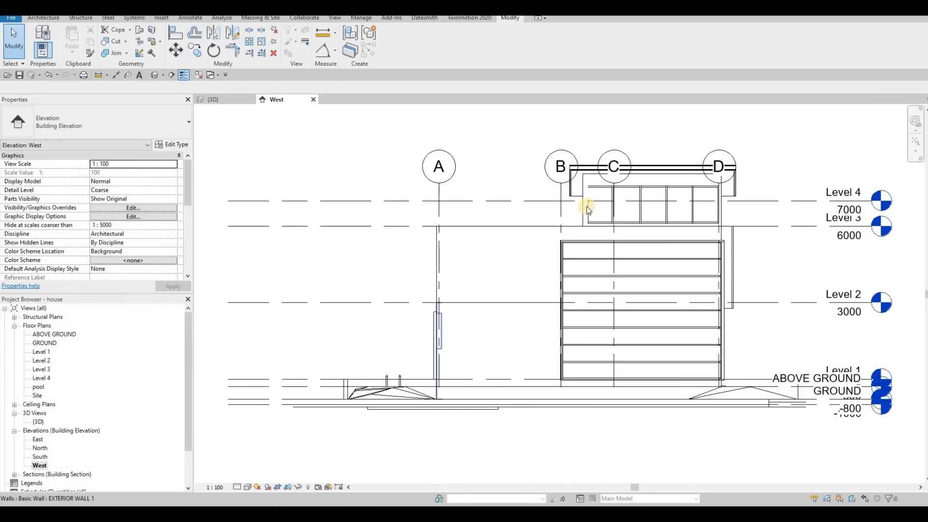
Try to shorten the grid B end of the upper-floor curtain wall to the exterior wall's inner face in the West elevation.
scroll(582, 222, "up", 5)
left_click(561, 258)
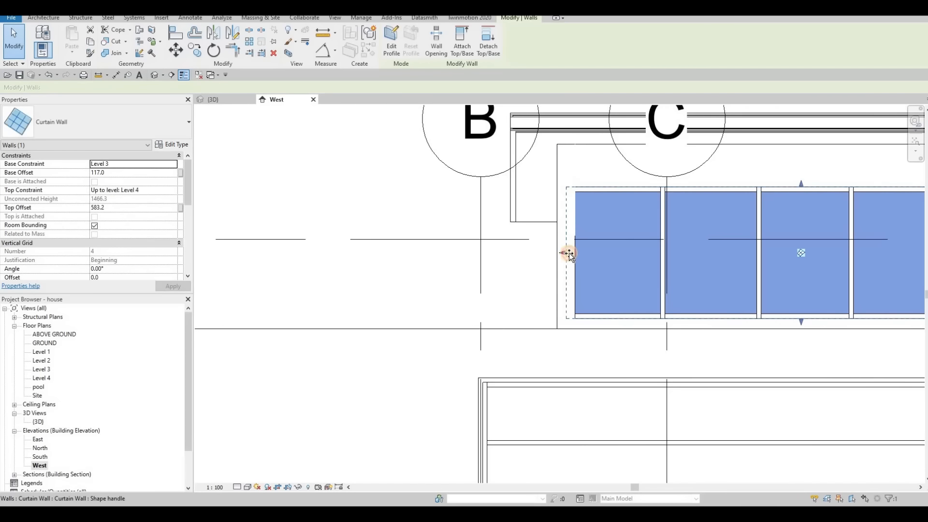
scroll(685, 274, "down", 3)
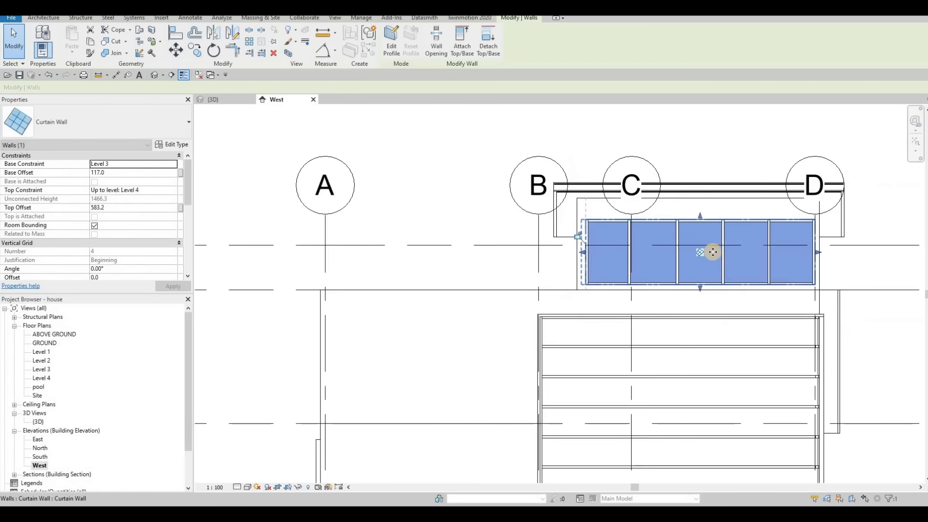
middle_click_drag(654, 251, 522, 254)
scroll(368, 235, "up", 2)
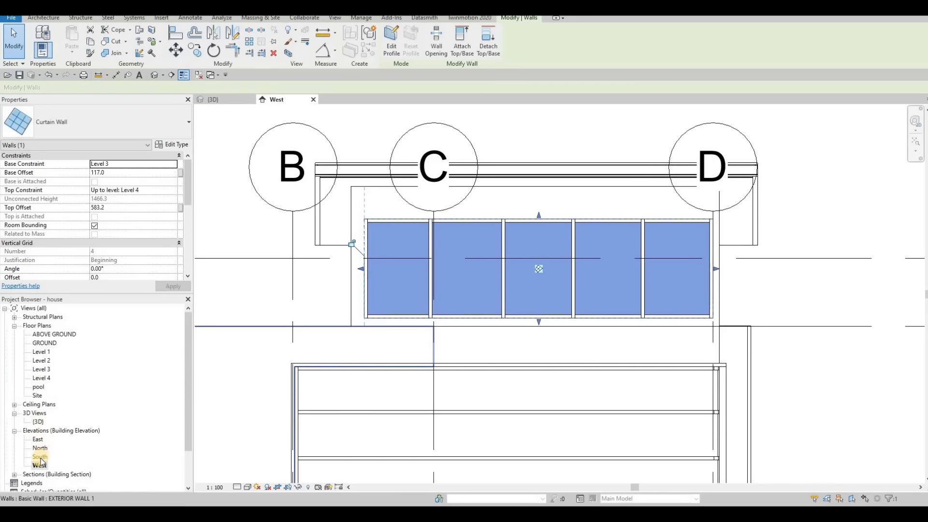
Try to shorten the upper curtain wall's grid D end past the exterior wall's inner face in the East elevation.
double_click(38, 440)
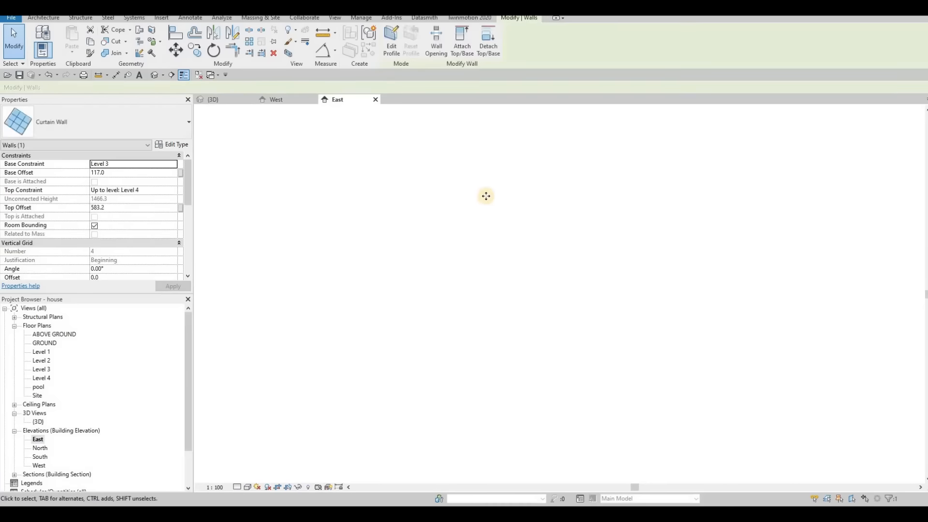
scroll(331, 240, "up", 3)
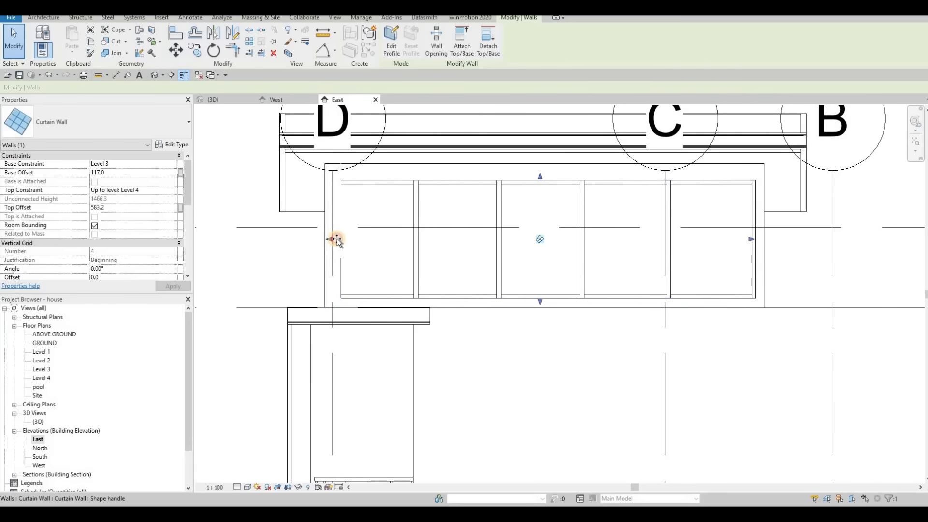
left_click_drag(333, 240, 353, 241)
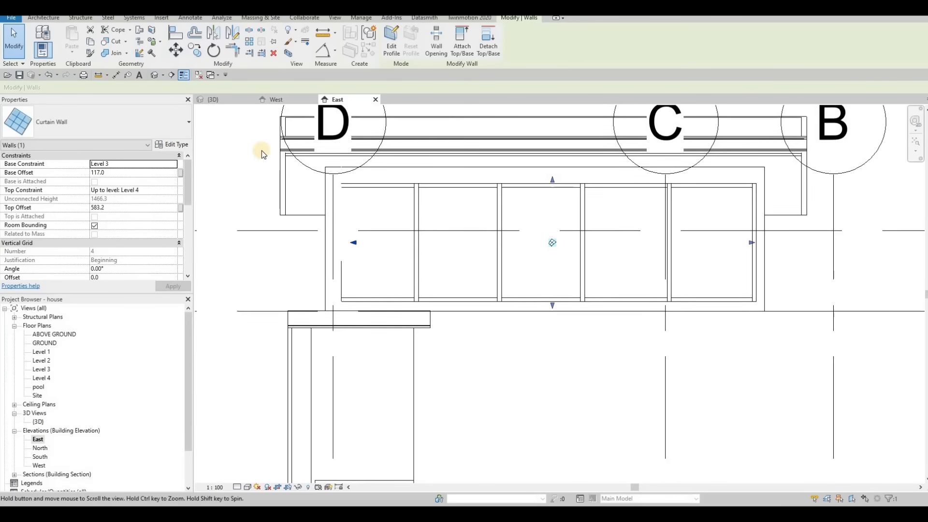
middle_click_drag(336, 200, 335, 217)
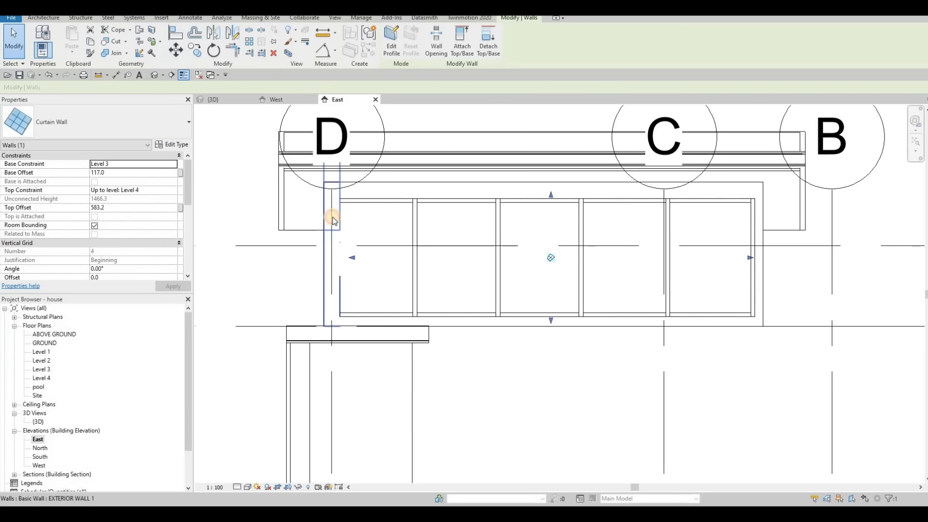
Undo the last two curtain wall resizes and pull its grid D end to the exterior wall's inner face in the East elevation.
left_click(336, 223)
key("ctrl+z")
key("ctrl+z")
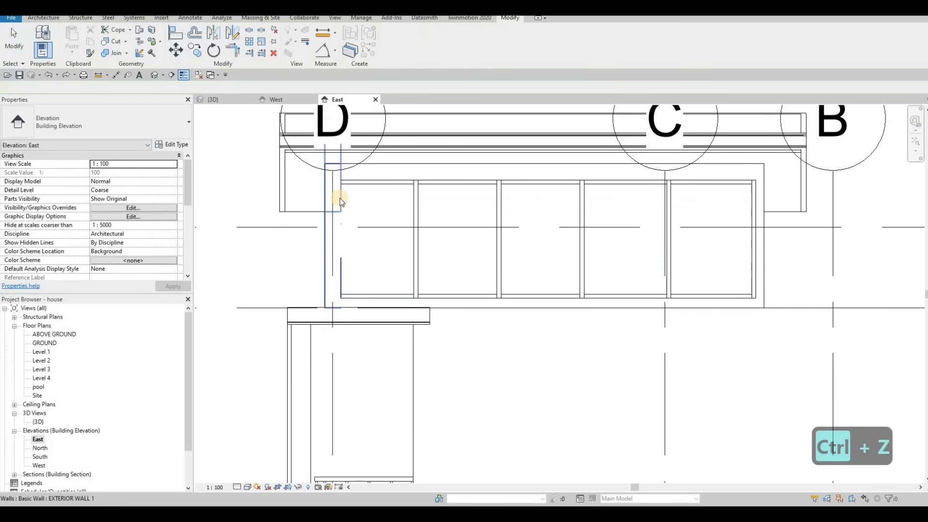
left_click(333, 238)
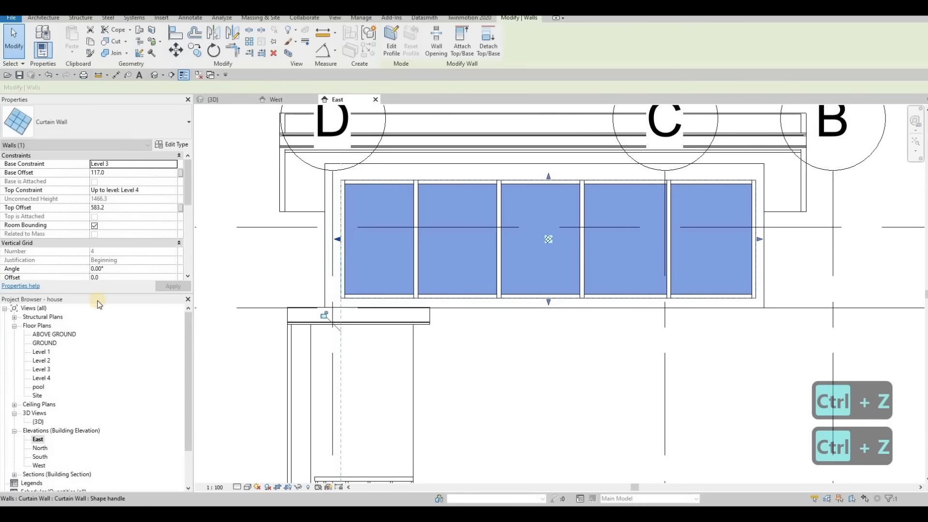
Align the upper curtain wall's grid B end with the exterior wall's inner face in the West elevation, then inspect it in 3D.
double_click(39, 466)
left_click(355, 278)
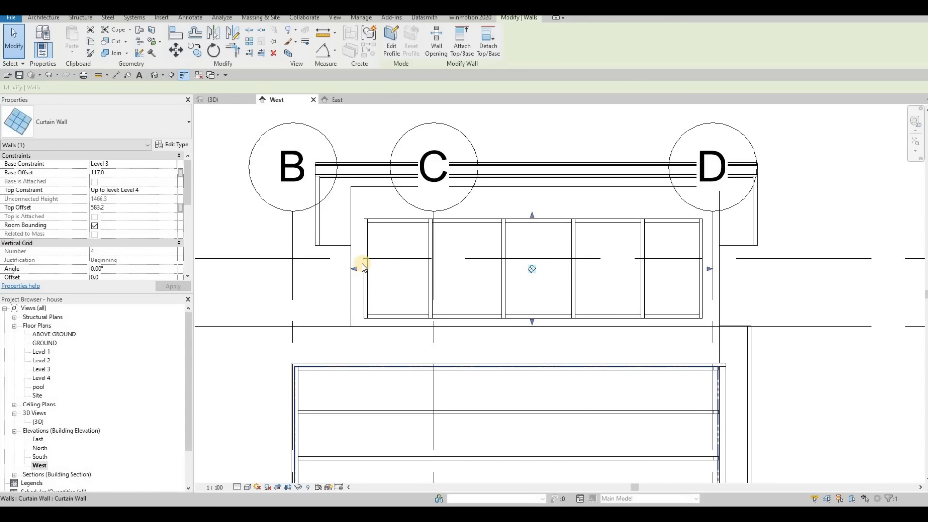
left_click_drag(358, 267, 364, 272)
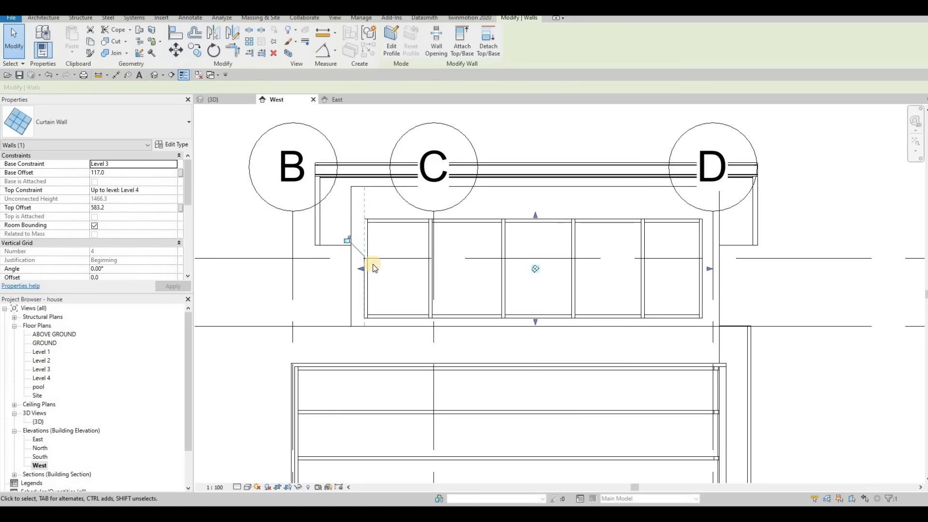
left_click(223, 98)
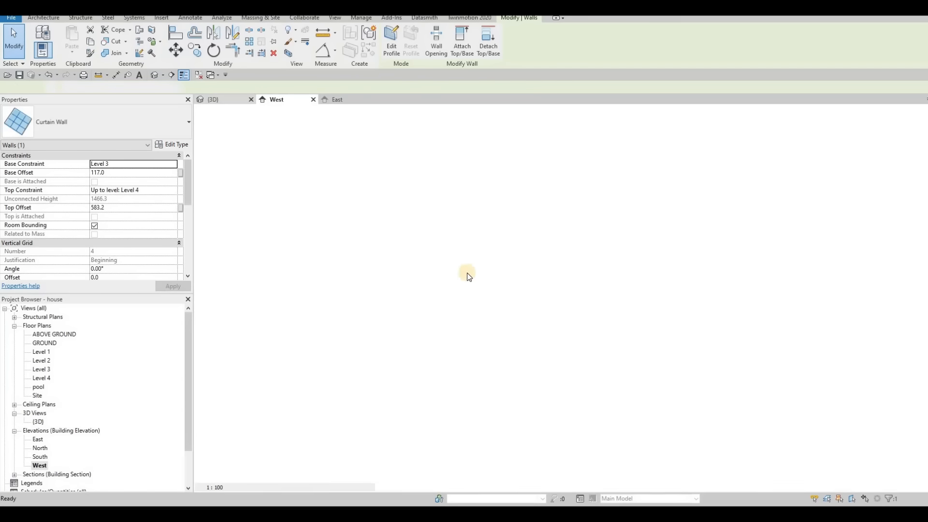
key("Escape")
scroll(423, 284, "down", 3)
mouse_move(423, 284)
middle_mouse_down("shift")
mouse_move(492, 292)
mouse_move(273, 277)
mouse_move(385, 311)
mouse_move(356, 306)
mouse_move(608, 324)
mouse_move(617, 306)
mouse_move(618, 275)
mouse_move(452, 263)
mouse_move(435, 271)
middle_mouse_up("shift")
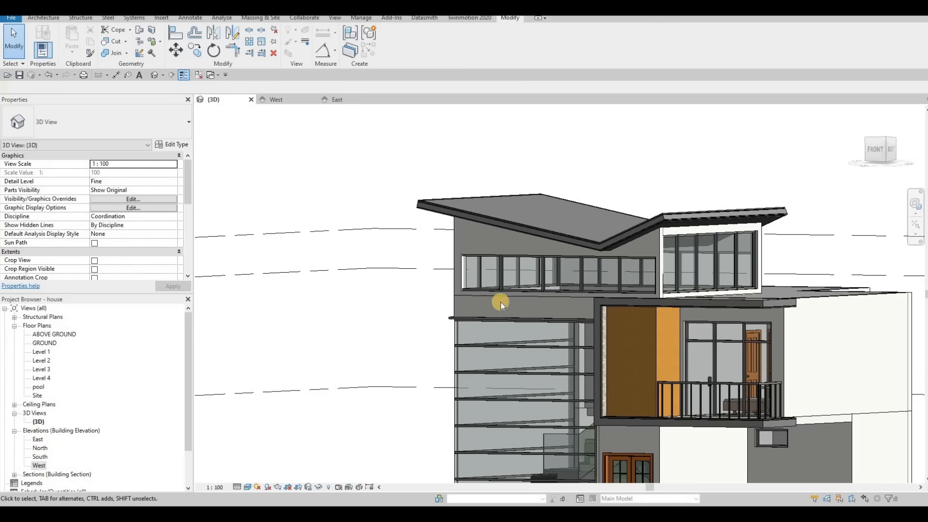
In the South elevation, pull the grid 1 end of the curtain wall below the roof back to the wall's inner face.
scroll(655, 259, "up", 6)
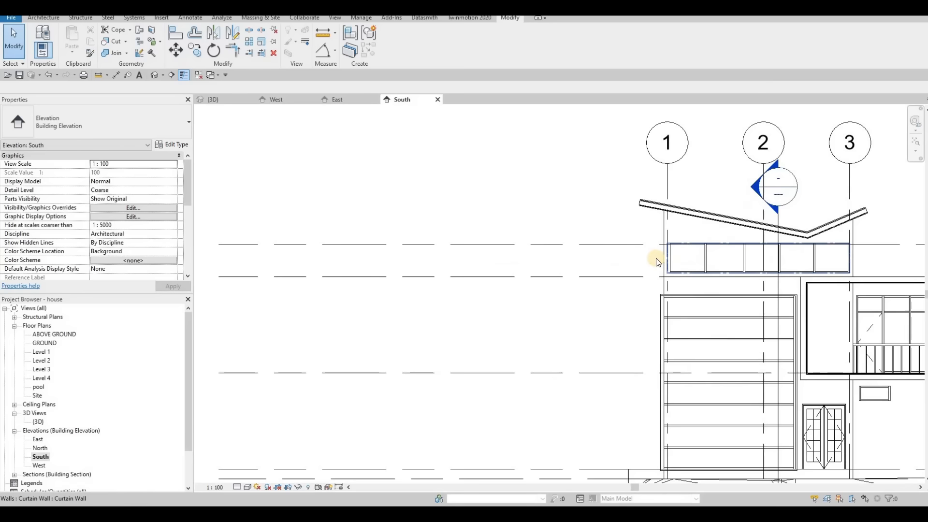
scroll(658, 263, "up", 2)
left_click(613, 278)
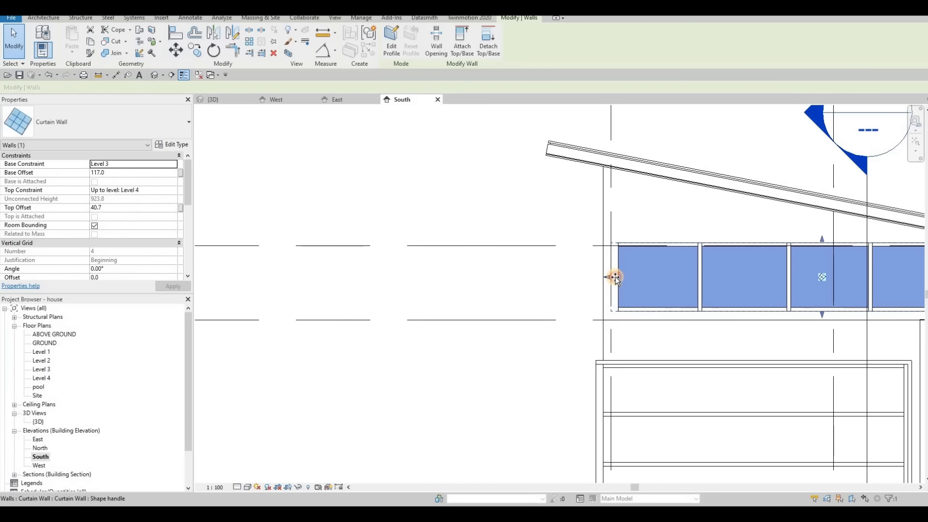
left_click_drag(615, 277, 649, 273)
middle_click_drag(749, 281, 632, 302)
scroll(633, 301, "down", 2)
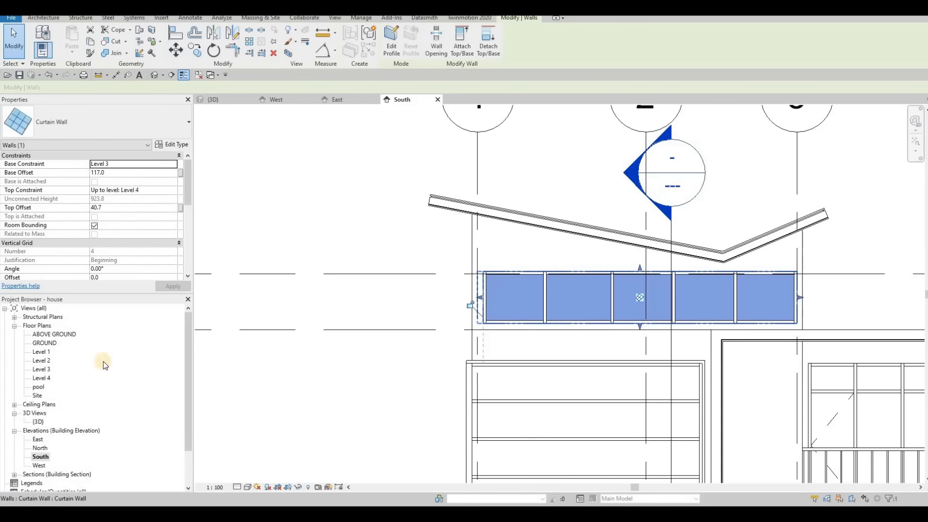
In the North elevation, pull the grid 3 end of the same curtain wall back to the adjoining wall's inner face.
double_click(40, 448)
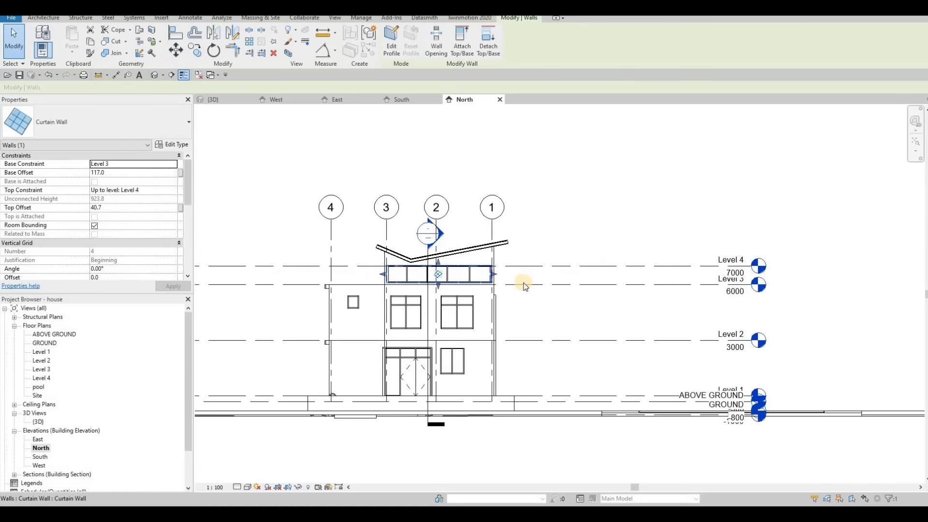
scroll(524, 283, "up", 5)
scroll(390, 265, "up", 3)
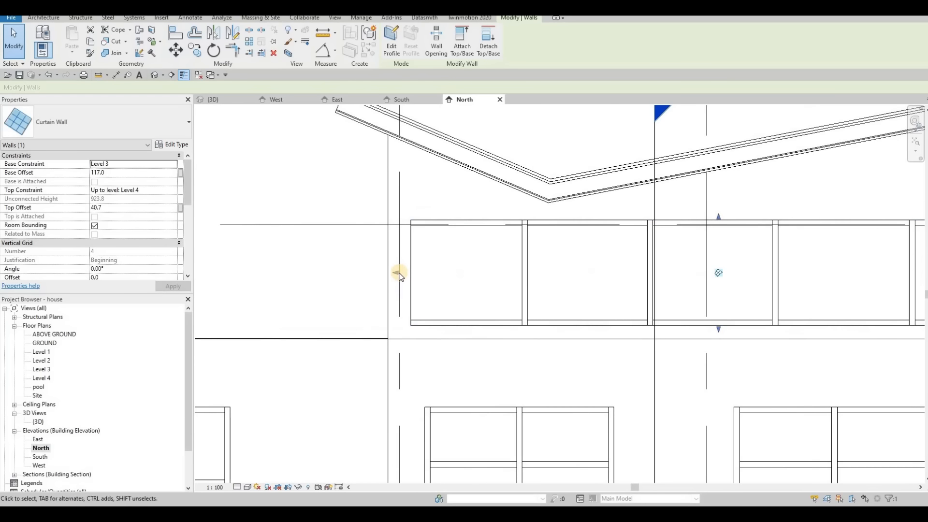
left_click_drag(408, 271, 436, 261)
scroll(435, 260, "down", 3)
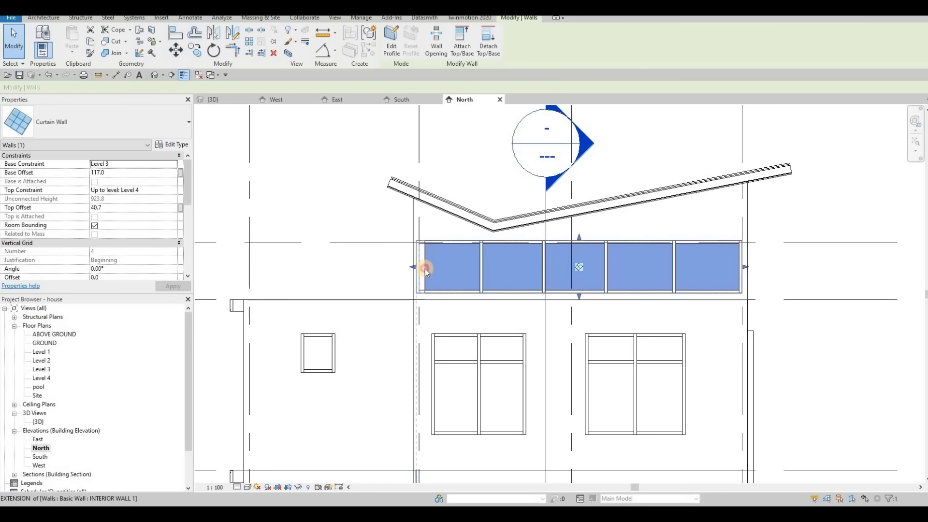
key("Escape")
key("Escape")
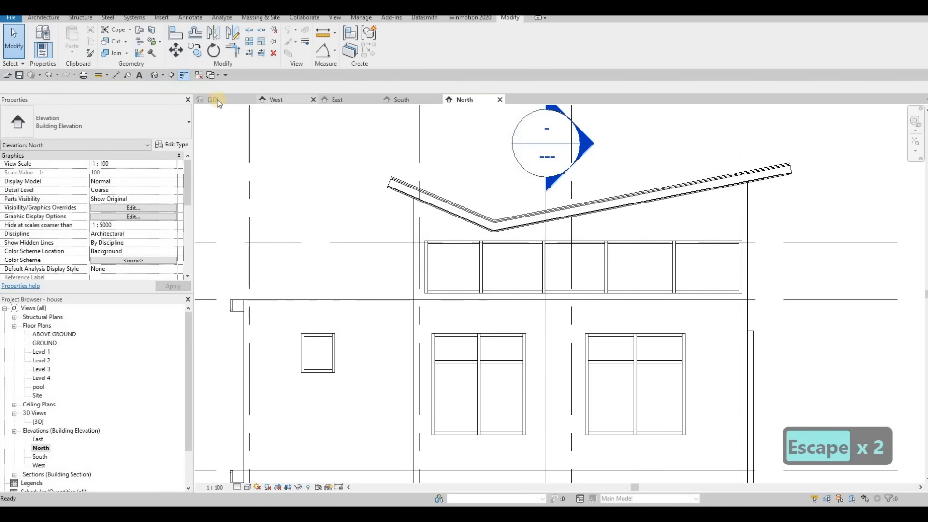
Examine the double entrance door and the sloped paving in front of it from several angles in the 3D view.
left_click(213, 99)
key("Escape")
middle_click_drag(462, 282, 561, 306, "shift")
scroll(561, 306, "up", 6)
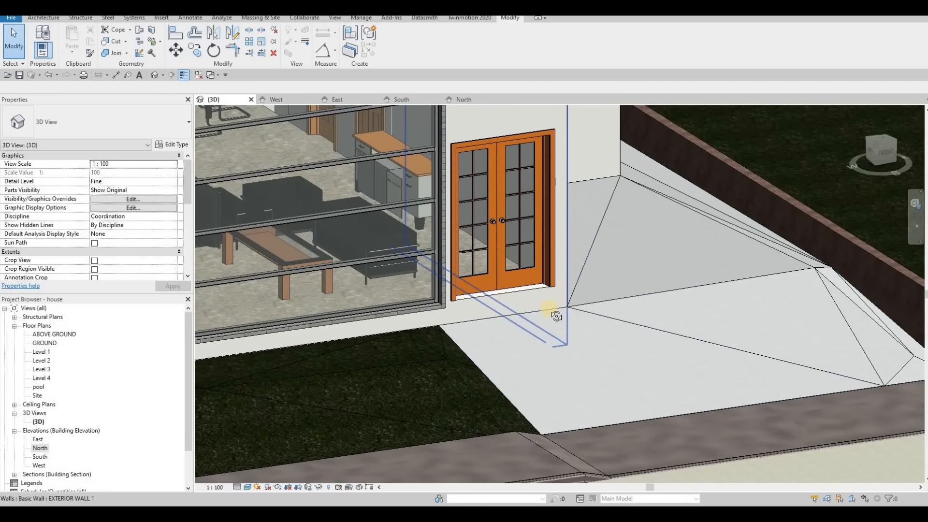
middle_click_drag(525, 324, 477, 320, "shift")
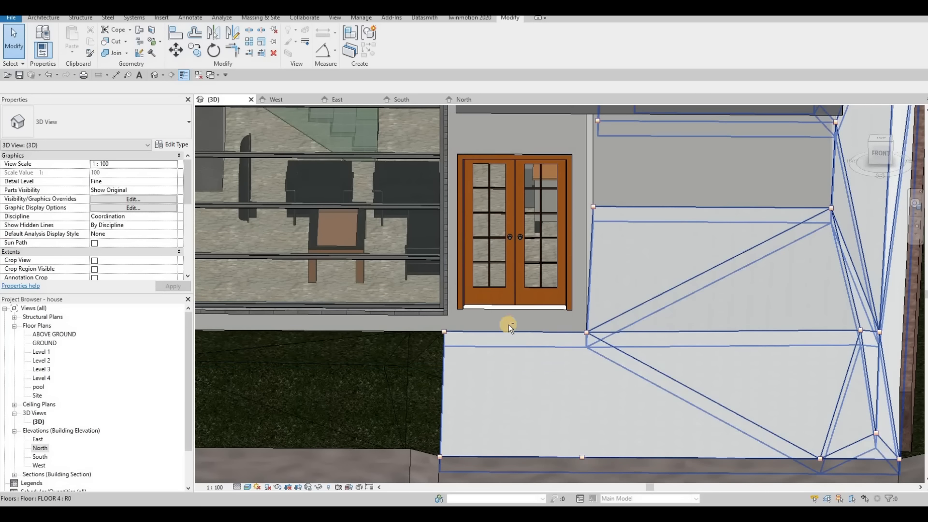
middle_click_drag(493, 342, 449, 324, "shift")
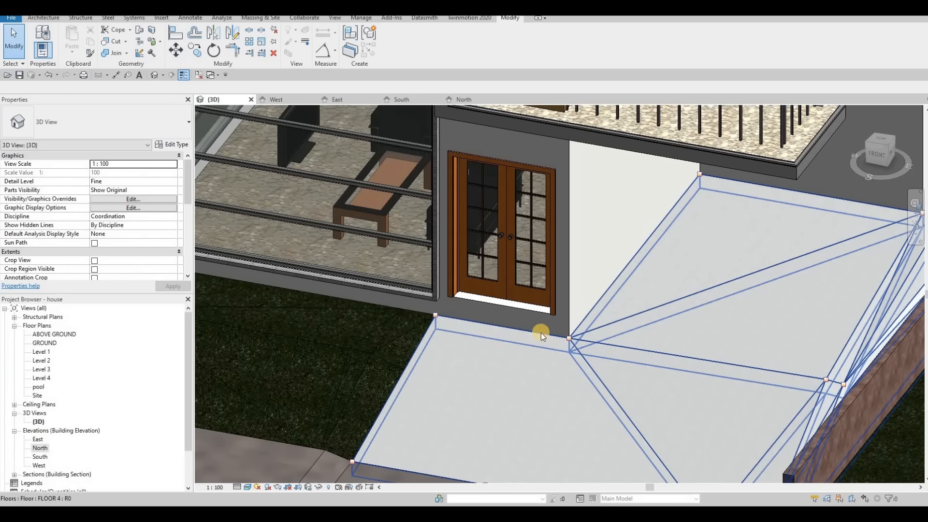
middle_click_drag(541, 333, 55, 364, "shift")
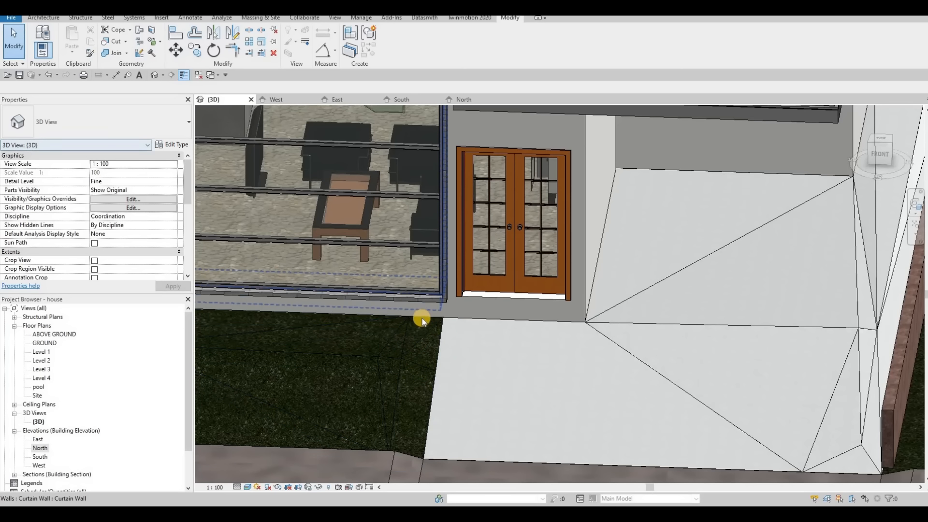
scroll(462, 344, "down", 1)
middle_click_drag(462, 344, 173, 160, "shift")
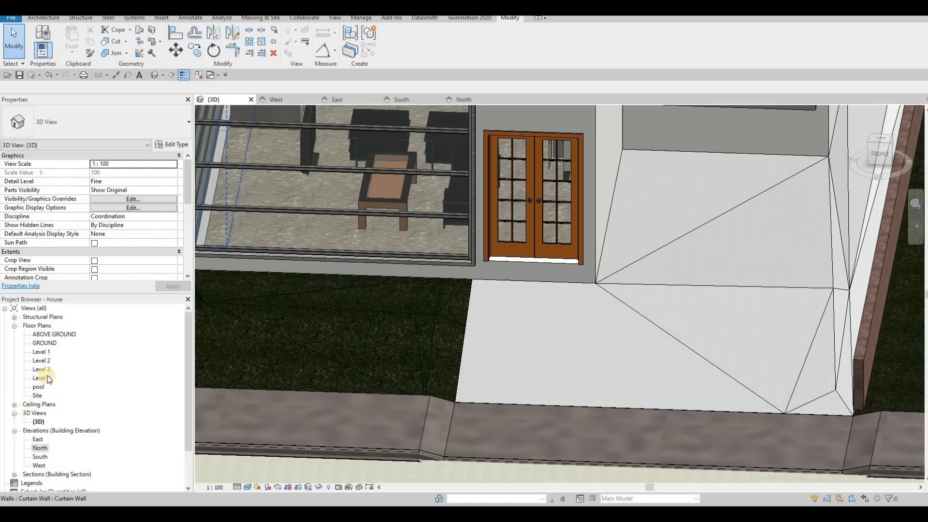
Examine how the ground floor, paving and boundary wall relate to the ground levels in the East and West elevations.
double_click(38, 439)
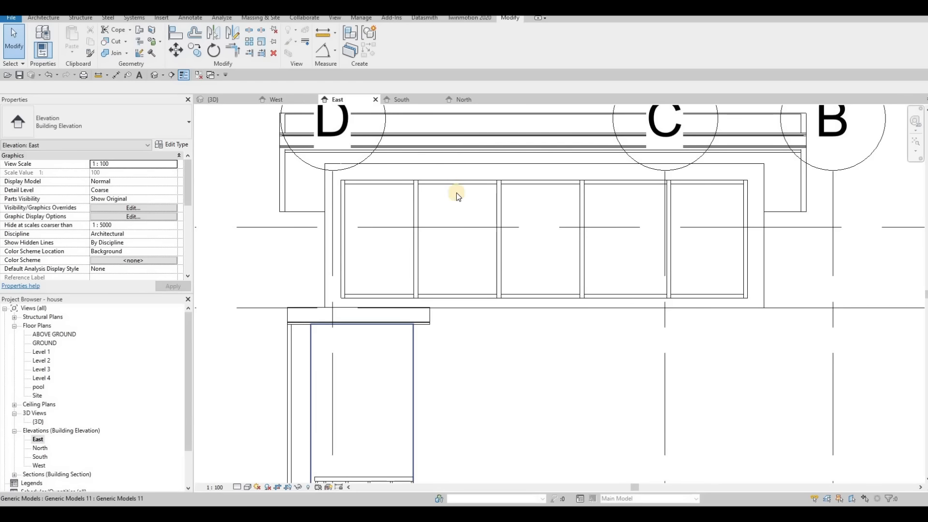
scroll(440, 278, "down", 4)
scroll(436, 272, "up", 2)
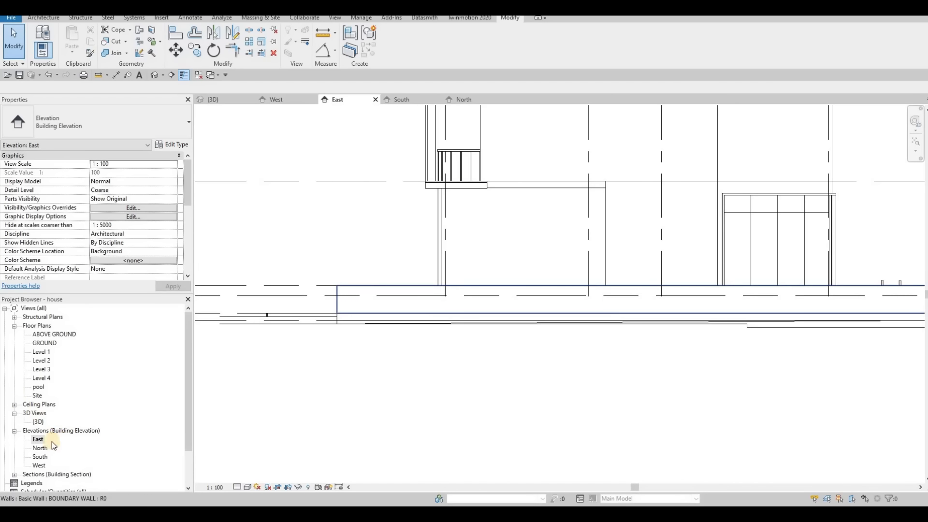
double_click(38, 465)
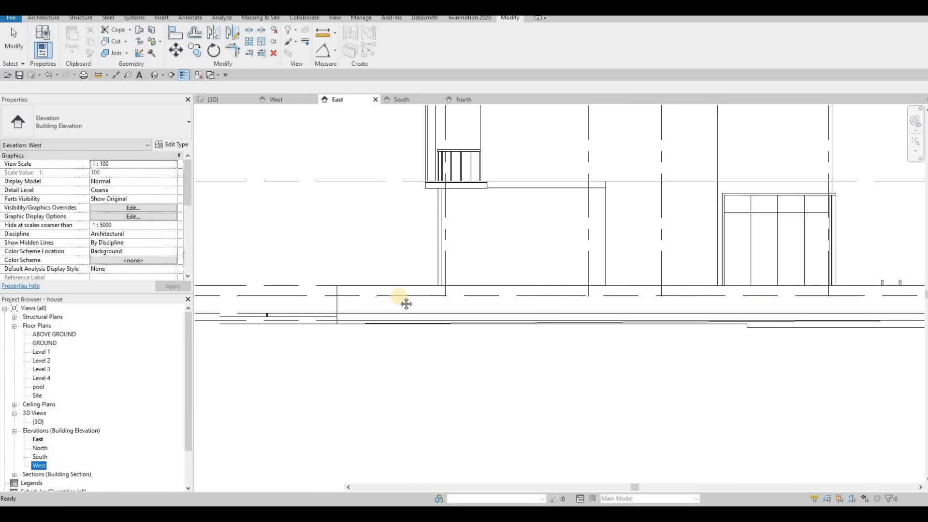
scroll(474, 290, "down", 4)
scroll(499, 357, "up", 5)
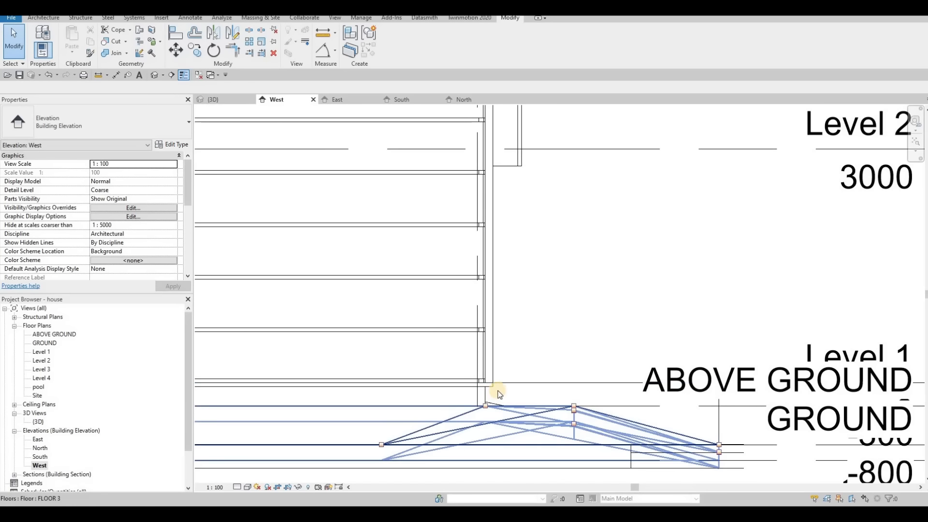
left_click(498, 392)
key("Escape")
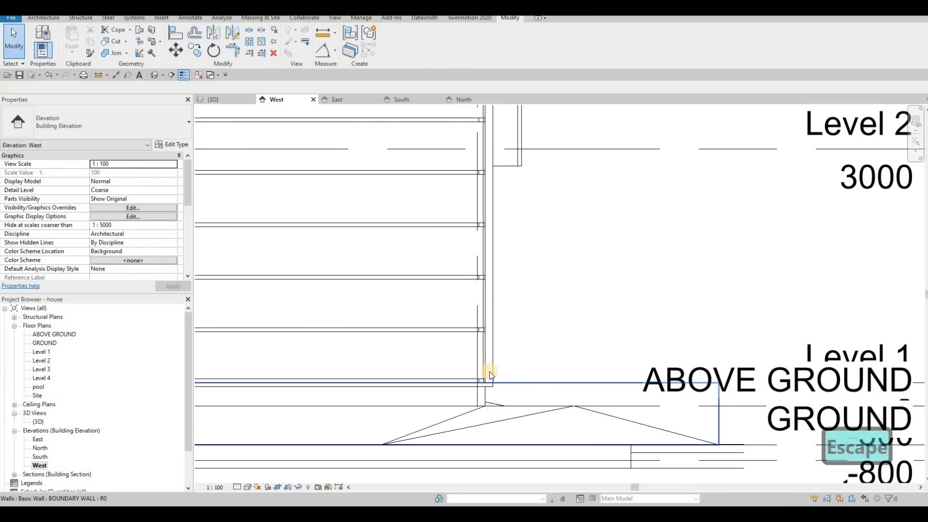
In the 3D view, set the base offset of both connected boundary walls to -800, keeping GROUND as their base constraint.
left_click(213, 99)
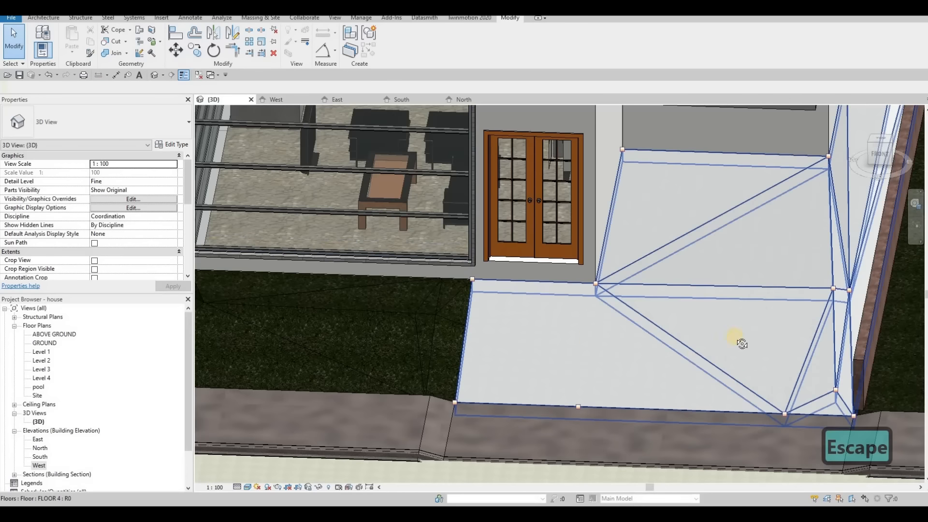
scroll(731, 310, "down", 2)
middle_click_drag(729, 256, 732, 250, "shift")
left_click(699, 249)
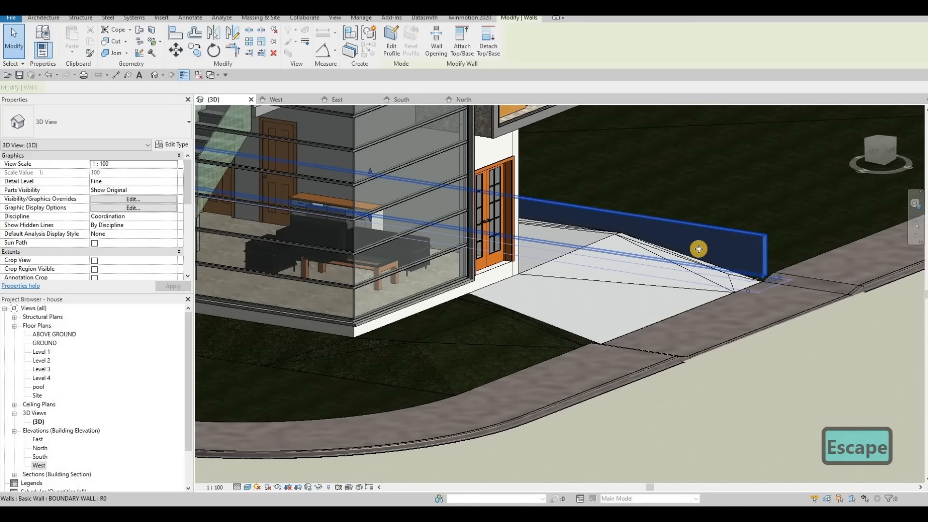
scroll(699, 249, "down", 2)
key("Escape")
key("Tab")
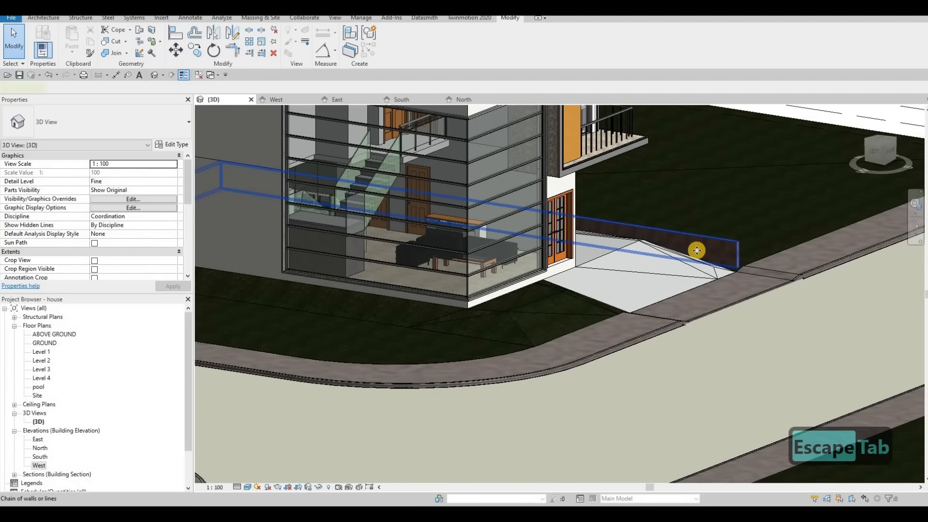
left_click(698, 251)
scroll(393, 269, "down", 2)
middle_click_drag(394, 269, 255, 249, "shift")
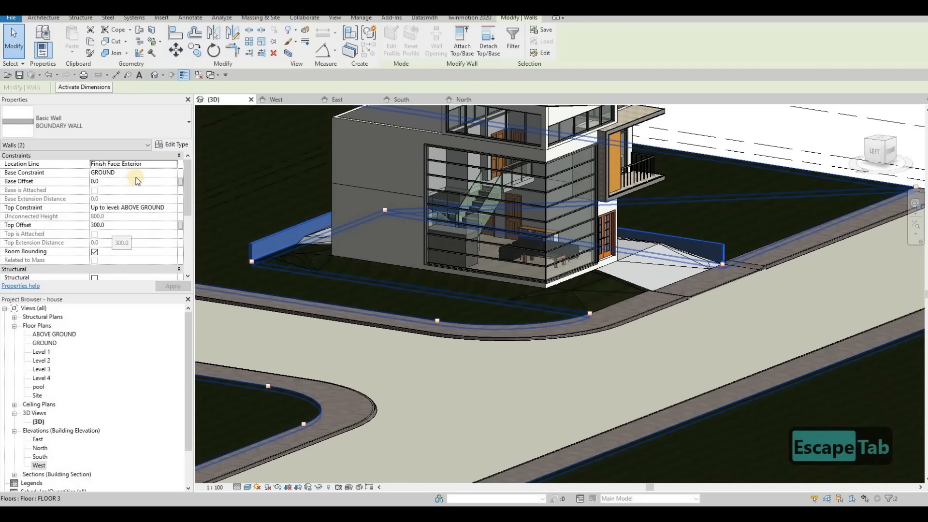
left_click(167, 173)
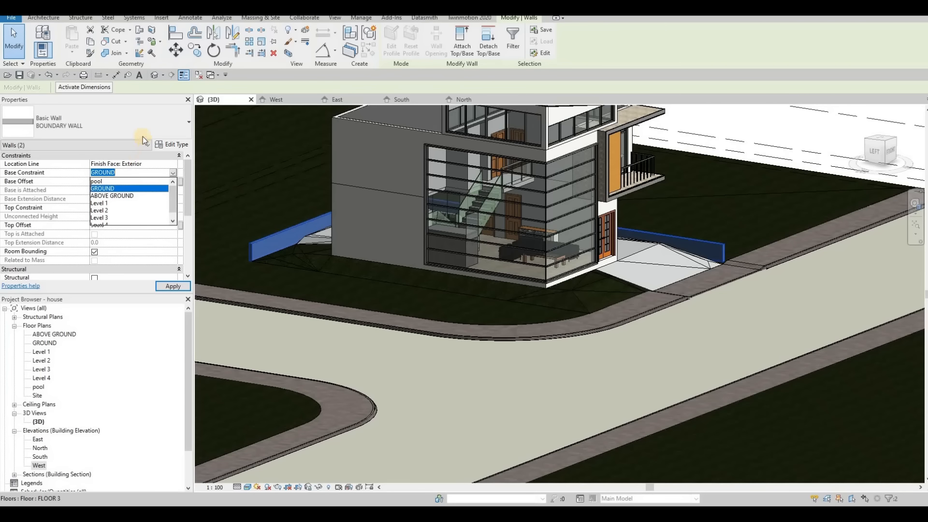
left_click(116, 187)
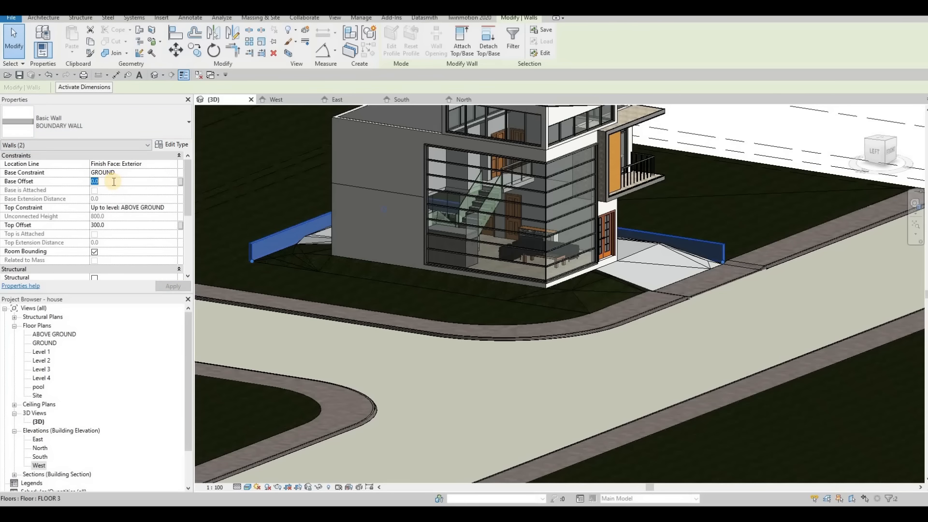
left_click(114, 182)
type("-5")
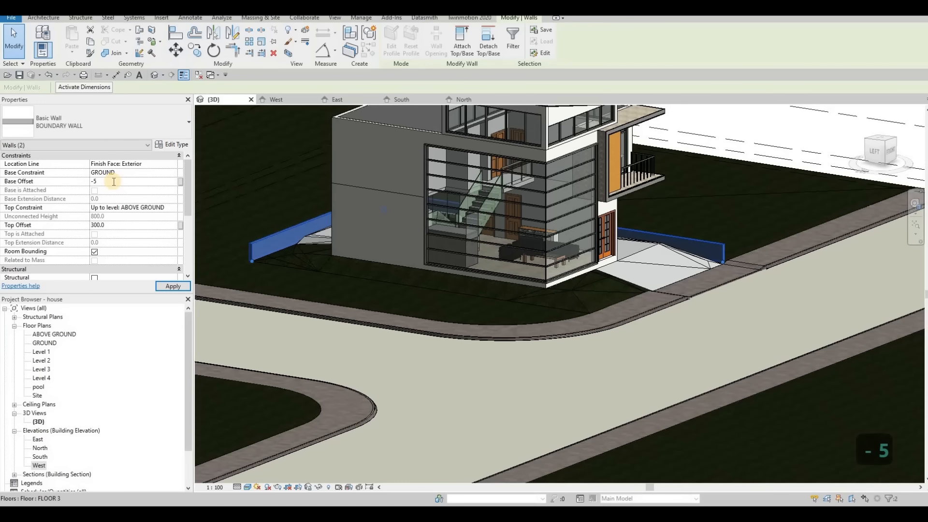
key("BackSpace")
type("800")
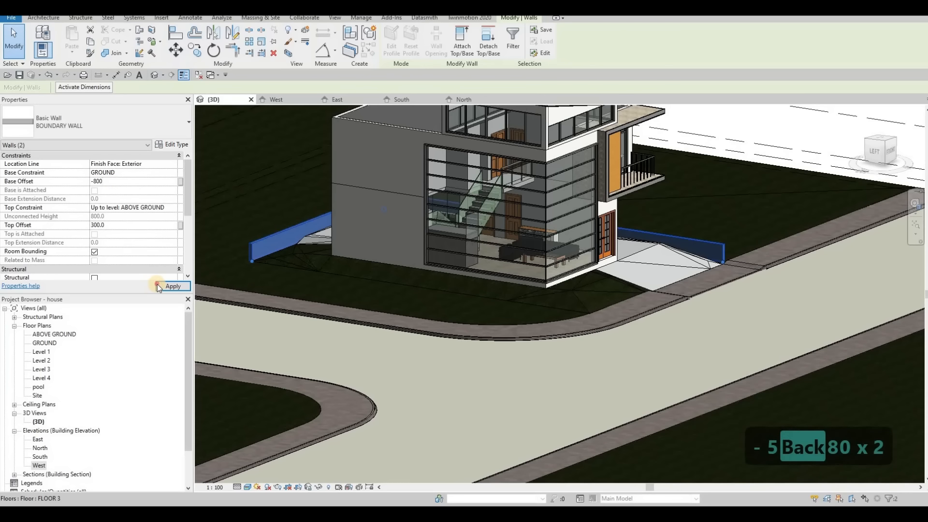
left_click(160, 286)
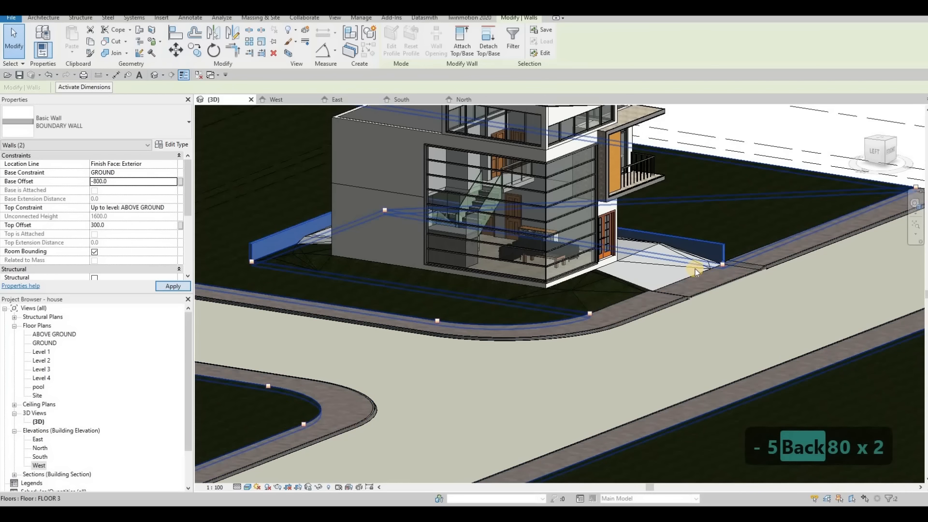
key("Escape")
key("Escape")
scroll(710, 254, "up", 5)
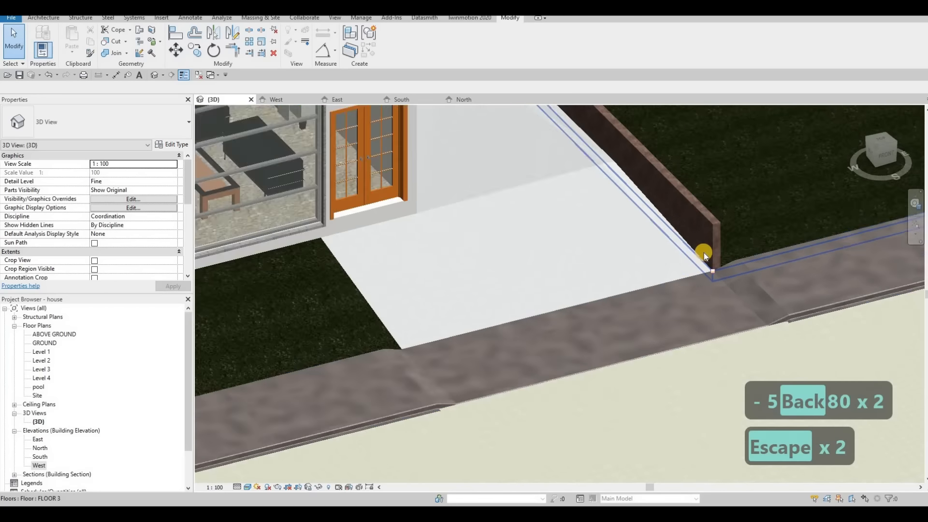
Set the top offset of the boundary wall beside the entrance paving to 600.
scroll(704, 253, "down", 6)
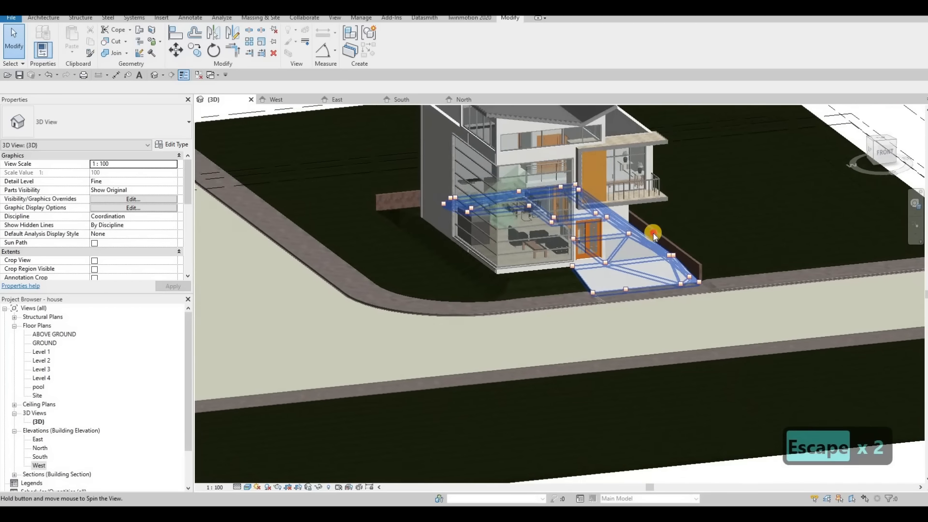
left_click(642, 222)
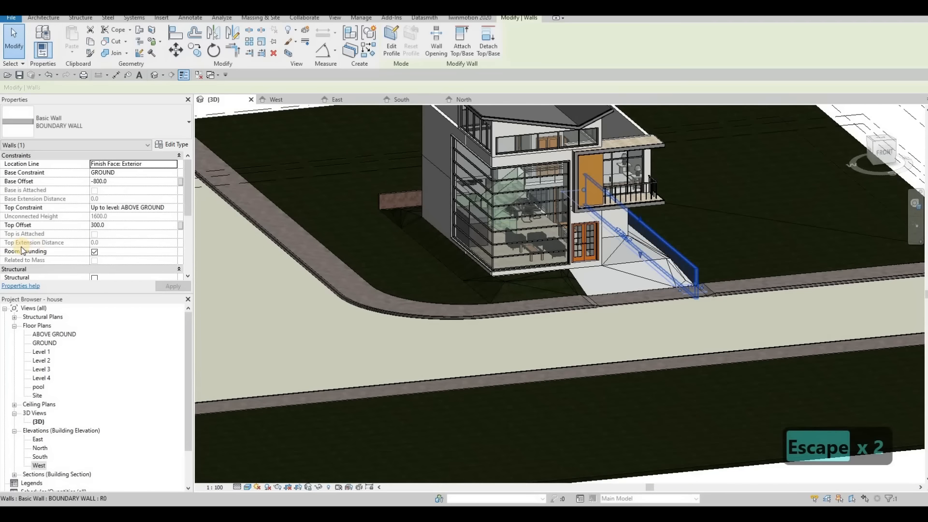
left_click(120, 224)
type("6")
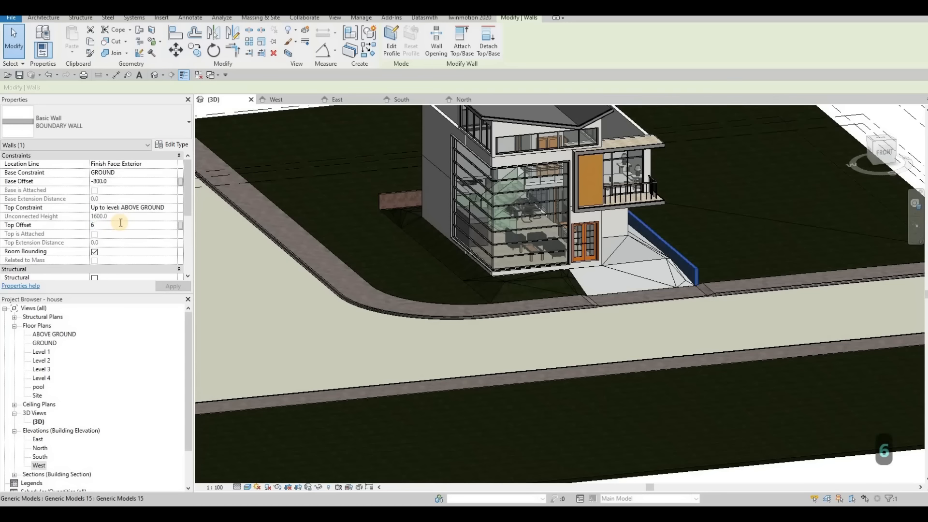
type("00")
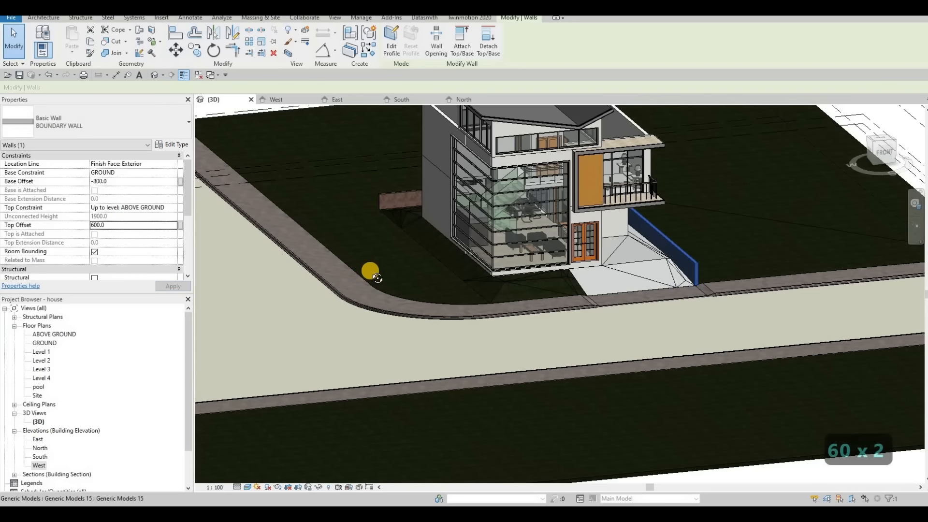
Set the top offset of the boundary wall behind the house to 600 as well.
mouse_move(368, 218)
middle_mouse_down("shift")
mouse_move(358, 203)
mouse_move(372, 214)
middle_mouse_up("shift")
key("Escape")
left_click(372, 213)
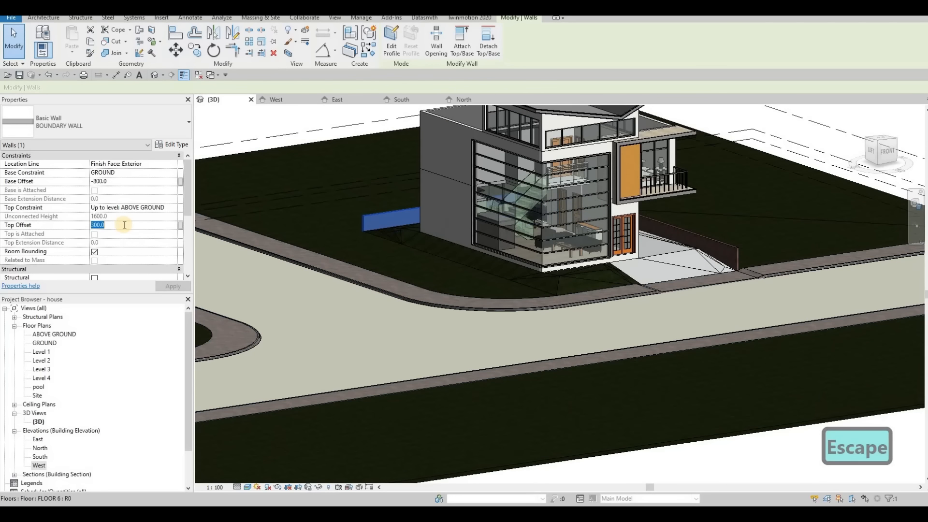
type("600")
key("Return")
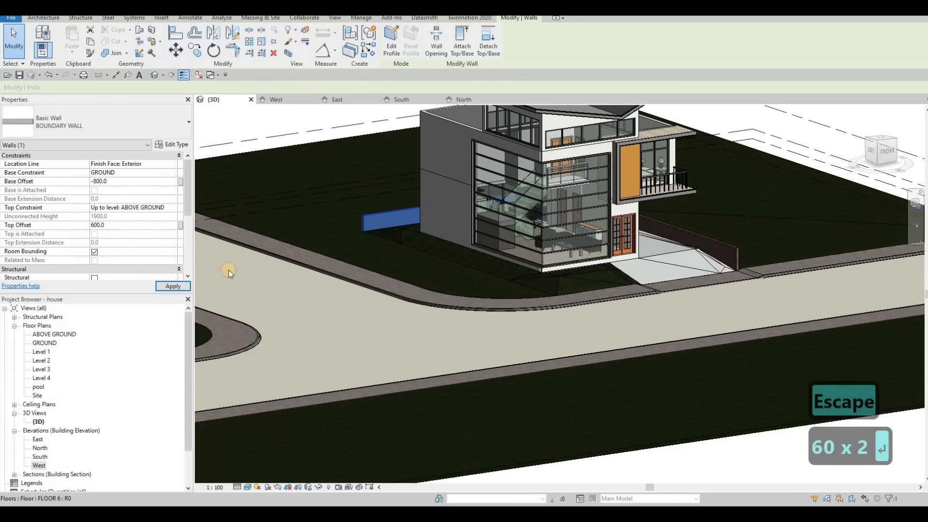
key("Escape")
key("Escape")
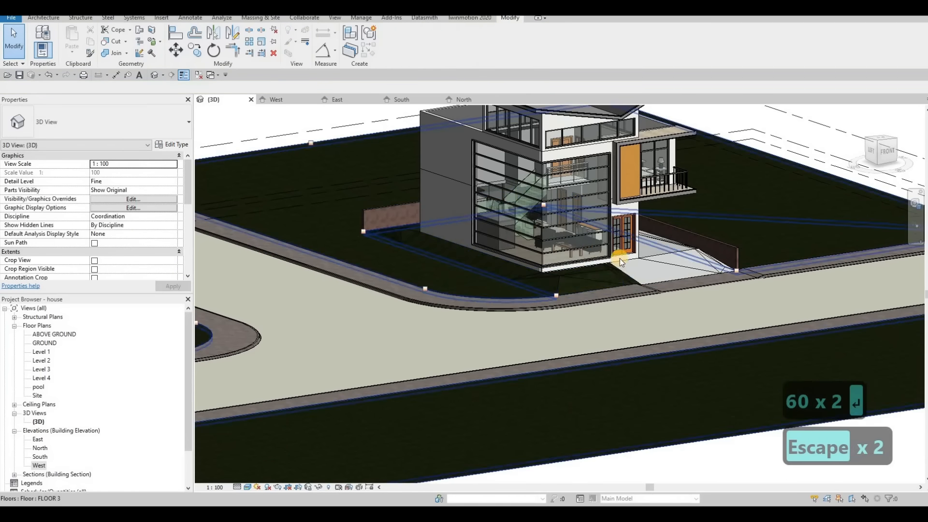
Examine the glazed corner, entrance paving and boundary walls in the 3D view and the ground levels in the East elevation.
middle_click_drag(619, 261, 505, 279, "shift")
key("Escape")
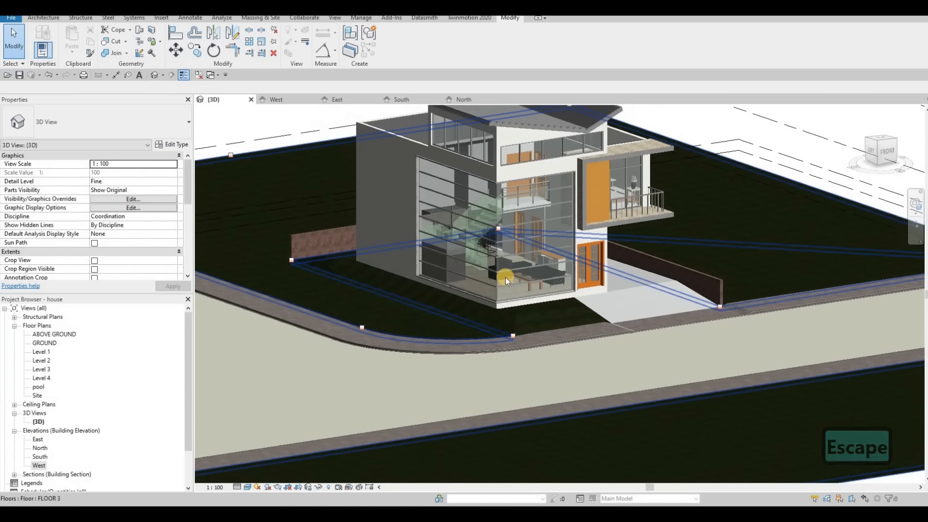
scroll(500, 280, "up", 3)
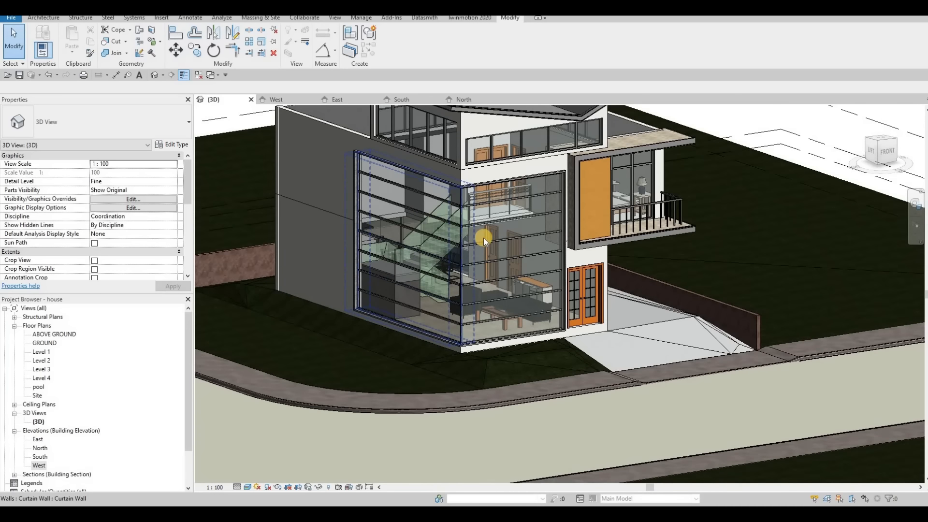
middle_click_drag(201, 281, 195, 281)
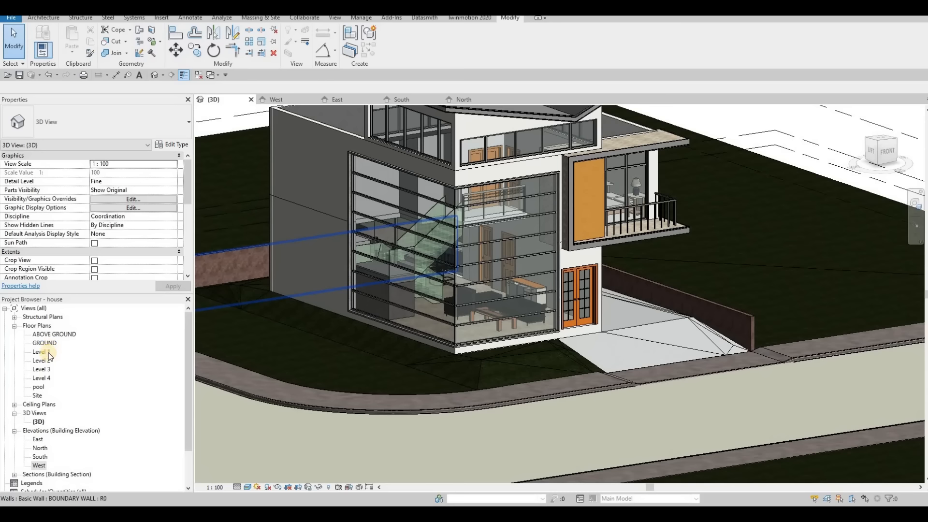
middle_click_drag(526, 351, 564, 319, "shift")
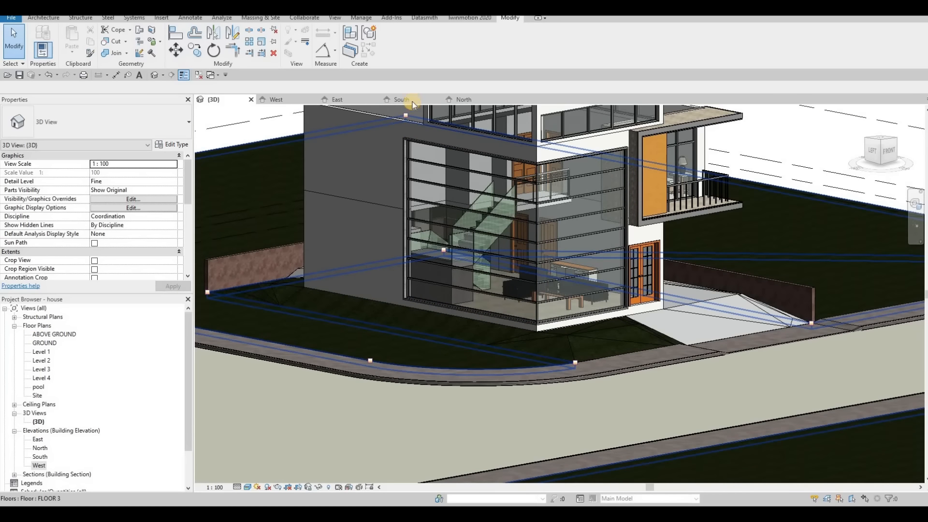
left_click(338, 99)
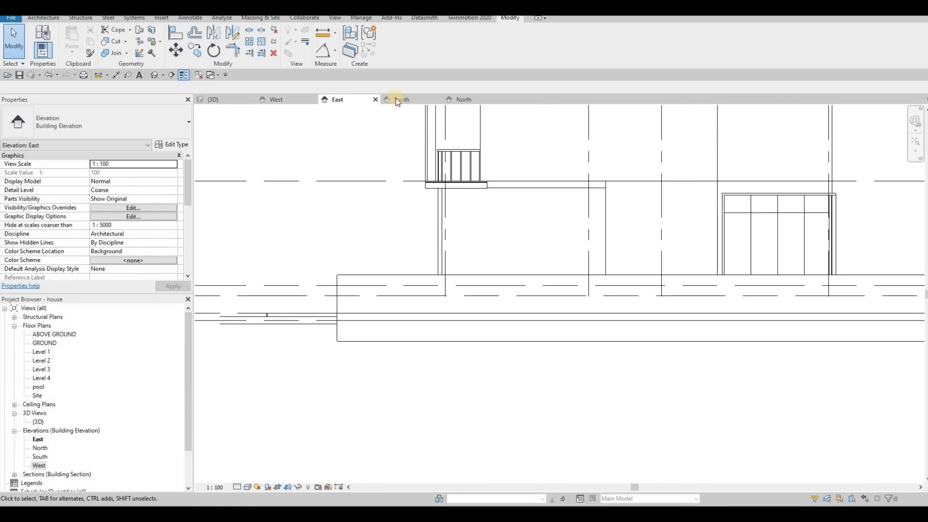
In the West elevation, start an in-place model in the Generic Models category and accept its default name.
left_click(278, 100)
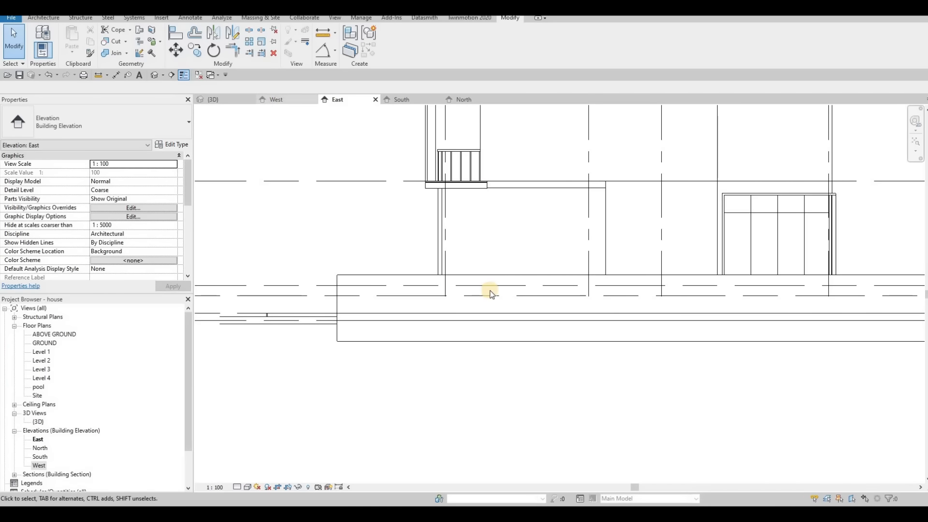
scroll(460, 344, "up", 1)
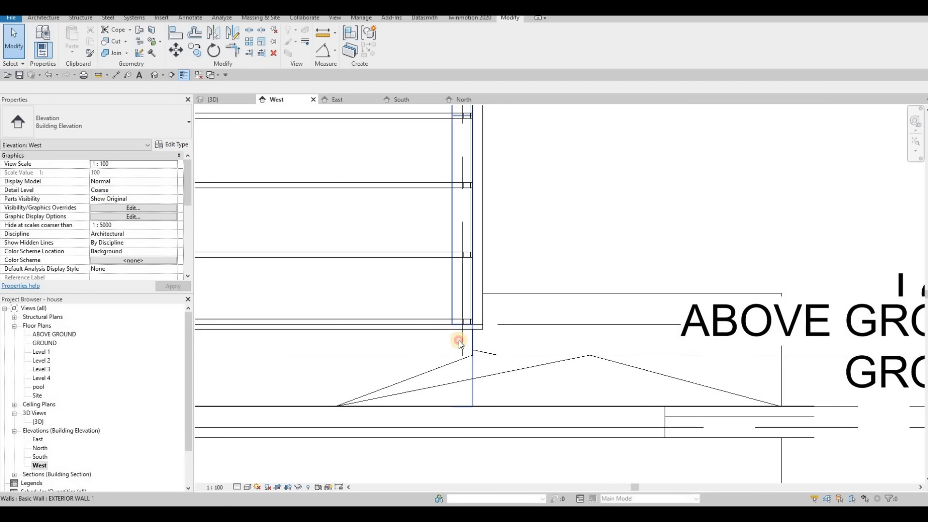
left_click(472, 339)
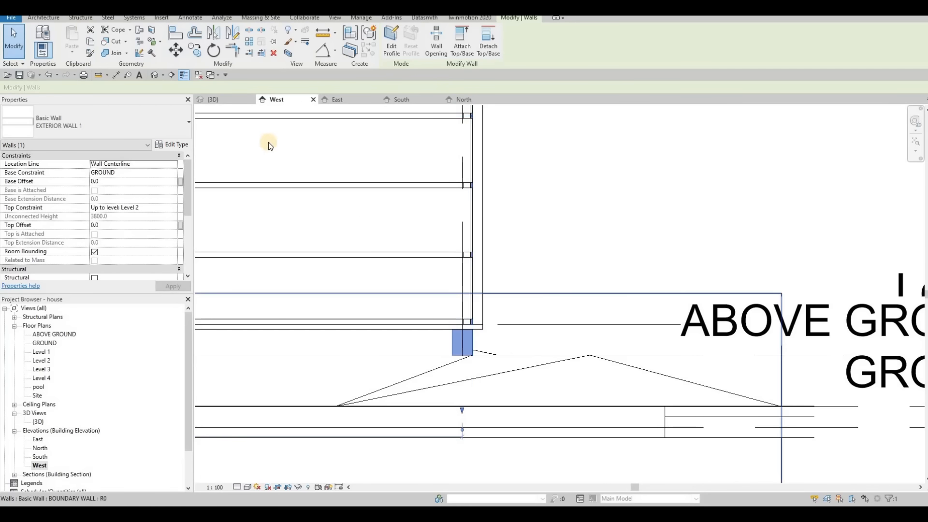
left_click(43, 18)
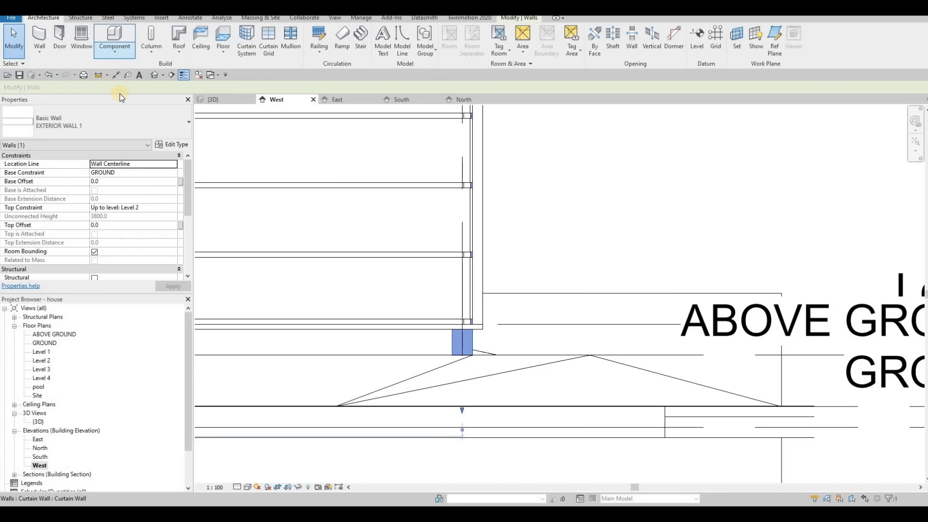
left_click(115, 51)
left_click(123, 99)
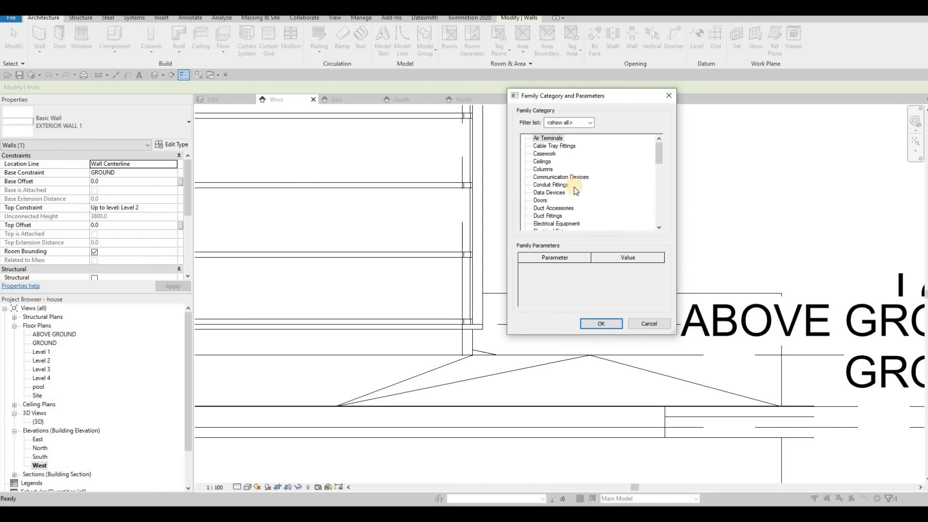
scroll(576, 191, "down", 2)
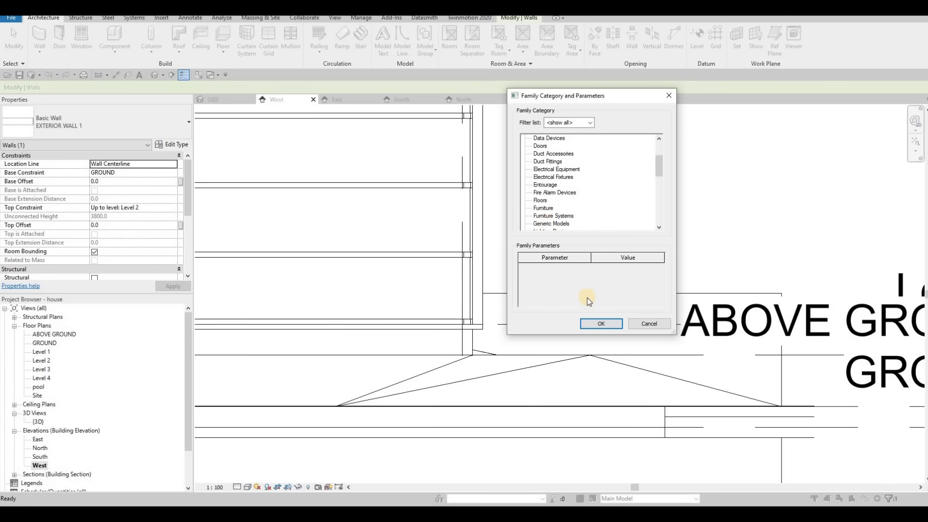
key("g")
left_click(600, 324)
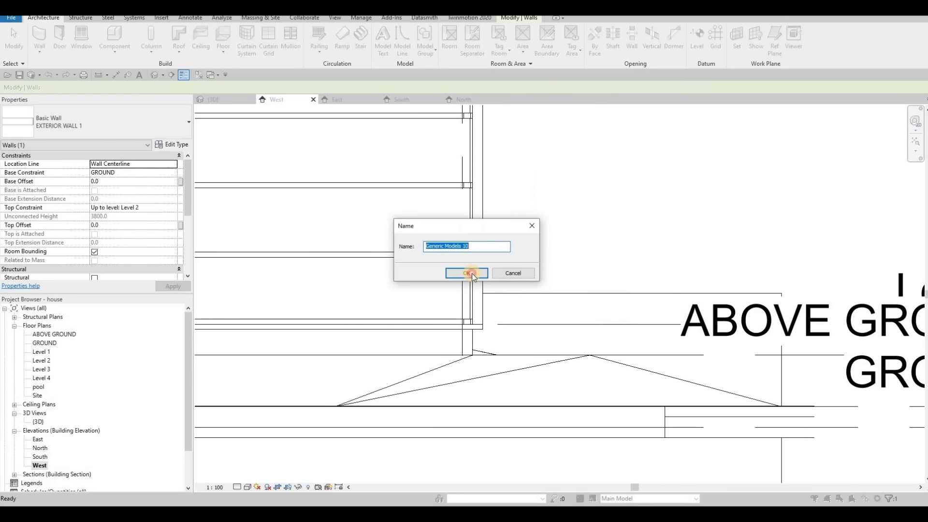
left_click(472, 273)
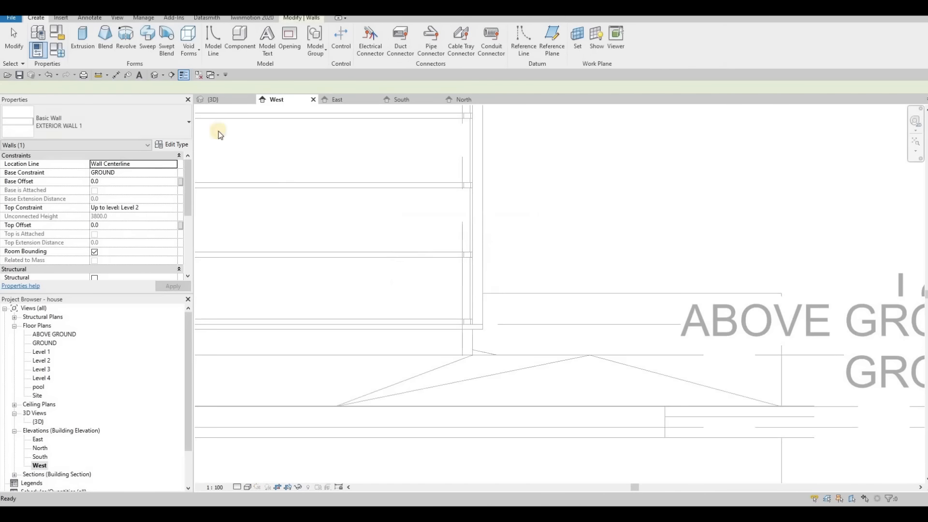
Extrude a rectangle about 1120 by 400 mm on the EXTERIOR WALL 1 face, starting at the wall's outer edge below the curtain wall.
left_click(80, 43)
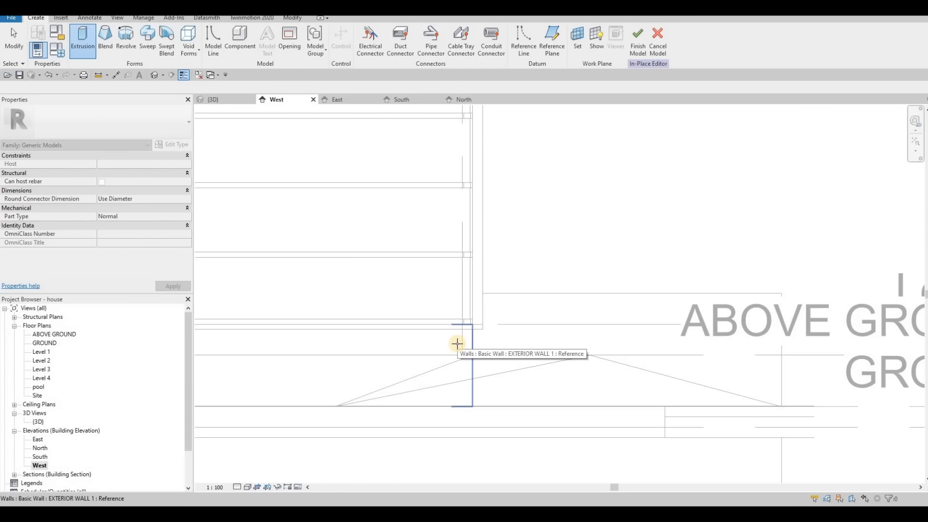
left_click(461, 344)
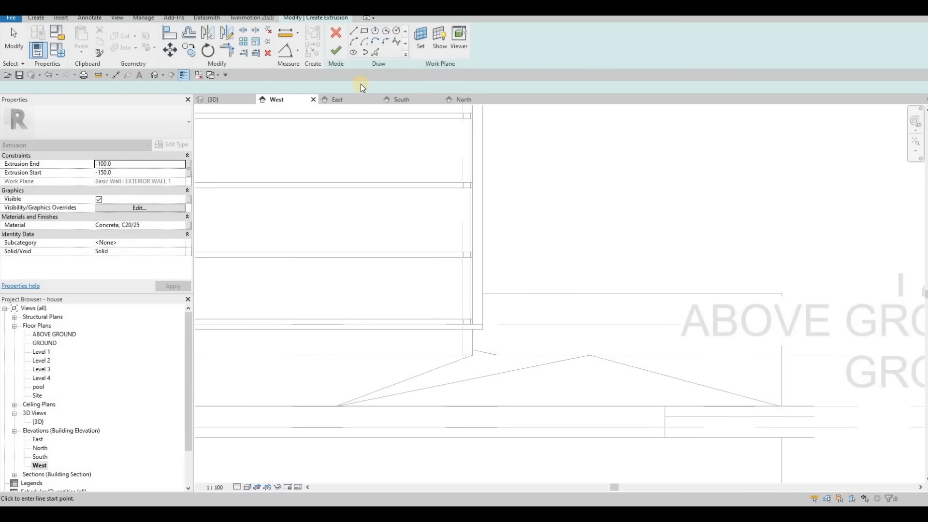
key("r")
key("c")
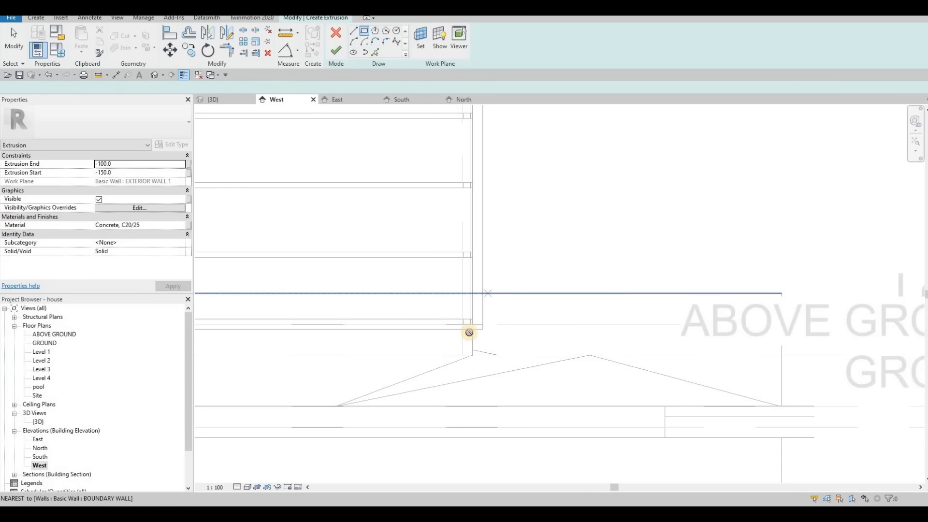
left_click(473, 330)
left_click(589, 371)
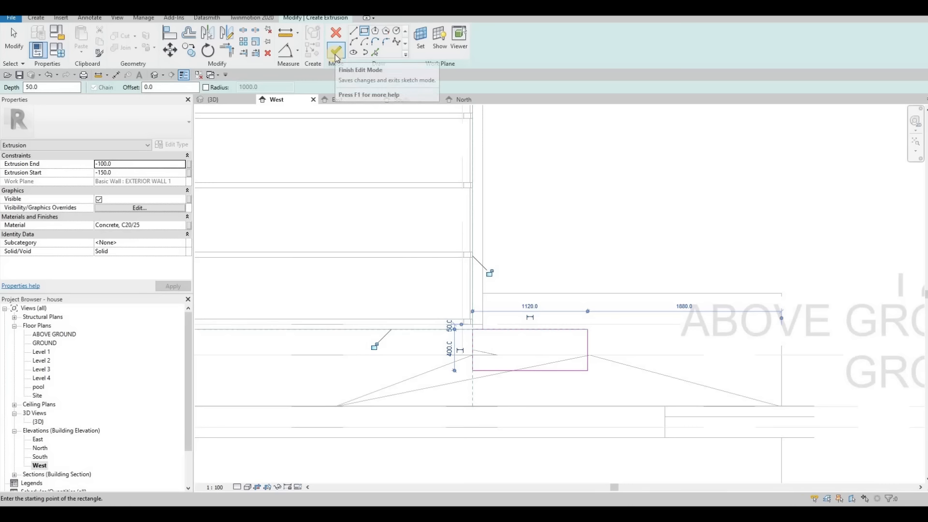
left_click(323, 76)
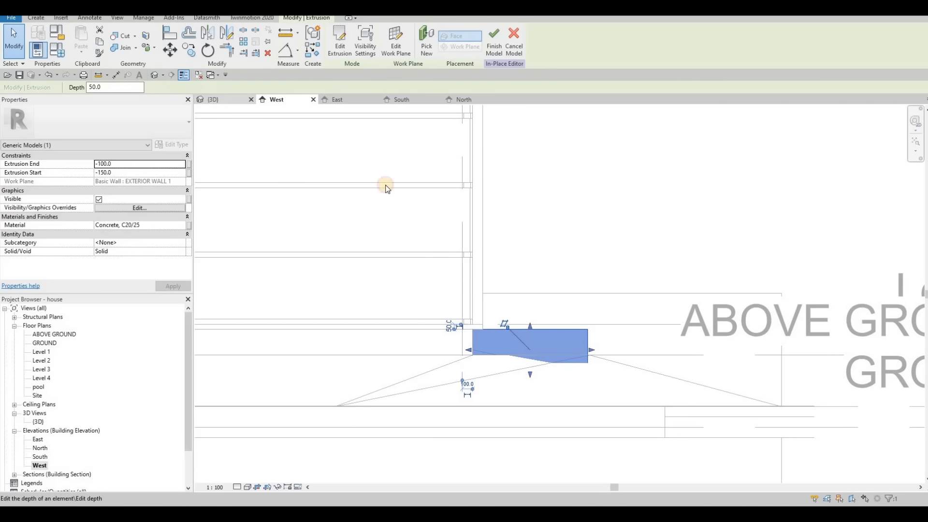
In the 3D view, resize the concrete block along the facade to extrusion start -5890 and end -4267.5, in front of the entrance doors.
key("ctrl+Tab")
middle_click_drag(368, 332, 391, 251, "shift")
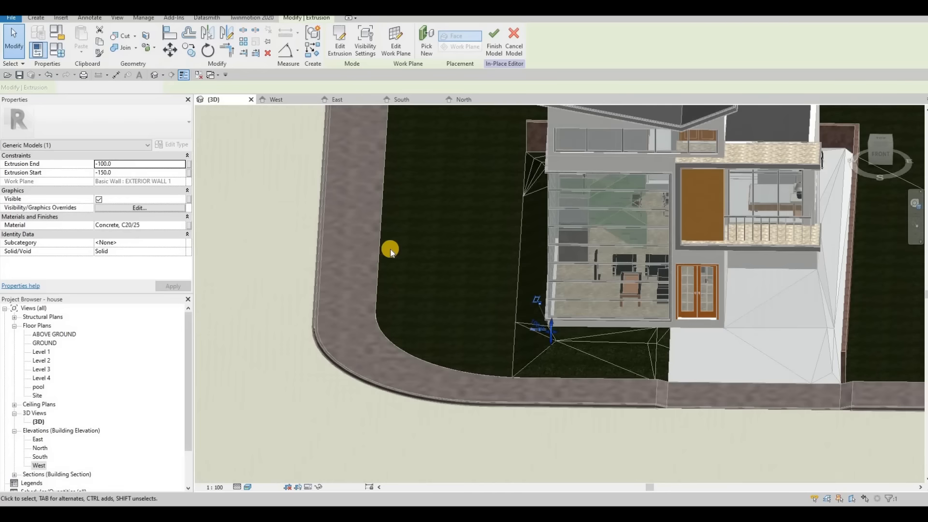
scroll(363, 246, "up", 5)
left_click_drag(445, 253, 620, 258)
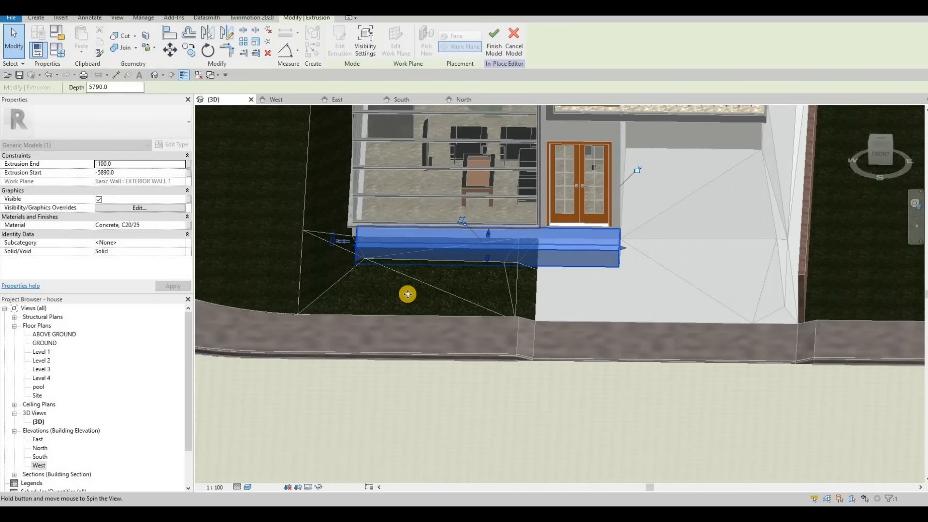
middle_click_drag(408, 294, 413, 298, "shift")
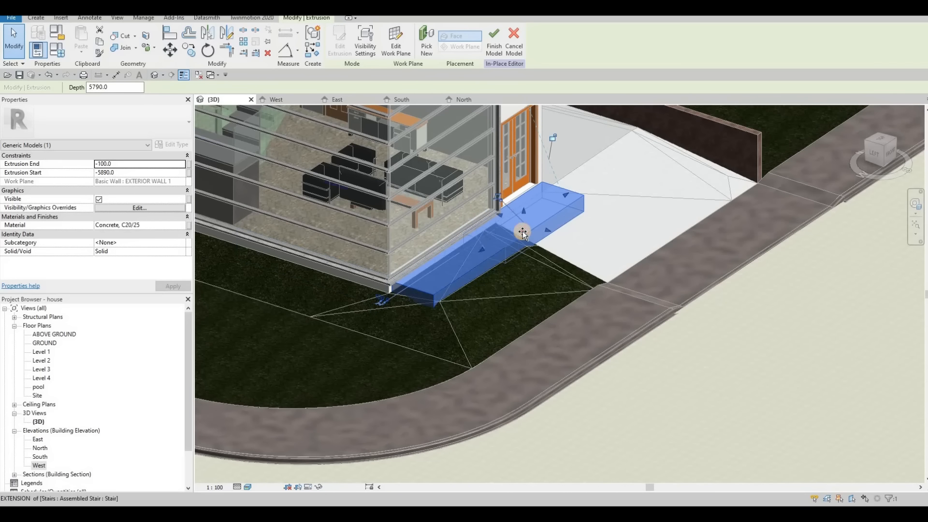
left_click_drag(523, 232, 538, 212)
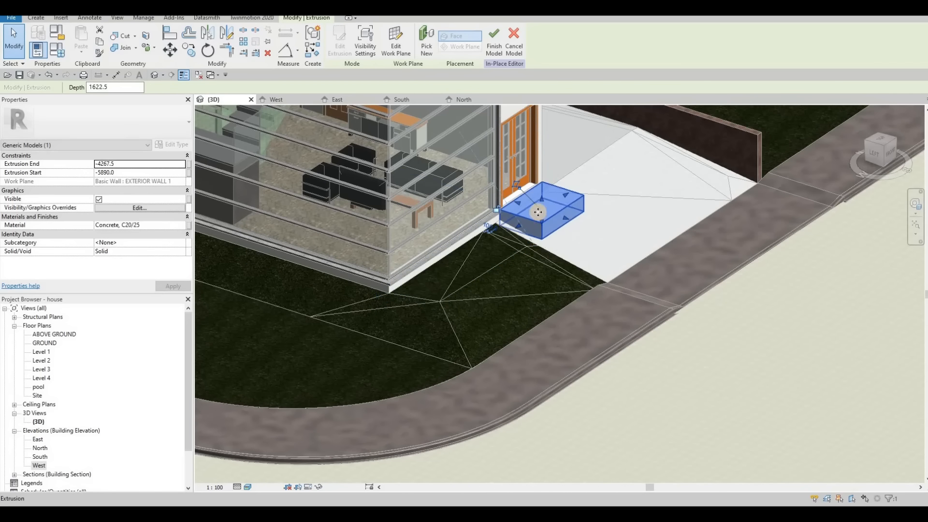
Extend the block's side face on the lawn side until its extrusion end is -4100.
scroll(538, 211, "down", 2)
key("Escape")
scroll(496, 201, "up", 4)
middle_click_drag(493, 198, 496, 201, "shift")
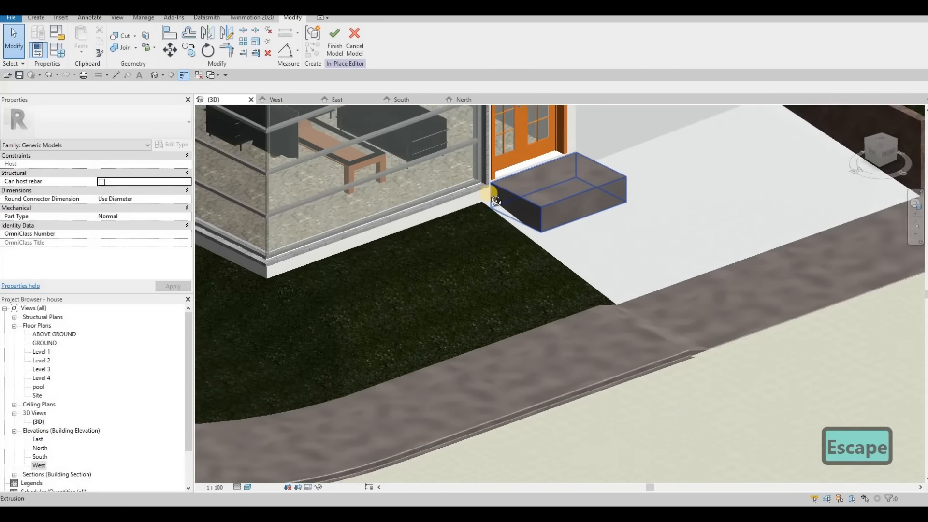
scroll(498, 198, "up", 3)
left_click(512, 219)
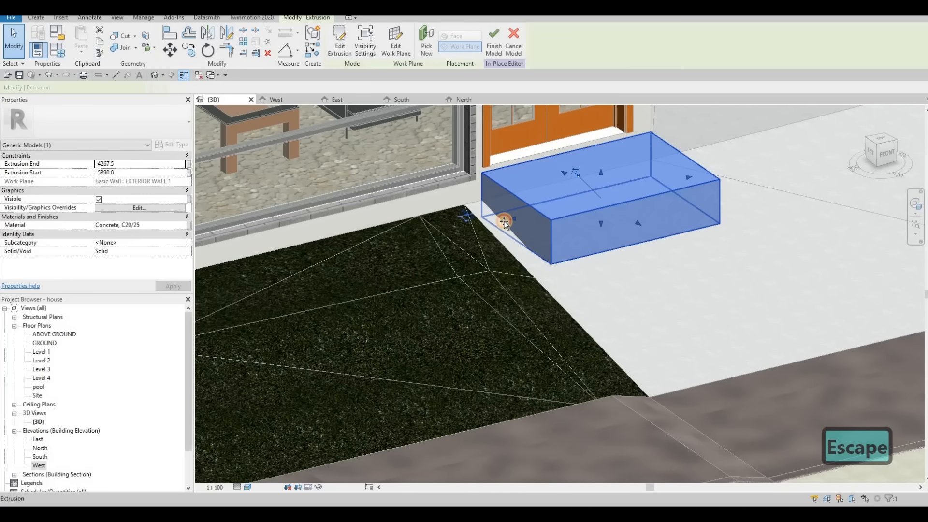
left_click_drag(505, 222, 514, 239)
Reshape the block's underside, front and top faces so it reaches below the paving, about 540 mm high.
middle_click_drag(591, 182, 590, 230, "shift")
left_click_drag(590, 233, 594, 238)
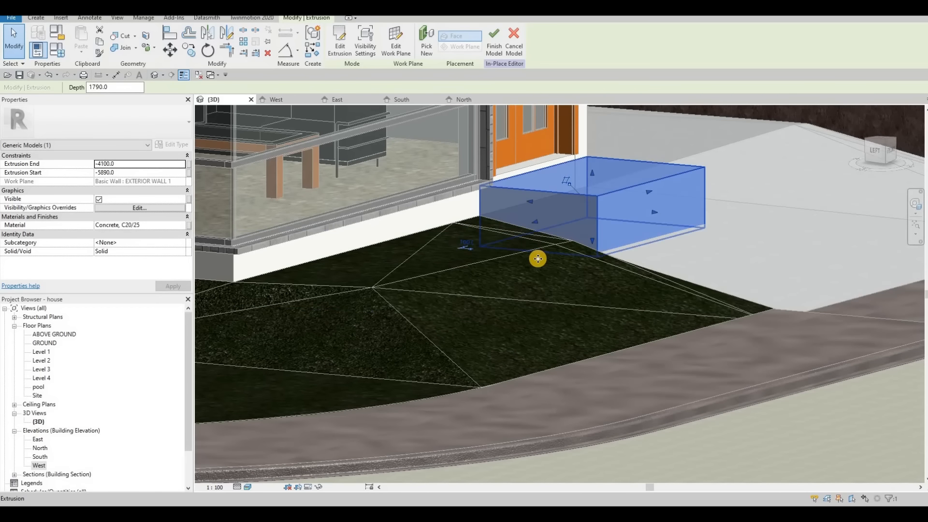
middle_click_drag(537, 259, 590, 239, "shift")
left_click_drag(590, 237, 589, 237)
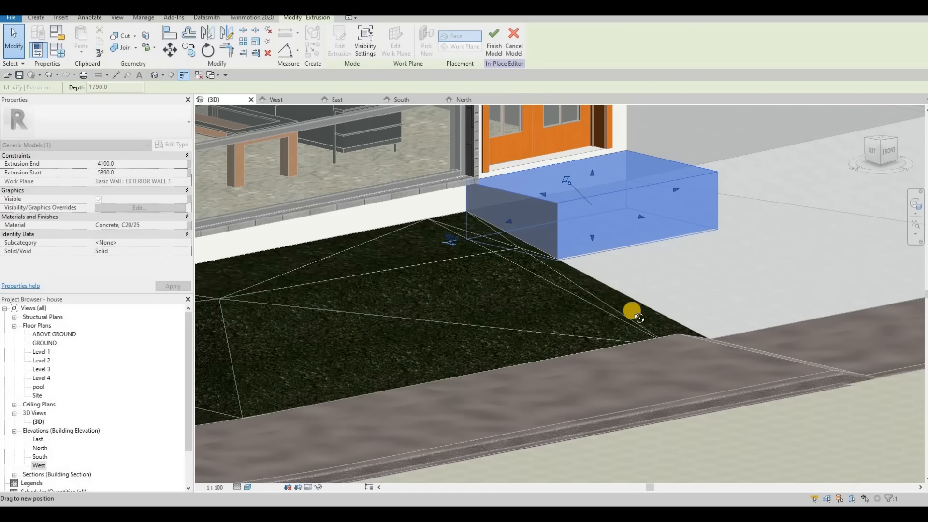
middle_click_drag(632, 311, 653, 227, "shift")
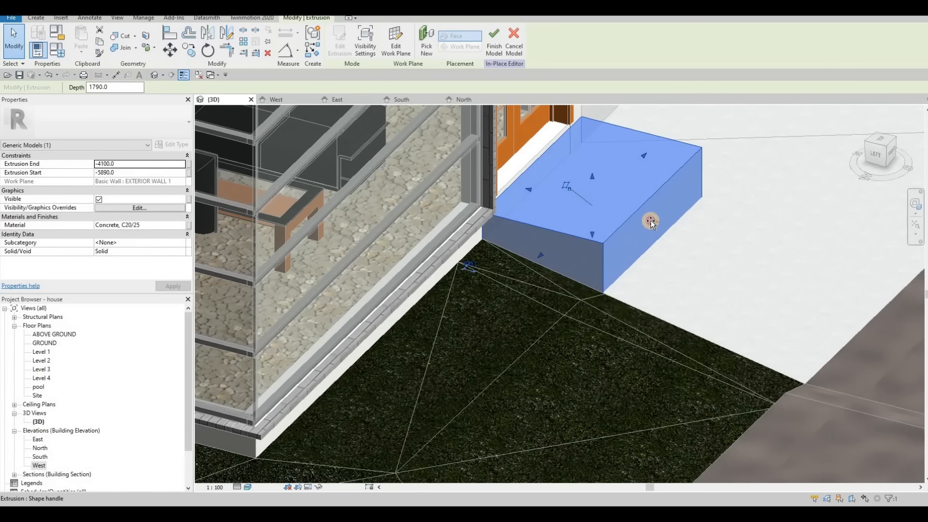
left_click_drag(650, 222, 630, 246)
middle_click_drag(564, 184, 593, 174, "shift")
left_click_drag(592, 173, 593, 176)
middle_click_drag(481, 207, 553, 231, "shift")
middle_click_drag(271, 138, 329, 127, "shift")
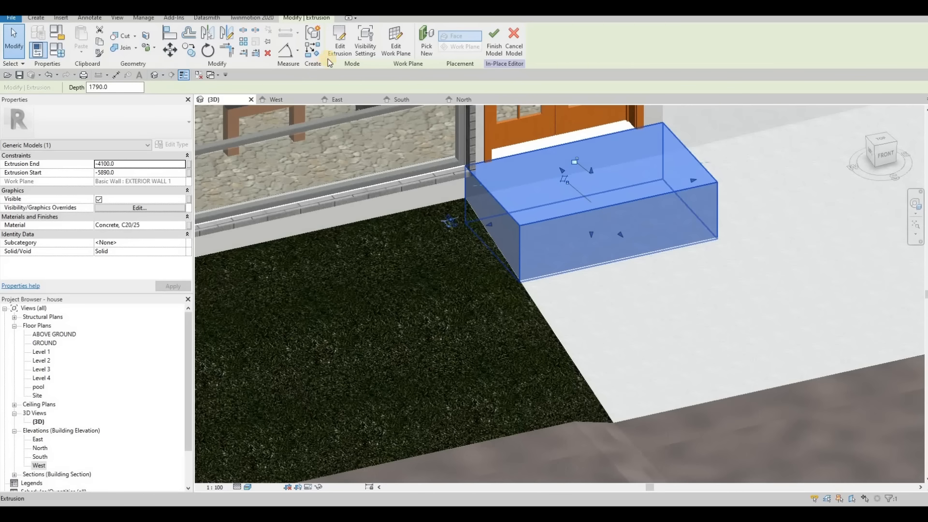
Edit the block's profile in the West elevation, drawing a stepped line from the top edge with 100 mm risers and 200, 140 and 40 mm treads.
left_click(335, 50)
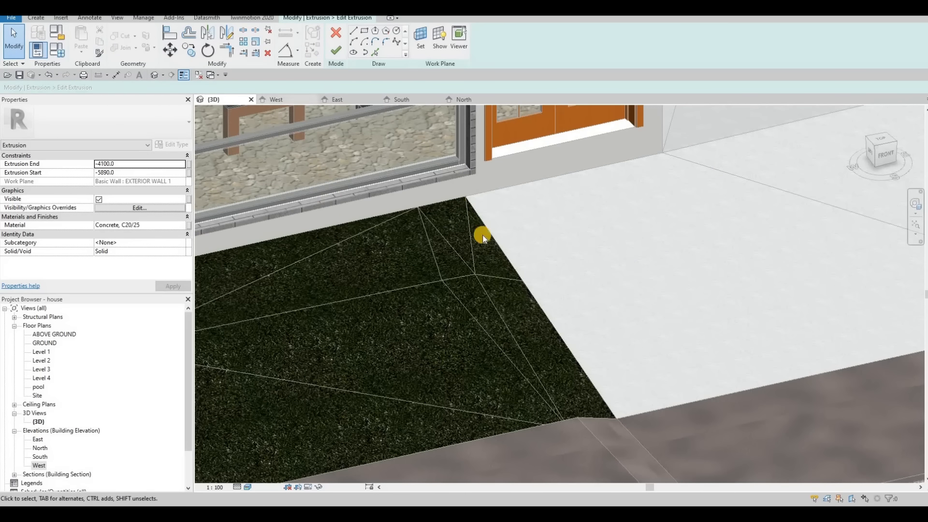
left_click(276, 100)
middle_click_drag(542, 309, 524, 260)
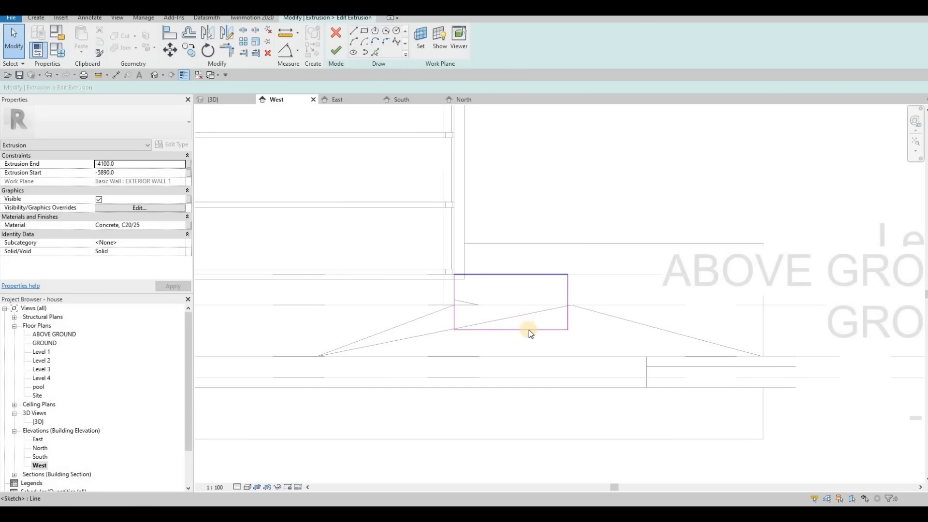
left_click(454, 286)
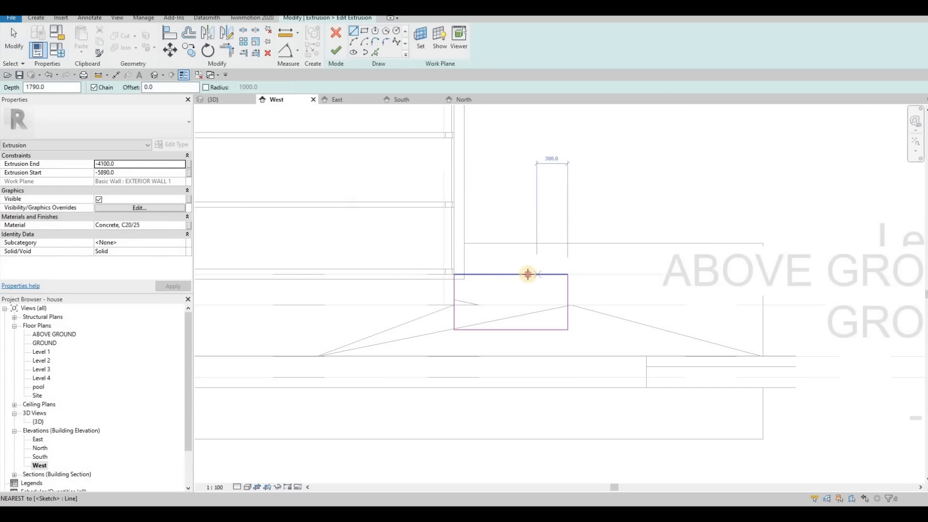
left_click(528, 274)
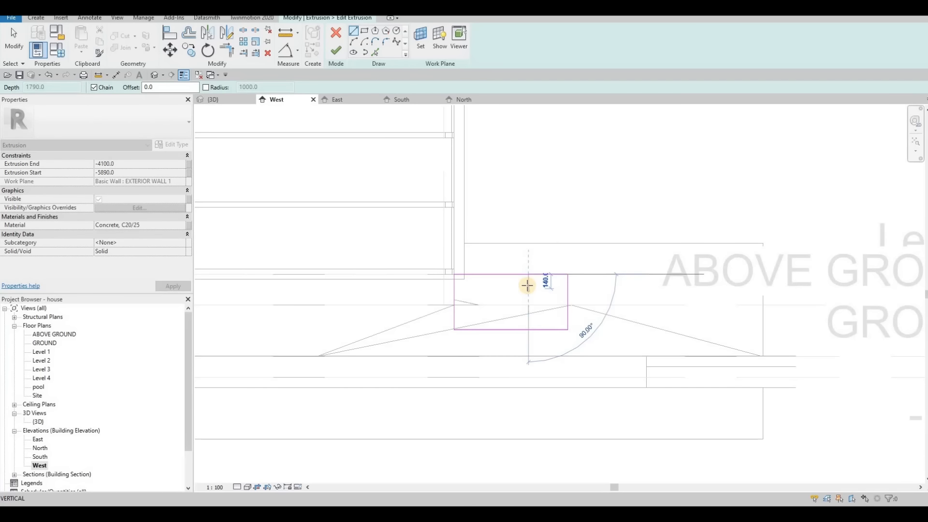
left_click(568, 285)
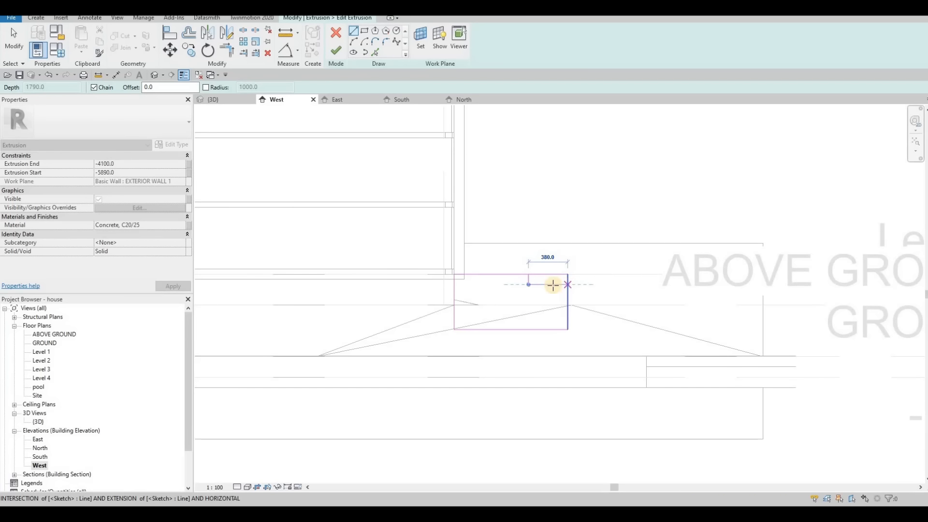
left_click(549, 287)
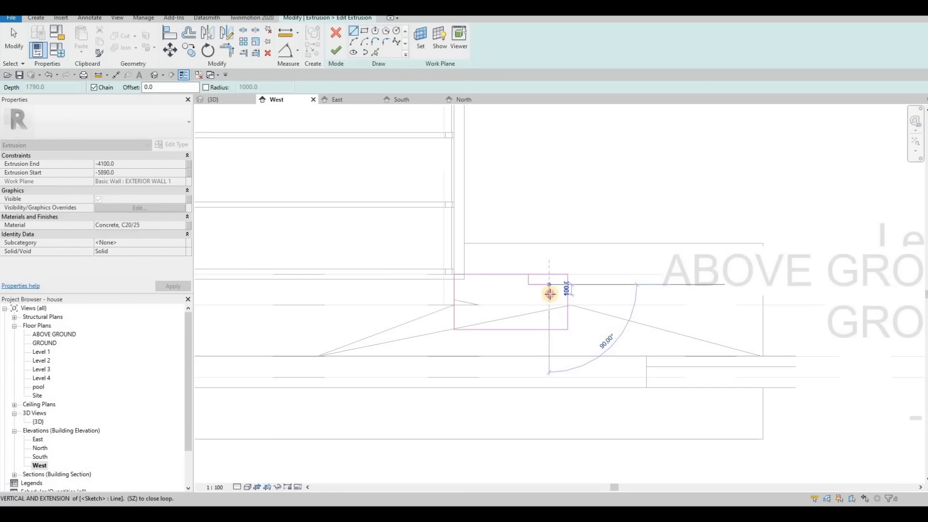
left_click(557, 295)
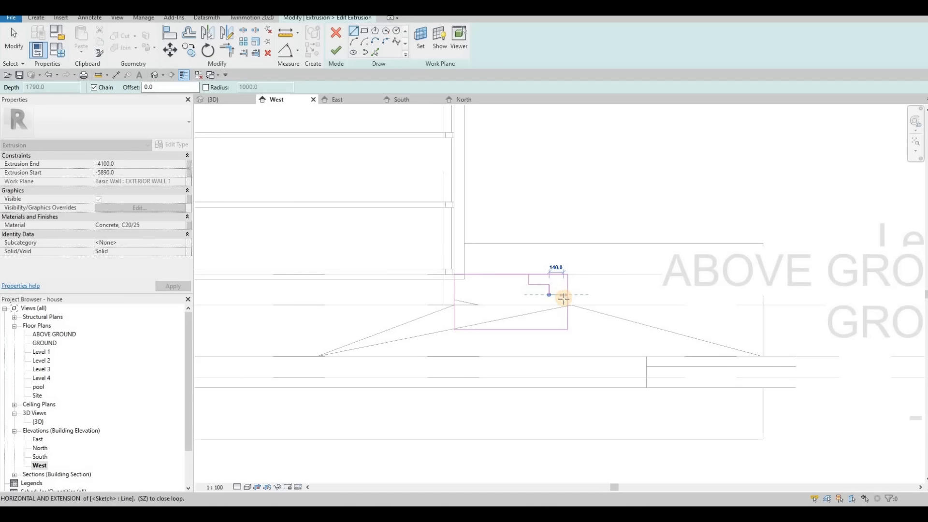
left_click(563, 296)
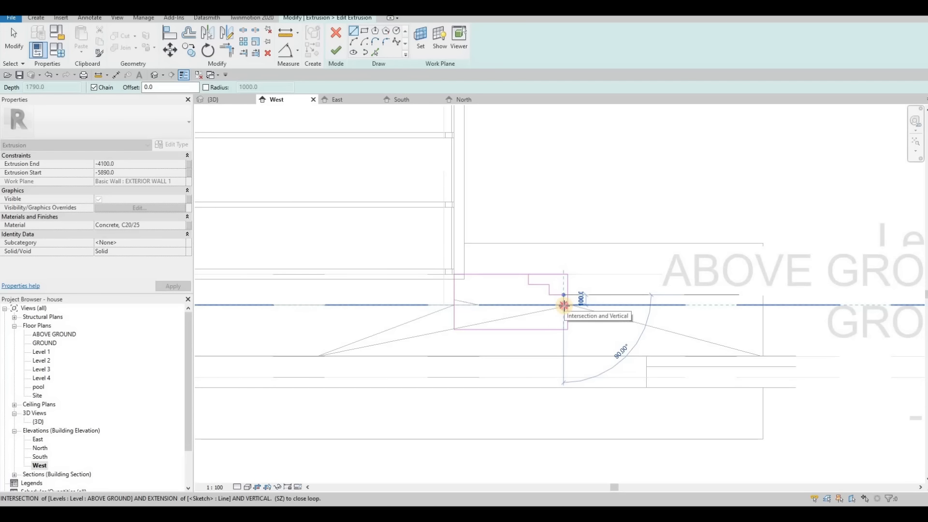
left_click(570, 306)
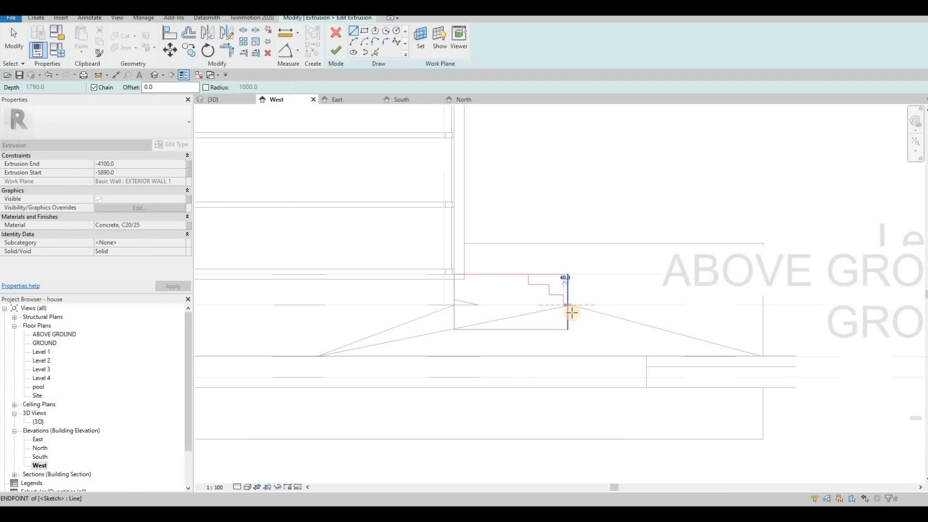
key("Escape")
key("Escape")
key("Escape")
Trim the profile's outer vertical edge and top edge to the stepped line, leaving a closed stair outline.
scroll(572, 319, "up", 2)
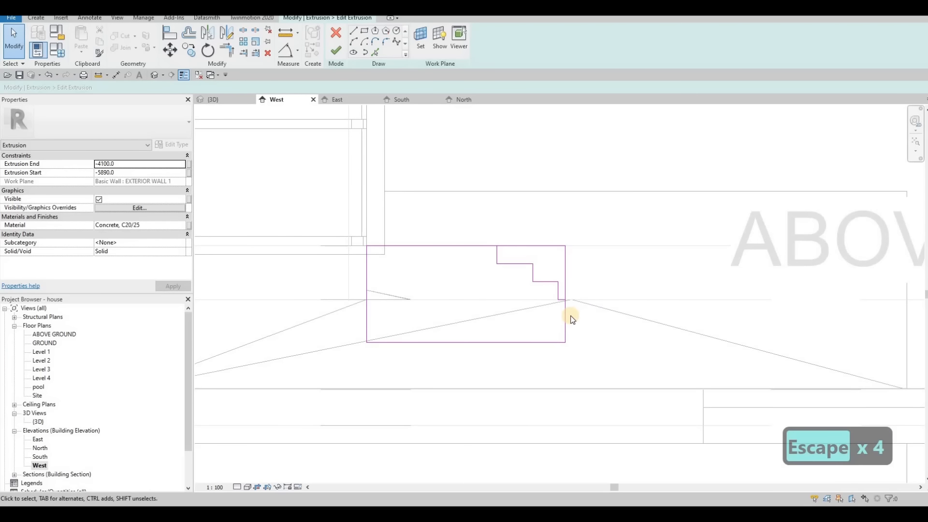
key("t")
key("r")
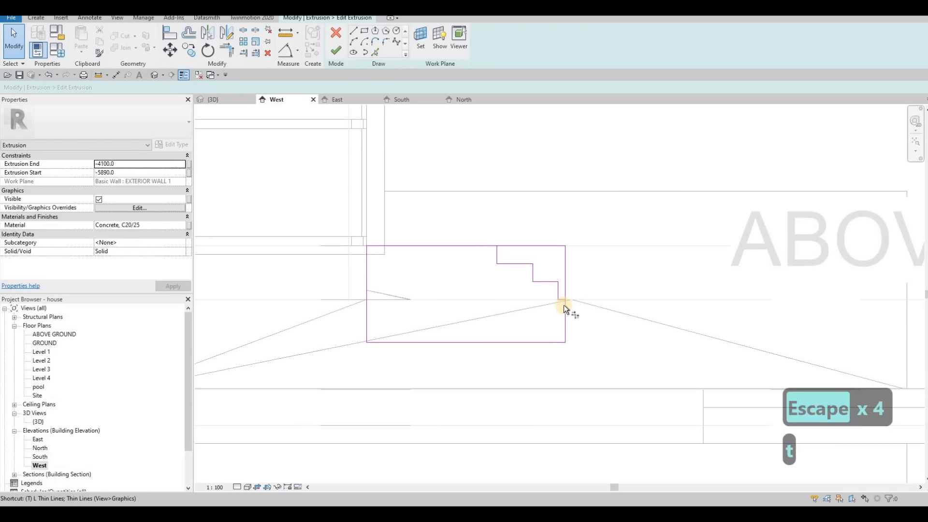
left_click(566, 309)
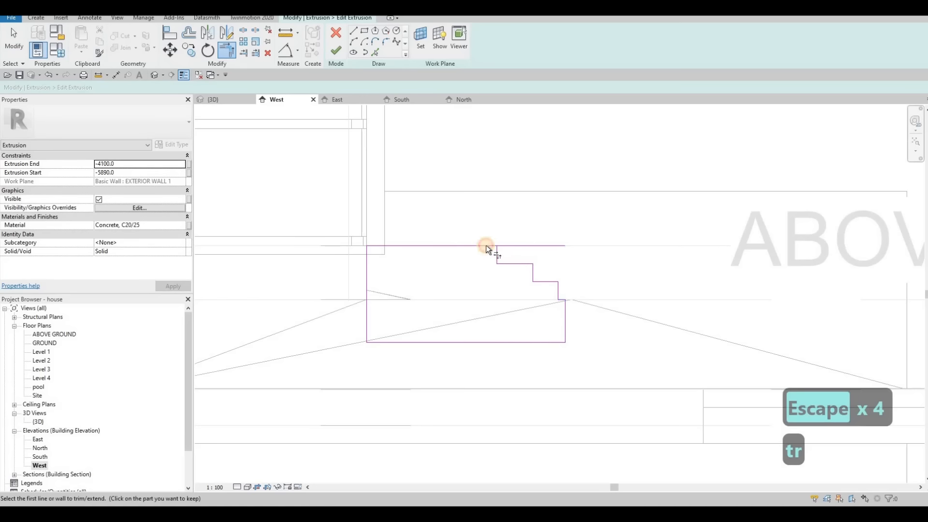
left_click(486, 246)
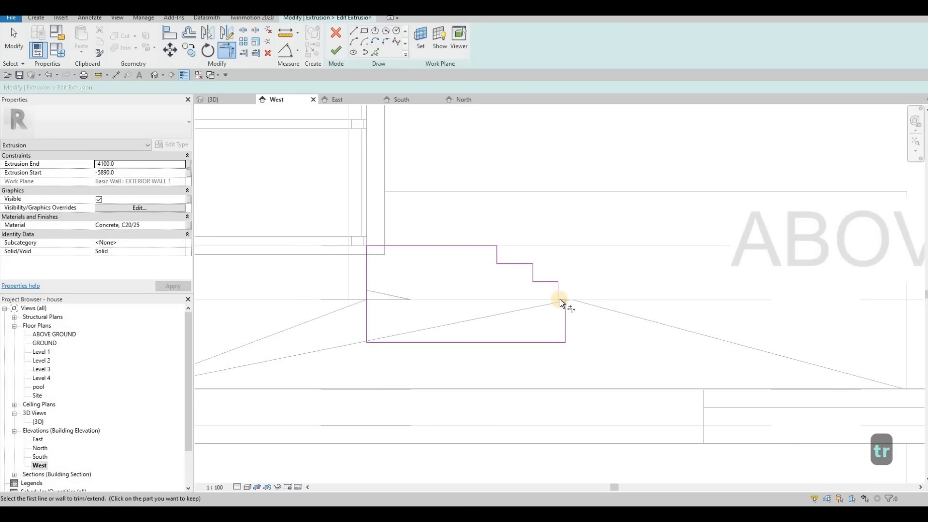
key("Escape")
Check the tread lines of the stair profile, finish the sketch and show the steps in the 3D view.
left_click(534, 281)
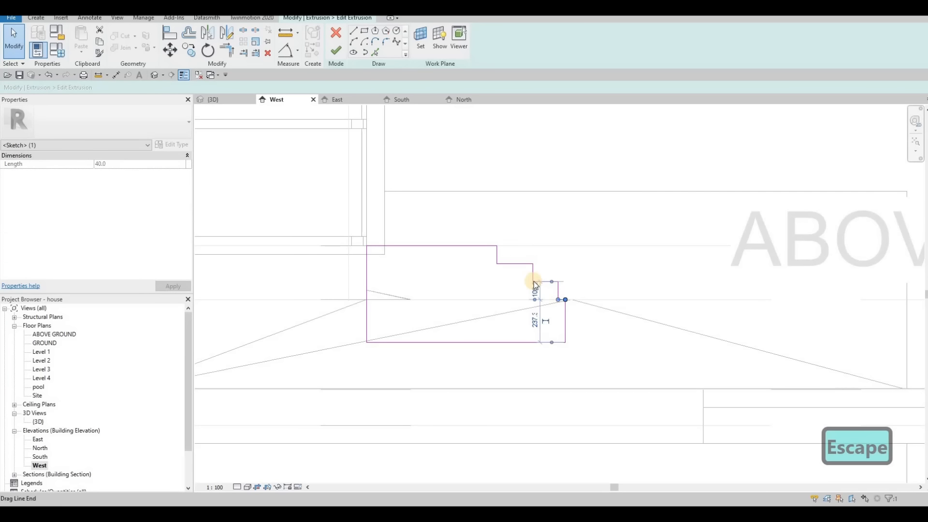
key("Escape")
left_click(503, 264)
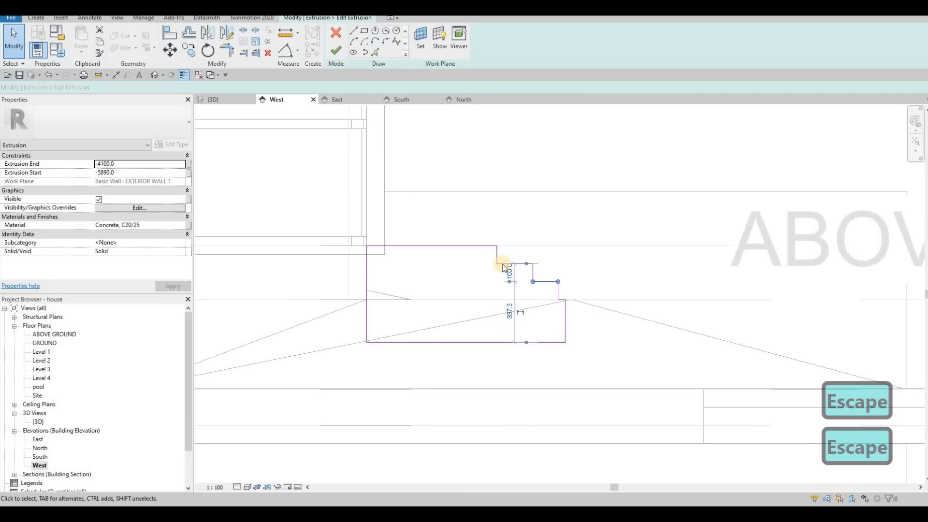
key("Escape")
left_click(503, 264)
key("Escape")
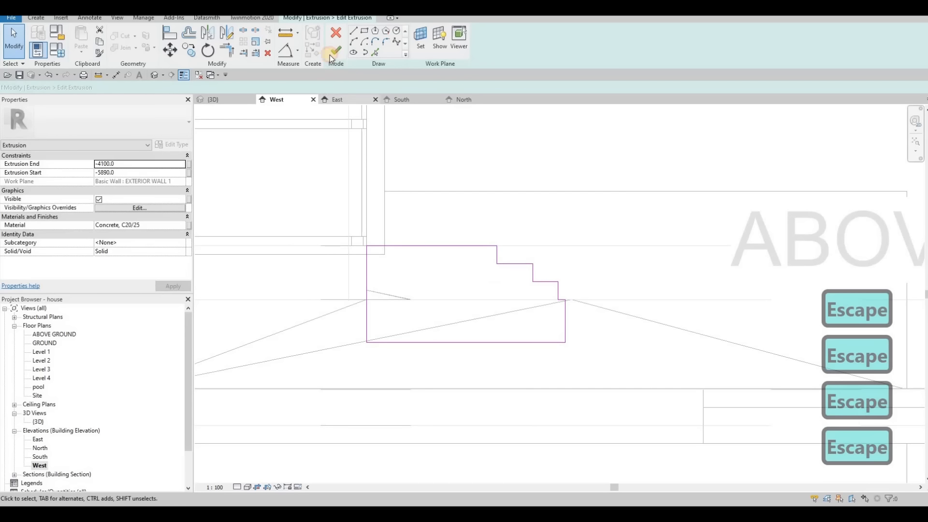
left_click(333, 51)
left_click(231, 99)
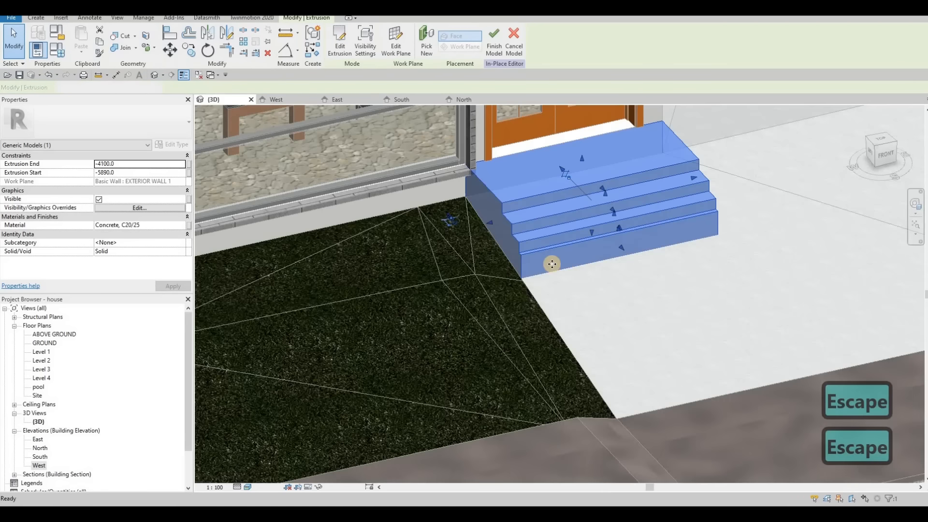
Try to shift the steps outward from the entrance wall and undo the moves.
middle_click_drag(699, 212, 665, 214, "shift")
left_click_drag(674, 220, 689, 208)
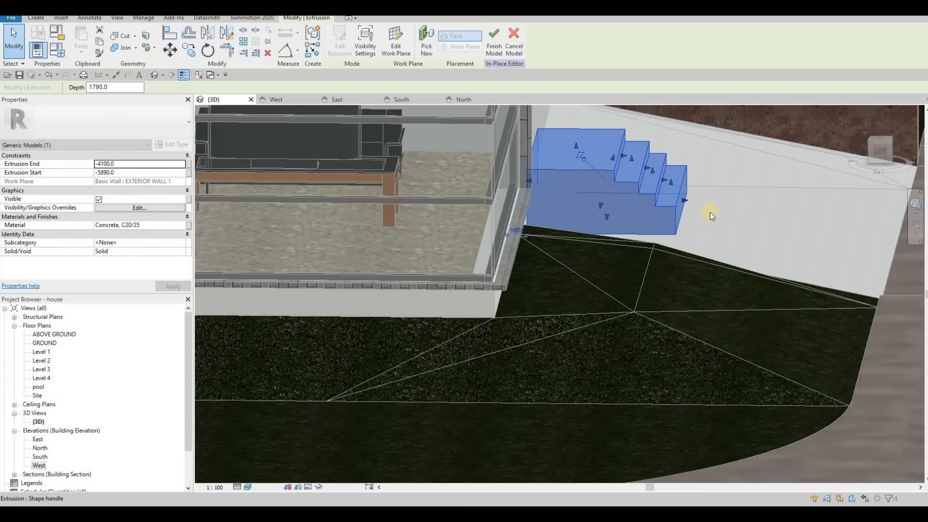
key("ctrl+z")
middle_click_drag(709, 220, 654, 233, "shift")
left_click(655, 233)
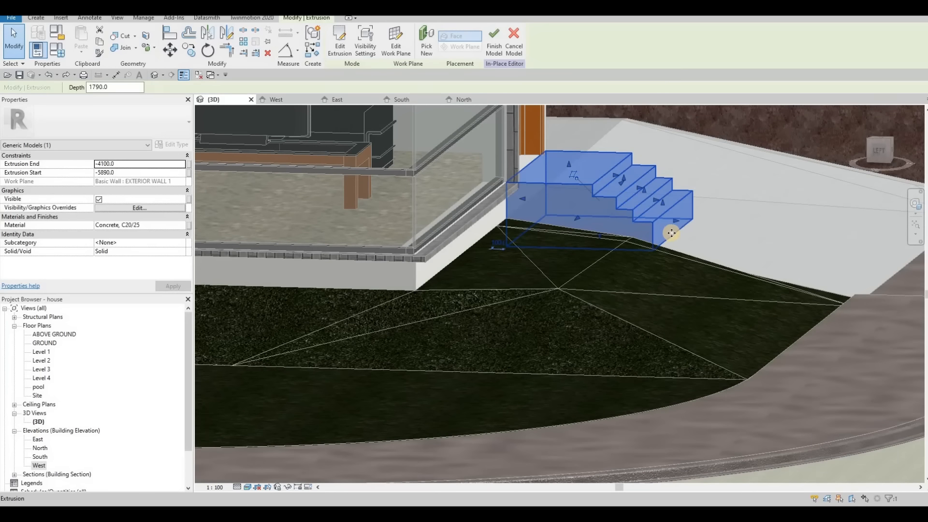
left_click_drag(673, 229, 680, 227)
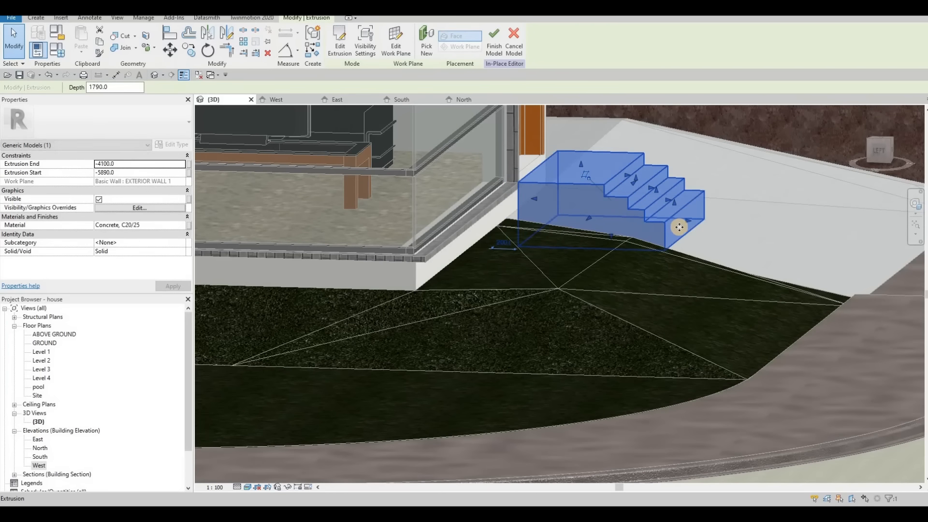
key("ctrl+z")
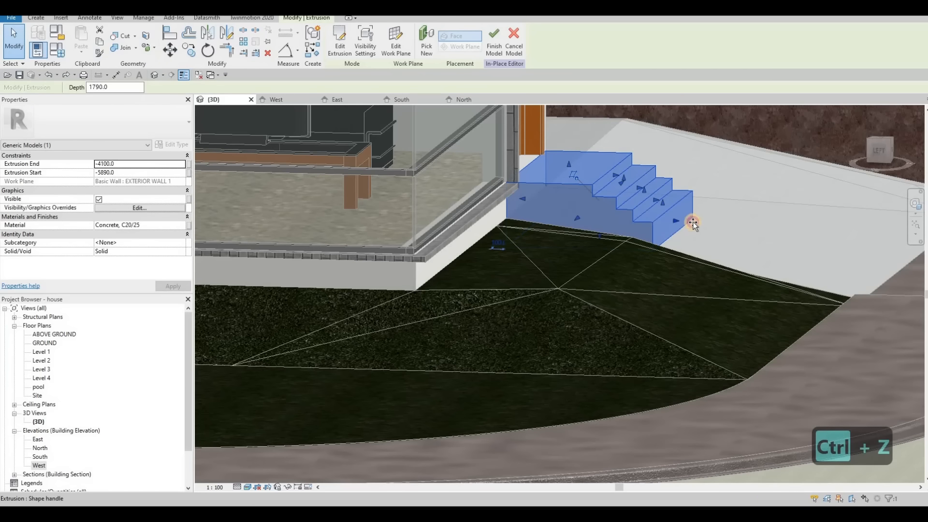
Stretch the lowest tread outward, then sketch another step with a 100 mm riser and 80 mm tread in its West-elevation profile.
left_click_drag(693, 224, 716, 222)
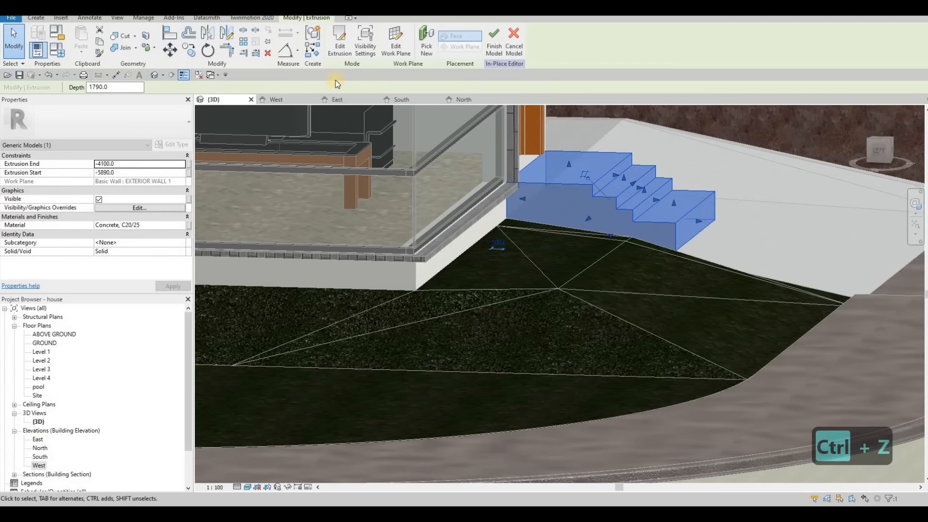
left_click(278, 100)
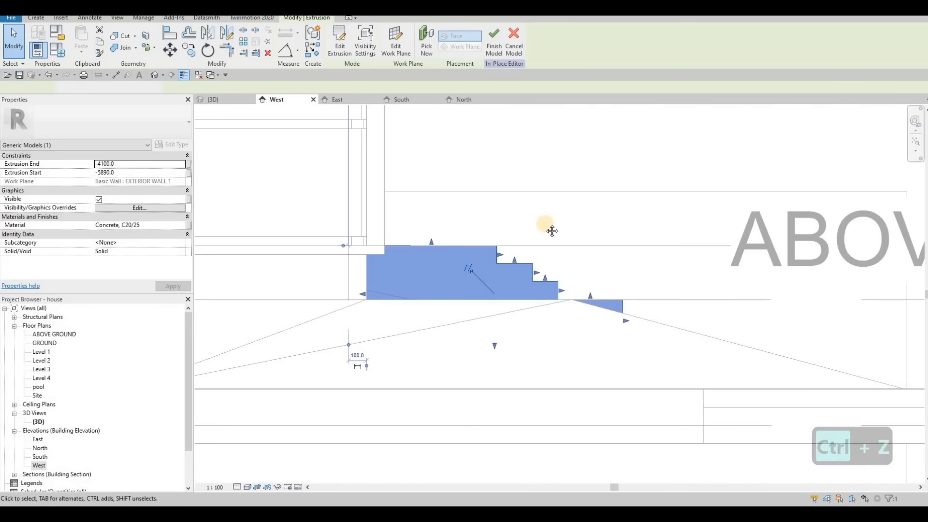
scroll(594, 287, "up", 2)
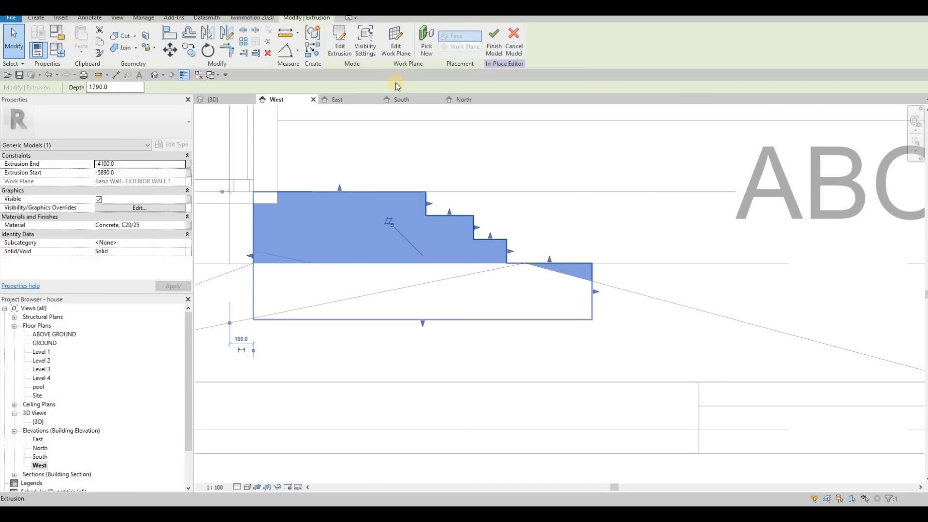
left_click(338, 49)
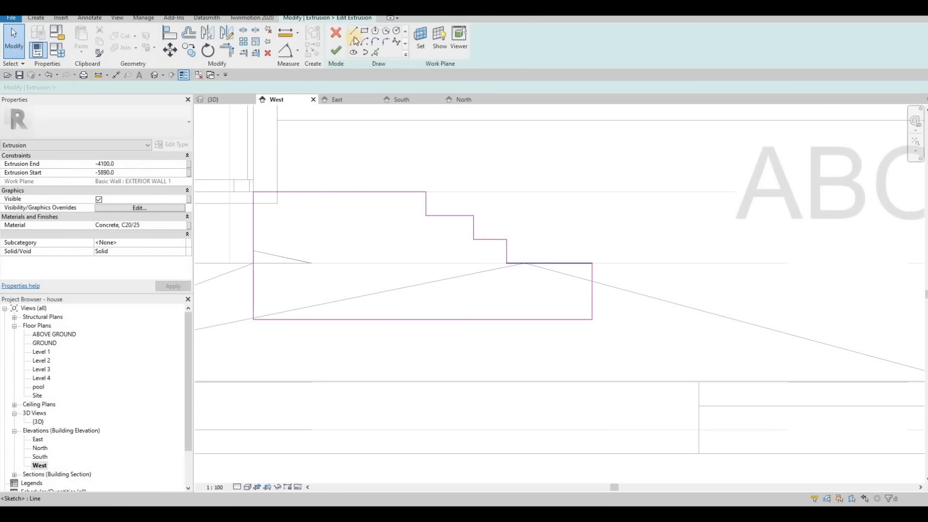
key("l")
key("i")
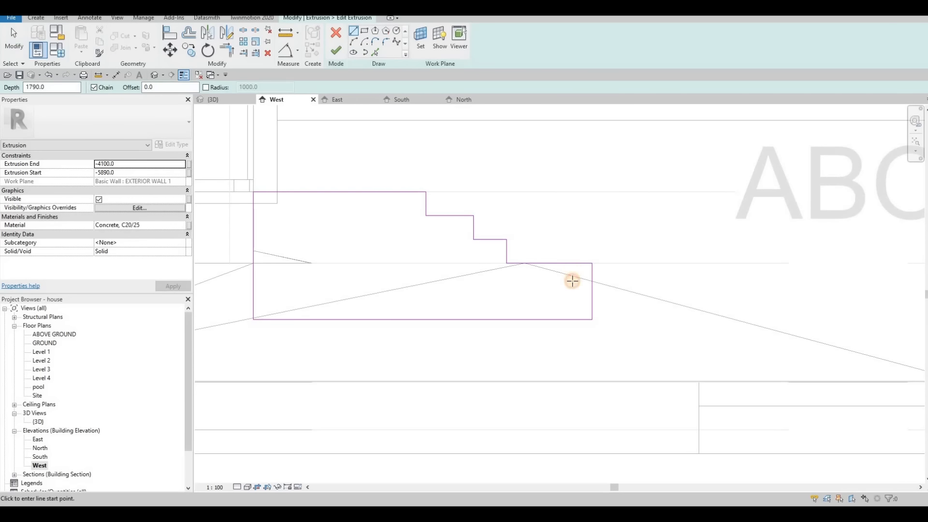
left_click(573, 263)
left_click(594, 289)
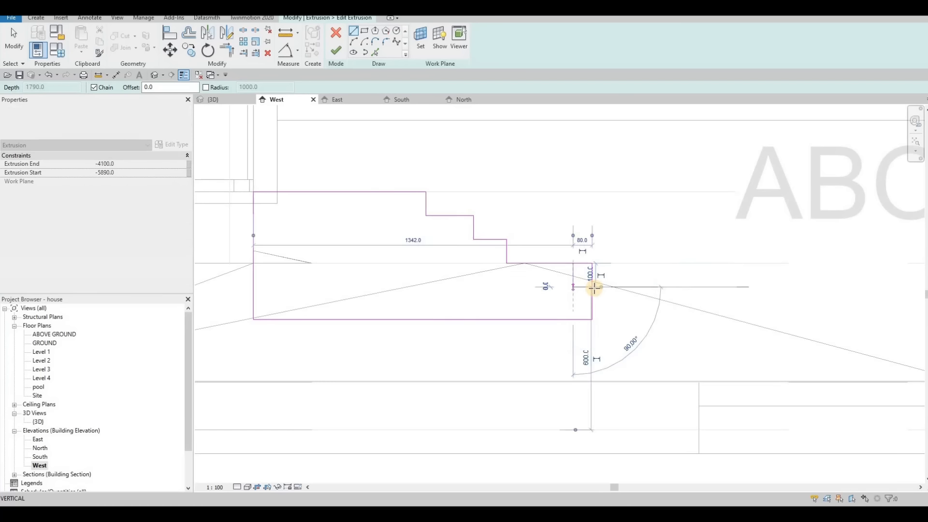
left_click(594, 288)
key("Escape")
key("Escape")
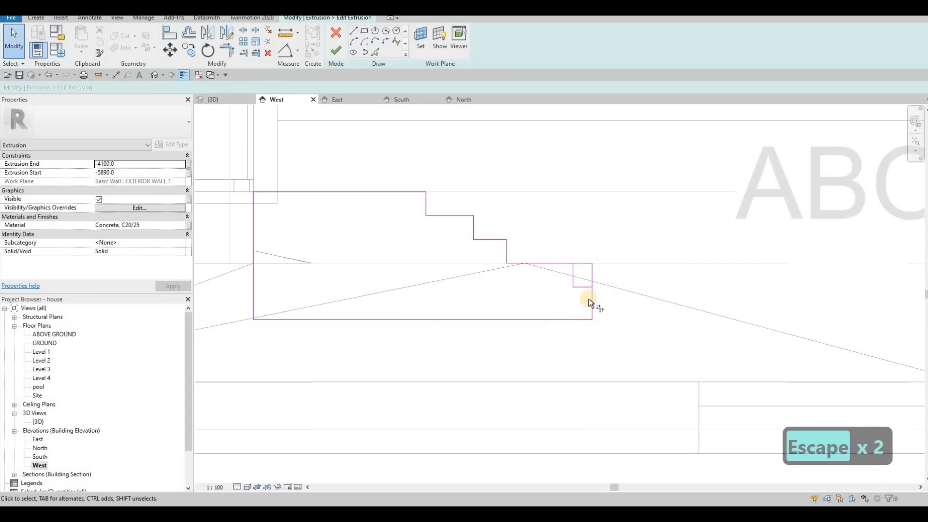
Trim the stair outline to the added lowest step, finish the sketch and try to finish the in-place model.
key("t")
key("r")
left_click(583, 287)
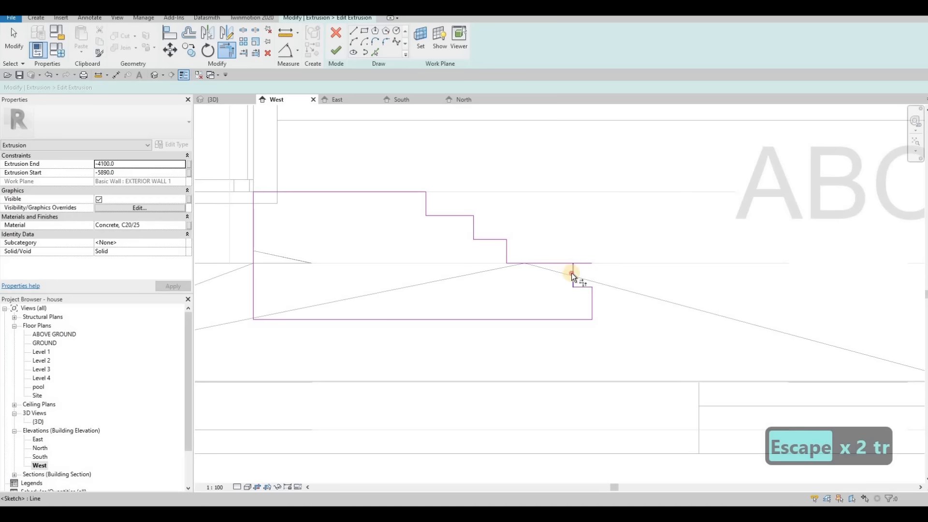
left_click(561, 264)
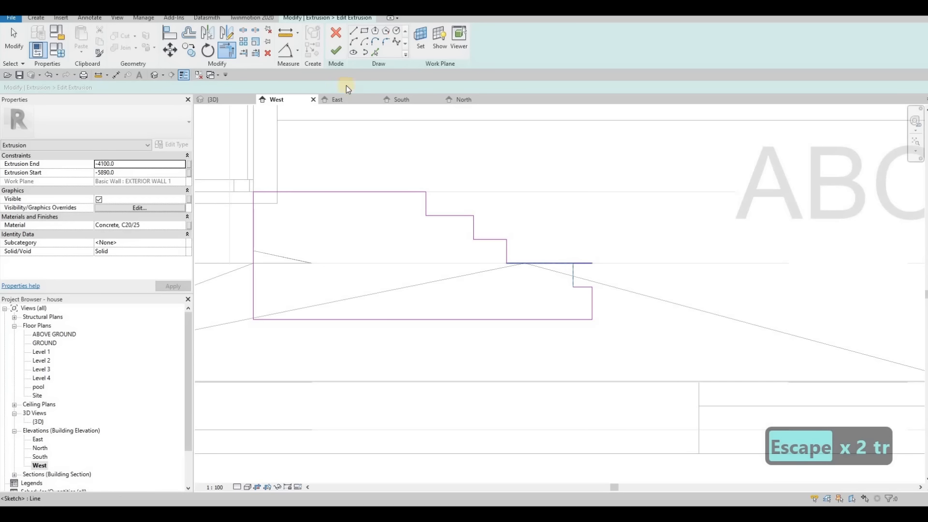
left_click(338, 53)
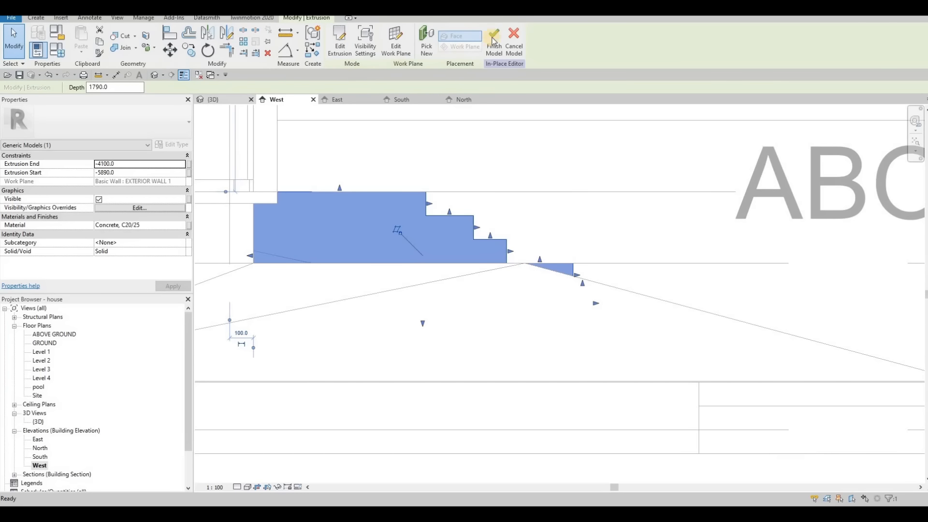
left_click(230, 101)
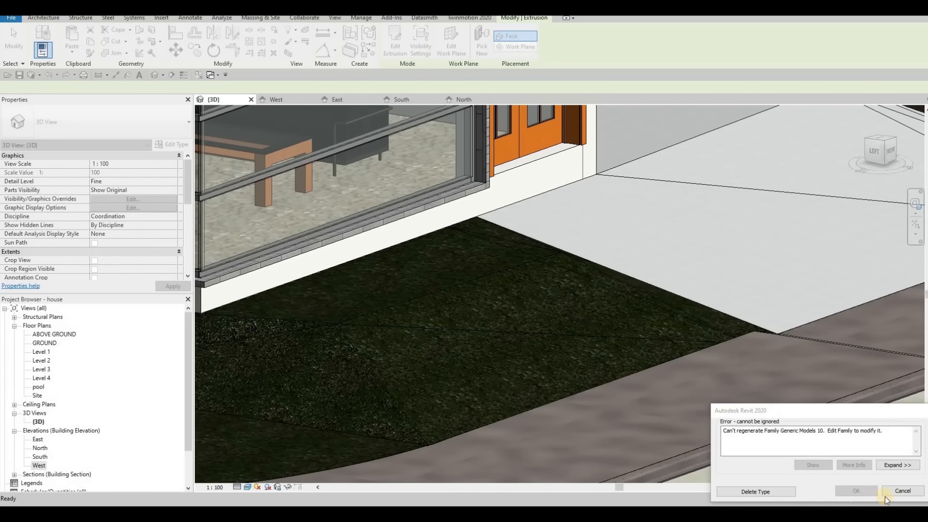
left_click(900, 491)
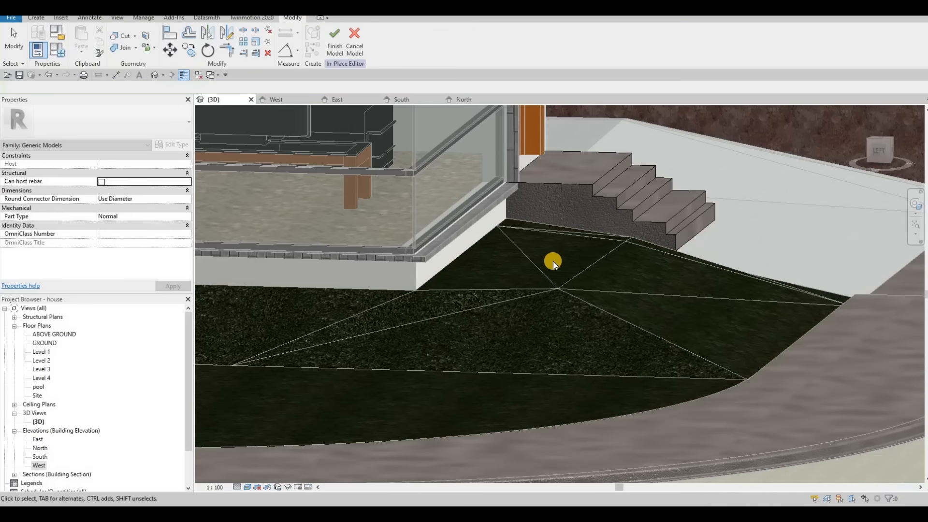
Examine the entrance steps in 3D from the side and front, retrying to finish the in-place model.
middle_click_drag(663, 247, 688, 240, "shift")
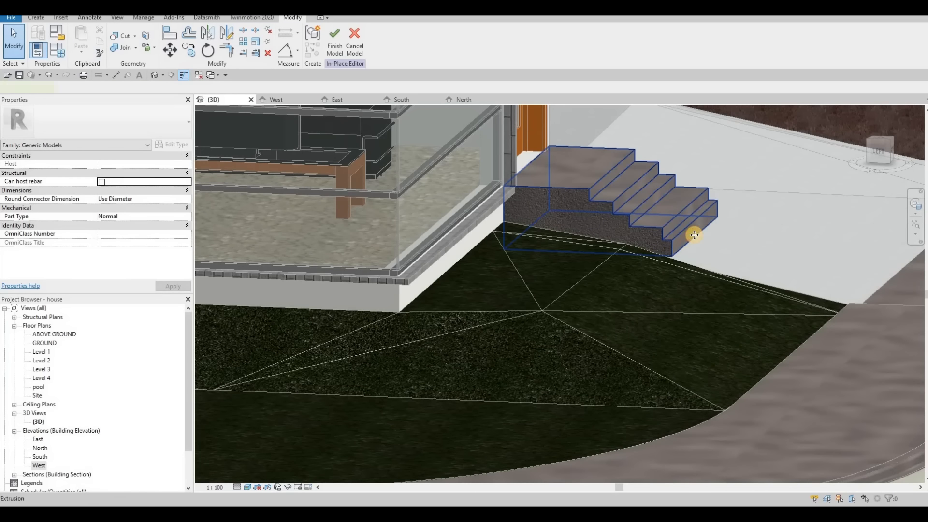
left_click(694, 235)
scroll(705, 226, "up", 2)
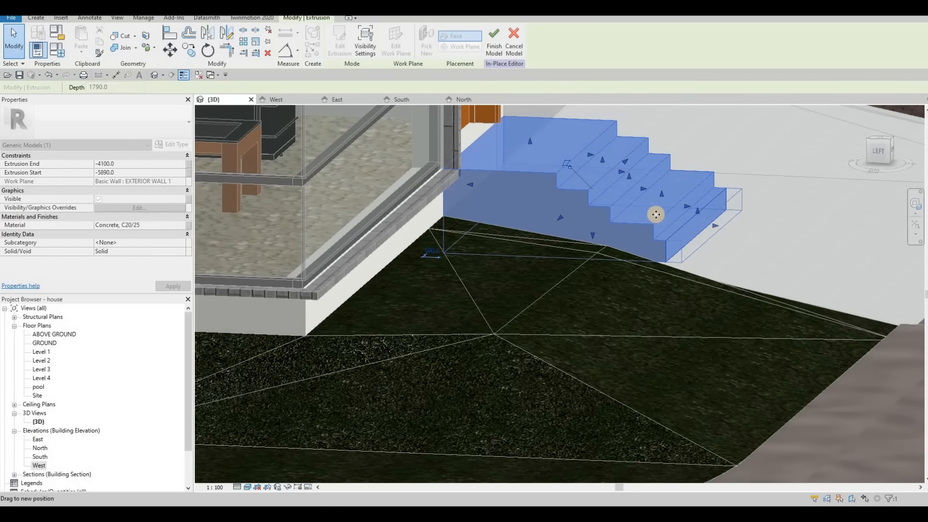
middle_click_drag(704, 213, 587, 155, "shift")
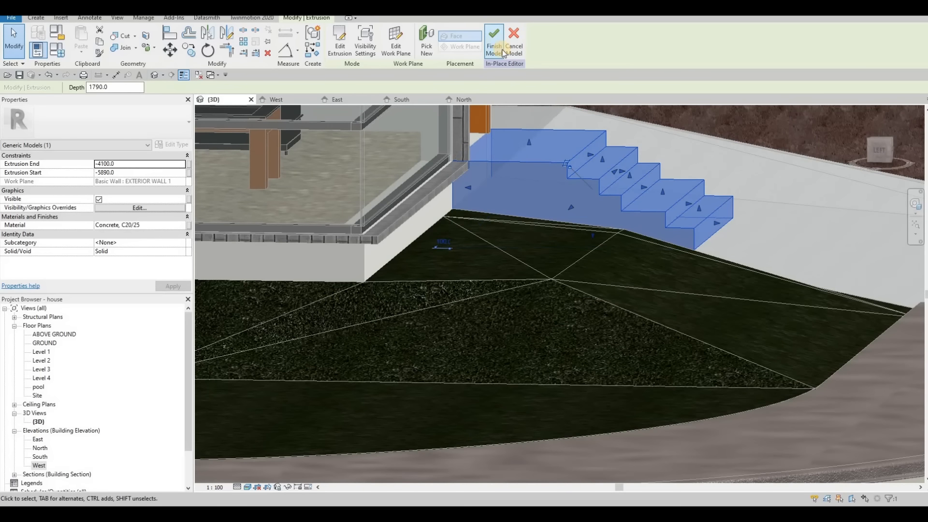
left_click(494, 45)
key("Escape")
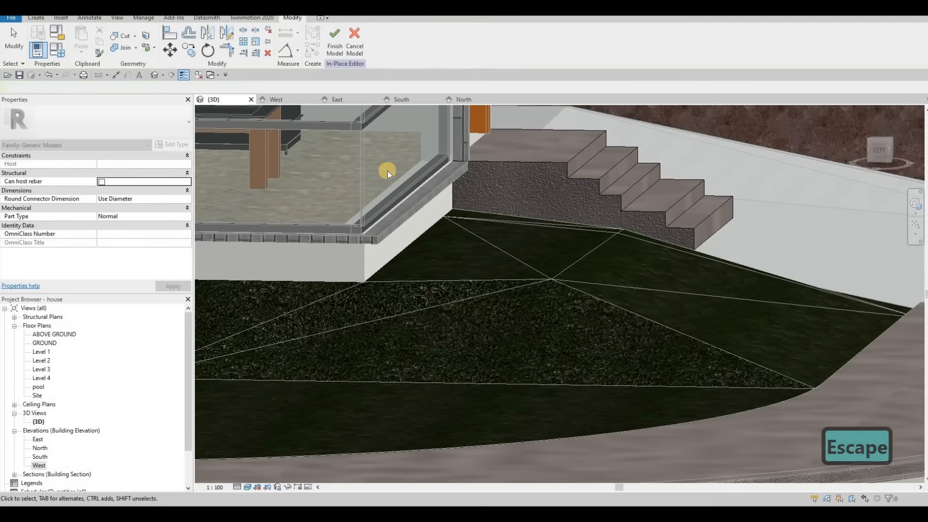
middle_click_drag(395, 311, 543, 284, "shift")
left_click(483, 283)
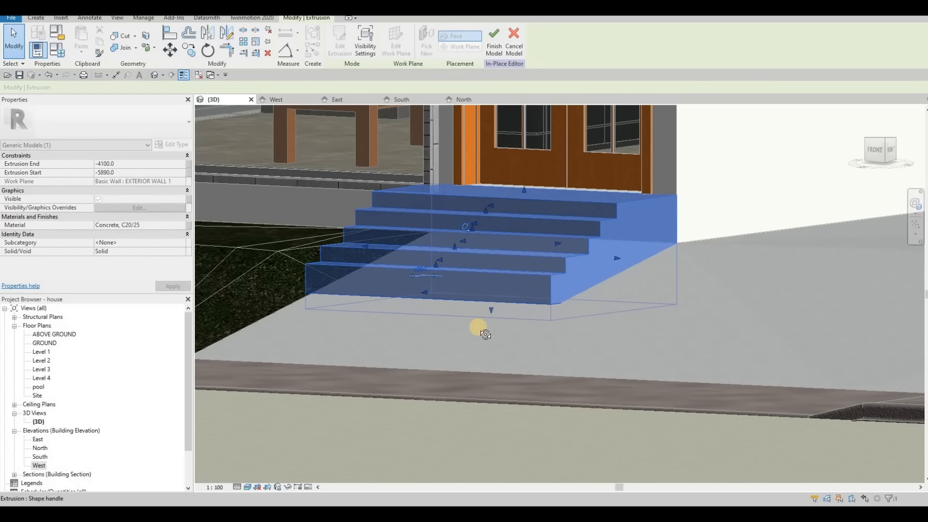
middle_click_drag(473, 332, 400, 356, "shift")
middle_click_drag(624, 341, 487, 180, "shift")
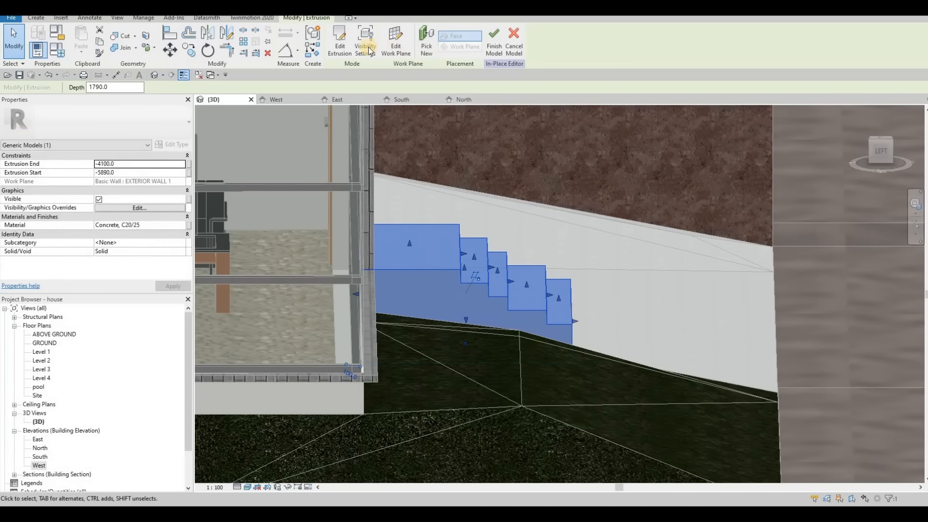
Reopen the stair profile for editing and undo the recent edits back to before the extra lowest step.
left_click(340, 45)
middle_click_drag(532, 254, 515, 149)
middle_click_drag(527, 270, 501, 202, "shift")
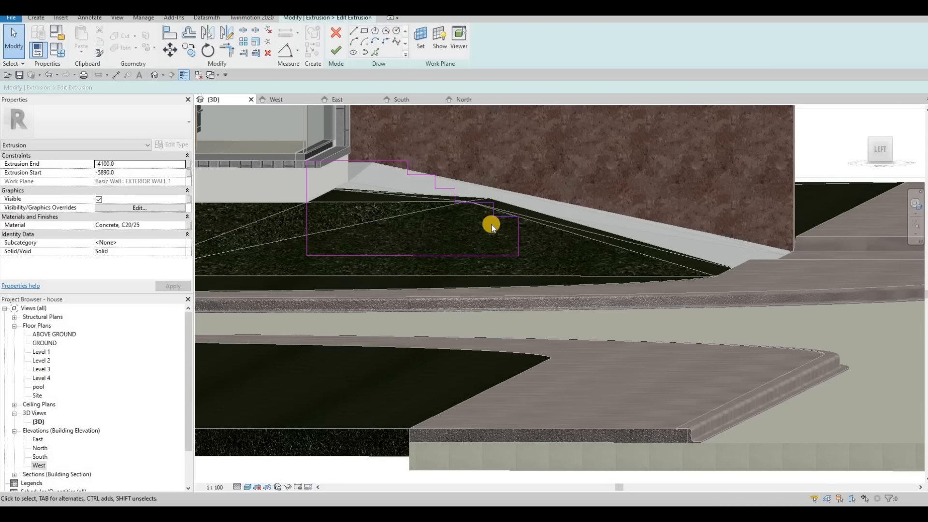
key("ctrl+z")
key("ctrl+z")
key("ctrl+z")
key("ctrl+z")
key("ctrl+z")
key("ctrl+z")
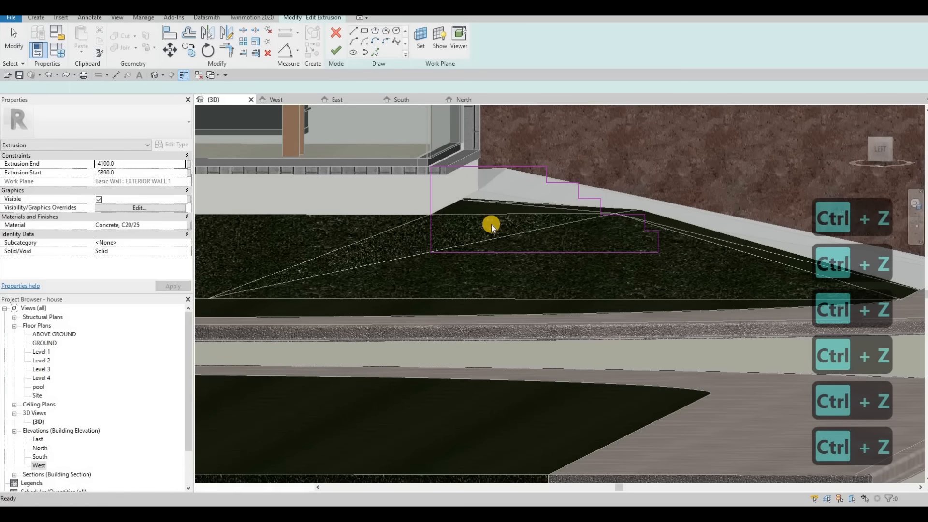
key("ctrl+z")
key("ctrl+z")
key("ctrl+z")
key("ctrl+z")
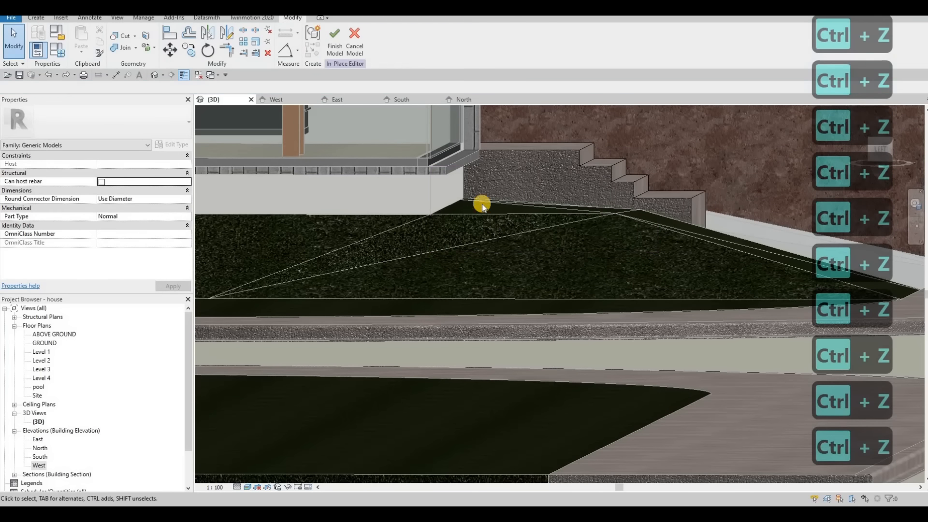
Pull the outer face and risers of the steps in 3D to shorten the landing and make the treads roughly equal in depth.
middle_click_drag(651, 196, 607, 167, "shift")
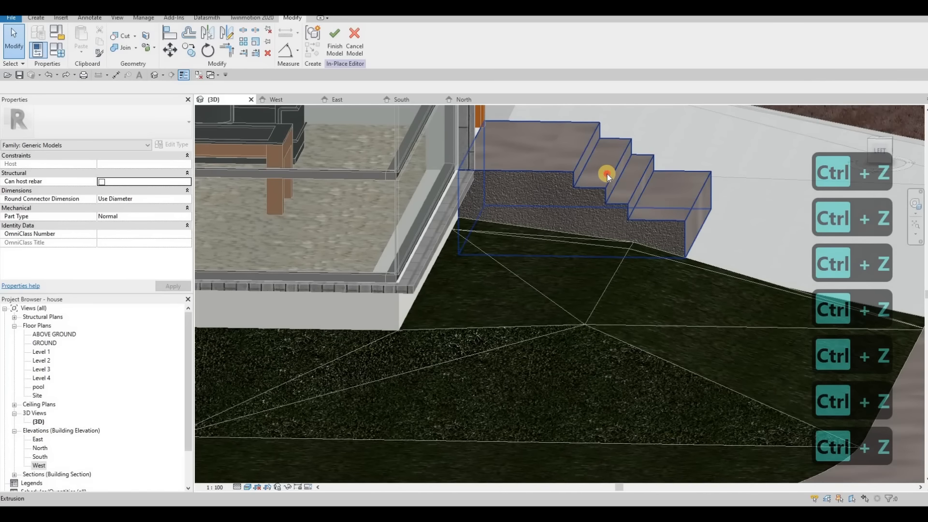
left_click(629, 189)
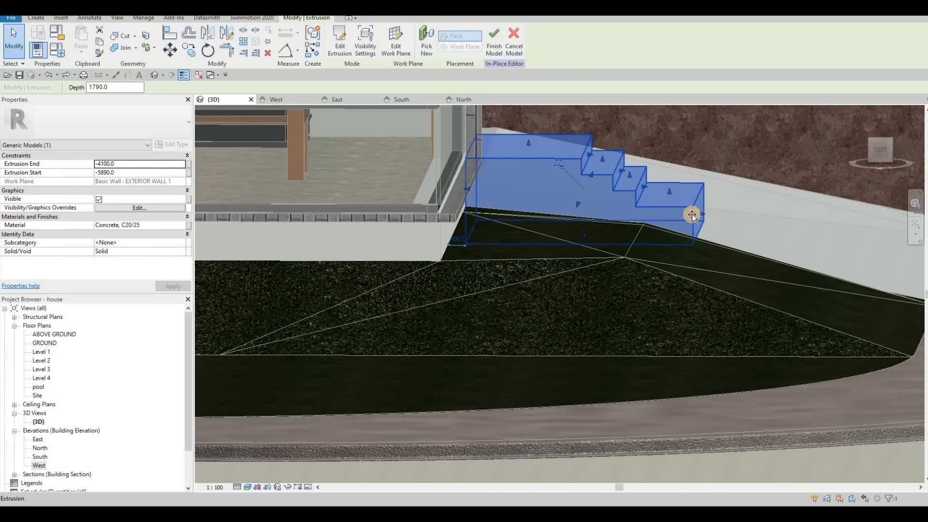
left_click_drag(697, 214, 615, 187)
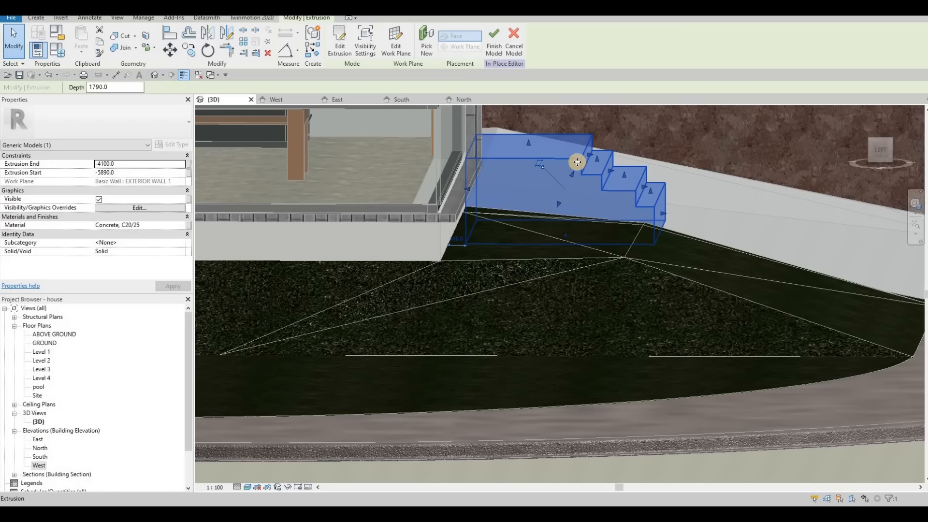
key("Escape")
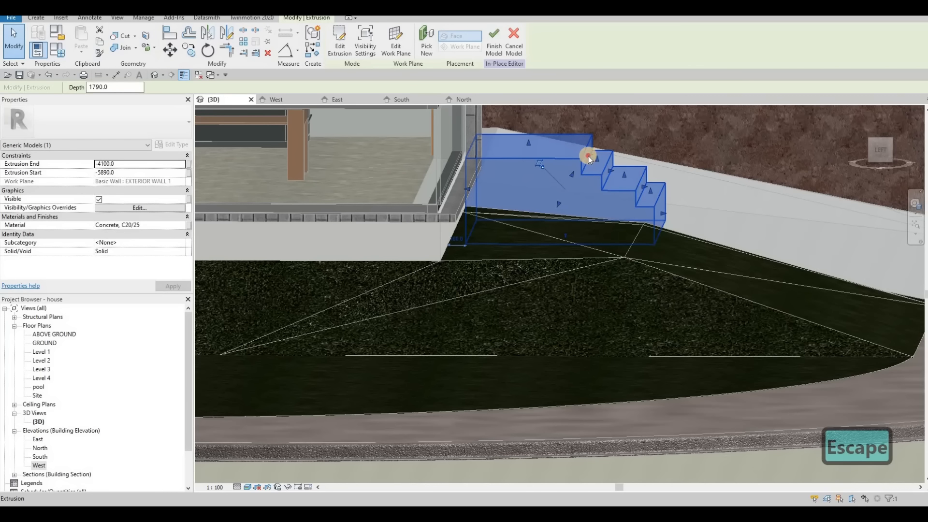
left_click_drag(573, 158, 609, 187)
key("Escape")
left_click(605, 185)
left_click_drag(663, 213, 643, 222)
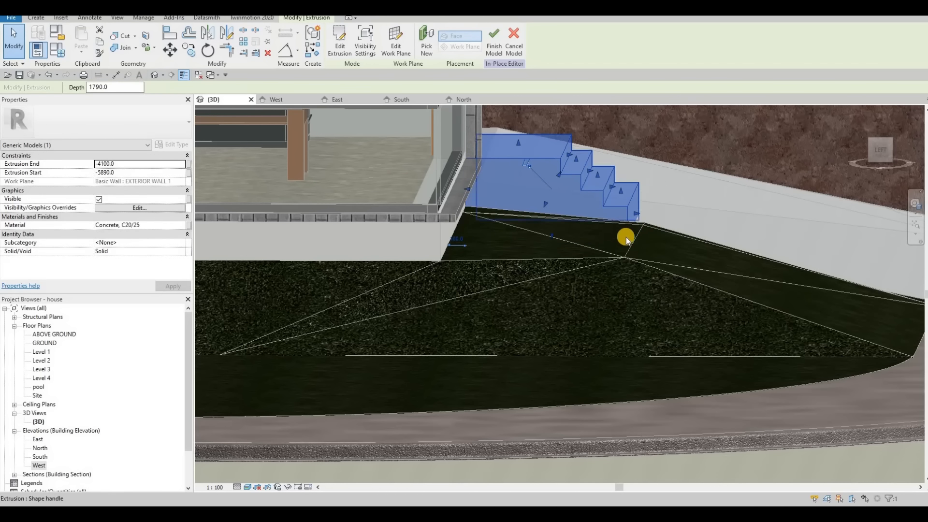
key("Escape")
Copy the entrance steps in the GROUND floor plan to the rear double door near grid line A.
middle_click_drag(488, 300, 561, 282, "shift")
left_click(561, 283)
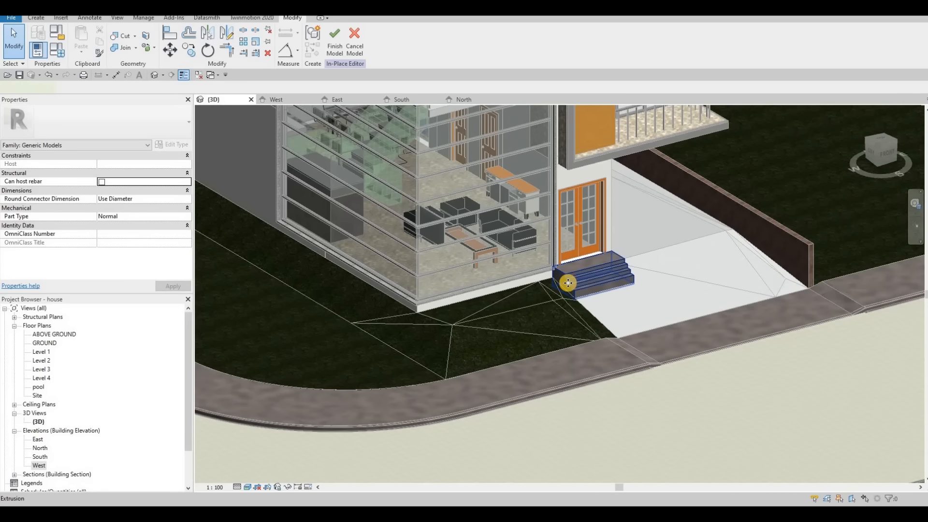
key("ctrl+c")
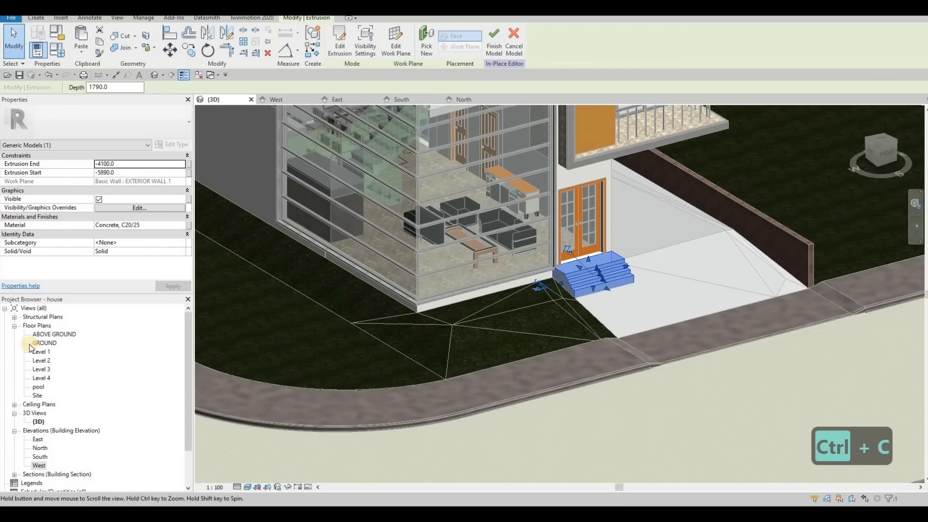
middle_click_drag(30, 347, 43, 350)
double_click(43, 346)
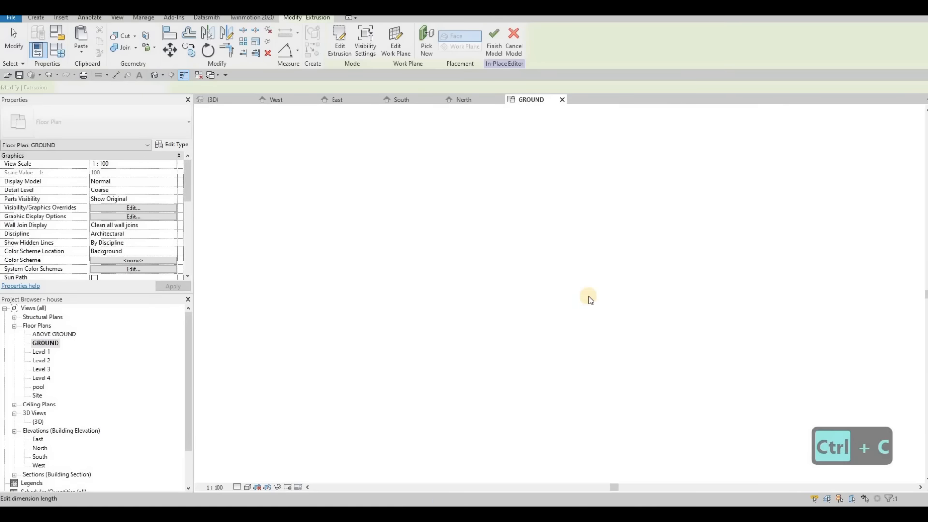
scroll(600, 288, "up", 2)
key("c")
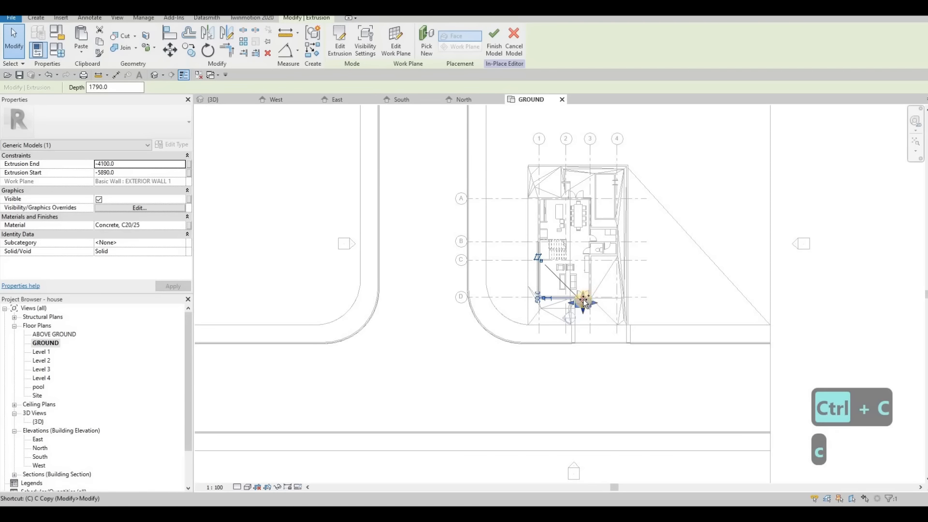
key("o")
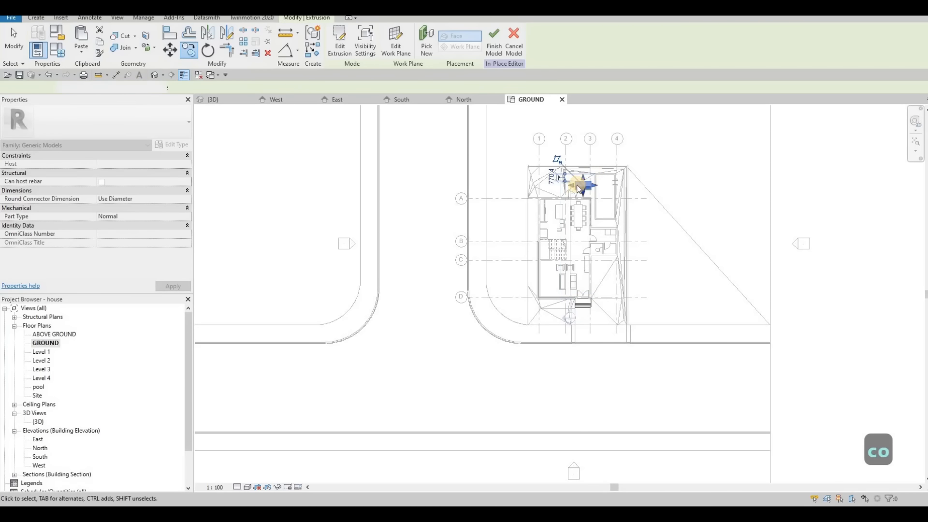
scroll(575, 189, "up", 3)
key("Escape")
key("Escape")
Rotate the copied steps by 180° and move them against the exterior wall in front of the rear double door.
left_click(576, 195)
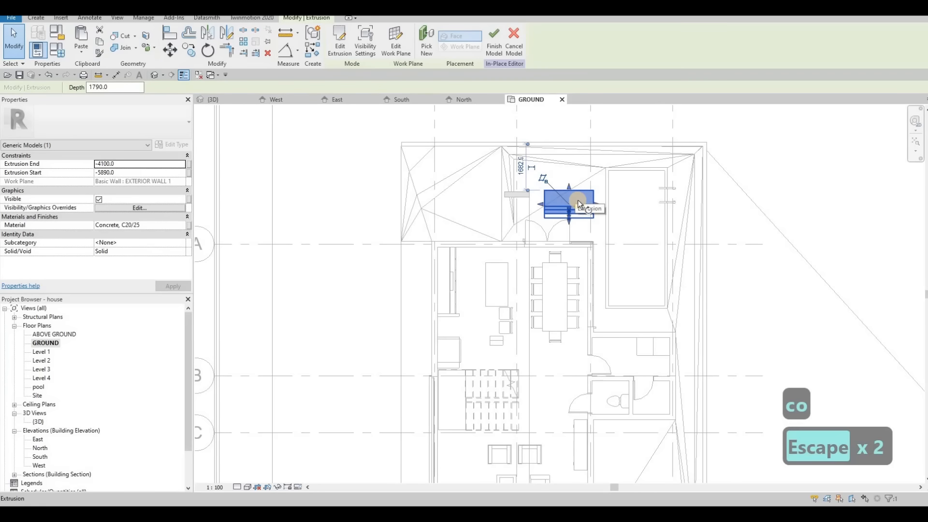
key("r")
key("o")
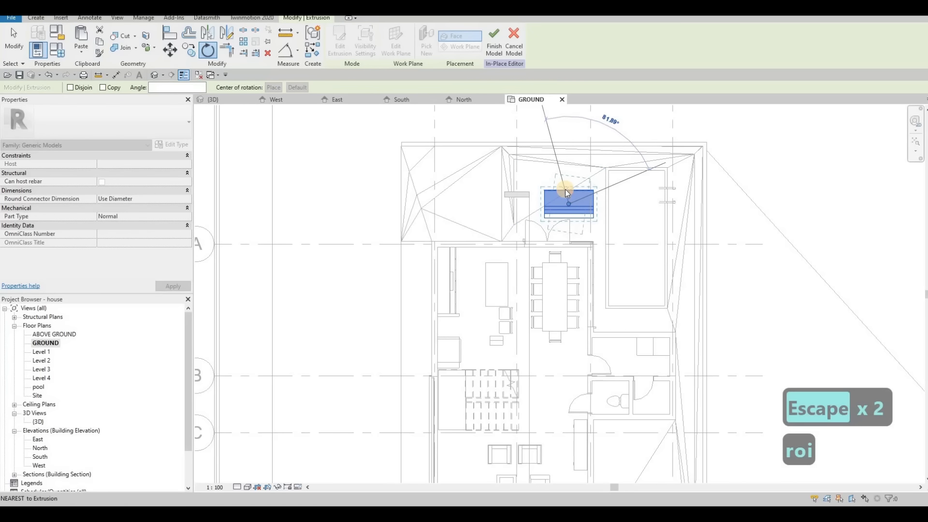
type("180")
key("Return")
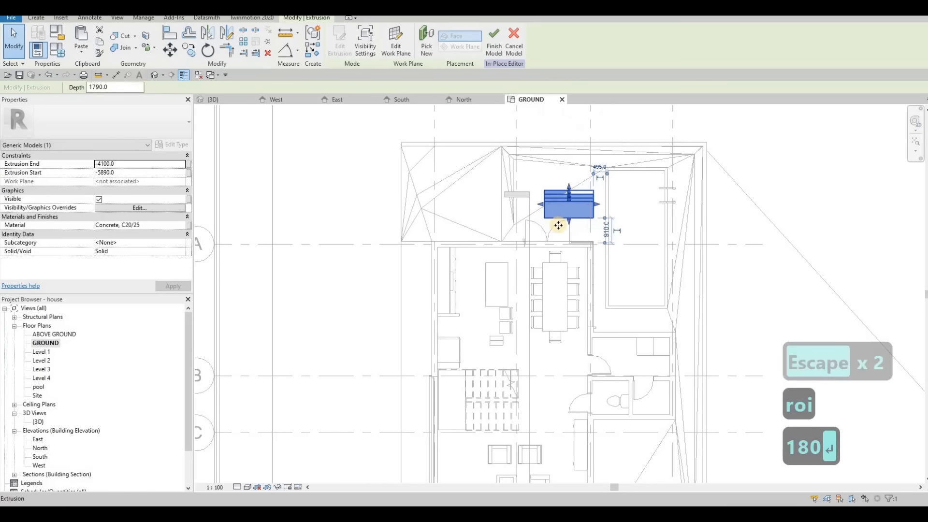
scroll(556, 232, "up", 2)
left_click_drag(559, 233, 525, 277)
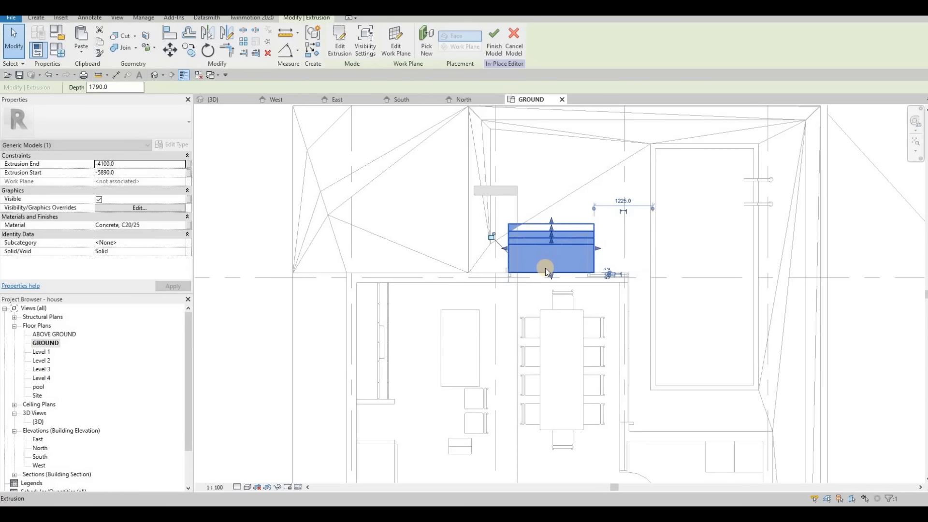
Stretch the rear steps in plan from the near grid line to just past grid 3, 2790 mm wide, and adjust their wall-side face.
key("Escape")
key("Escape")
middle_click_drag(511, 227, 500, 238)
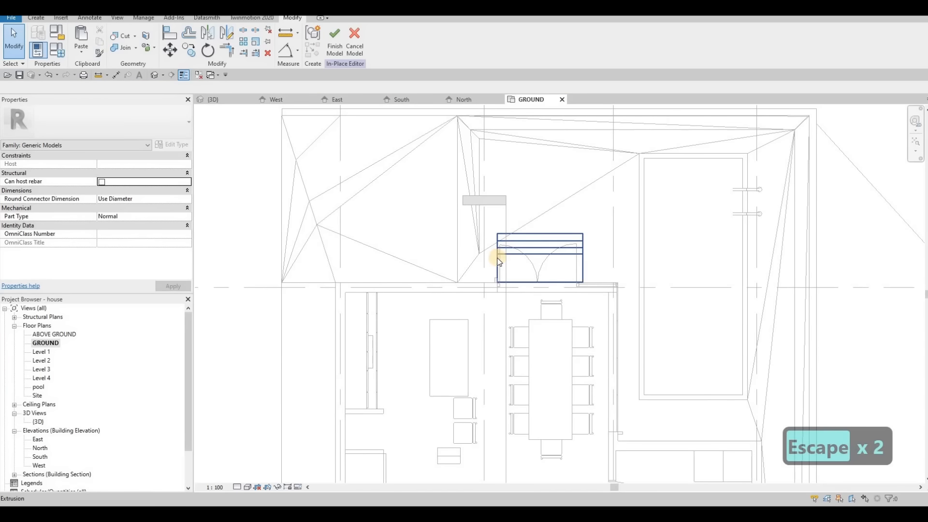
left_click(498, 259)
left_click_drag(587, 266, 618, 264)
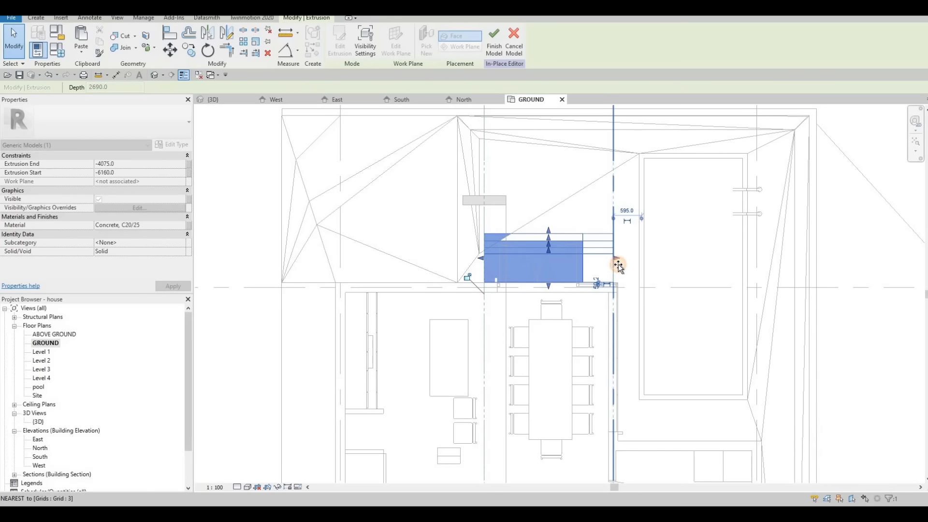
scroll(616, 274, "up", 5)
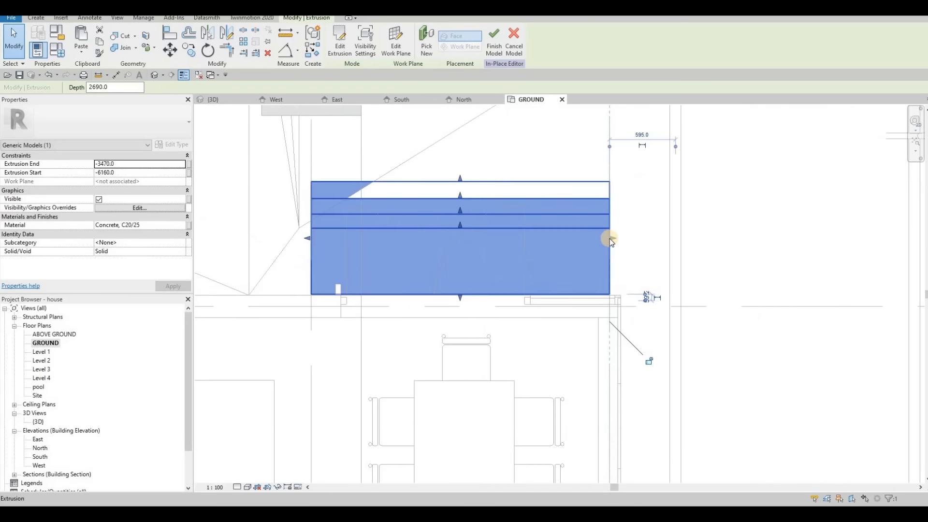
left_click_drag(626, 212, 628, 212)
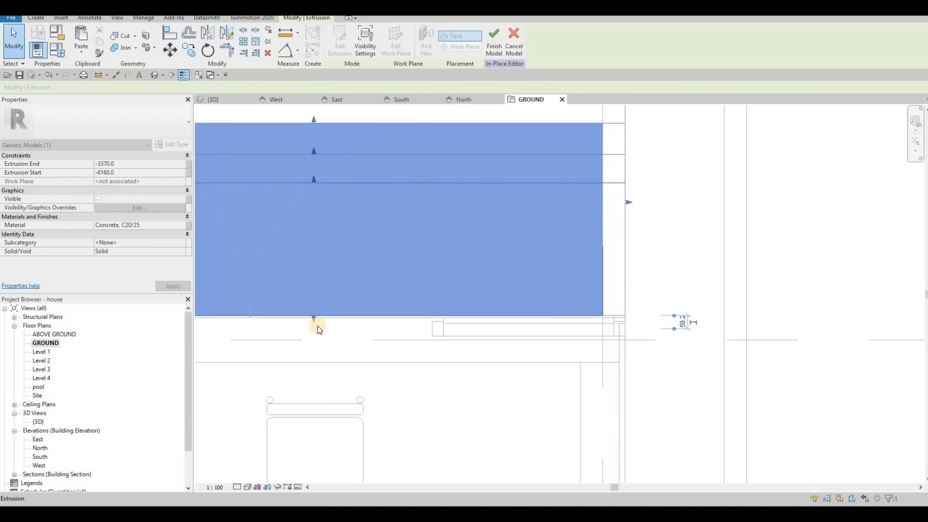
left_click_drag(315, 325, 337, 312)
key("Escape")
scroll(363, 247, "down", 3)
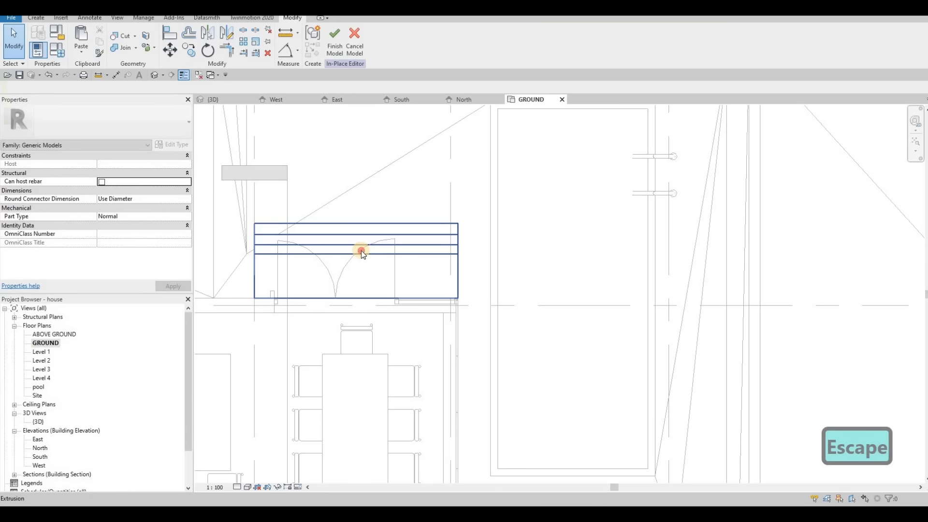
Assign the library material Concrete, C30/37 from the AEC Concrete category to the rear steps.
left_click(321, 264)
left_click(182, 227)
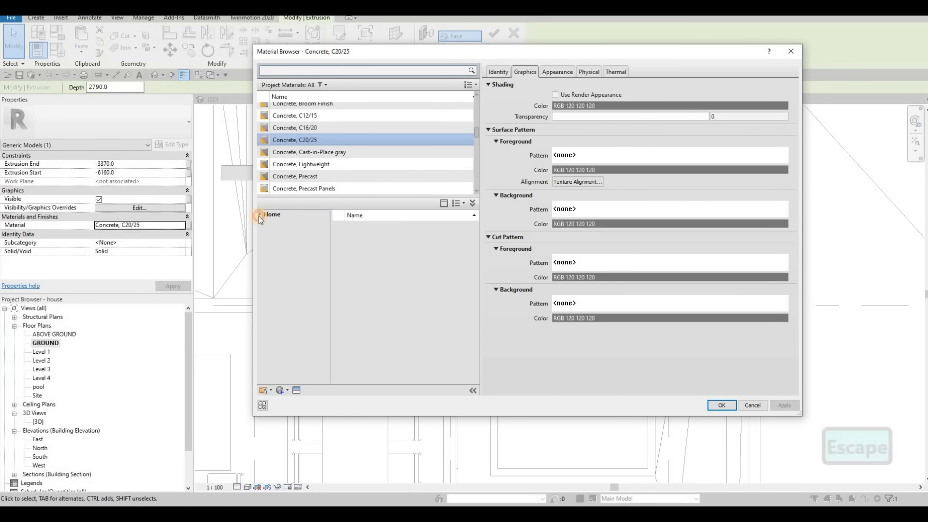
left_click(260, 216)
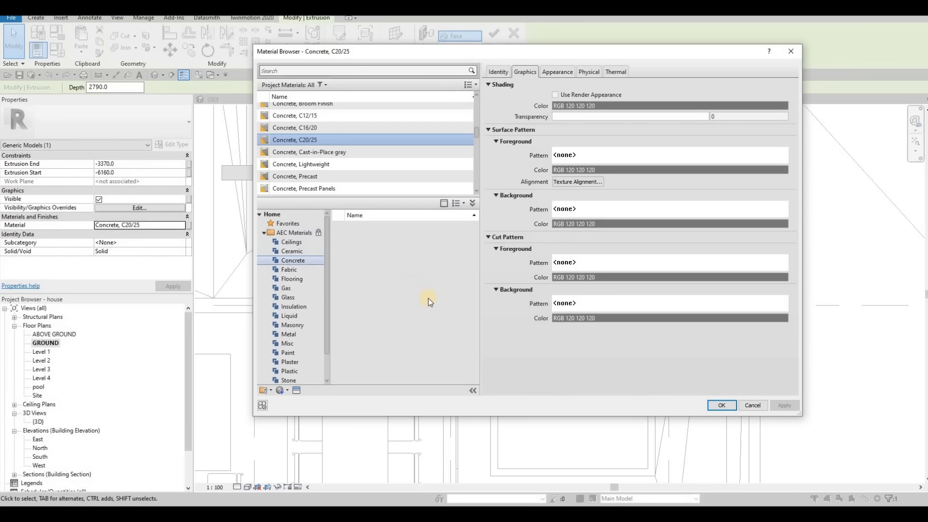
left_click(457, 323)
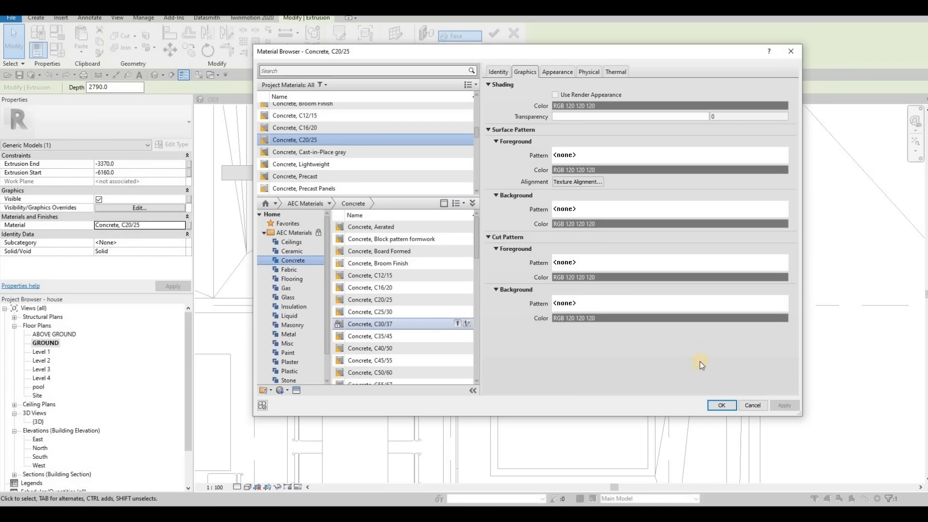
left_click(783, 406)
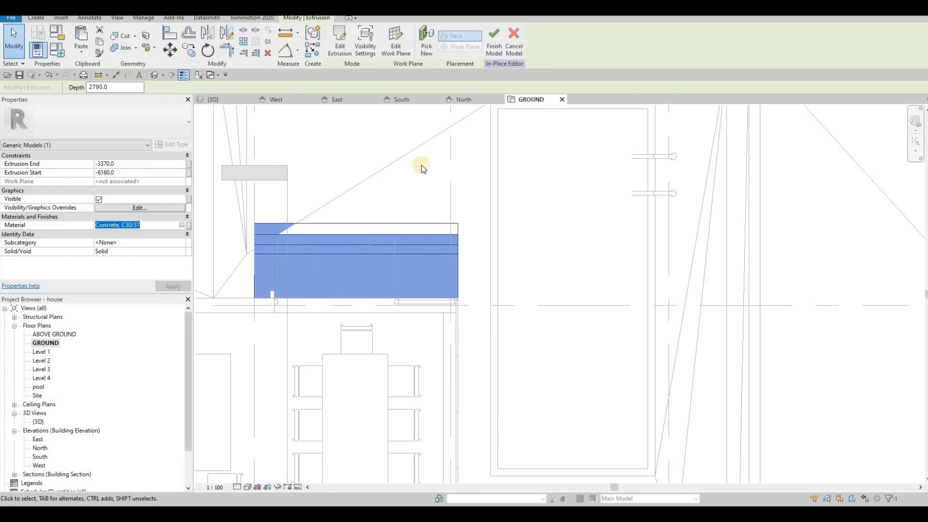
Copy the material name Concrete, C30/37 from the rear steps to the front entrance steps.
key("ctrl+c")
scroll(417, 429, "down", 5)
key("Escape")
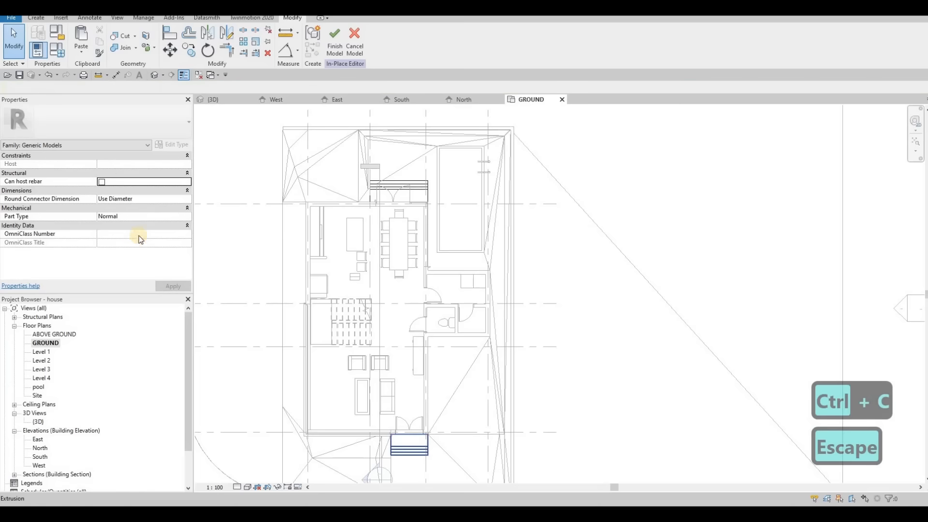
left_click(150, 226)
key("ctrl+v")
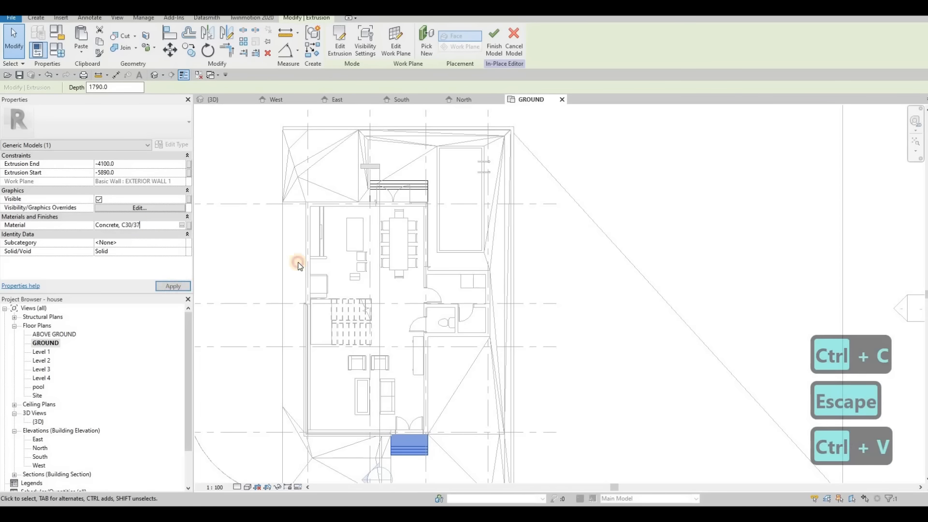
Raise the lowest tread of the rear steps slightly above the paving in the 3D view.
left_click(246, 107)
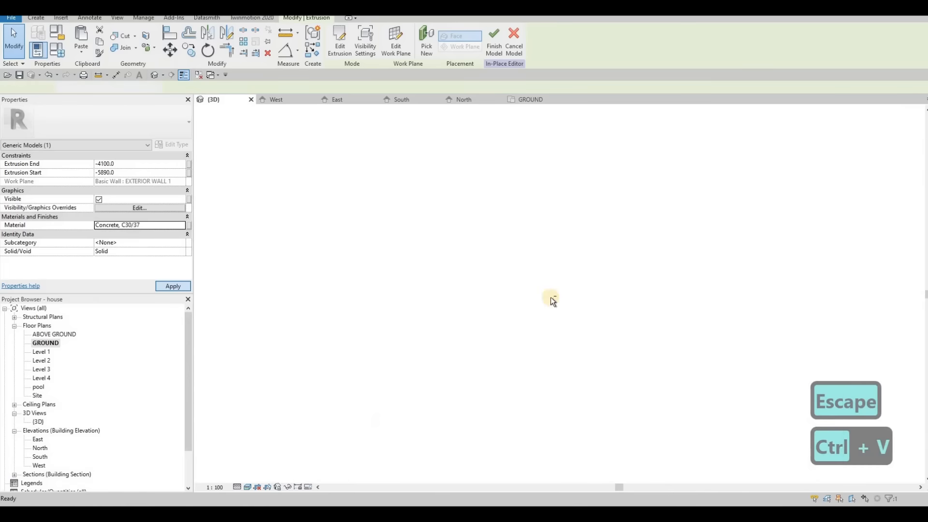
key("Escape")
scroll(645, 262, "up", 3)
scroll(640, 287, "down", 1)
middle_click_drag(646, 262, 654, 298, "shift")
scroll(655, 298, "up", 2)
scroll(595, 312, "down", 2)
middle_click_drag(547, 318, 679, 301, "shift")
middle_click_drag(261, 331, 503, 316)
scroll(417, 300, "up", 3)
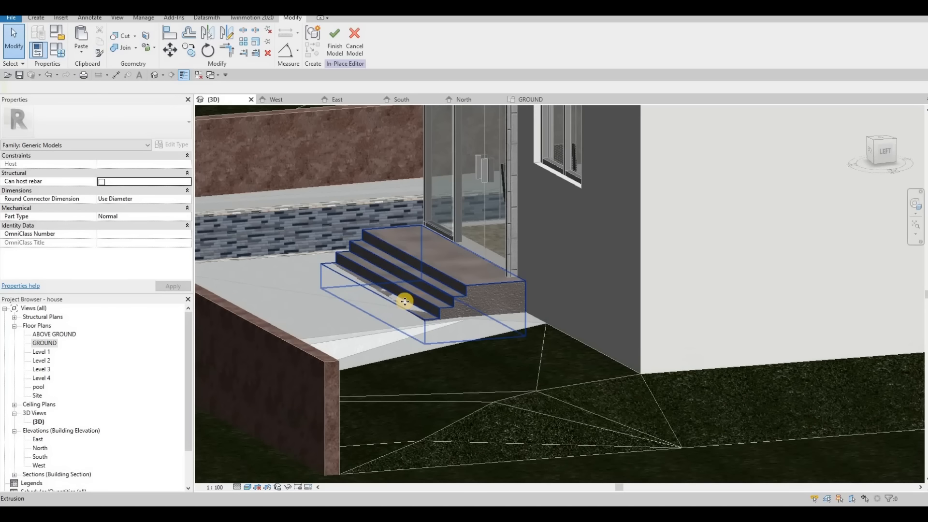
left_click(381, 297)
scroll(373, 281, "up", 2)
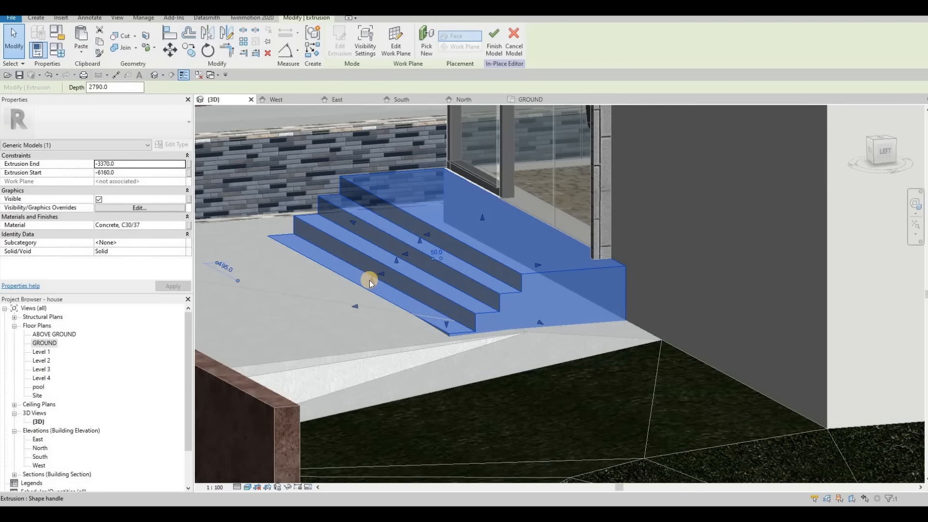
scroll(373, 281, "up", 1)
left_click_drag(372, 282, 371, 283)
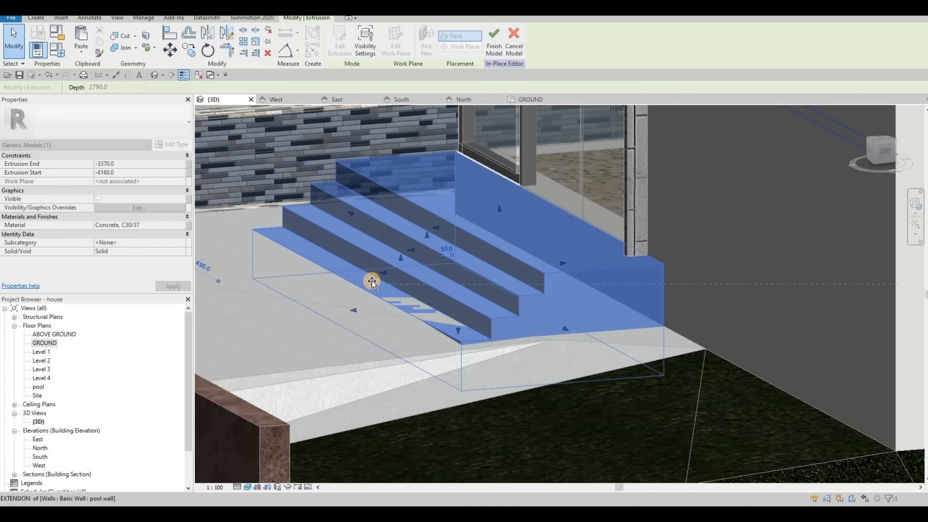
left_click_drag(371, 280, 373, 280)
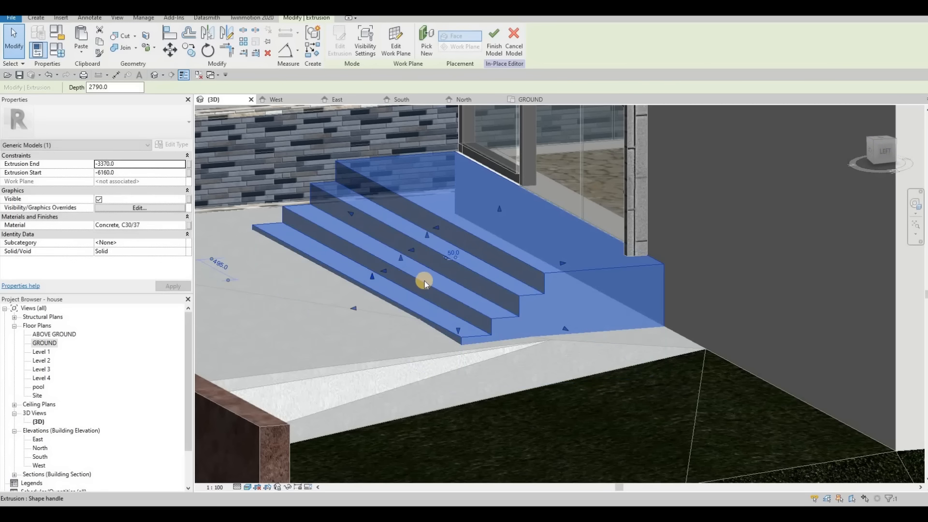
key("Escape")
Pull the risers of the front entrance steps outward in 3D to deepen the treads.
scroll(459, 282, "down", 2)
middle_click_drag(415, 303, 648, 263, "shift")
scroll(631, 280, "up", 5)
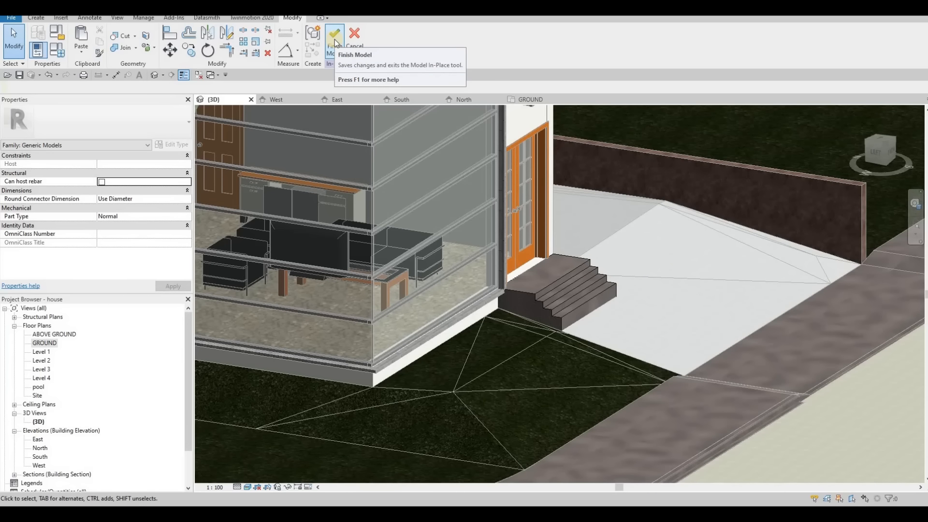
scroll(550, 281, "up", 3)
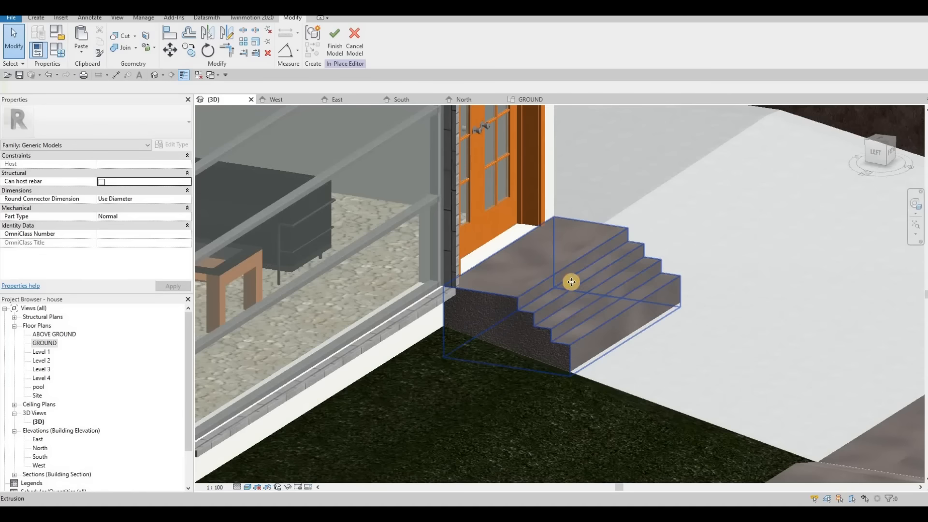
left_click(575, 269)
scroll(578, 265, "up", 2)
left_click_drag(575, 264, 617, 313)
key("Escape")
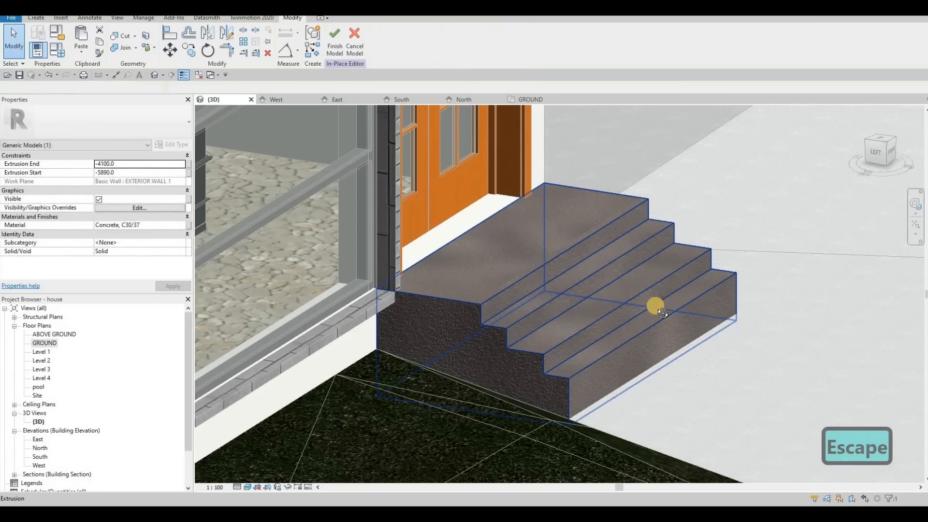
key("Escape")
Pull the lowest riser and the tread edge above it back towards the house in side view to even out the tread depths.
middle_click_drag(691, 293, 587, 297, "shift")
left_click(595, 310)
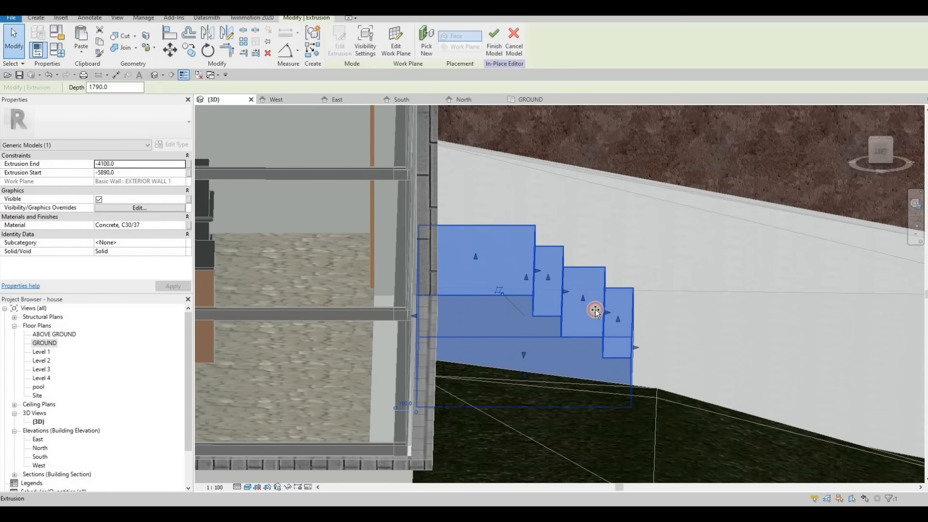
left_click_drag(595, 310, 591, 310)
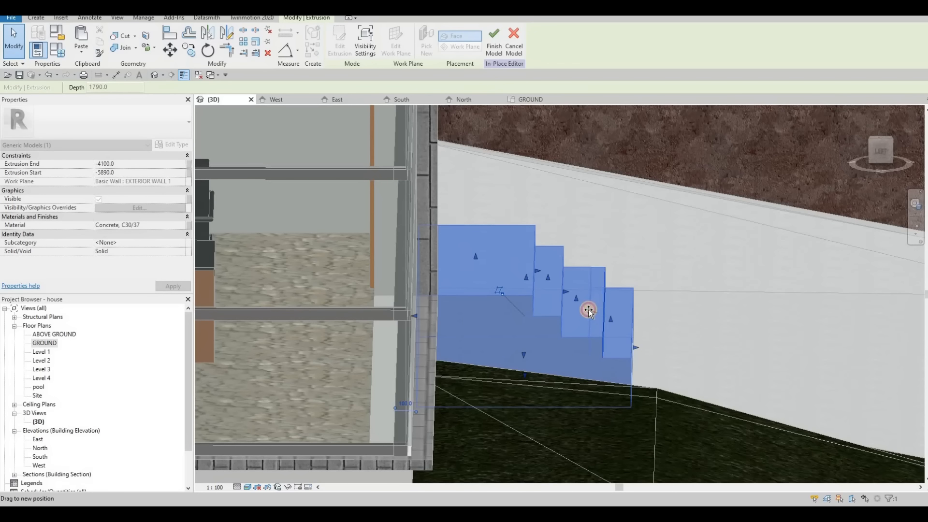
left_click_drag(638, 342, 632, 346)
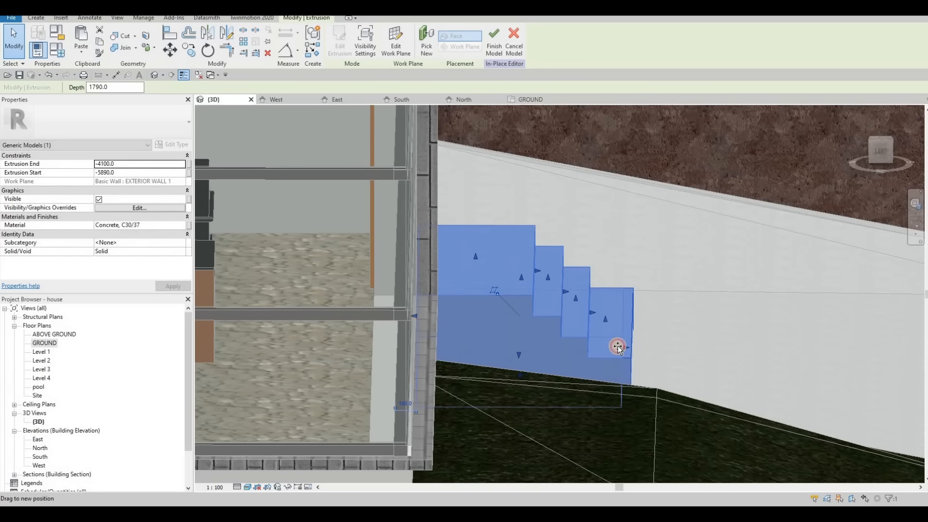
key("Escape")
Try lowering the treads of the front entrance steps in 3D, and undo these height changes.
middle_click_drag(585, 346, 547, 356, "shift")
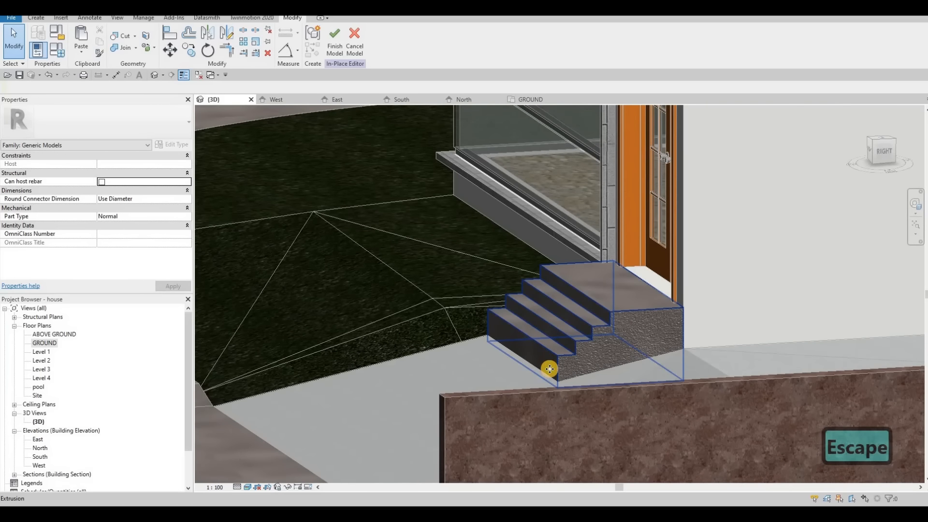
left_click(550, 369)
scroll(551, 362, "up", 2)
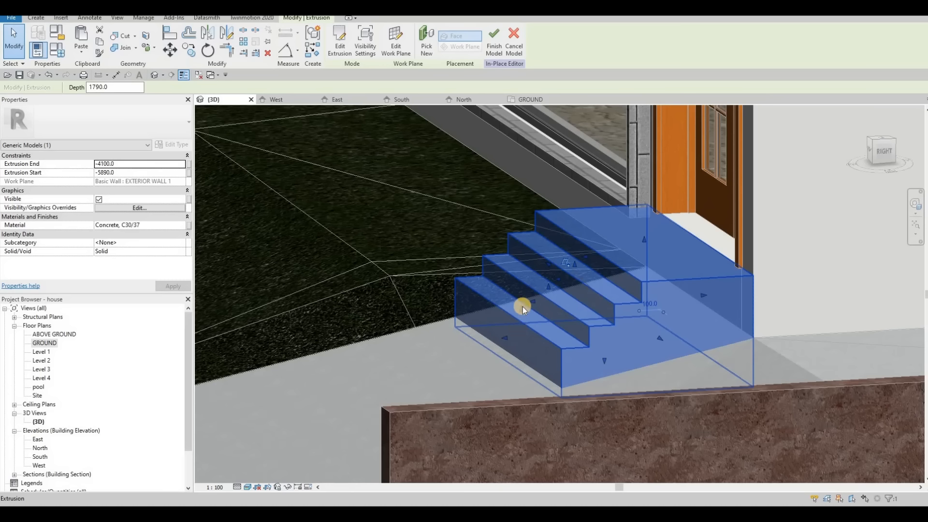
left_click_drag(521, 317, 573, 276)
key("Escape")
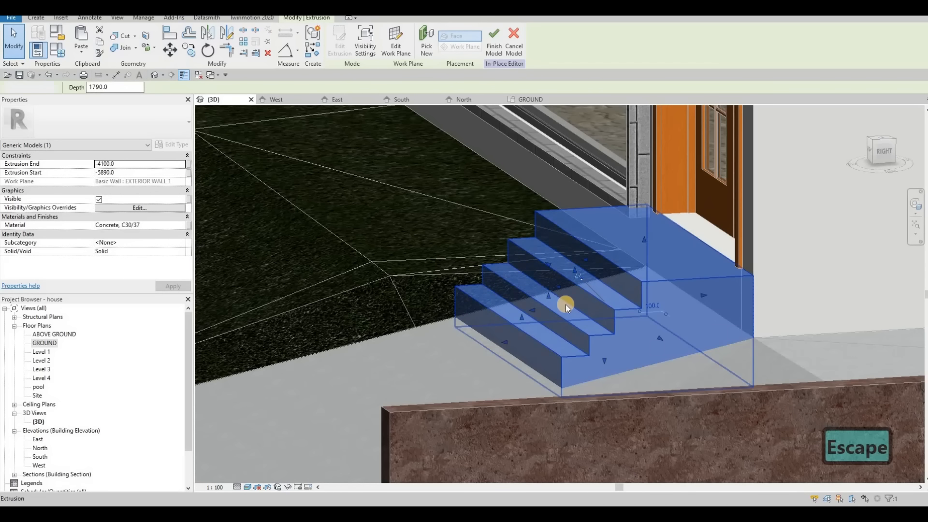
key("ctrl+z")
key("ctrl+z")
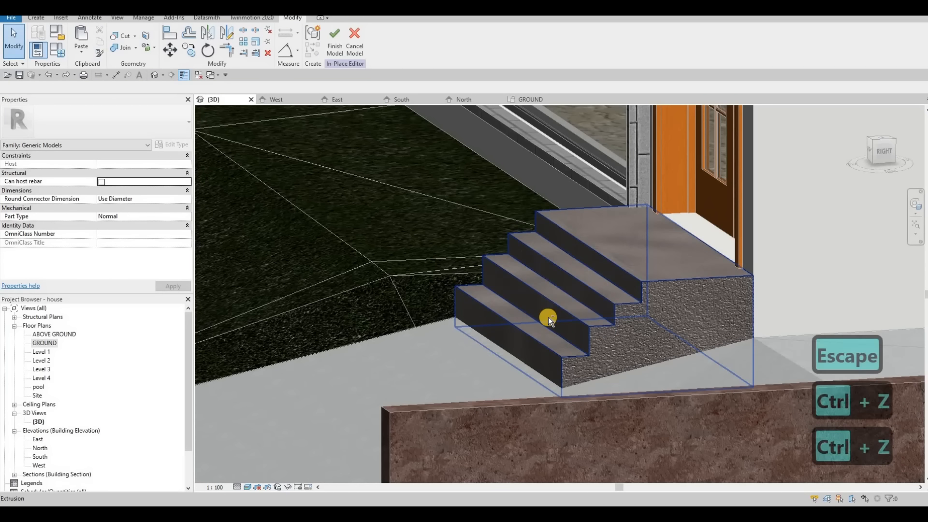
key("ctrl+z")
Lower the lowest tread of the front entrance steps slightly to even out the riser heights.
middle_click_drag(605, 333, 534, 328, "shift")
left_click(527, 315)
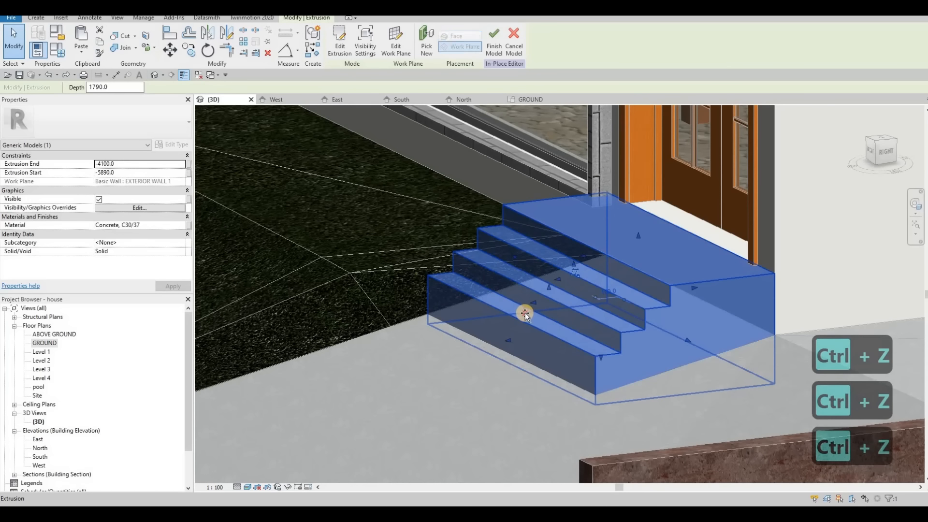
left_click_drag(525, 319, 526, 321)
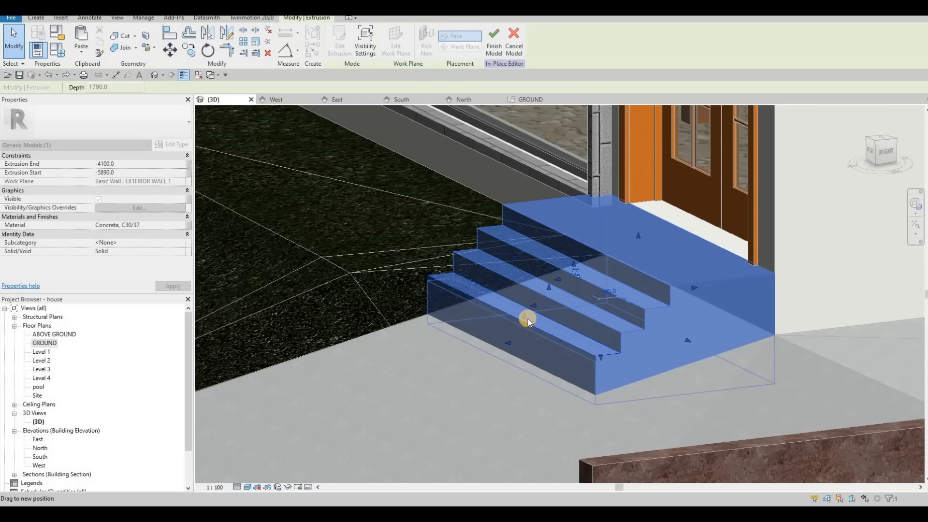
key("Escape")
key("Escape")
Widen the front entrance steps to an extrusion depth of 2790 mm and finish the in-place model.
middle_click_drag(518, 328, 336, 51, "shift")
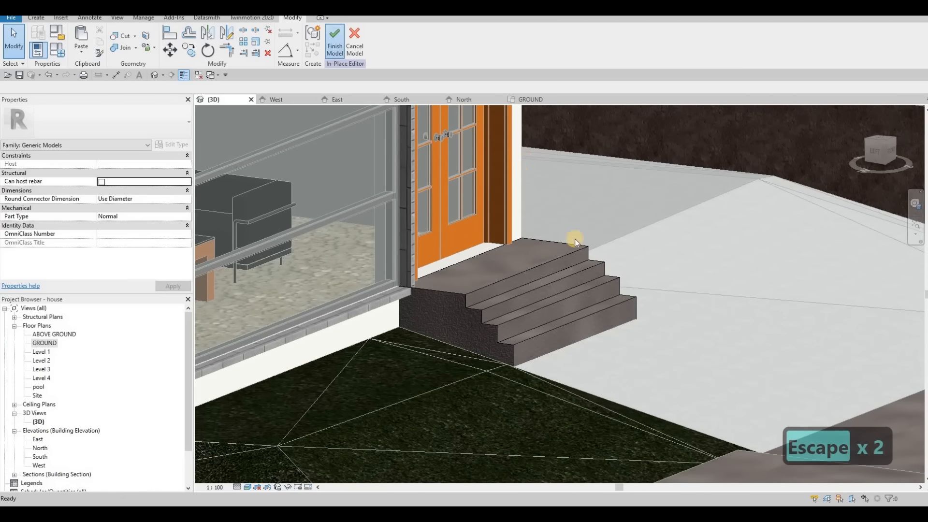
key("Escape")
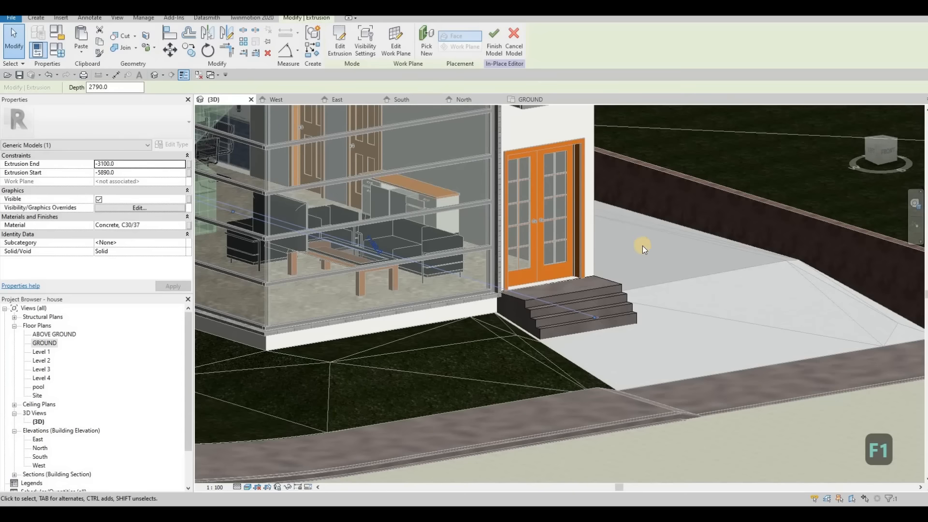
left_click(494, 41)
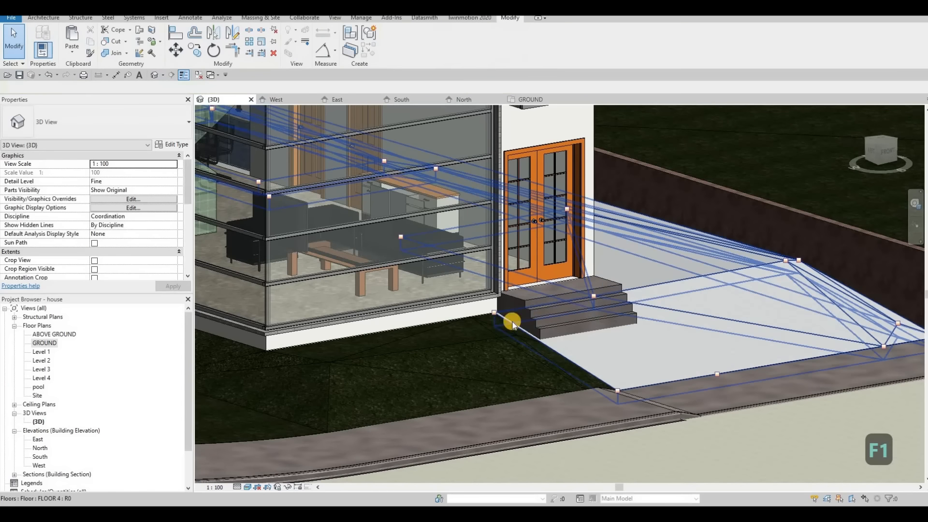
Inspect the finished rear steps and the house exterior with its front entrance from several sides in 3D.
scroll(524, 335, "down", 4)
middle_click_drag(506, 331, 274, 290, "shift")
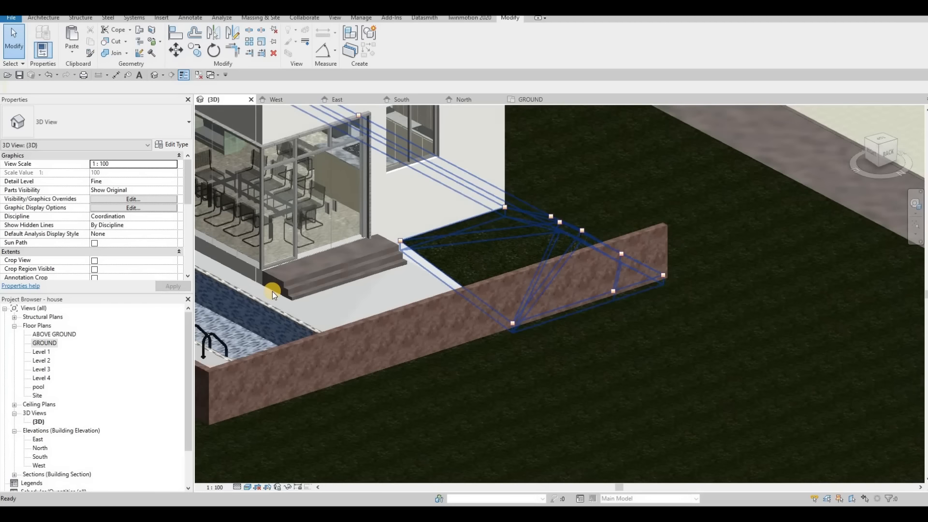
scroll(267, 292, "up", 4)
left_click(316, 304)
scroll(371, 286, "down", 6)
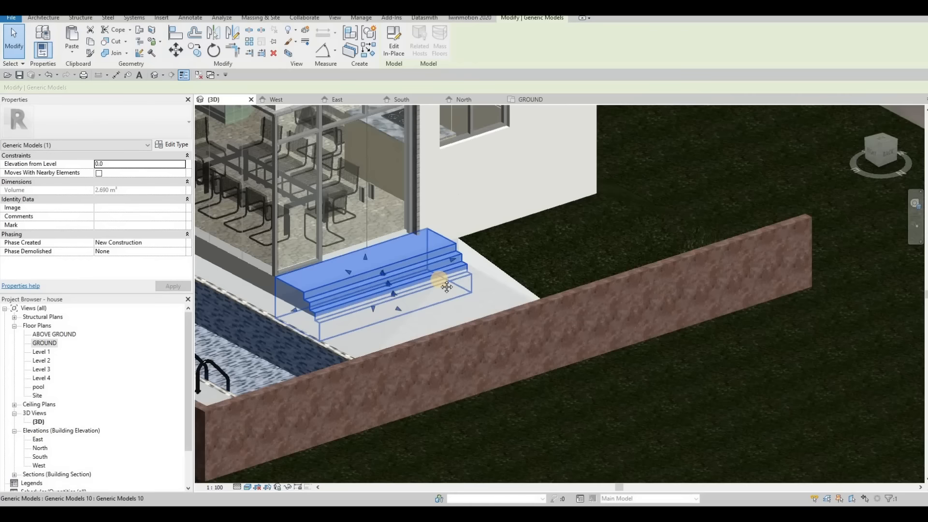
key("Escape")
scroll(275, 290, "up", 4)
middle_click_drag(269, 246, 563, 298, "shift")
middle_click_drag(563, 297, 472, 295, "shift")
middle_click_drag(472, 294, 595, 316)
scroll(512, 315, "down", 5)
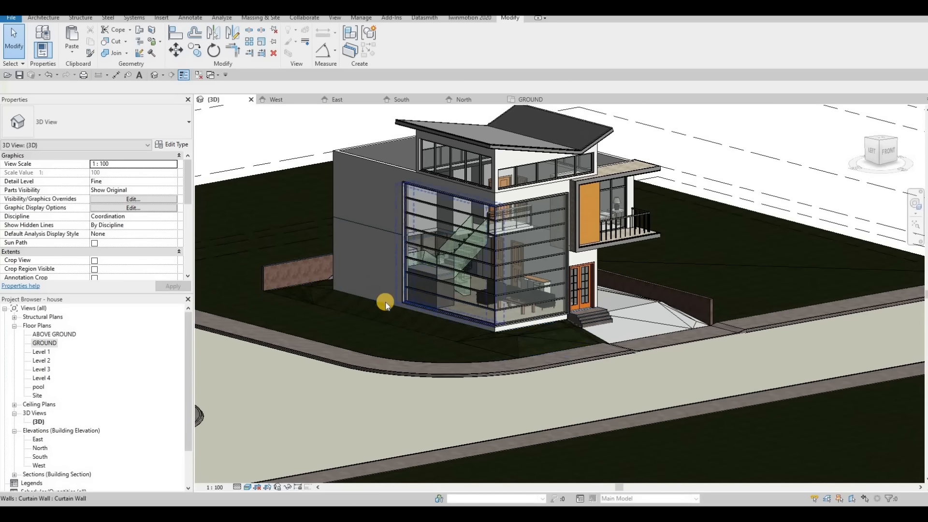
middle_click_drag(385, 305, 377, 311)
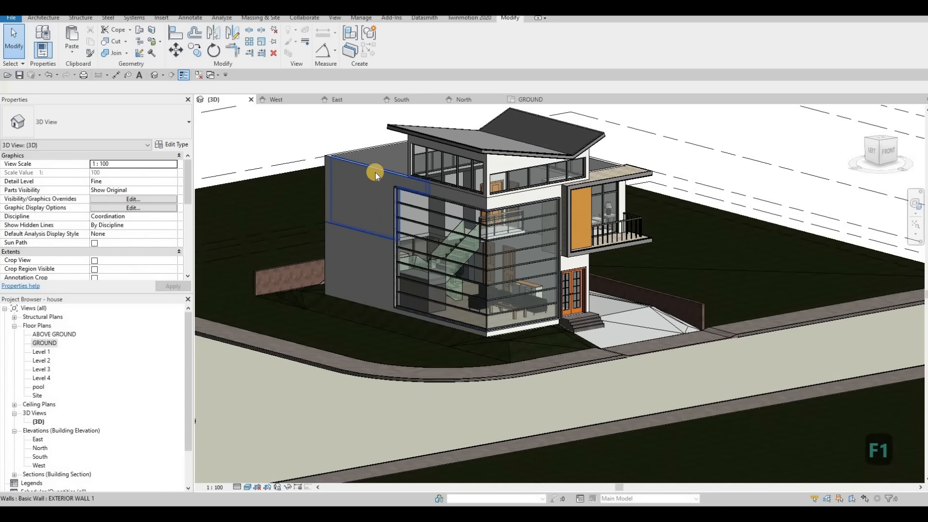
Open the Level 2 floor plan, rotate the stair-side bedroom's double bed 180° and move it toward the wall shared with the neighbouring bedroom.
middle_click_drag(376, 175, 425, 175)
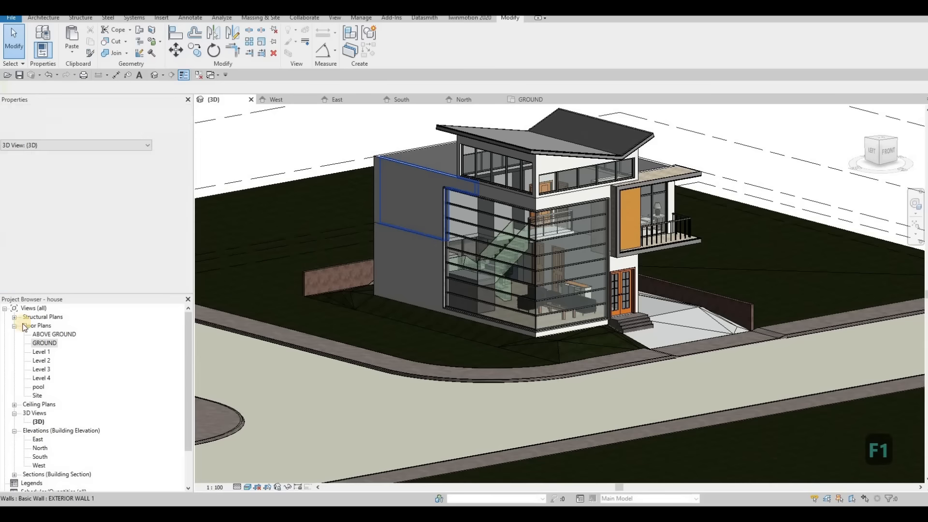
double_click(42, 361)
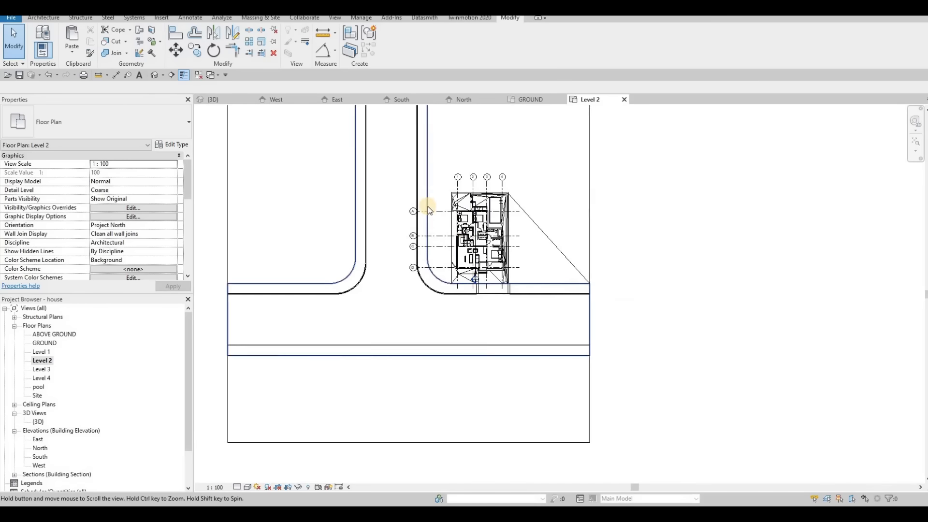
scroll(428, 209, "up", 10)
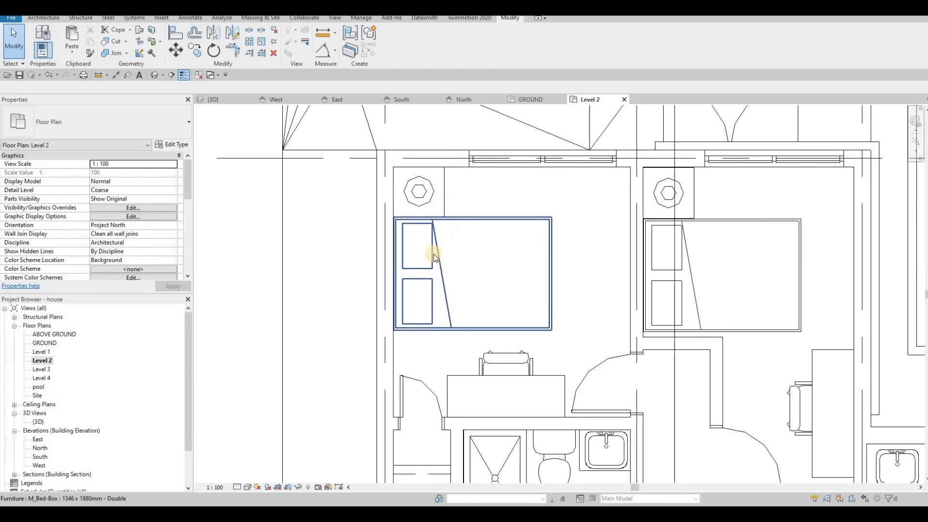
scroll(437, 257, "down", 3)
middle_click_drag(458, 221, 473, 222)
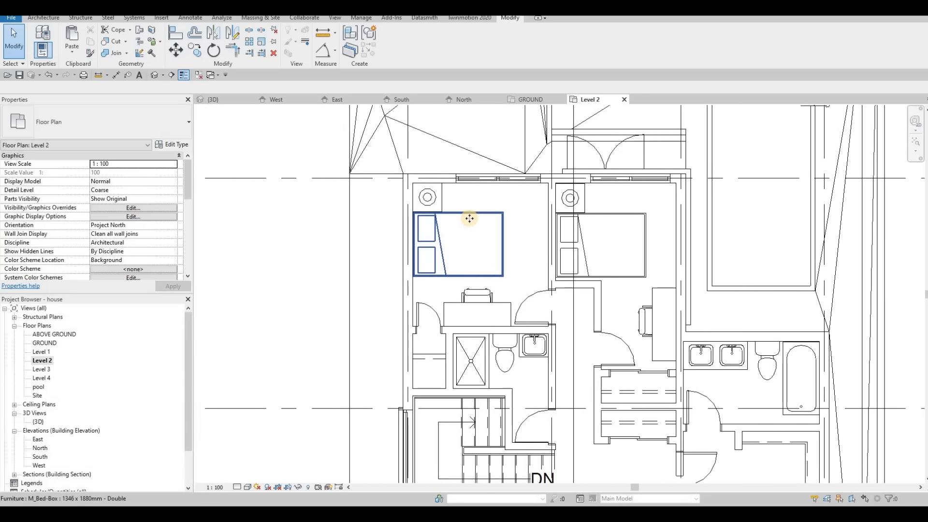
left_click(469, 218)
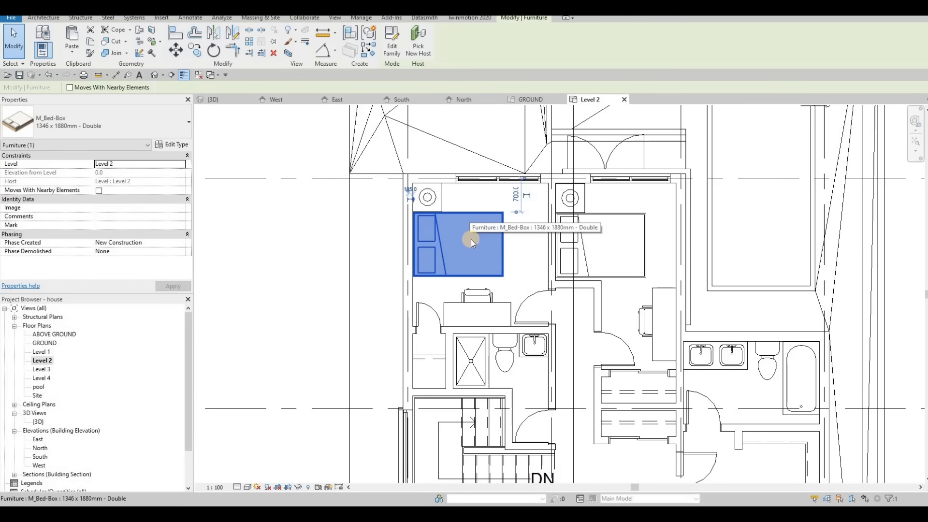
key("space")
key("space")
left_click_drag(530, 220, 523, 216)
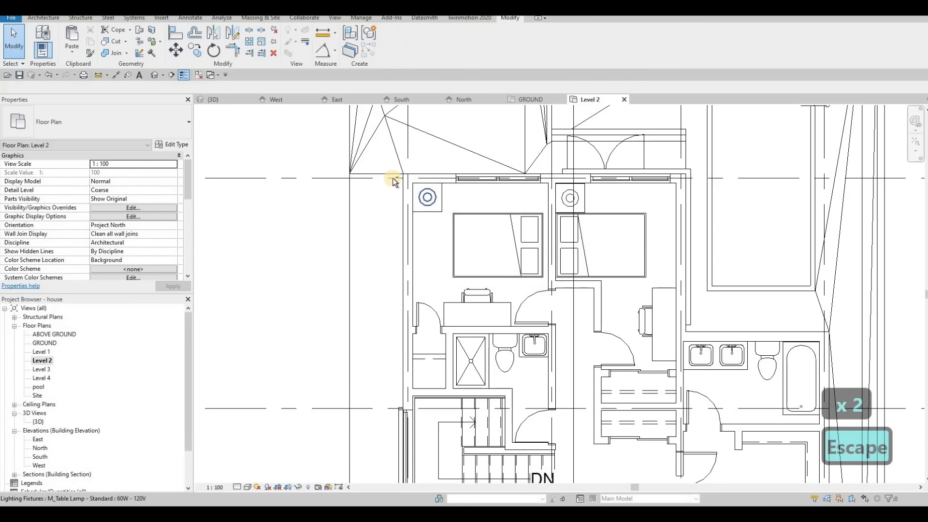
Move the night stand and table lamp together to the corner beside the rotated bed's head.
left_click(445, 221)
key("m")
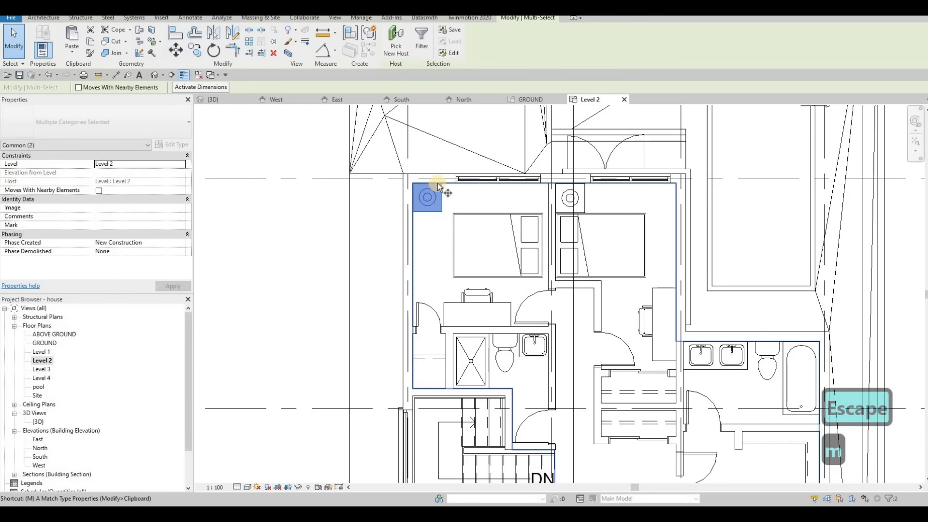
key("v")
left_click(441, 182)
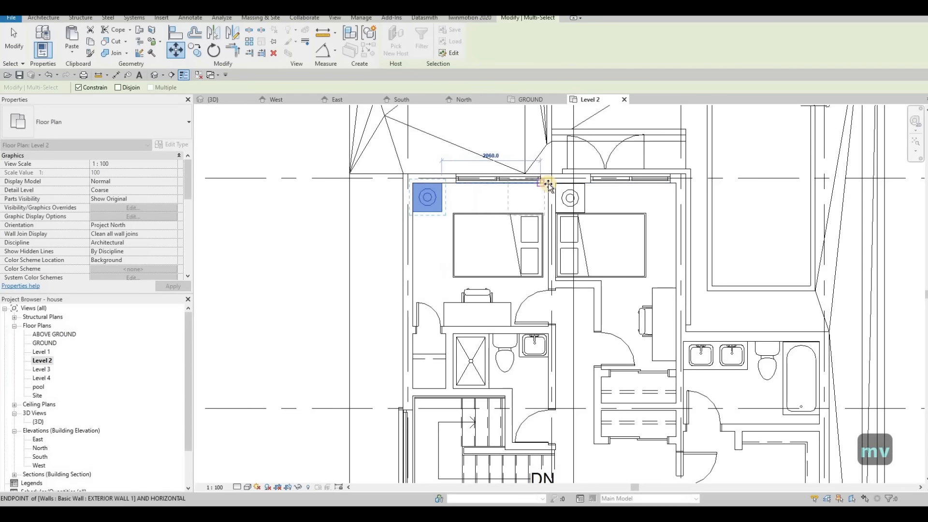
left_click(538, 208)
scroll(535, 232, "up", 2)
key("Escape")
key("Escape")
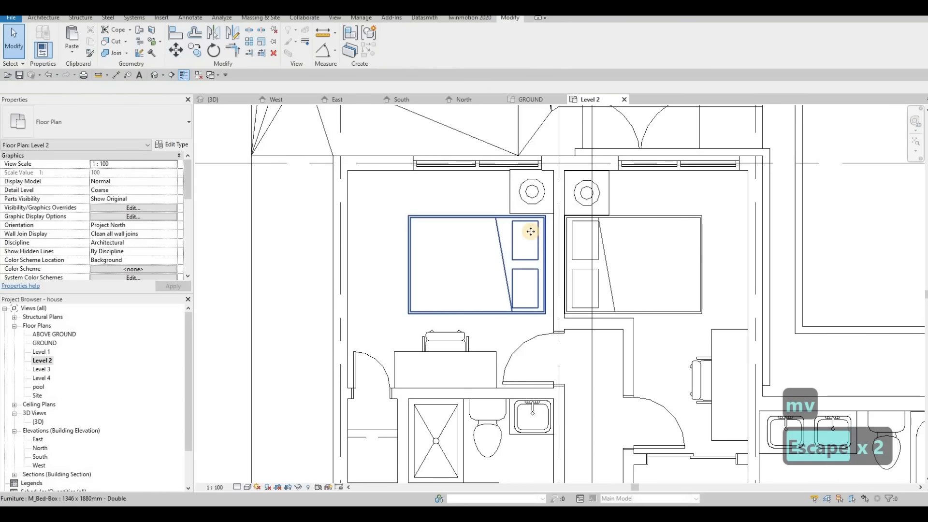
Nudge the rotated bed toward the shared bedroom wall and align its head edge with the wall face.
left_click(531, 231)
key("Right")
key("Right")
key("Right")
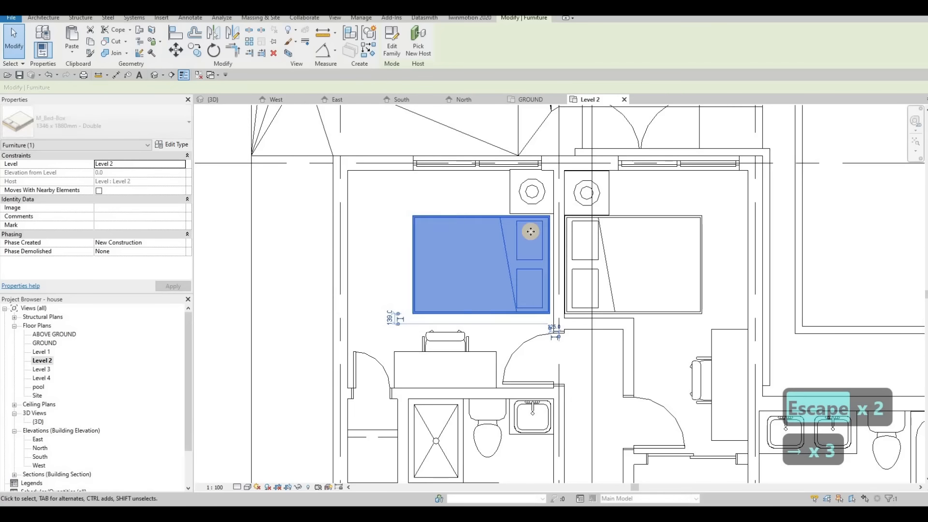
key("l")
scroll(552, 213, "up", 2)
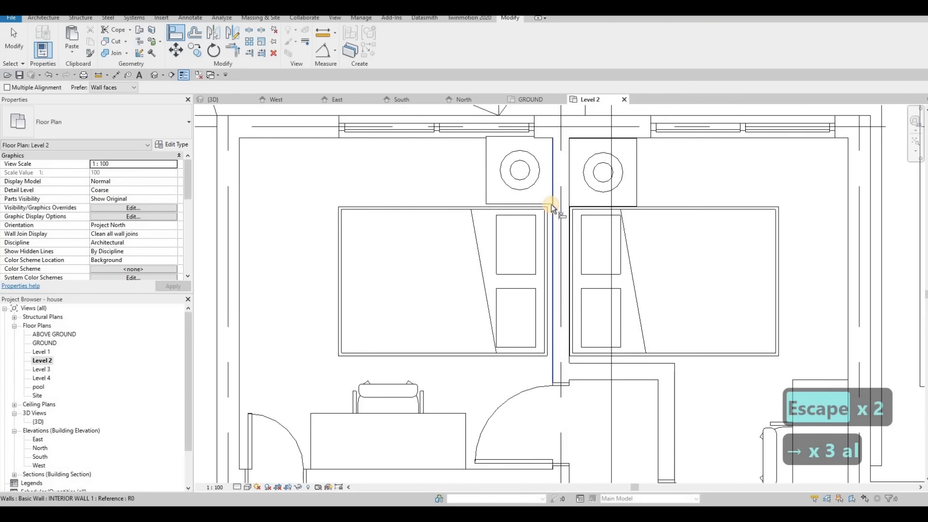
left_click(553, 208)
left_click(547, 205)
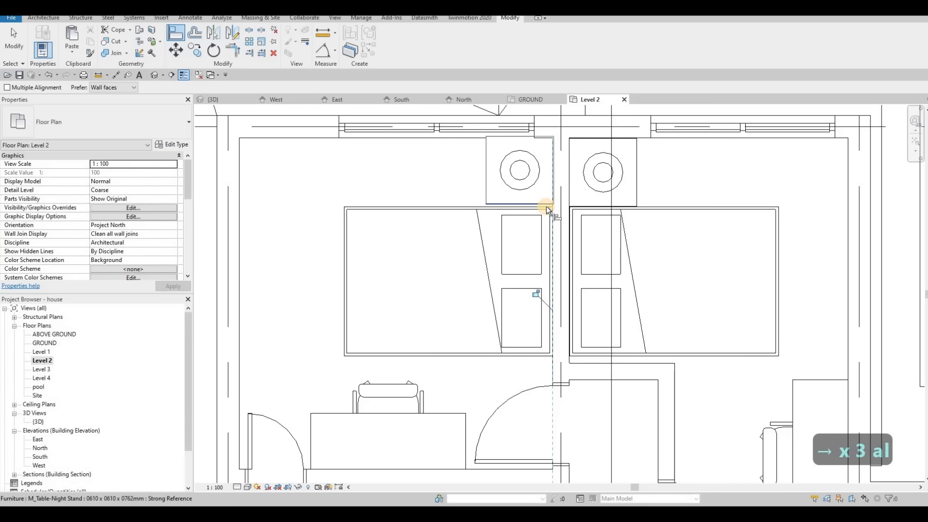
key("Escape")
scroll(487, 190, "down", 3)
middle_click_drag(487, 190, 528, 191)
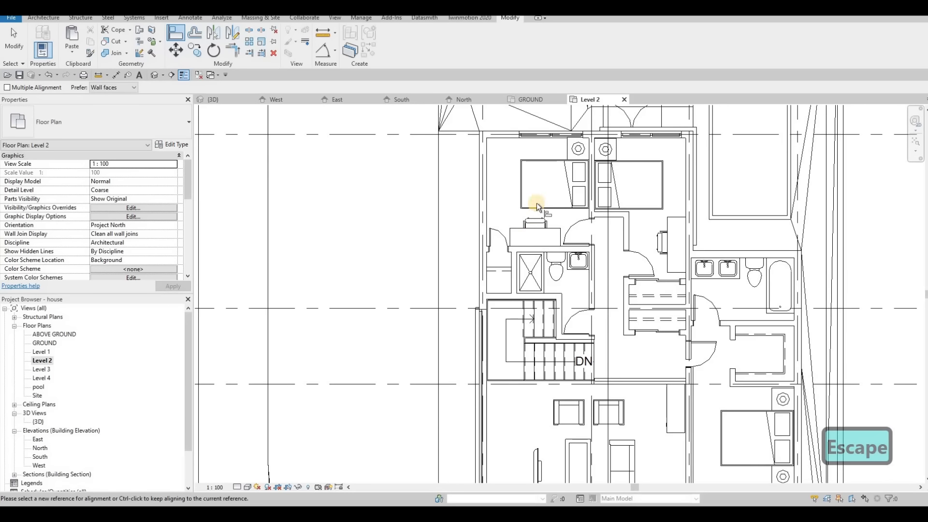
scroll(536, 202, "up", 2)
key("Escape")
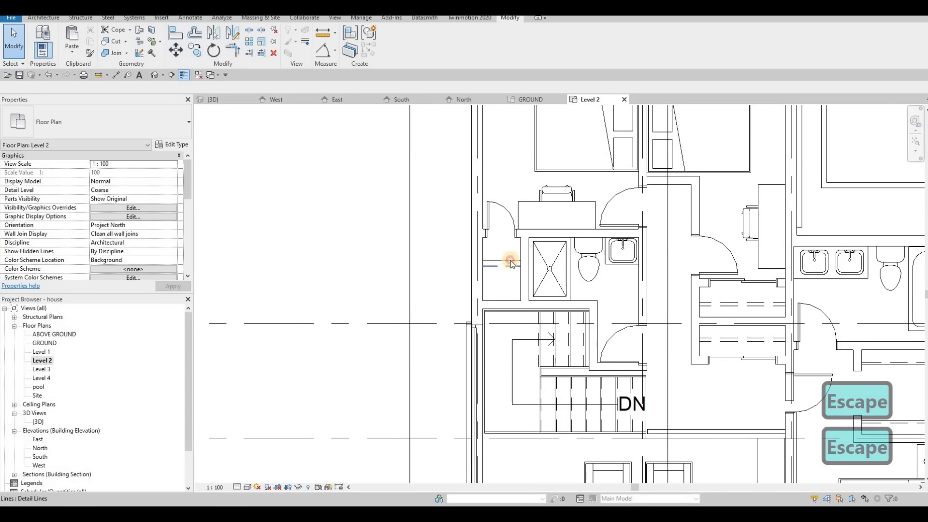
Delete the detail line in the small closet and move the shower stall from the adjoining bathroom into it.
left_click(511, 262)
key("Delete")
key("Delete")
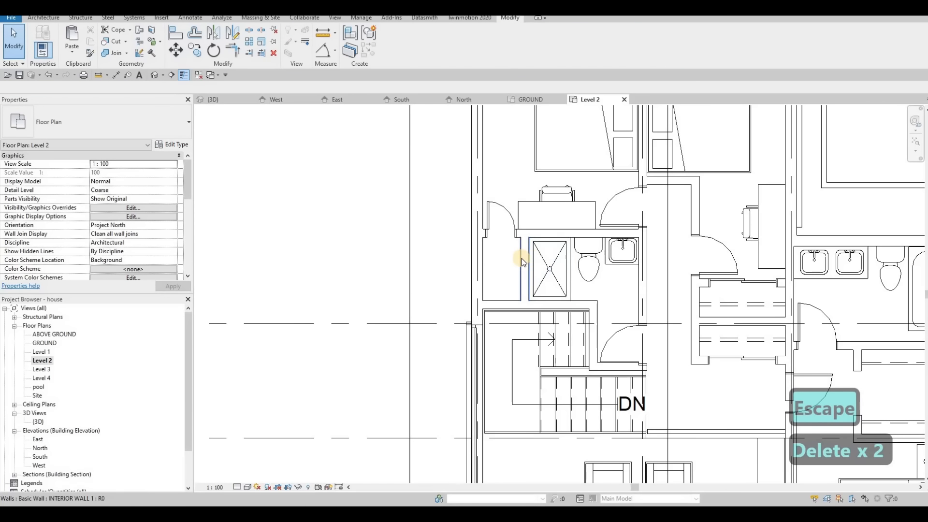
left_click(546, 261)
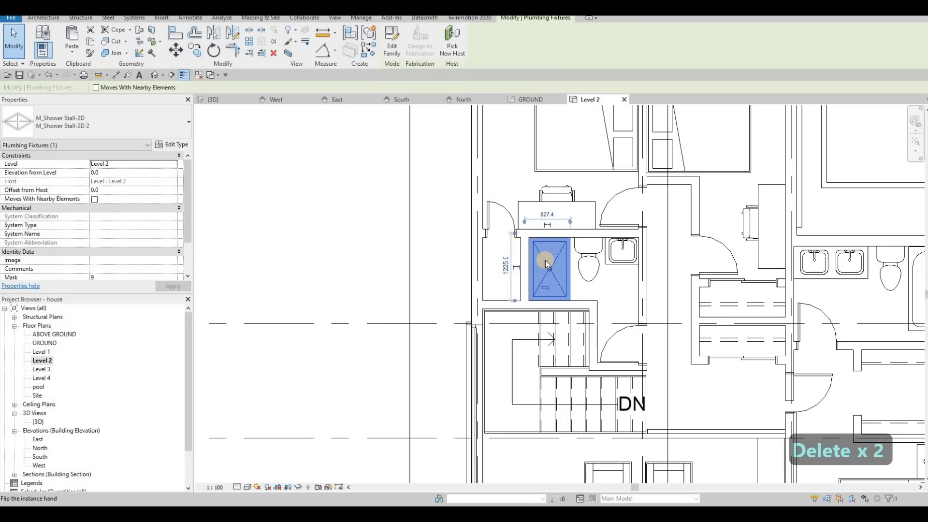
key("m")
key("v")
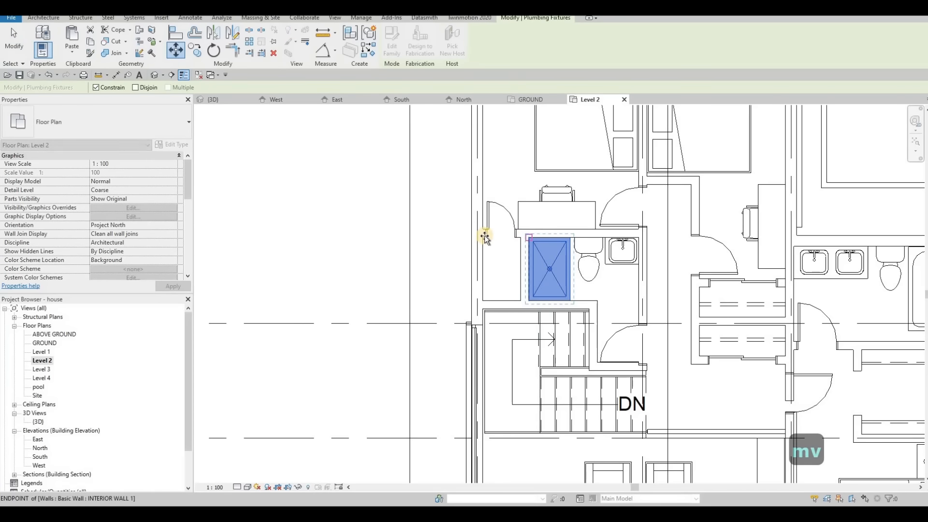
left_click(486, 236)
key("Escape")
left_click(526, 253)
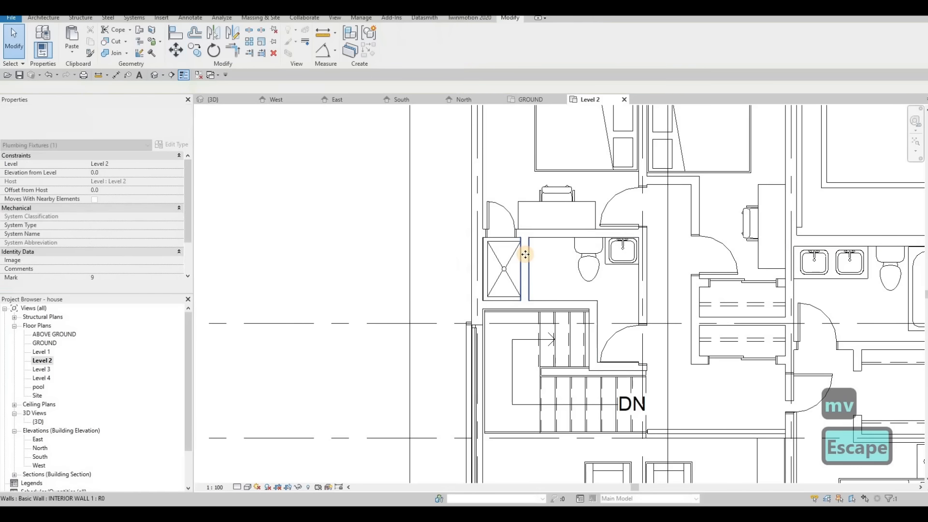
left_click_drag(589, 266, 607, 271)
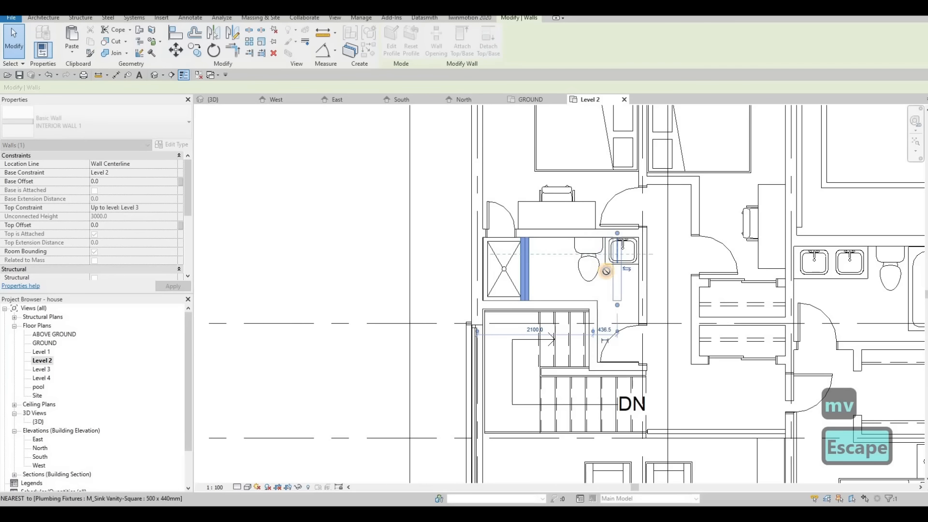
left_click_drag(582, 233, 556, 202)
key("Escape")
key("Escape")
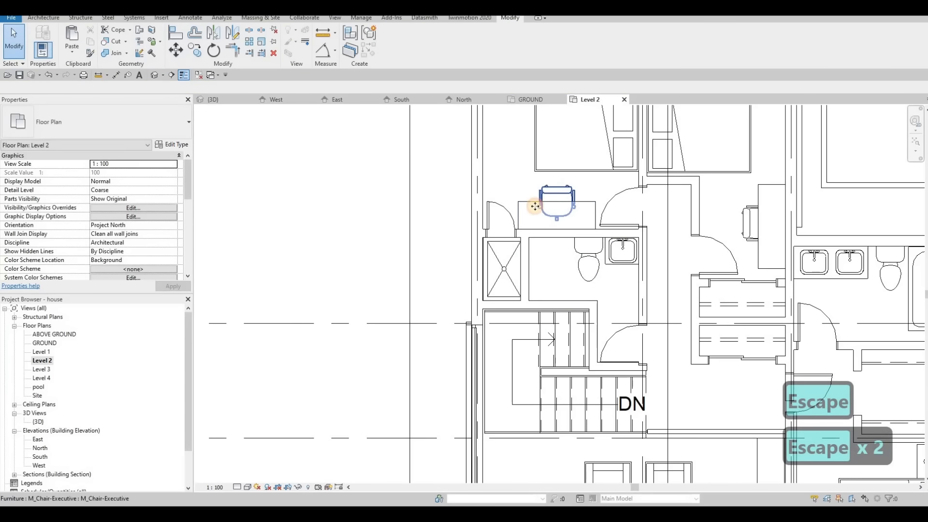
Delete the desk and its executive chair from the stair-side bedroom.
left_click(556, 214)
key("Delete")
left_click(556, 194)
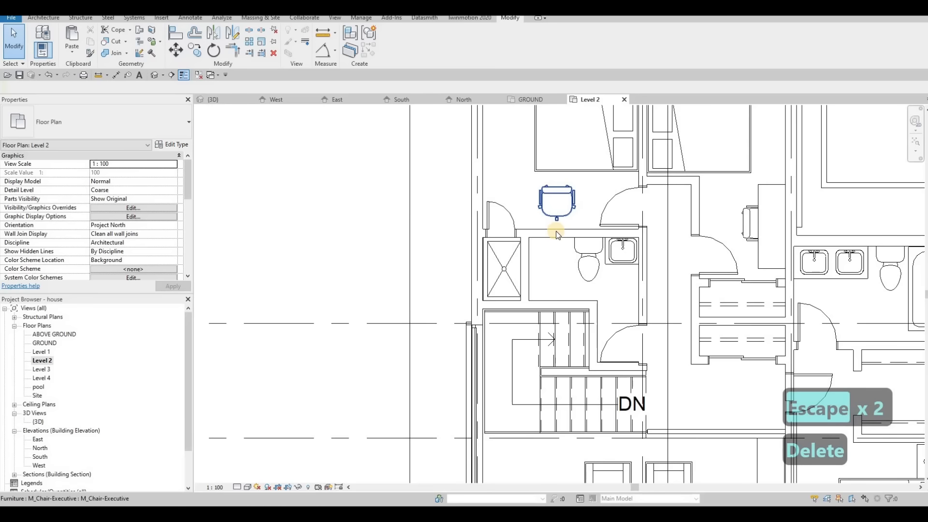
key("Delete")
left_click(556, 231)
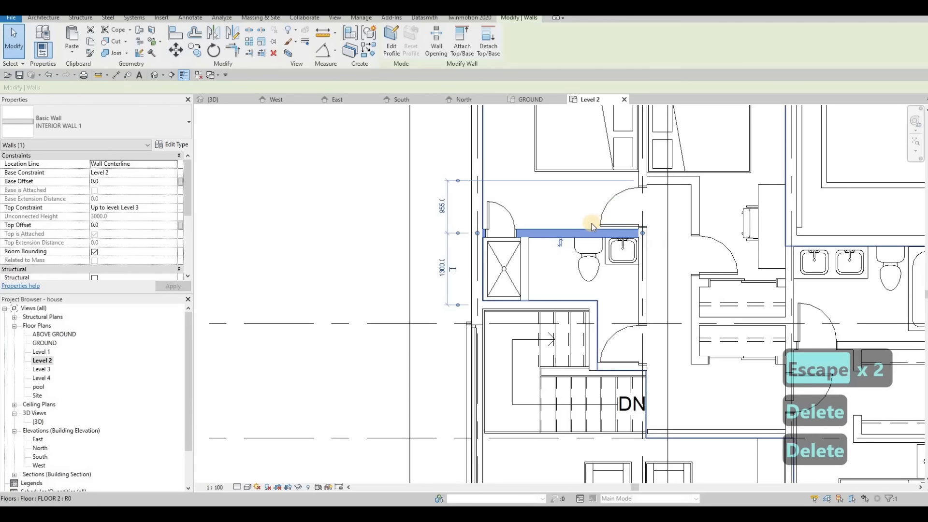
key("Escape")
key("Escape")
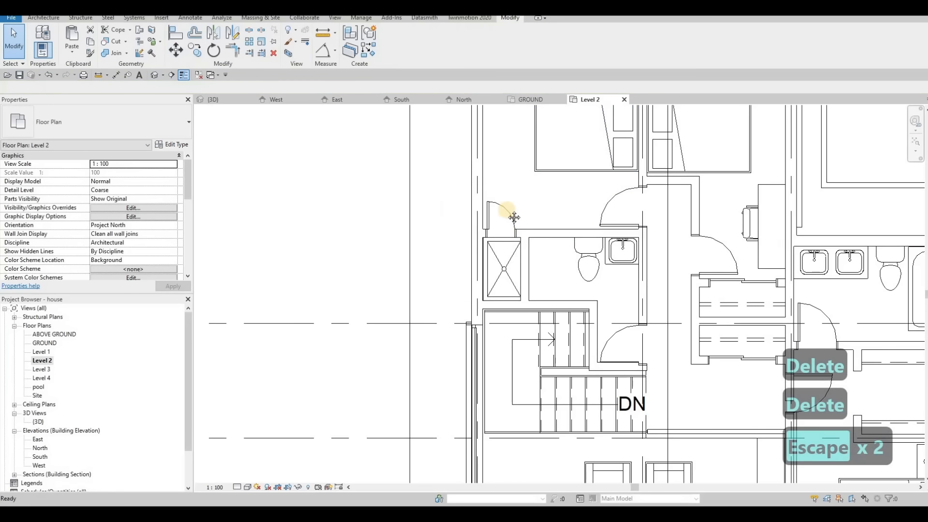
scroll(552, 189, "down", 2)
scroll(551, 193, "up", 1)
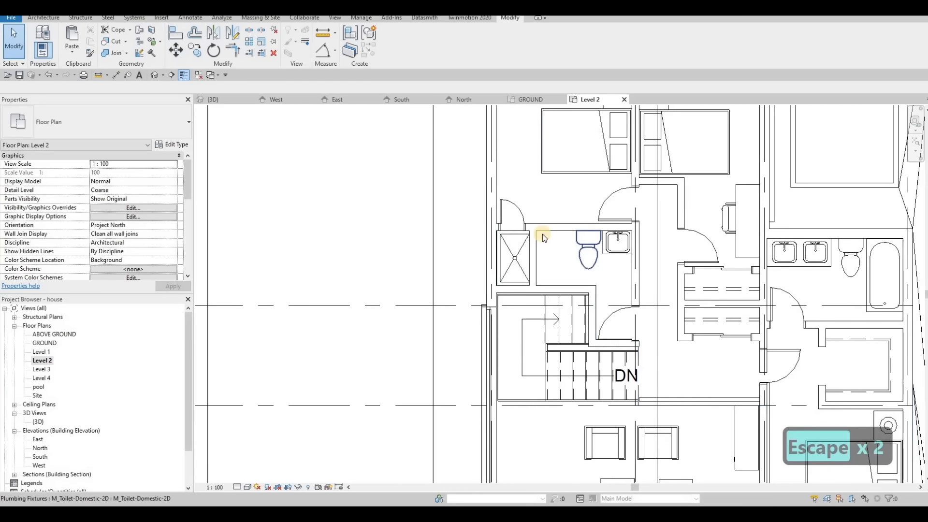
scroll(543, 234, "up", 3)
double_click(505, 238)
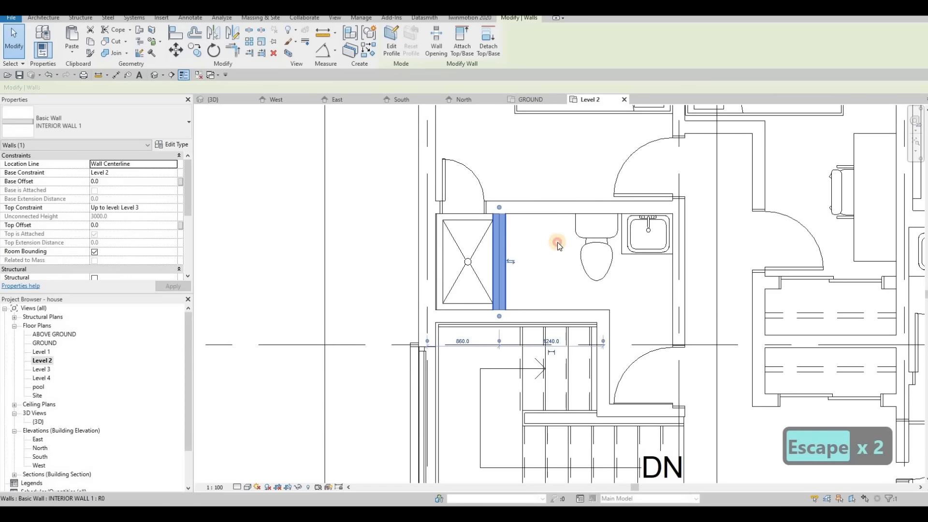
key("Escape")
key("Escape")
key("Escape")
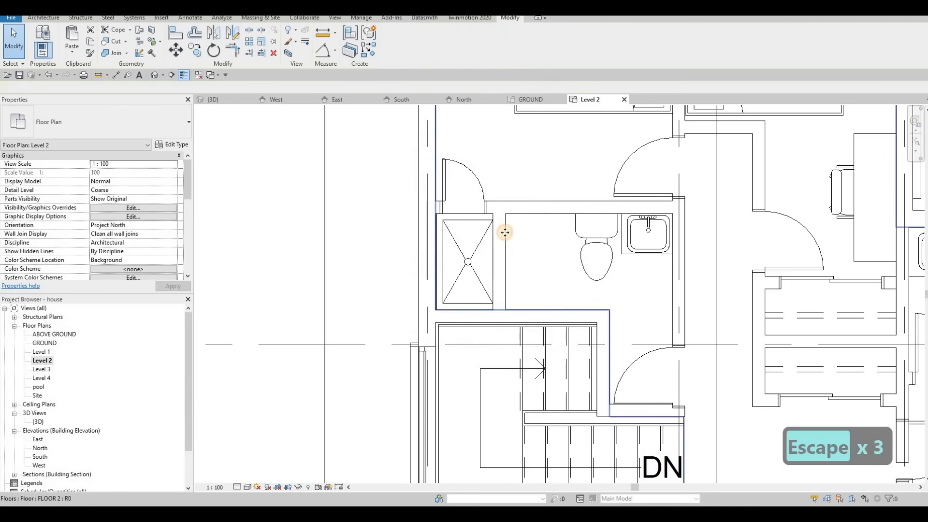
Move the partition beside the shower between toilet and sink, in line with the stairwell wall, and place the shower stall against it.
left_click_drag(554, 239, 527, 247)
scroll(519, 256, "down", 1)
left_click(525, 249)
left_click(456, 250)
left_click_drag(470, 251, 469, 249)
Shift the toilet clear of the shower stall and rehost it on the opposite, stair-side wall of the bathroom.
left_click(468, 249)
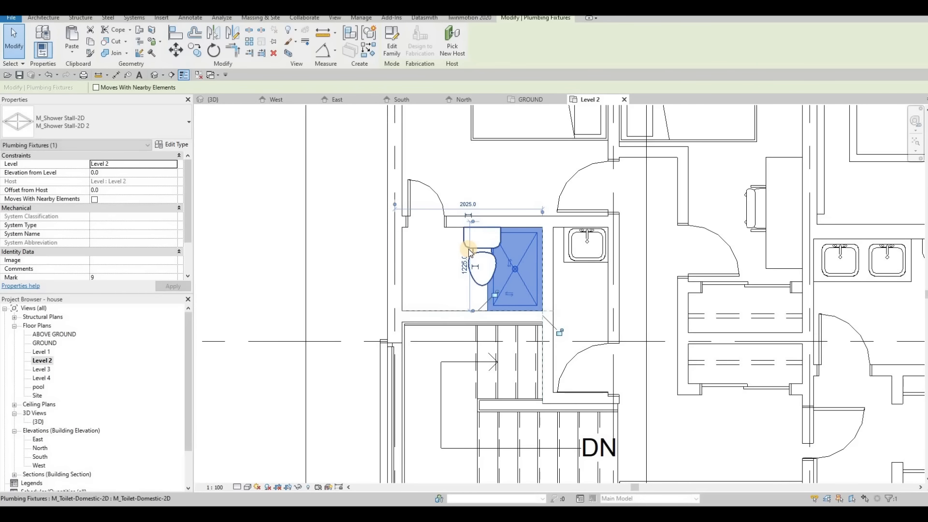
key("Left")
key("Left")
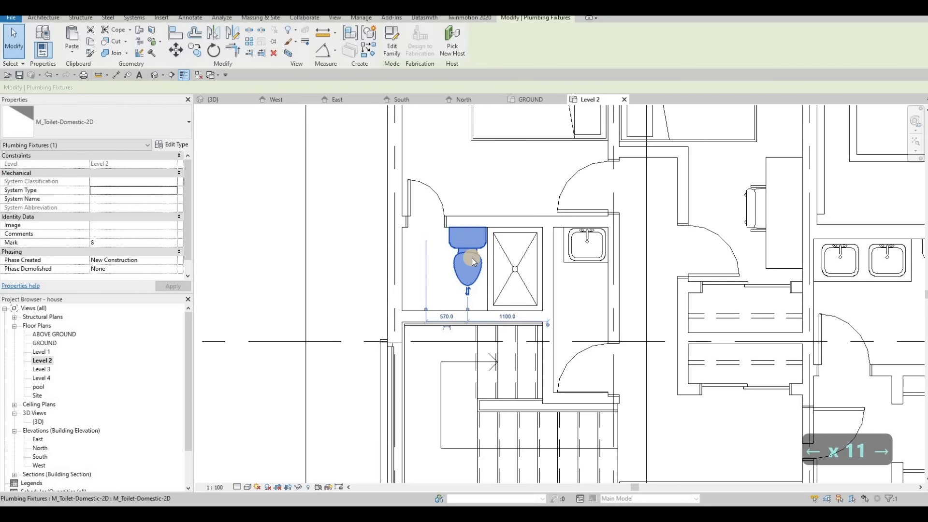
key("Escape")
left_click(466, 254)
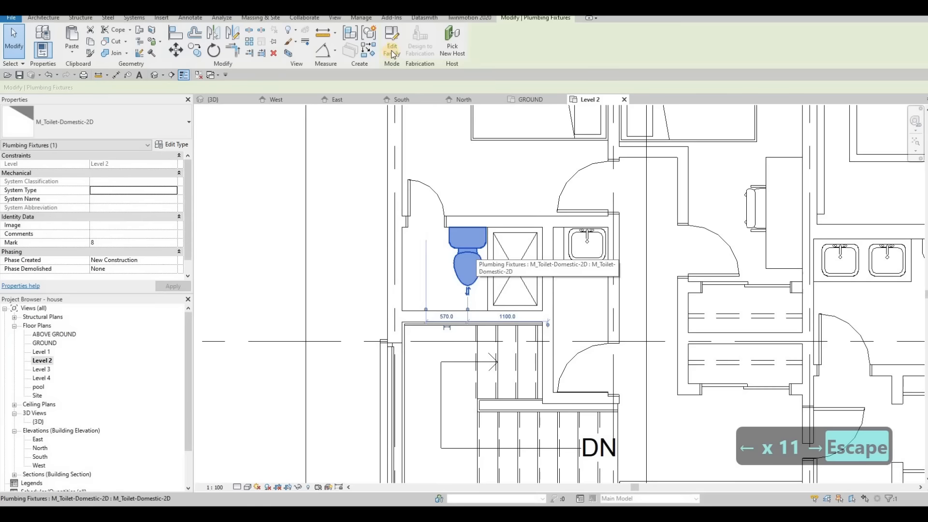
left_click(452, 44)
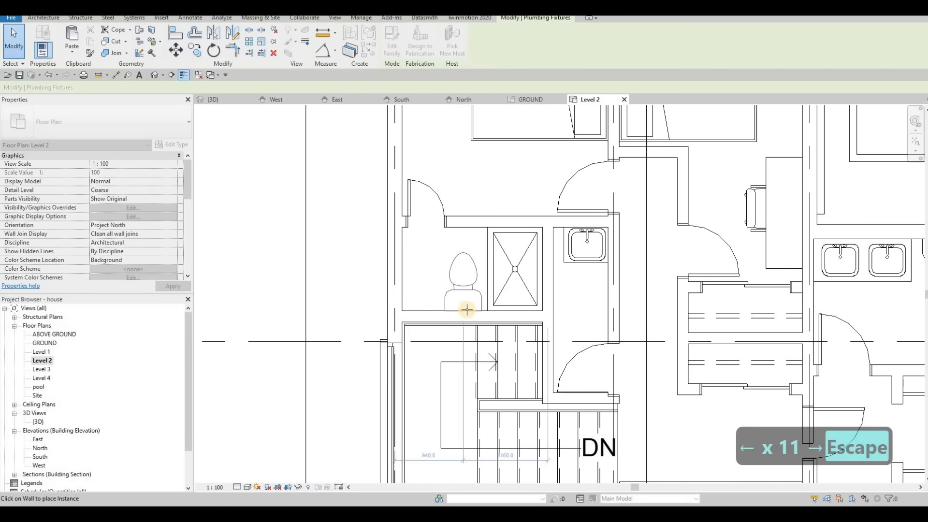
key("Escape")
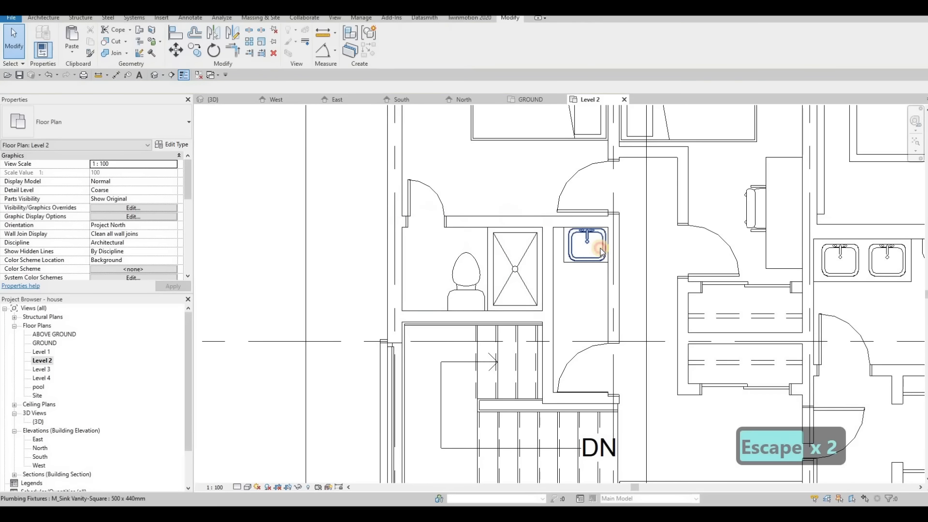
Rotate the 500 x 440 mm vanity sink and move it against the stair-side wall next to the toilet.
left_click(579, 254)
key("Escape")
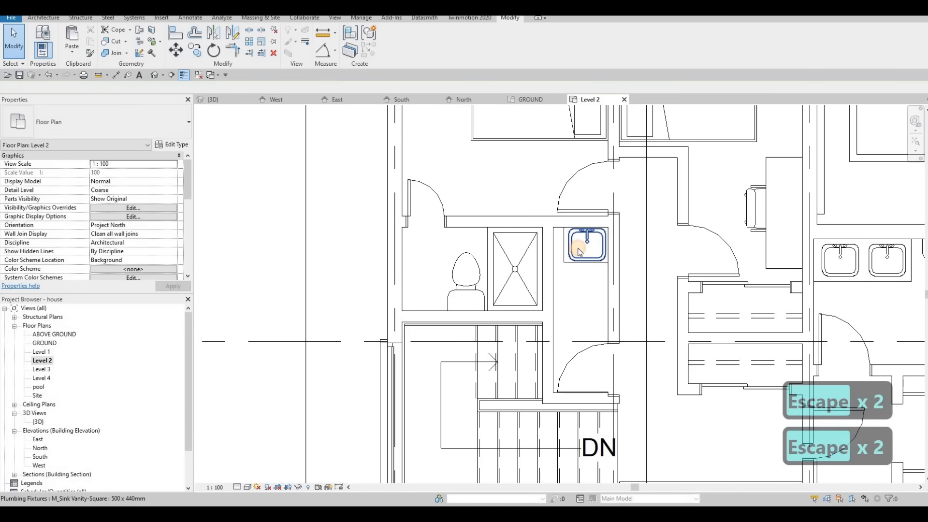
left_click(578, 243)
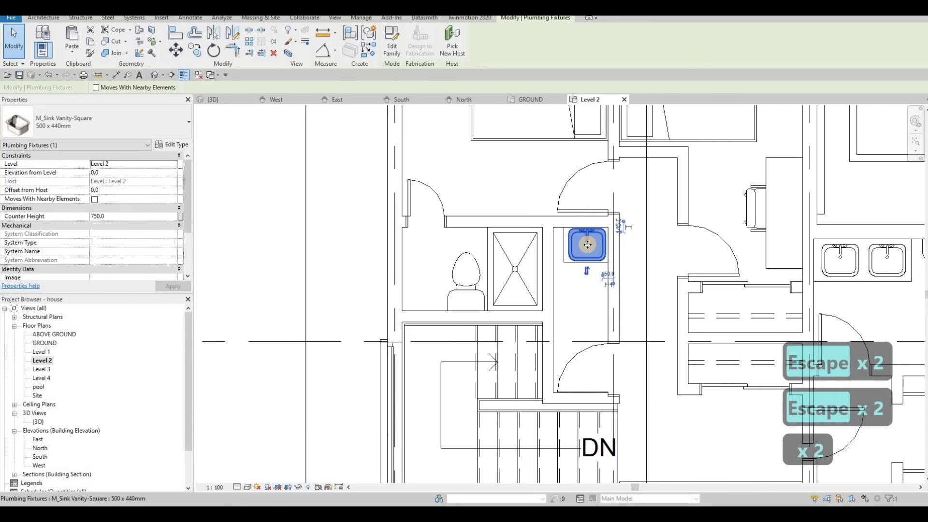
left_click_drag(433, 280, 425, 294)
key("Escape")
key("Escape")
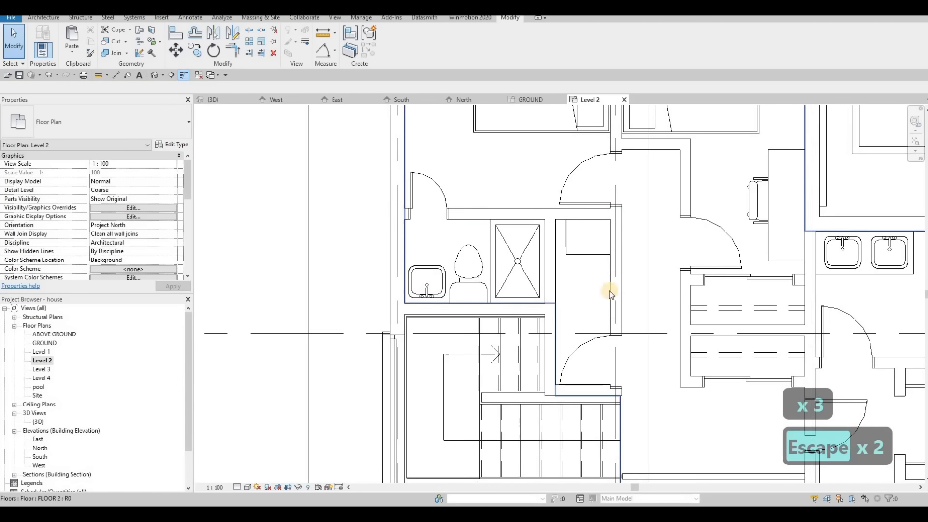
Delete the two leftover thin lines and the 700 x 2000 mm door from the narrow room beside the shower.
key("Tab")
left_click(588, 255)
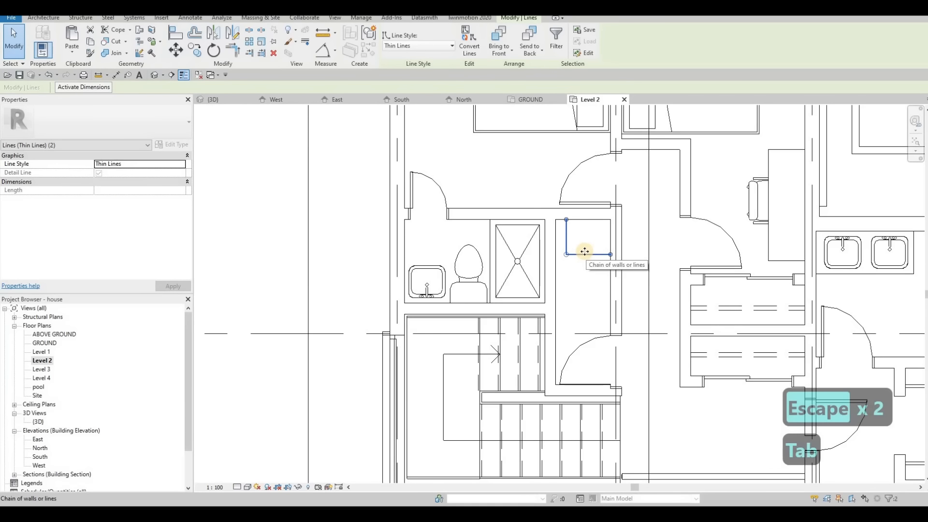
key("Delete")
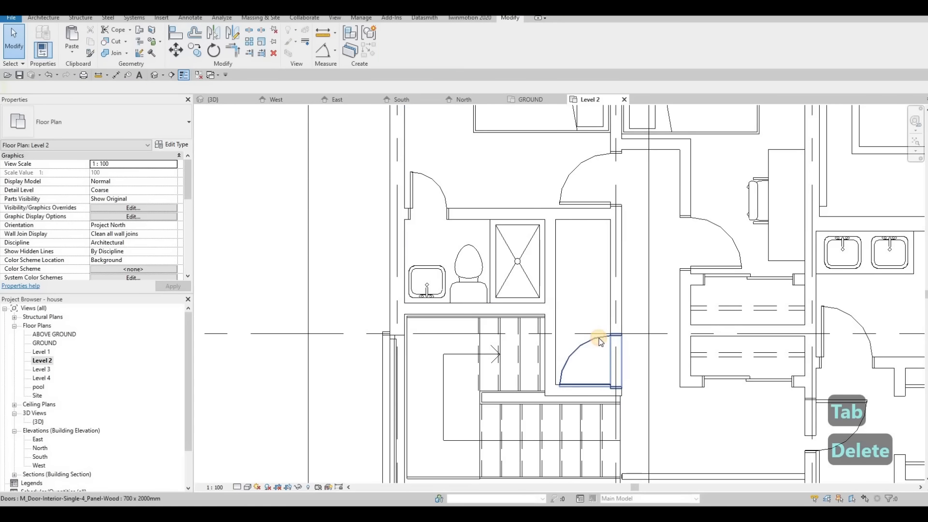
left_click(600, 335)
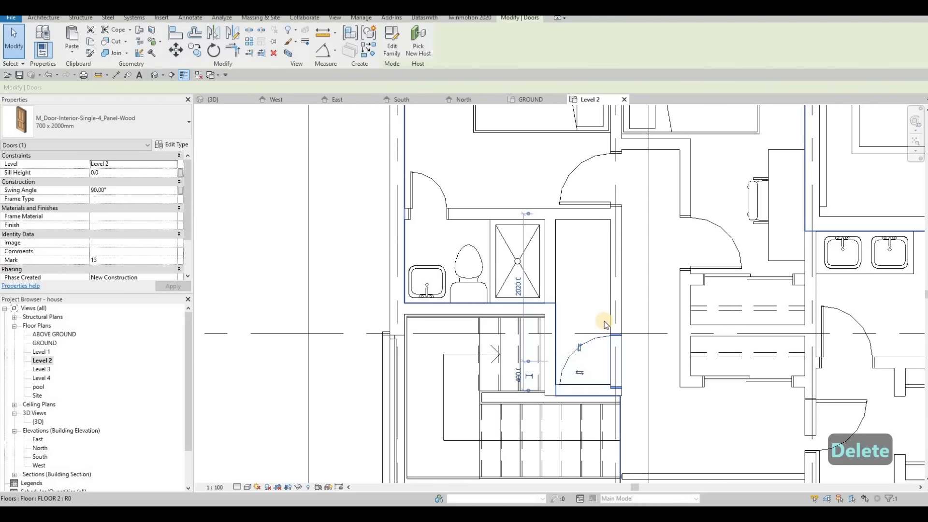
key("Delete")
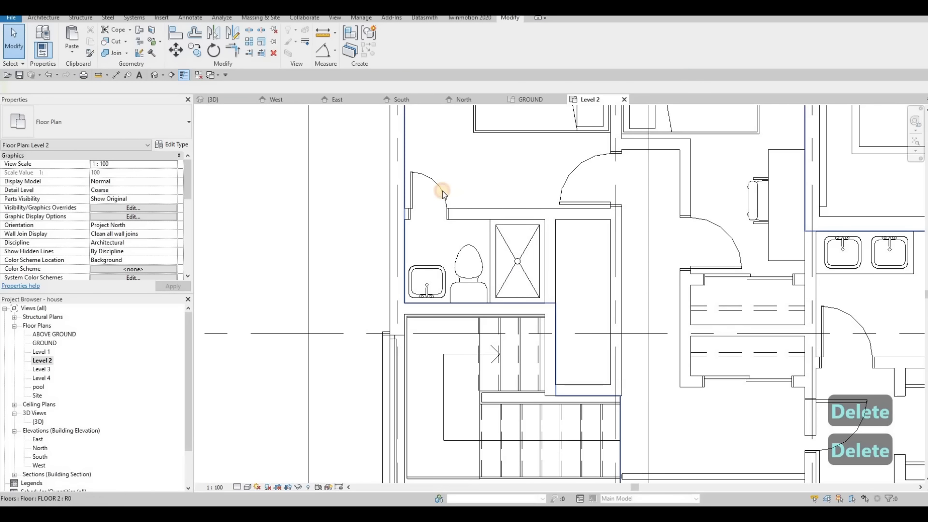
Place a 500 x 2000 mm door matching the bathroom door between the bedroom and the narrow room, swinging into the narrow room.
left_click(442, 191)
key("c")
key("s")
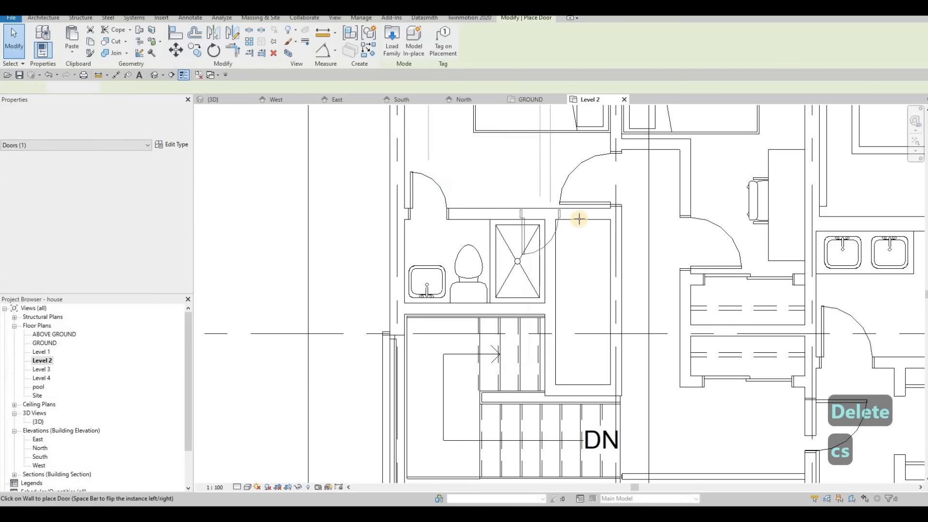
left_click(582, 269)
middle_click_drag(574, 249, 572, 228)
scroll(571, 229, "down", 1)
key("Escape")
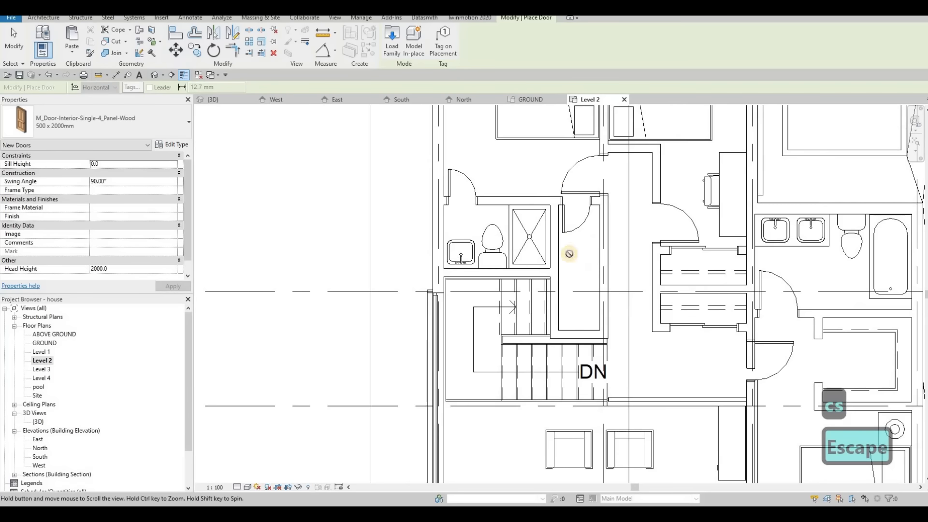
scroll(570, 254, "down", 1)
key("Escape")
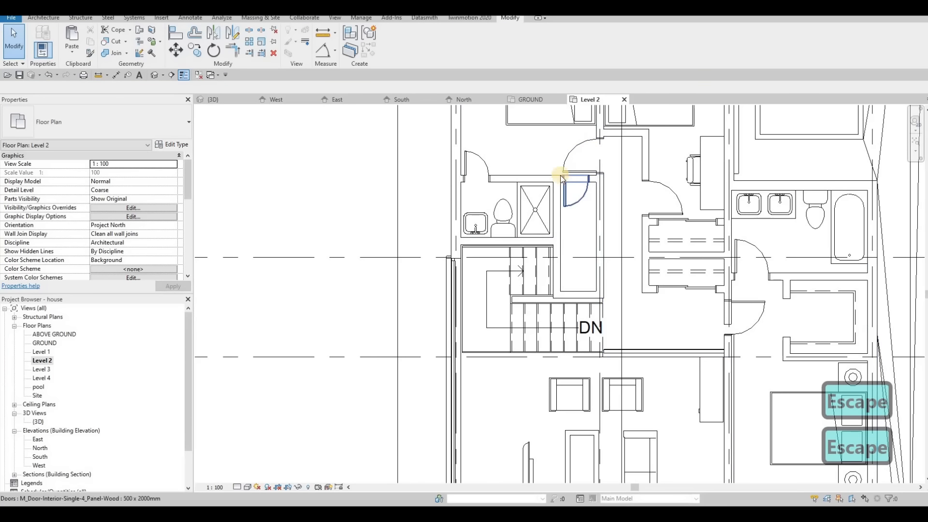
Draw a counter outline about 580 mm wide around the vanity sink with Thin Lines detail lines running to the walls.
middle_click_drag(541, 219, 567, 252)
scroll(570, 238, "up", 4)
left_click(533, 263)
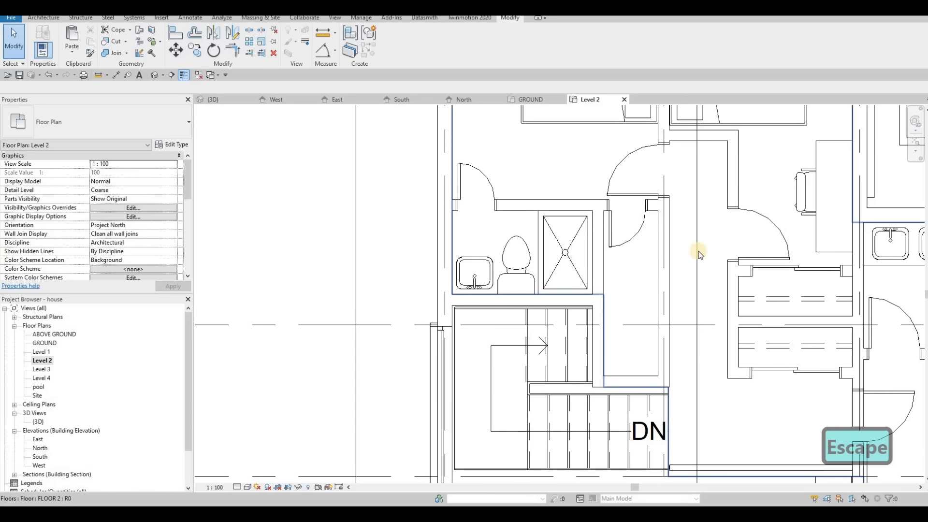
middle_click_drag(730, 258, 762, 267)
scroll(771, 267, "down", 2)
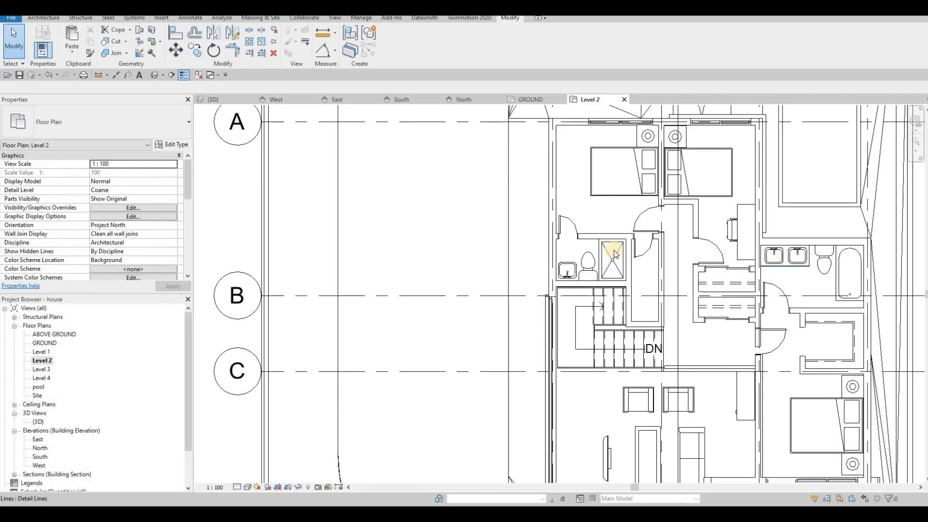
key("d")
key("l")
scroll(523, 265, "up", 3)
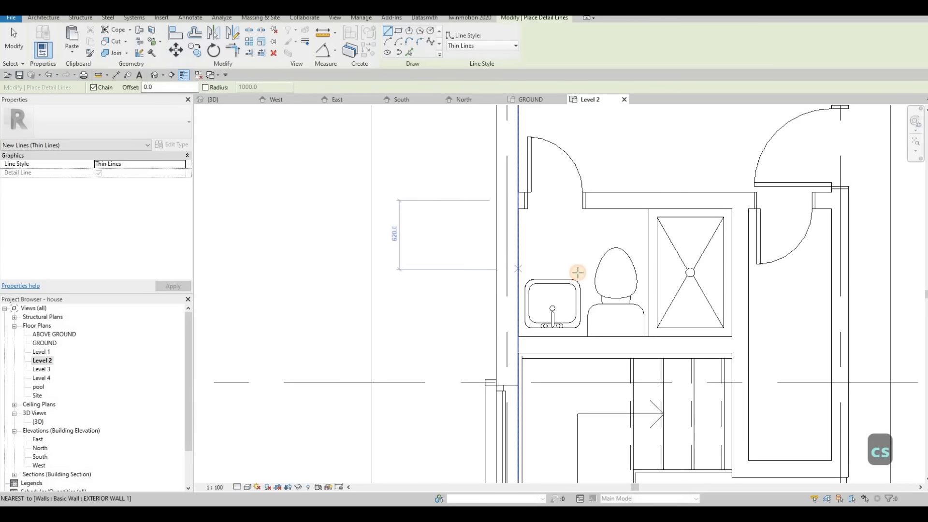
left_click(577, 273)
left_click(581, 334)
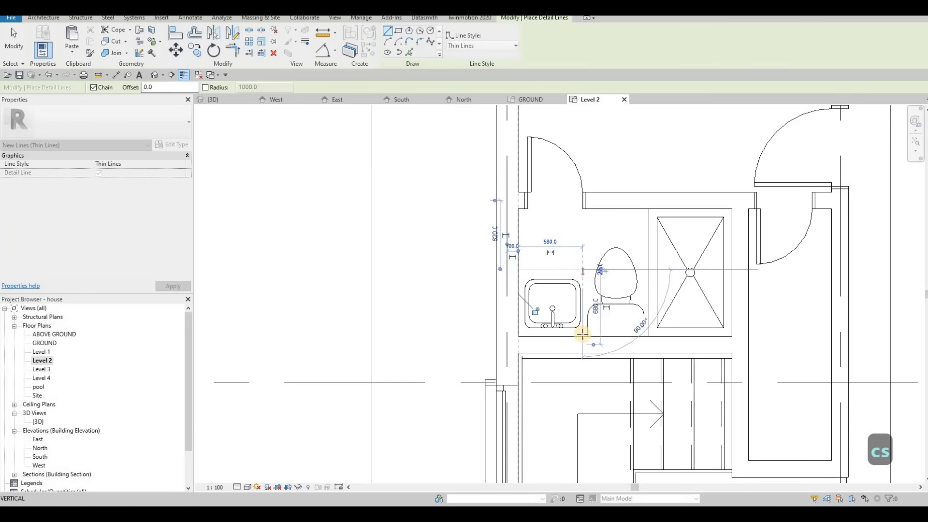
key("Escape")
key("Escape")
left_click(557, 321)
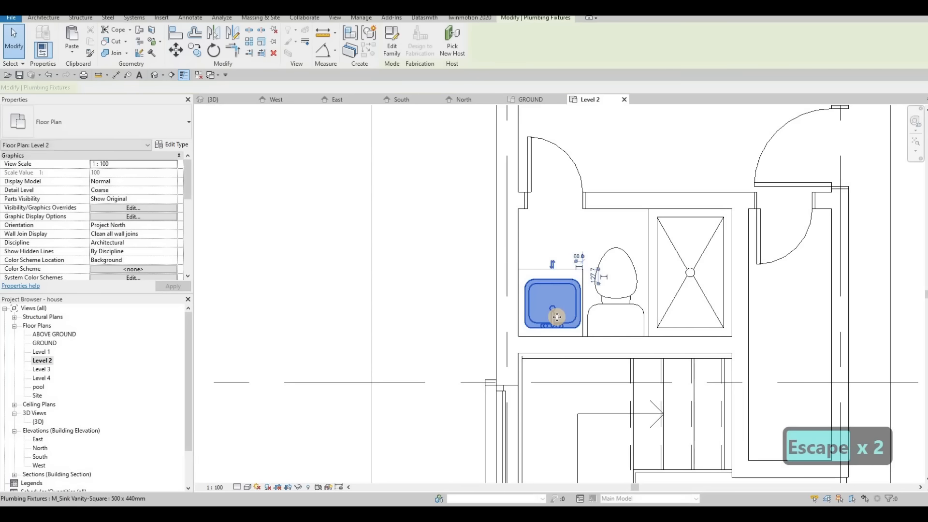
key("Escape")
Draw an L-shaped dashed detail line in the narrow room, matching the wardrobes' Demolished line style, with a lower leg about 618 mm long.
scroll(623, 243, "down", 1)
scroll(624, 244, "down", 2)
middle_click_drag(623, 244, 493, 228)
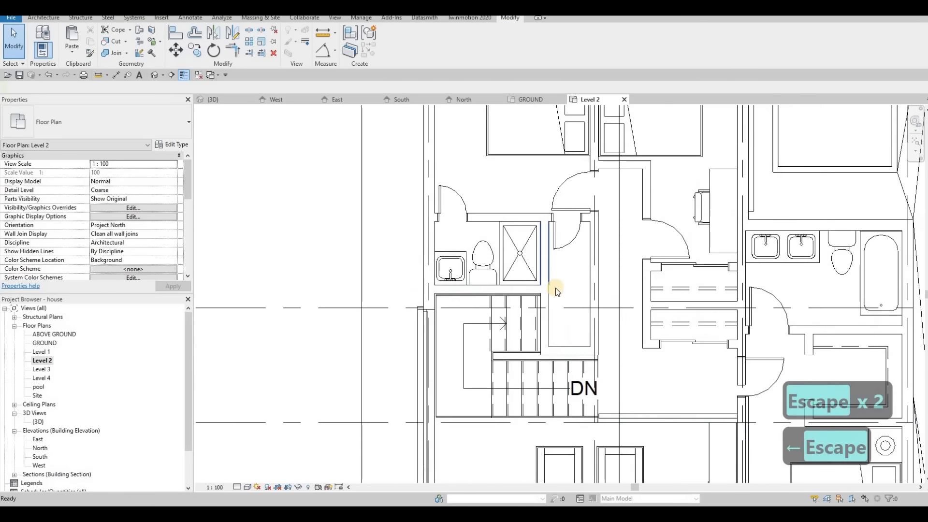
scroll(701, 259, "down", 1)
middle_click_drag(715, 257, 661, 233)
scroll(680, 274, "down", 1)
key("Escape")
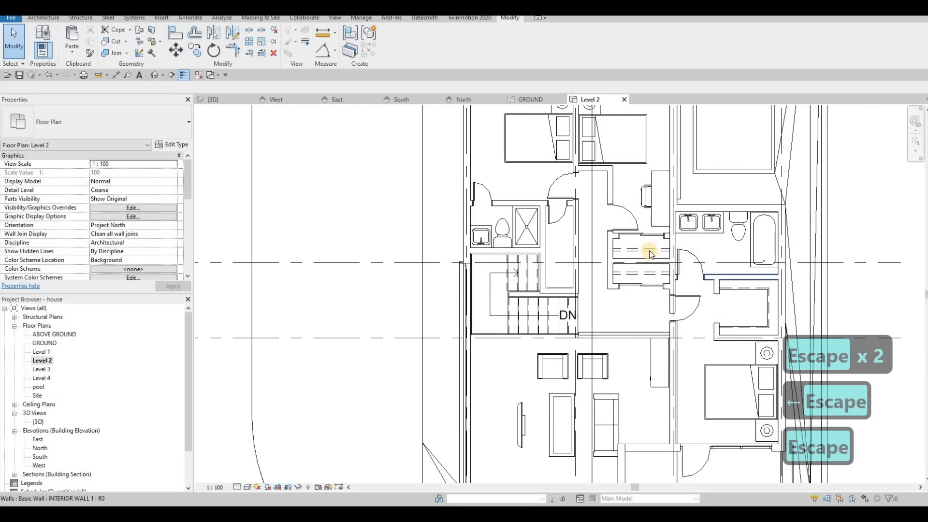
left_click(642, 251)
key("c")
key("s")
scroll(552, 244, "up", 3)
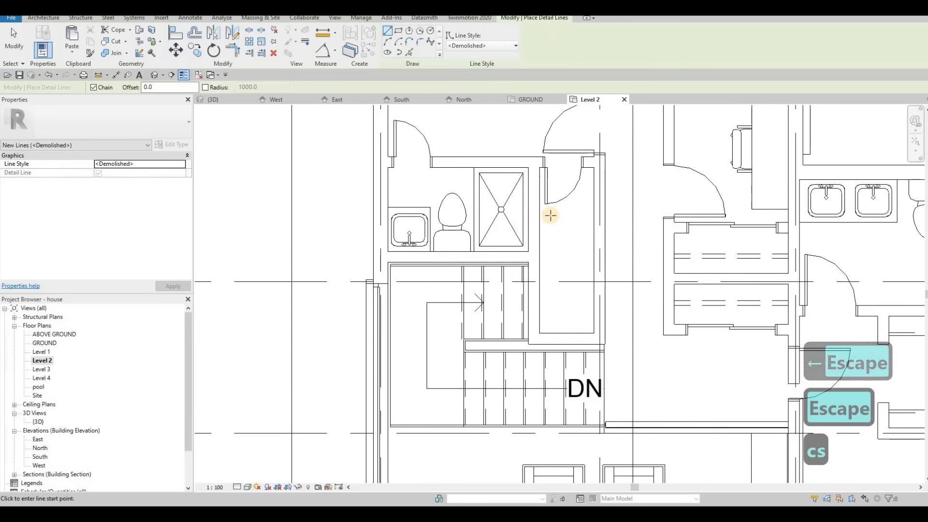
left_click(546, 285)
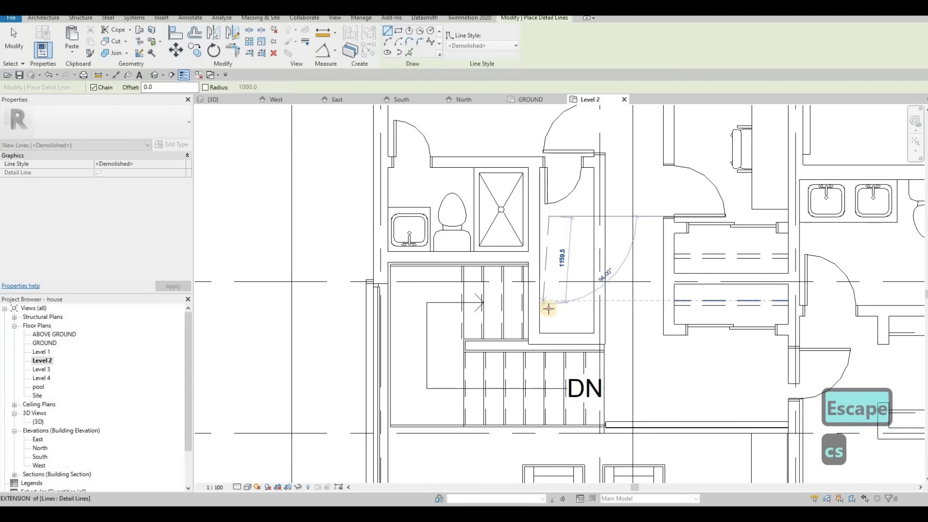
left_click(548, 308)
left_click(594, 307)
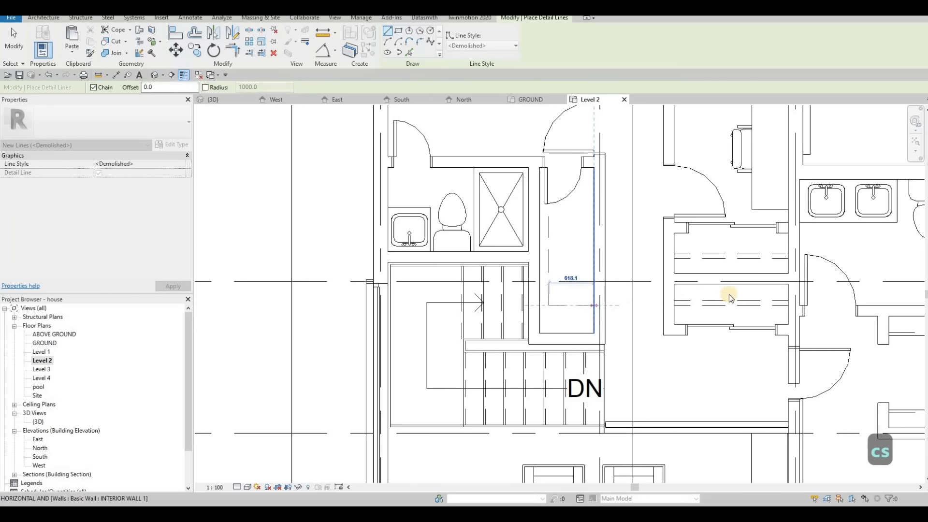
key("Escape")
Draw a second L-shaped dashed line parallel to the first on its inner side, ending at the corridor wall.
scroll(554, 218, "up", 2)
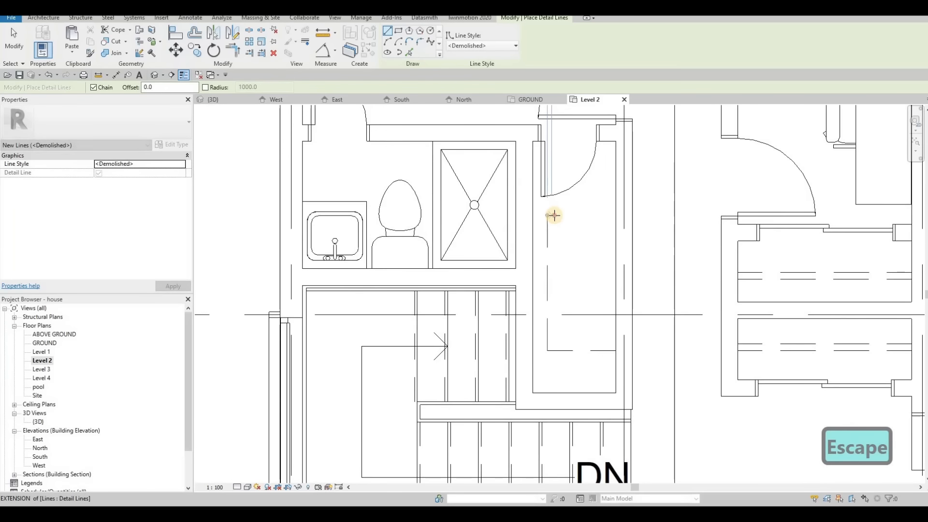
left_click(554, 215)
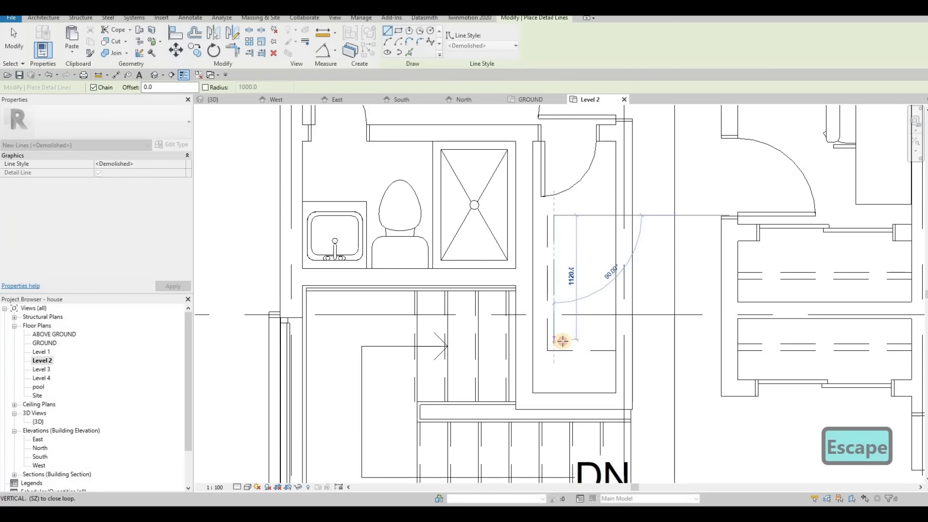
left_click(612, 343)
key("Escape")
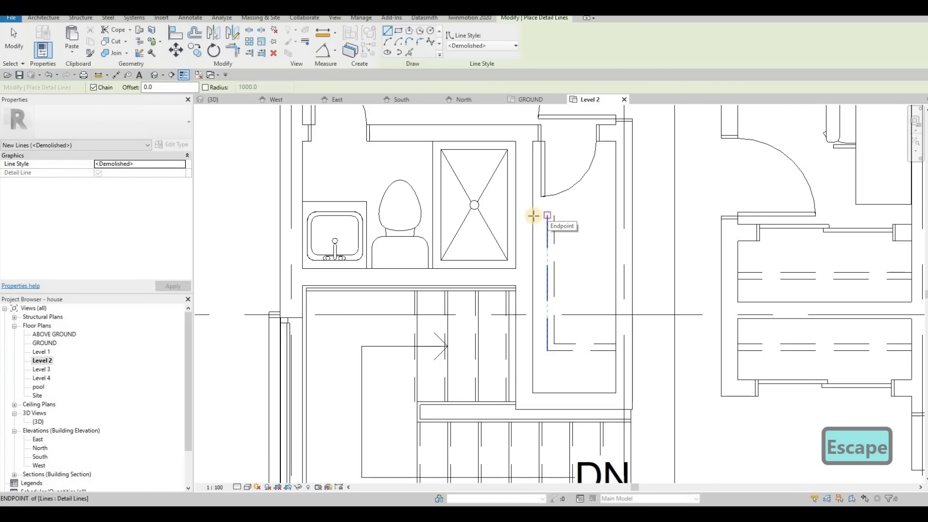
Draw short lines from the shower-side wall at the upper ends of both dashed lines and trim them into corners.
left_click(534, 216)
key("Escape")
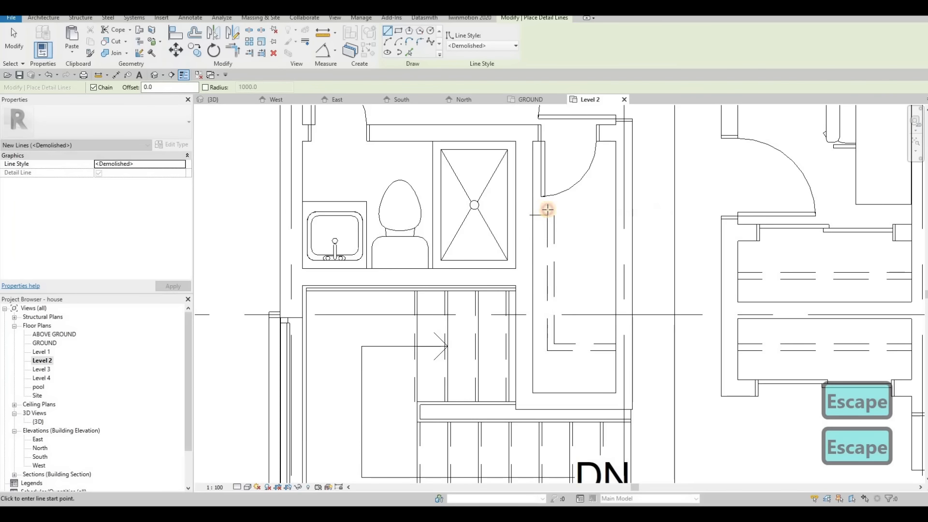
left_click(548, 209)
key("Escape")
key("Escape")
key("Escape")
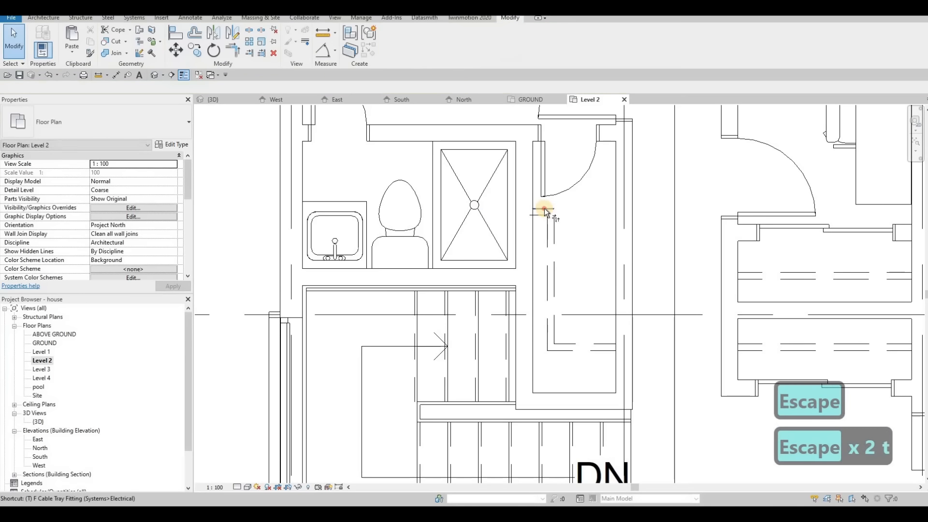
key("Escape")
scroll(533, 216, "up", 2)
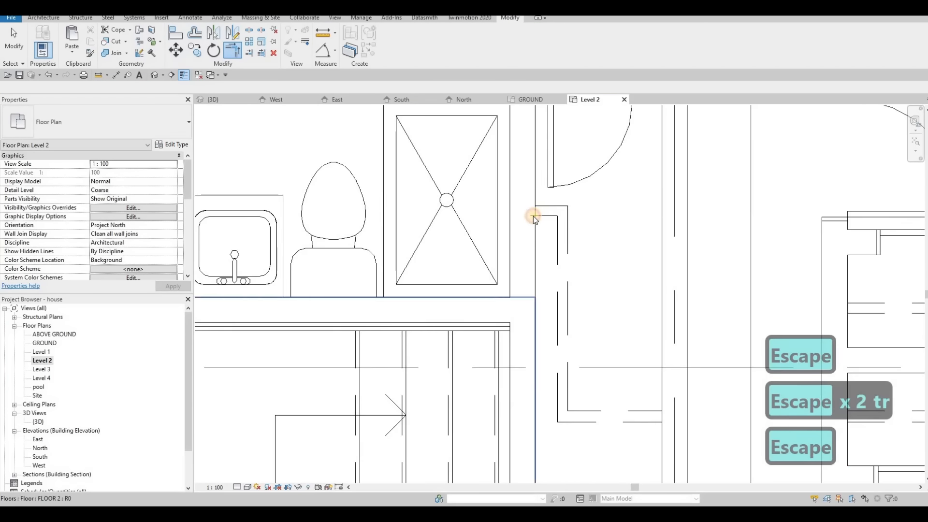
key("Escape")
left_click(534, 215)
scroll(547, 208, "down", 2)
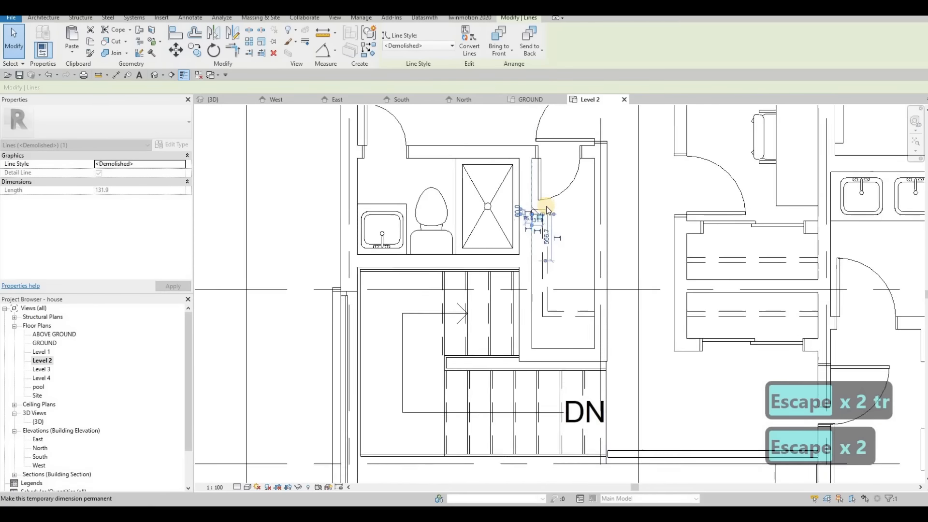
scroll(547, 206, "down", 5)
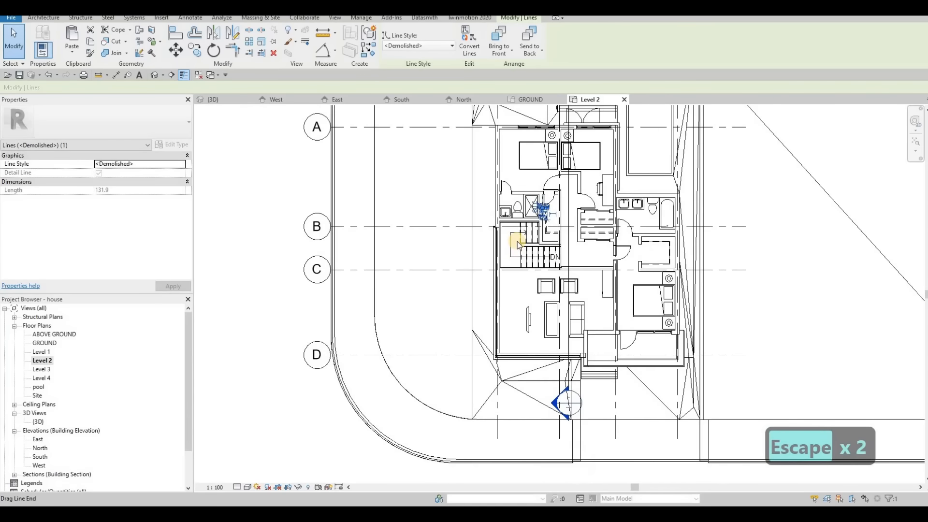
scroll(525, 257, "up", 2)
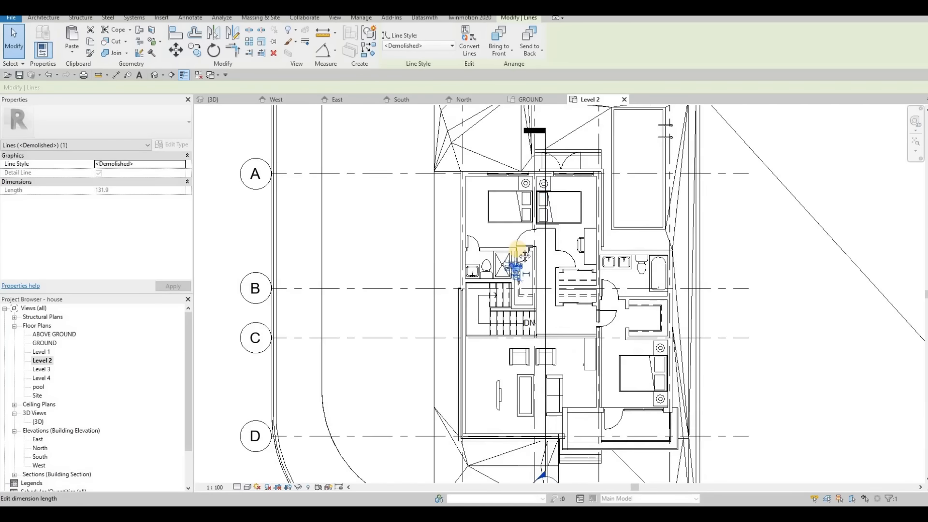
key("Escape")
scroll(517, 255, "up", 4)
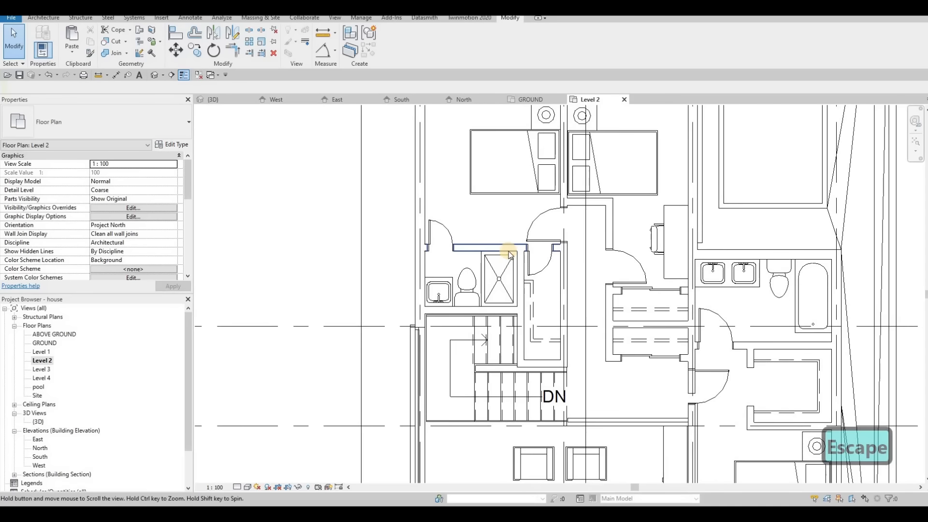
scroll(507, 254, "down", 1)
scroll(503, 249, "up", 2)
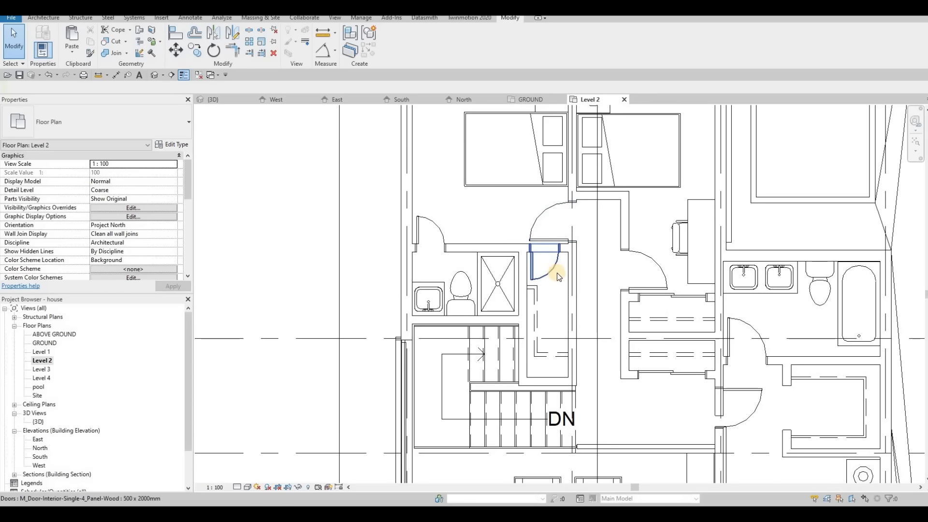
middle_click_drag(561, 251, 559, 267)
scroll(558, 264, "up", 2)
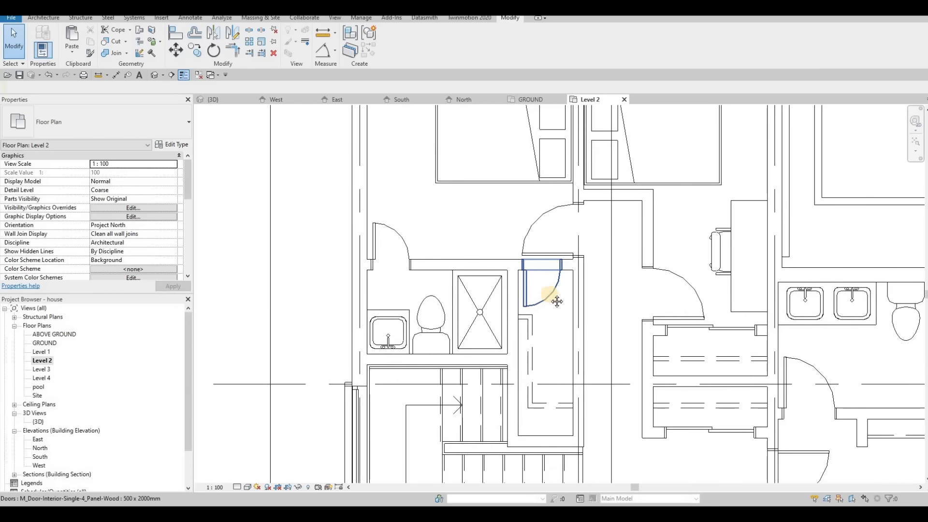
middle_click_drag(509, 293, 533, 320)
key("Escape")
key("Escape")
left_click(532, 290)
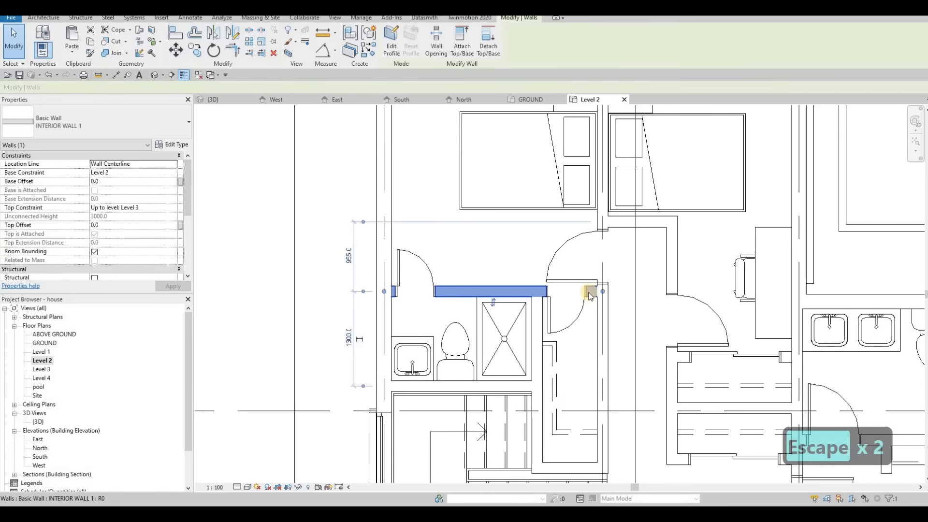
key("Escape")
left_click(532, 290)
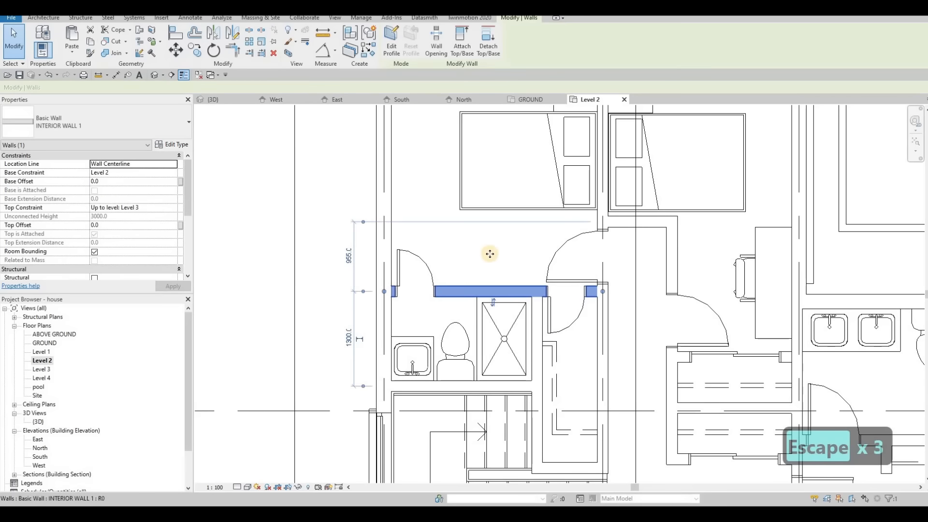
scroll(471, 250, "down", 2)
middle_click_drag(472, 250, 471, 250)
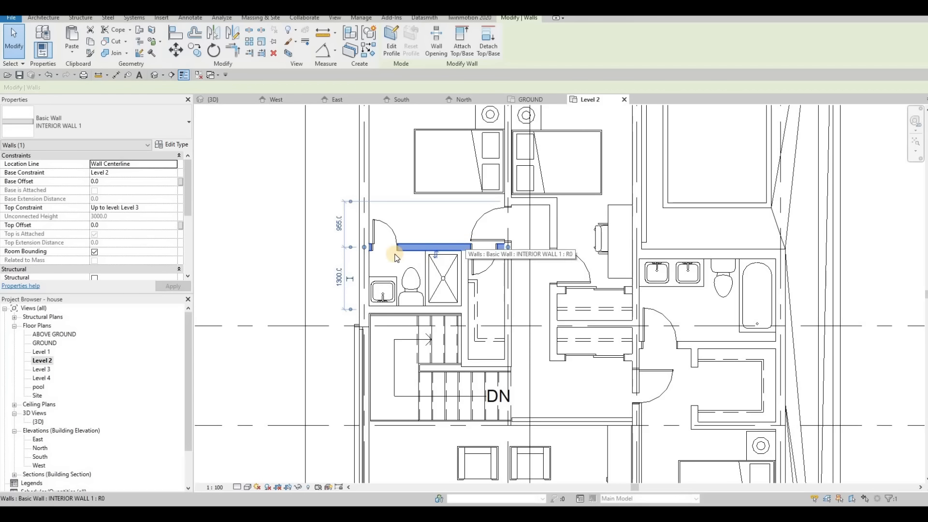
scroll(521, 280, "up", 3)
key("Escape")
key("Escape")
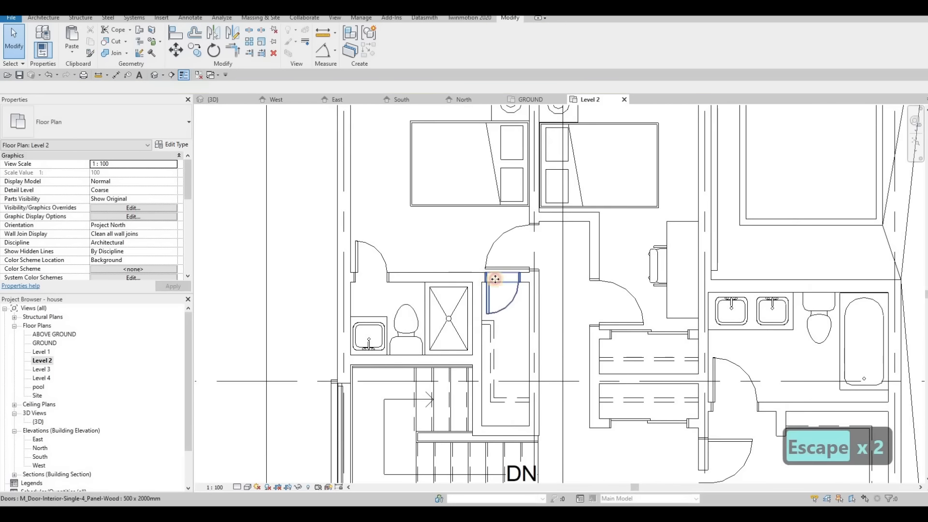
Shorten the bathroom's bedroom-side wall to end at the partition beside the shower, deleting the 500 x 2000 mm door it hosted.
left_click(531, 279)
left_click_drag(534, 277, 507, 293)
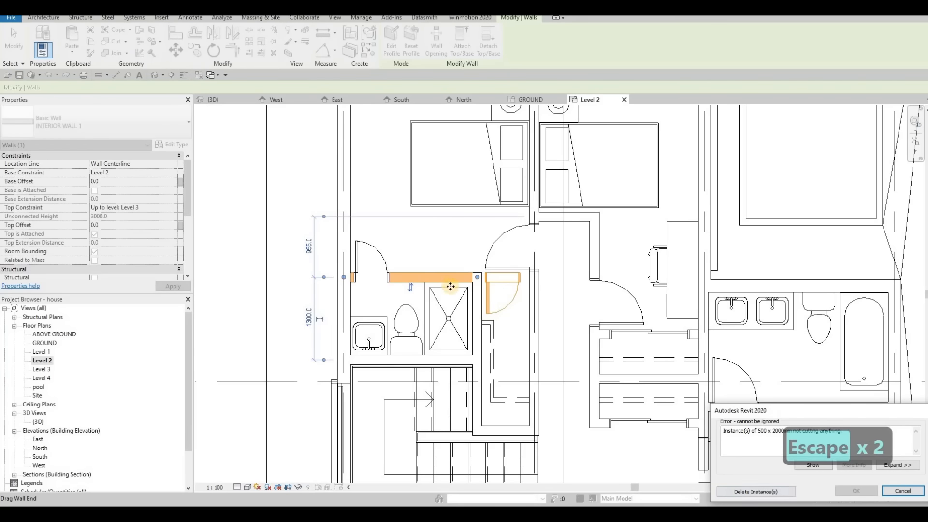
middle_click_drag(474, 296, 512, 317)
key("Escape")
key("Escape")
left_click(462, 297)
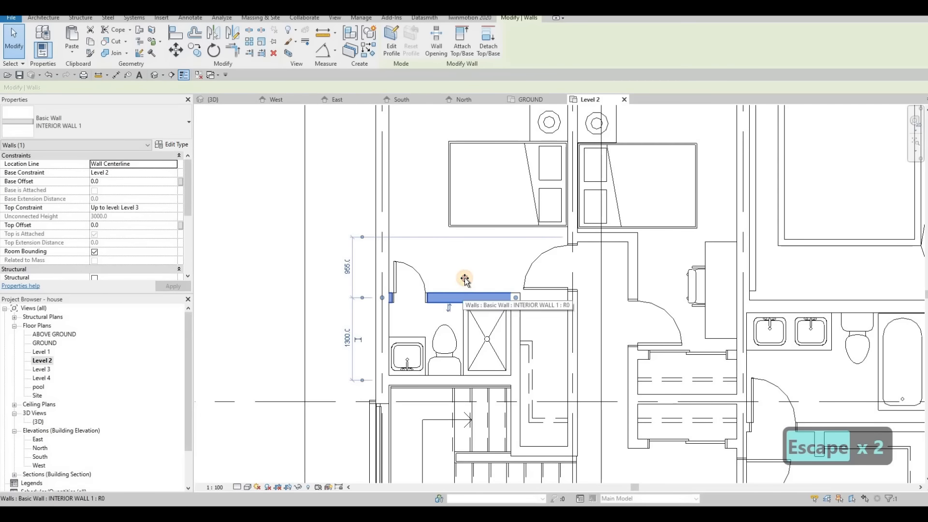
Move the bathroom's bedroom-side wall about 270 mm toward the bedroom, giving the bathroom more depth.
left_click_drag(465, 279, 465, 278)
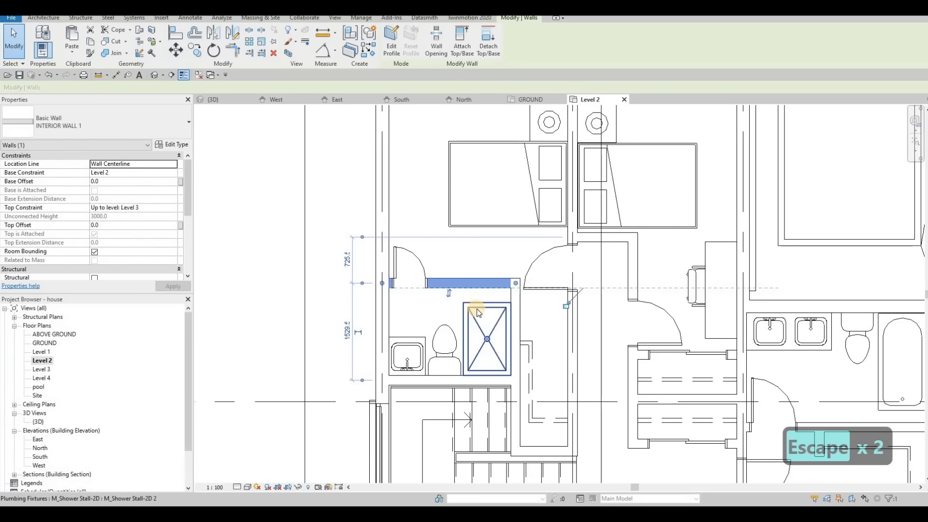
key("Escape")
left_click(508, 308)
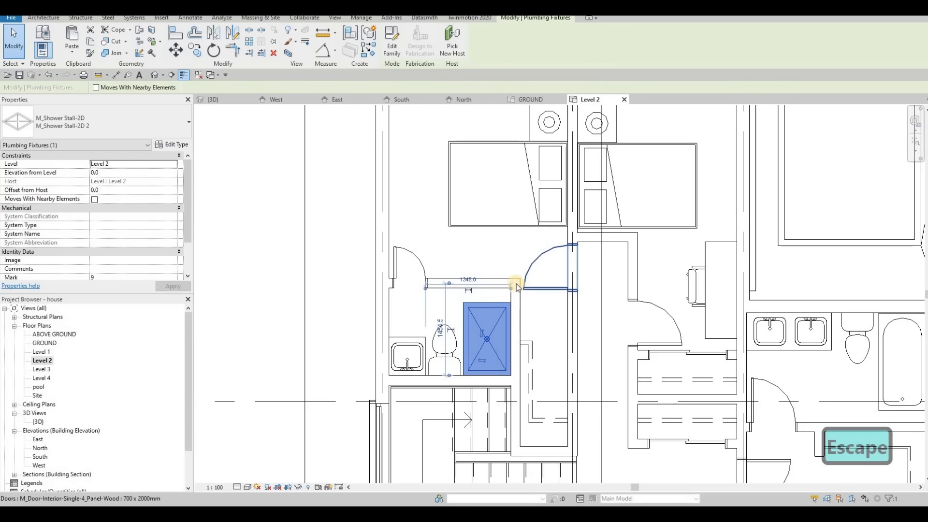
left_click(492, 288)
key("Up")
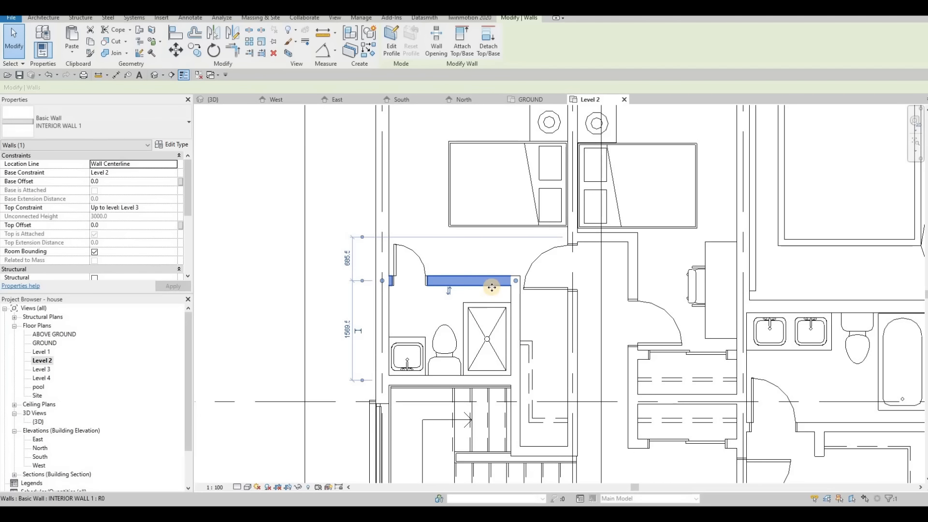
left_click(534, 285)
key("Escape")
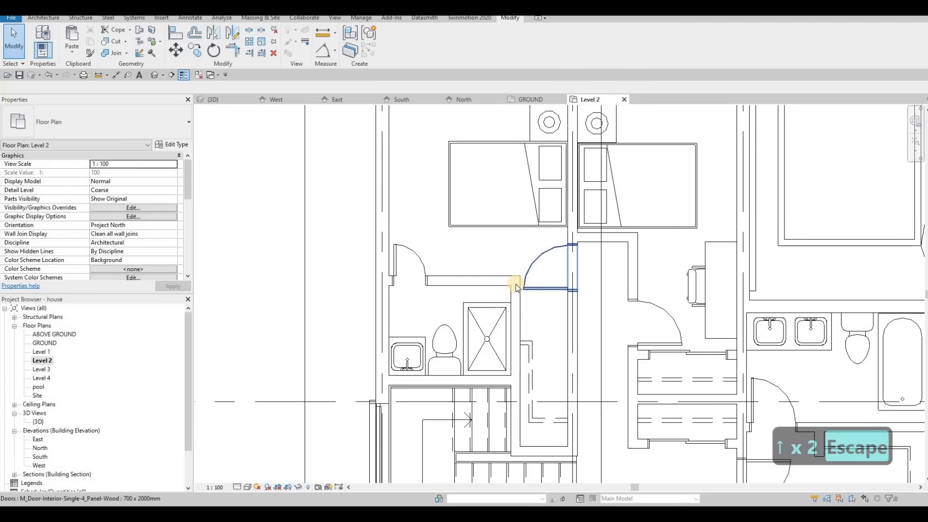
Draw an INTERIOR WALL 1 wall across the narrow room's bedroom end, from the corridor wall to the shower-side partition.
left_click(521, 299)
key("c")
key("s")
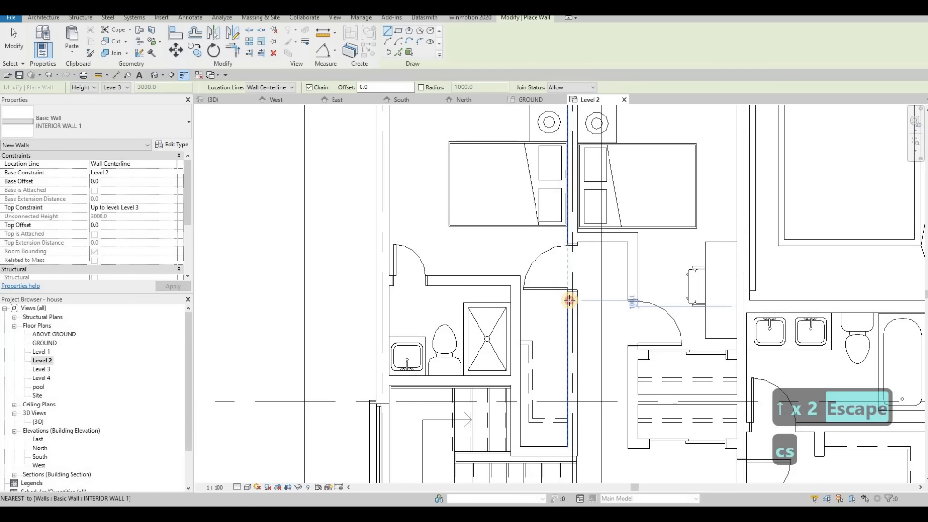
left_click(515, 300)
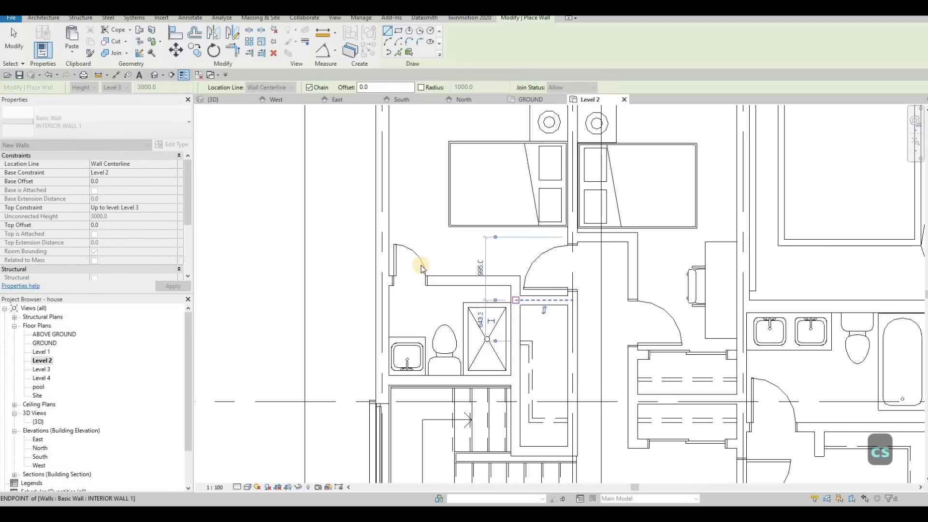
key("Escape")
key("Escape")
Place a 500 x 2000 mm four-panel wood door in the new closet wall, swinging into the closet.
left_click(422, 268)
key("c")
key("s")
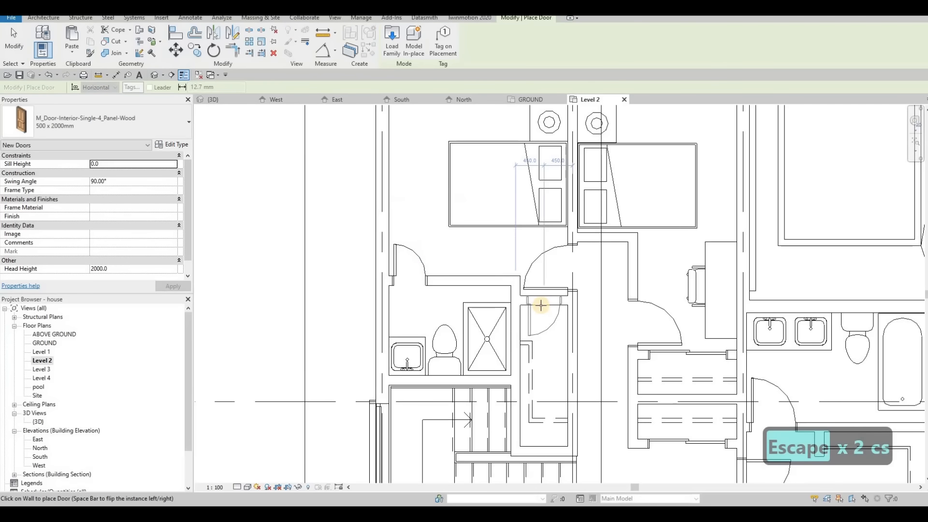
left_click(552, 305)
key("Escape")
key("Escape")
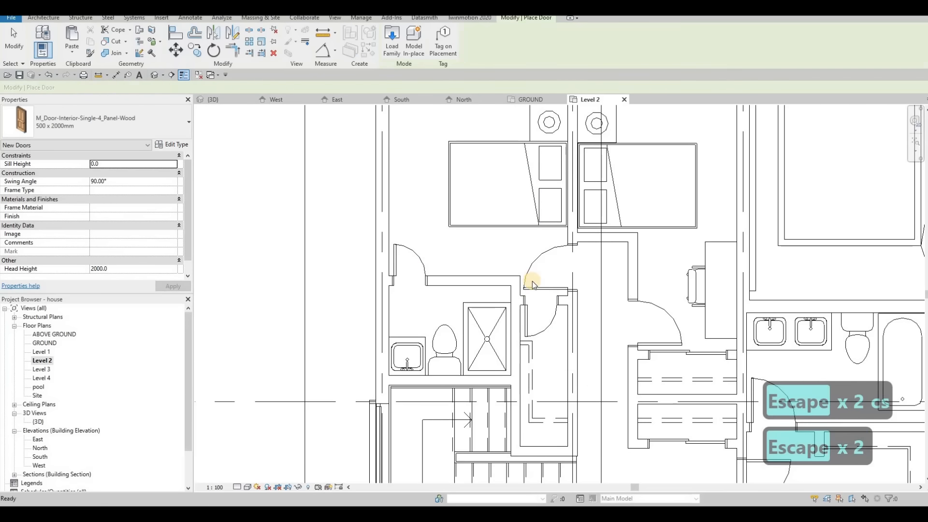
Measure the bathroom's clear depth at the shower with an aligned dimension between the opposite wall faces.
scroll(533, 278, "down", 2)
middle_click_drag(483, 245, 502, 294)
key("Escape")
middle_click_drag(523, 349, 535, 326)
left_click(538, 327)
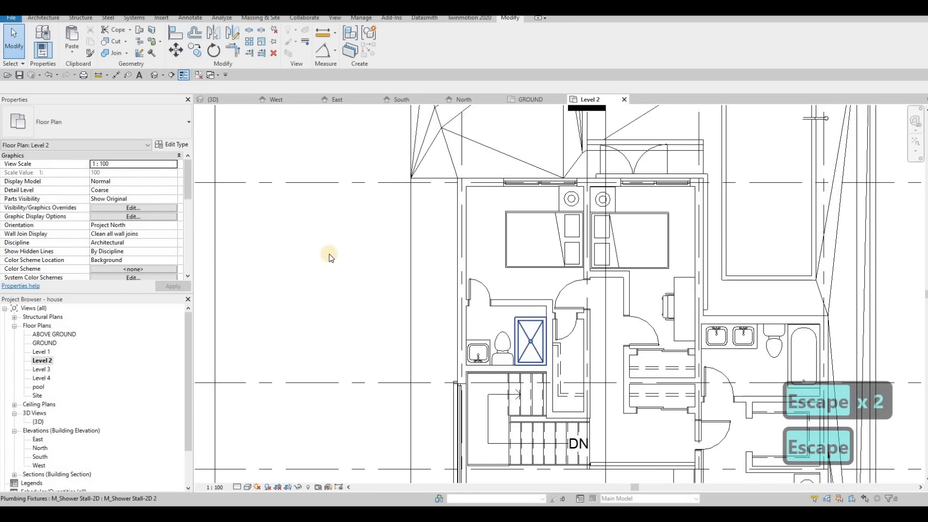
scroll(580, 324, "up", 3)
key("Escape")
key("Escape")
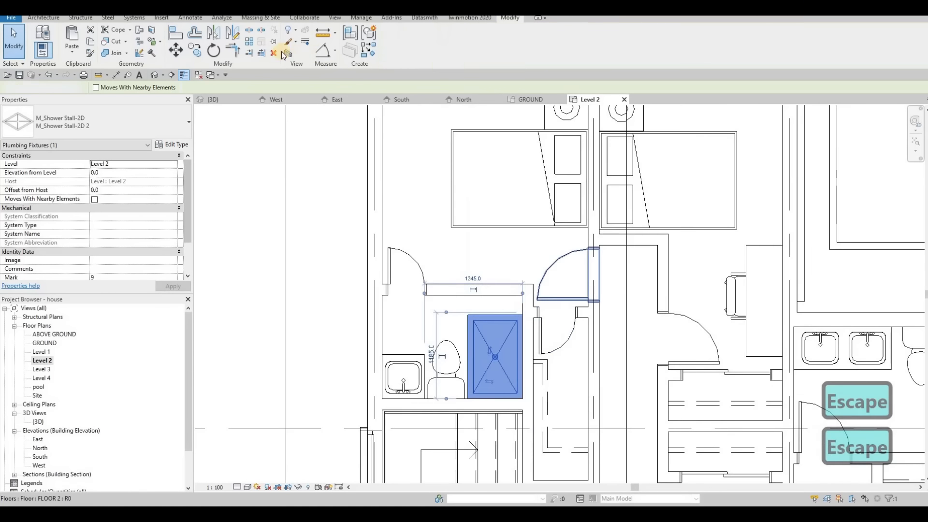
left_click(125, 78)
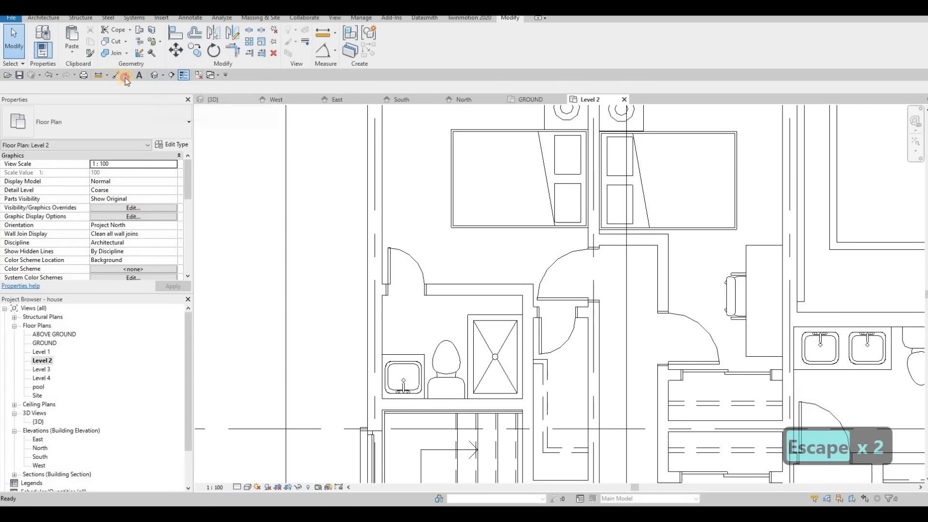
left_click(496, 299)
key("Tab")
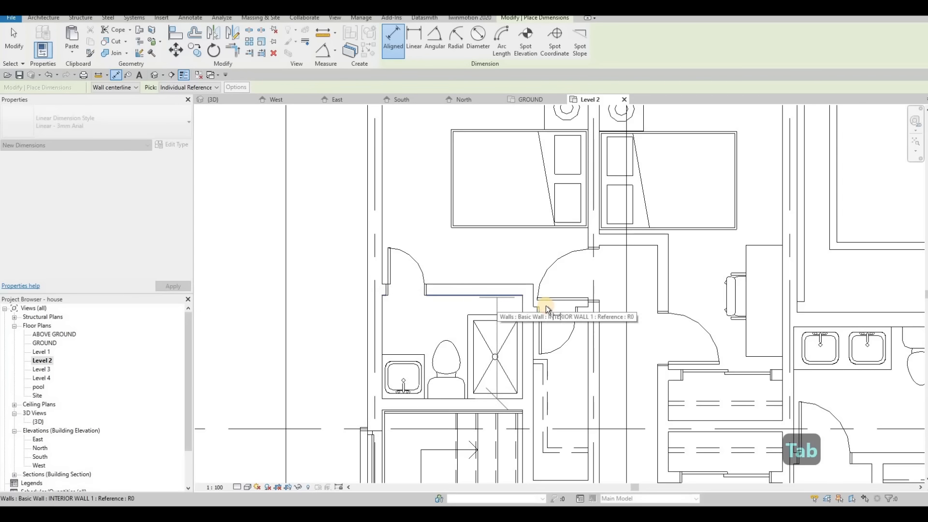
key("Escape")
Duplicate the shower stall's type as M_Shower Stall-2D 3 and set its width to 1420.
left_click(502, 353)
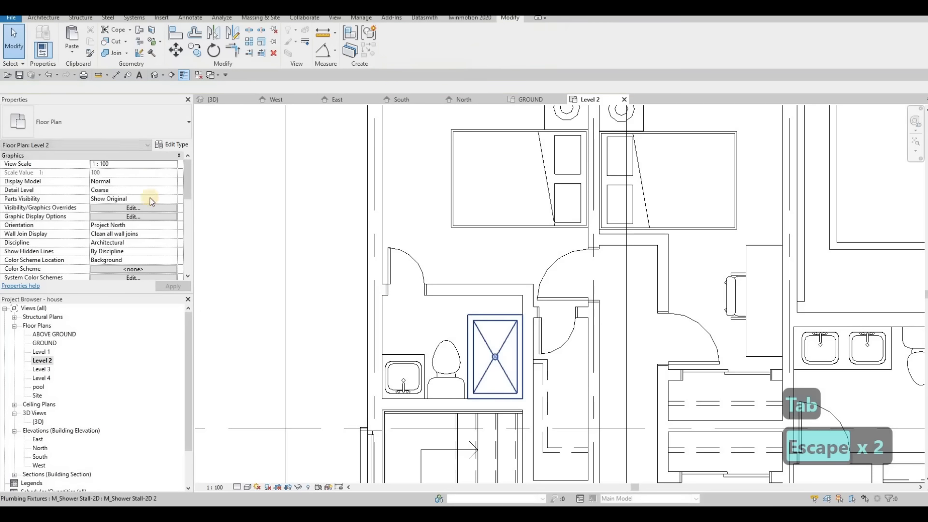
left_click(172, 144)
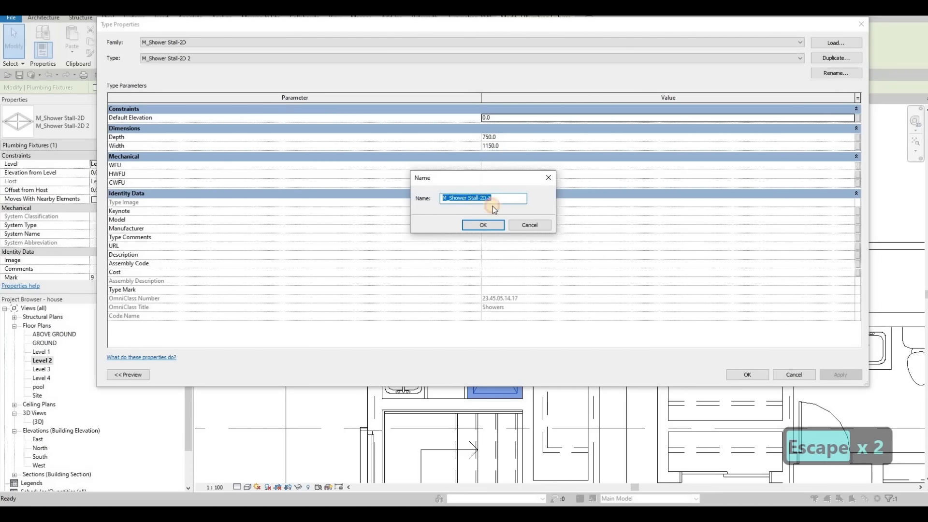
key("Return")
left_click(513, 146)
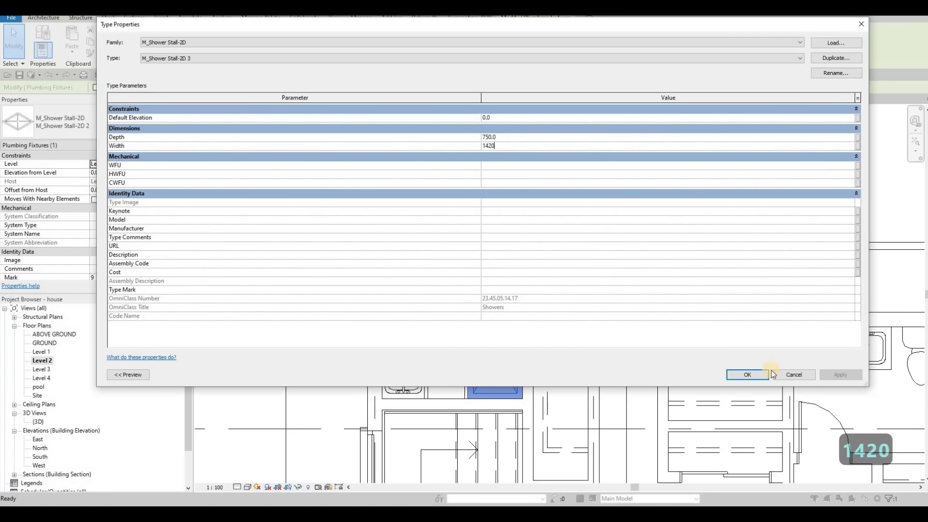
key("Escape")
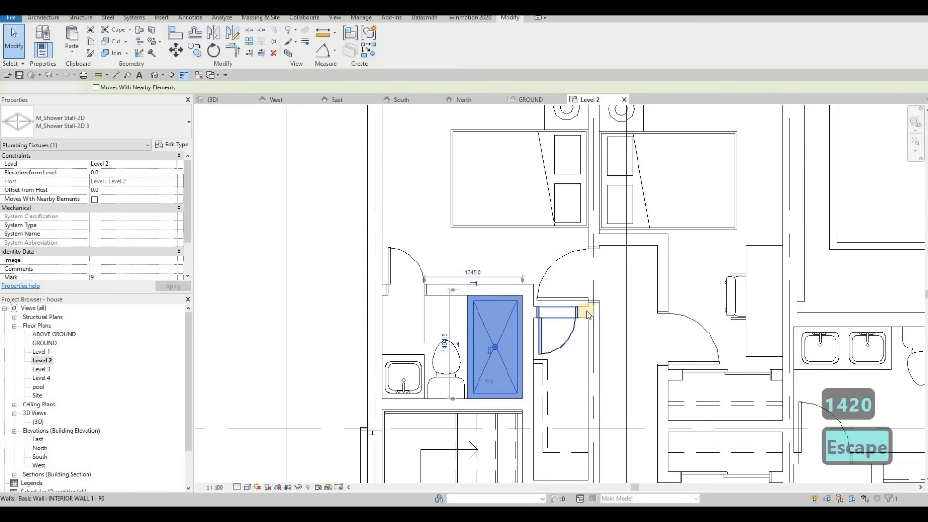
Measure the clear depth of the double-sink bathroom beside the bathtub, between its opposite wall faces.
scroll(628, 319, "up", 5)
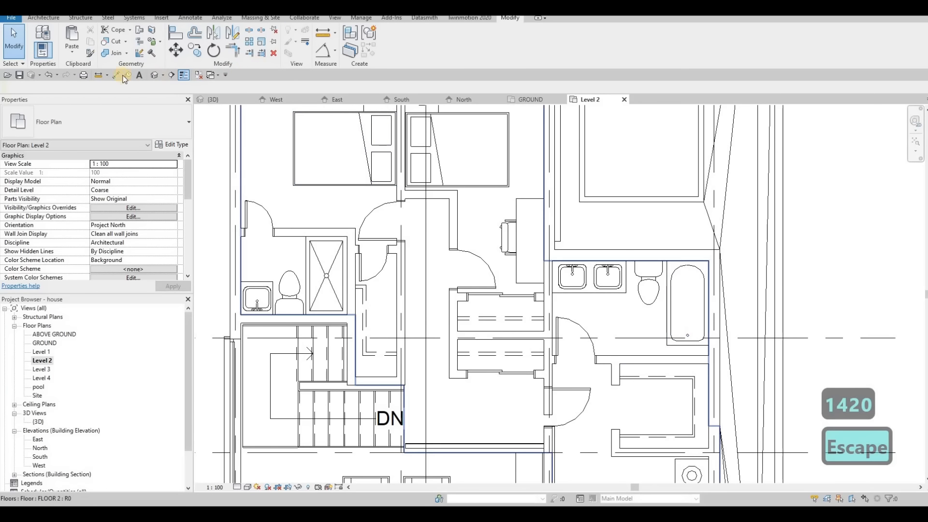
key("d")
key("i")
left_click(698, 355)
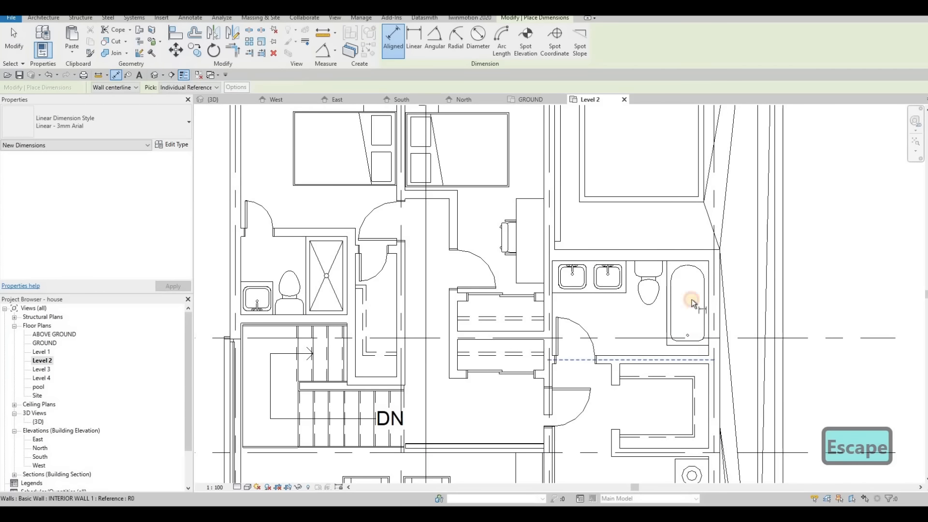
key("Tab")
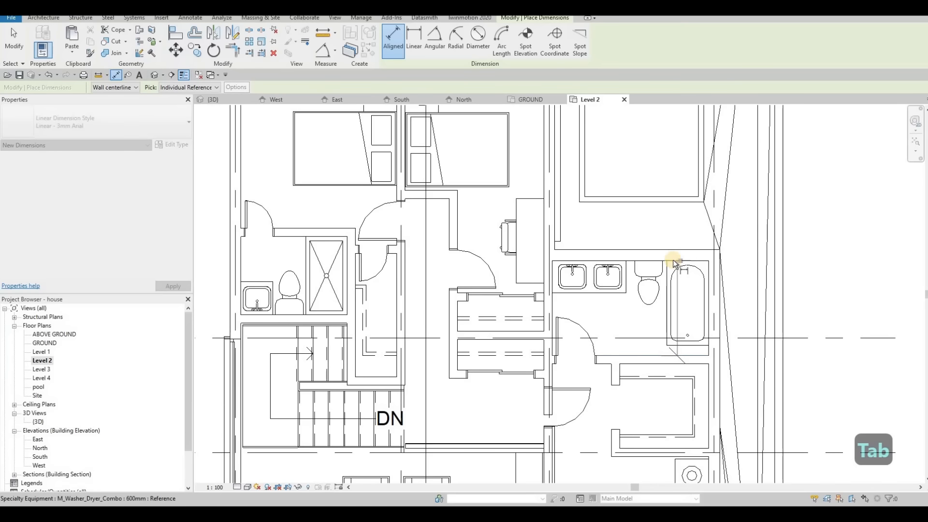
key("Tab")
key("Tab")
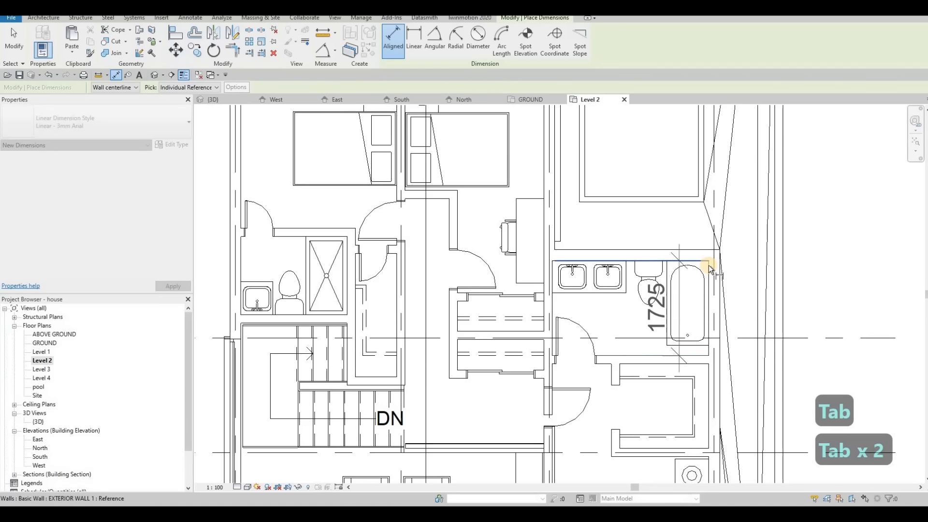
left_click(710, 269)
key("Escape")
key("Escape")
Duplicate the bathtub's type as M_Tub-Rectangular-2D 2 and set its width to 1725.
left_click(680, 305)
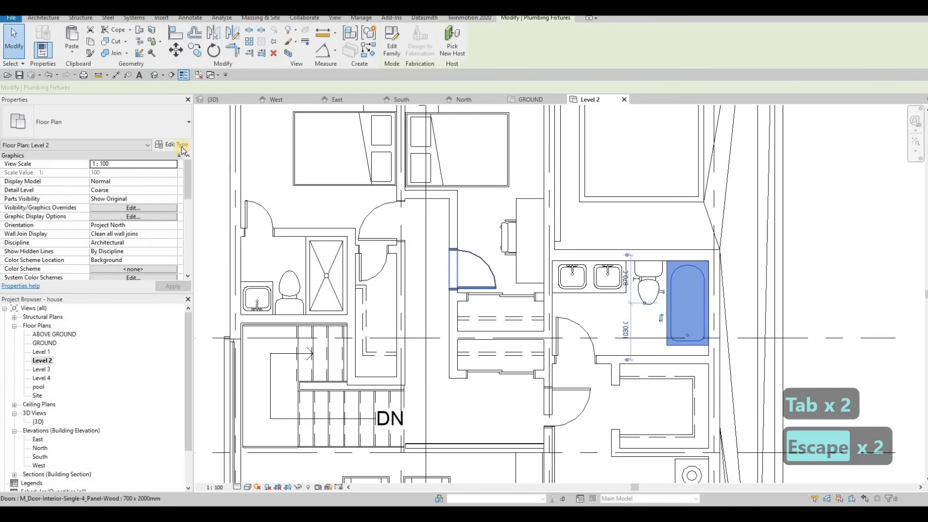
left_click(172, 145)
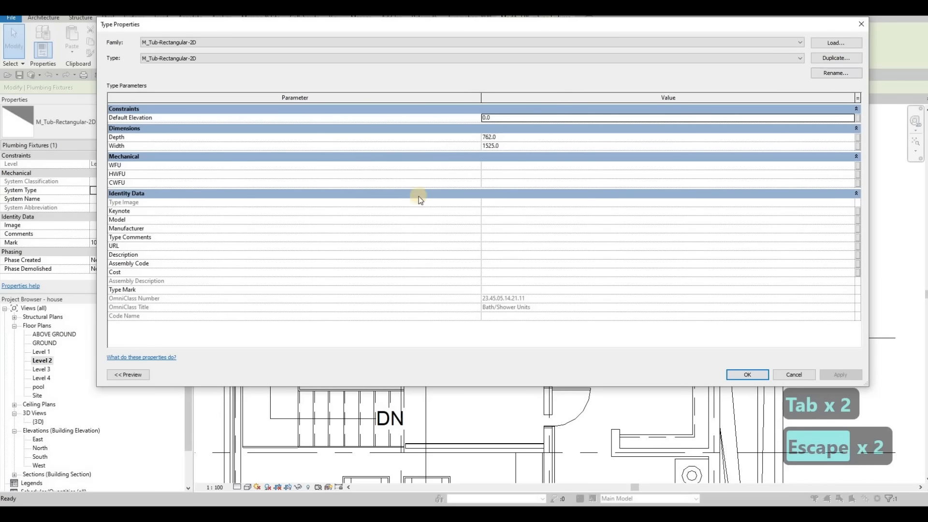
left_click(836, 58)
key("Return")
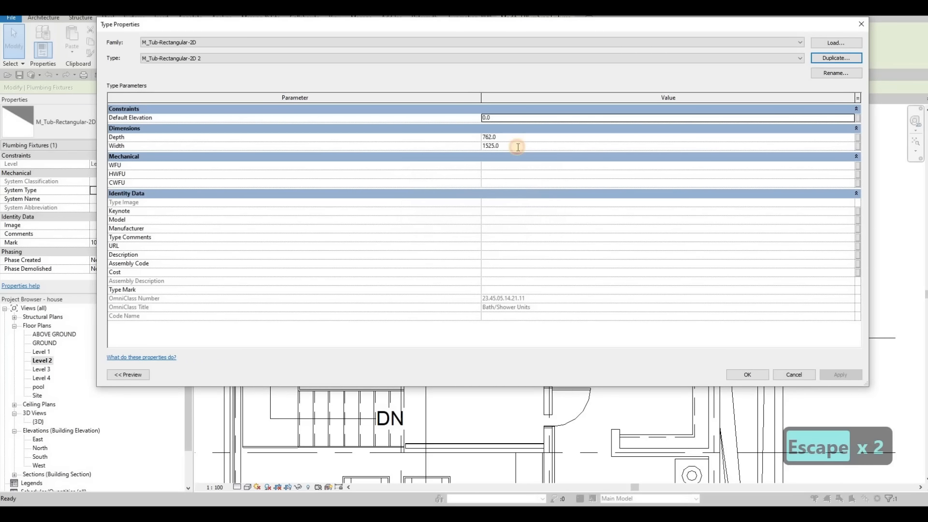
left_click(517, 147)
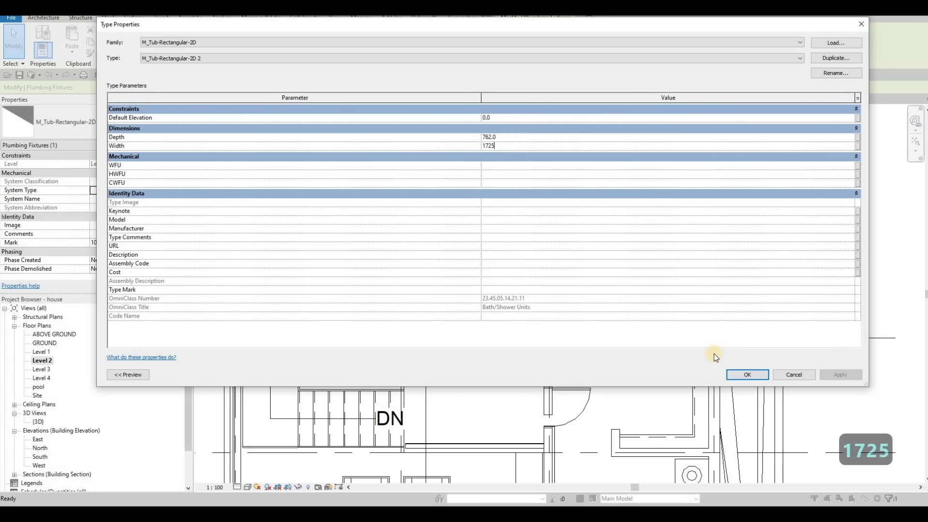
type("1725")
left_click(747, 375)
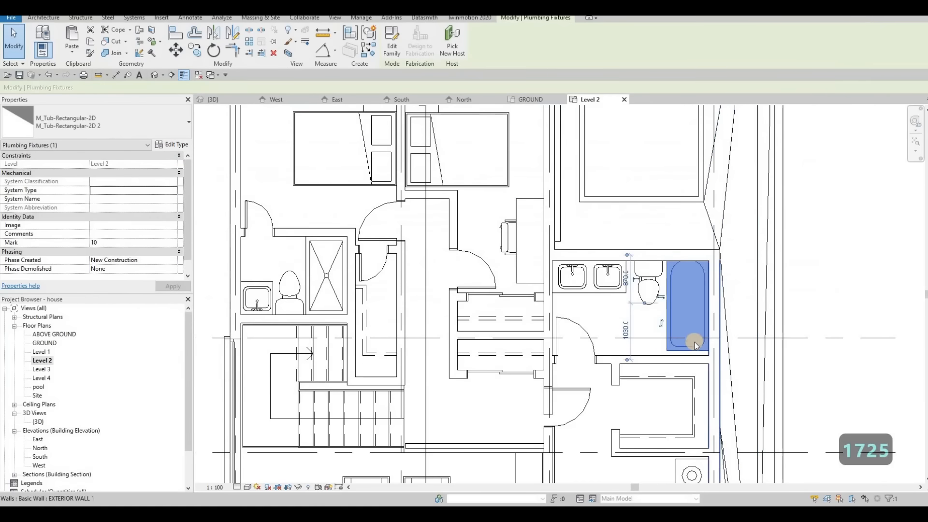
key("Escape")
key("Escape")
Move the bathtub along the exterior wall toward the bathroom wall shared with the closet.
left_click(695, 345)
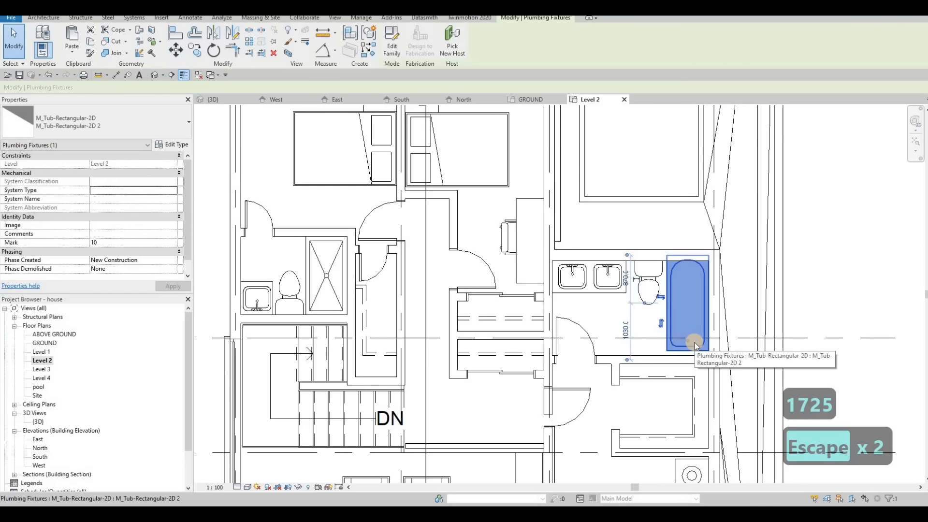
key("m")
key("v")
scroll(708, 352, "up", 3)
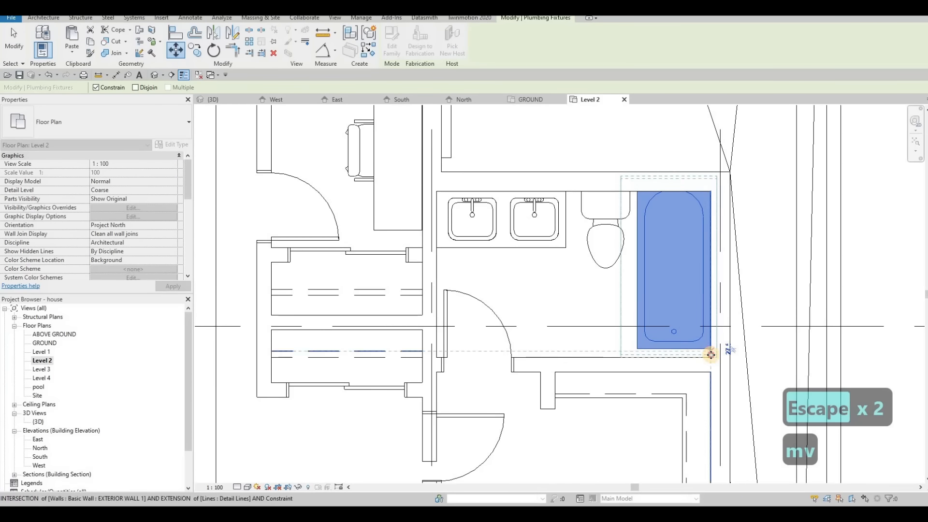
key("Escape")
key("Escape")
Flip the bathtub end for end, putting its drain at the wall behind the toilet.
scroll(637, 292, "down", 5)
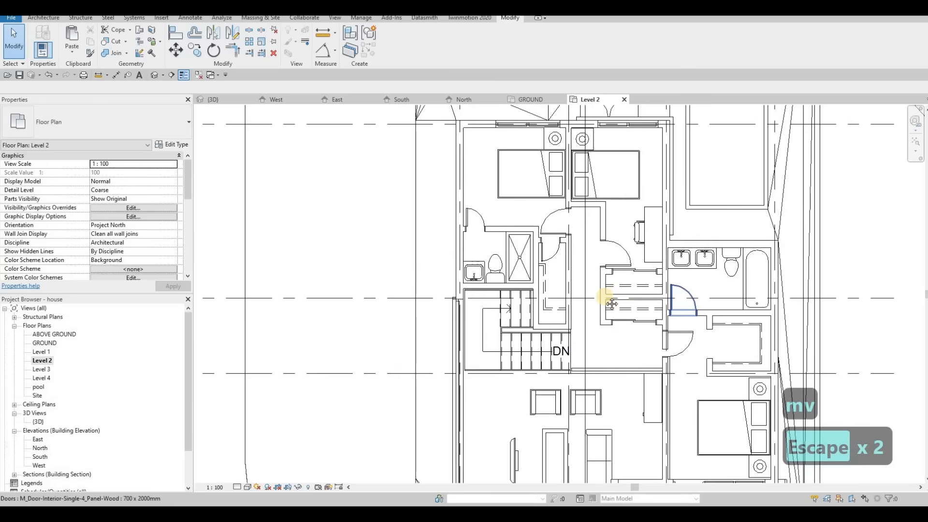
scroll(612, 304, "down", 3)
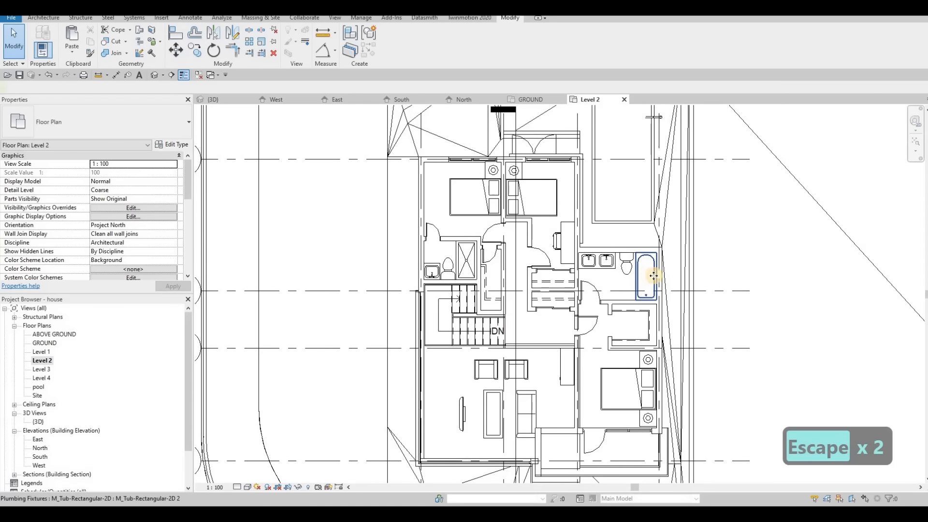
left_click(654, 275)
key("Escape")
key("Escape")
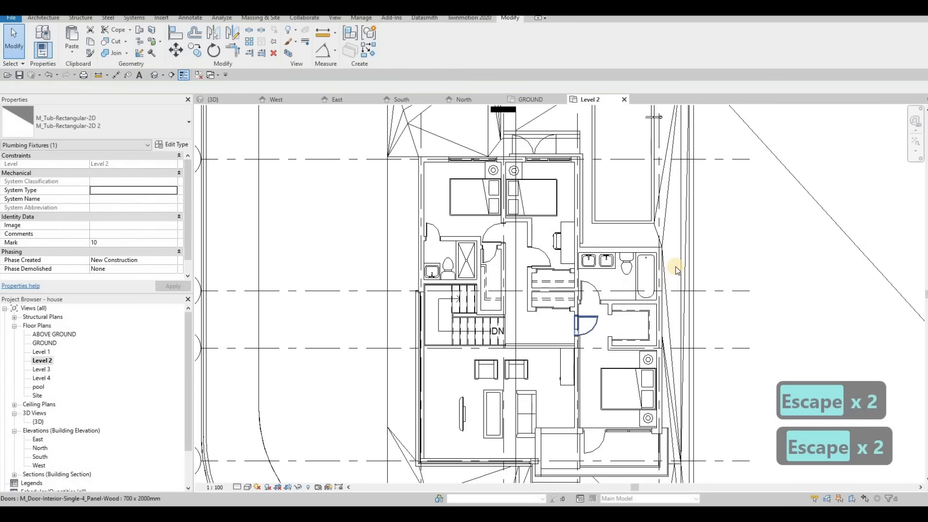
middle_click_drag(624, 285, 663, 293)
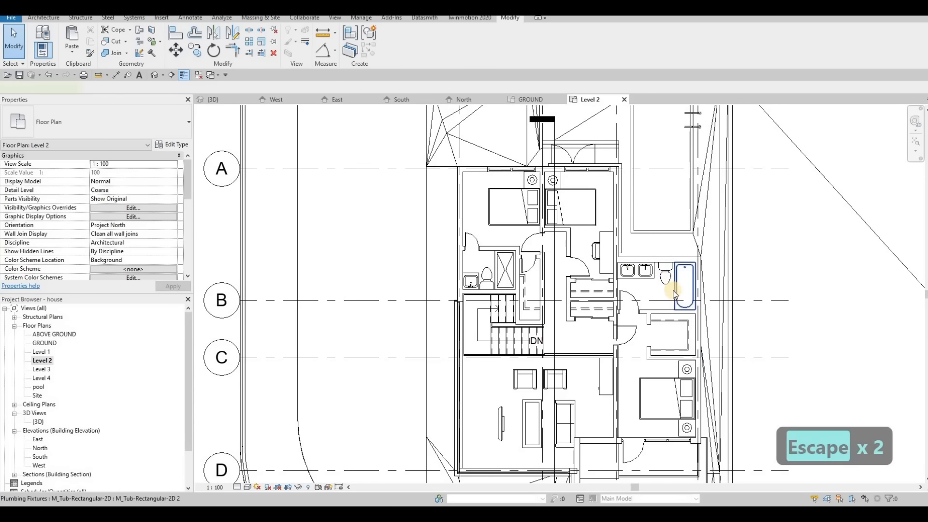
left_click(675, 294)
scroll(606, 290, "down", 4)
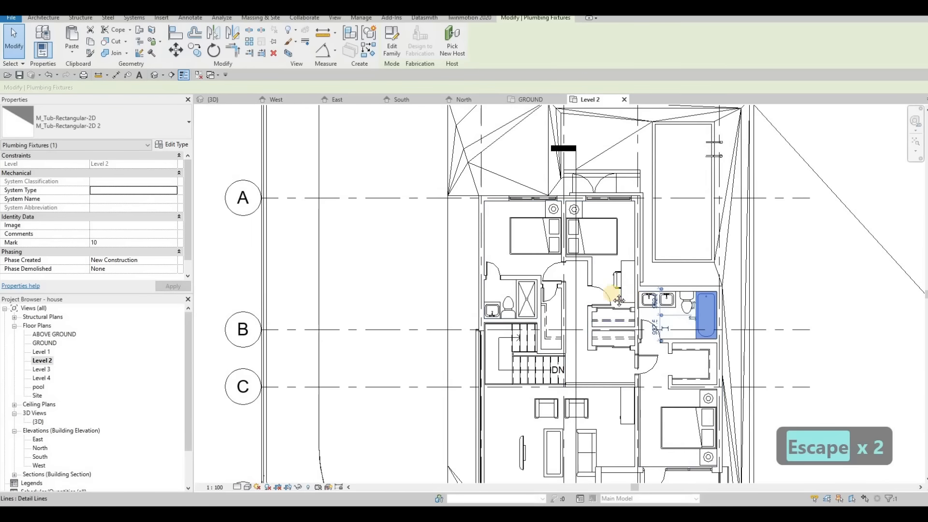
key("z")
key("p")
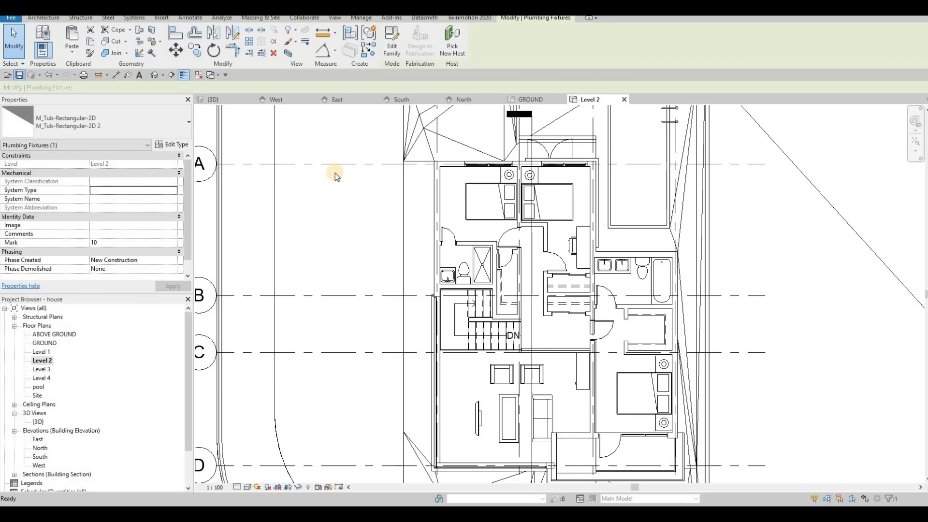
key("Escape")
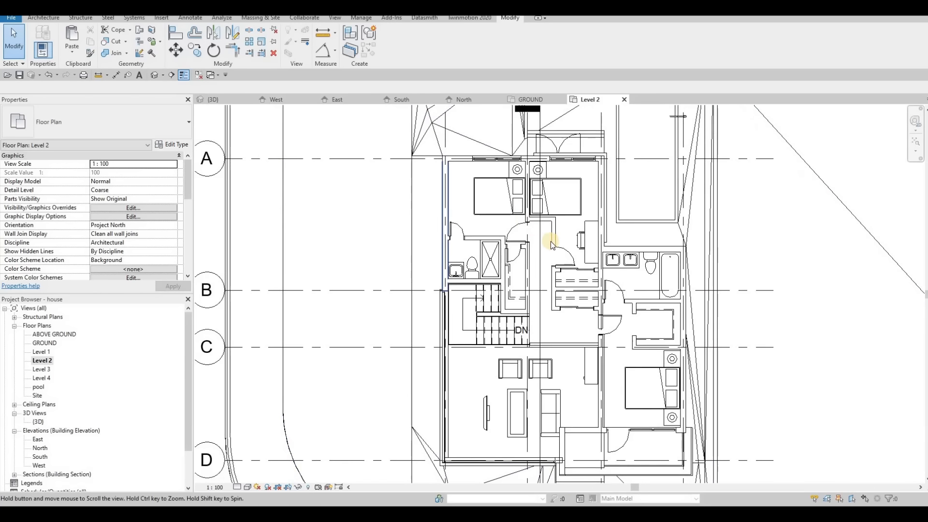
scroll(585, 245, "down", 3)
middle_click_drag(538, 284, 540, 299)
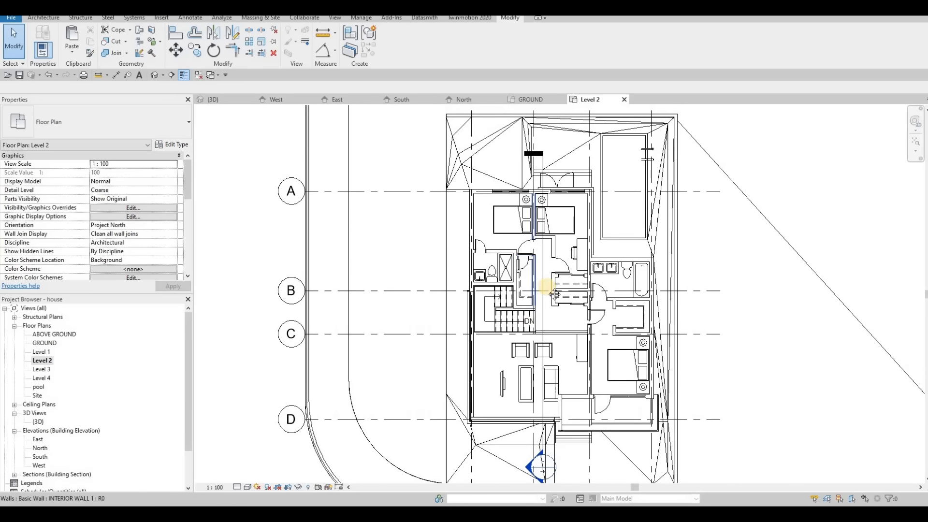
Examine the Level 2 bedrooms and the curtain wall windows along grid A.
mouse_move(573, 254)
middle_mouse_down()
mouse_move(585, 251)
mouse_move(572, 261)
middle_mouse_up()
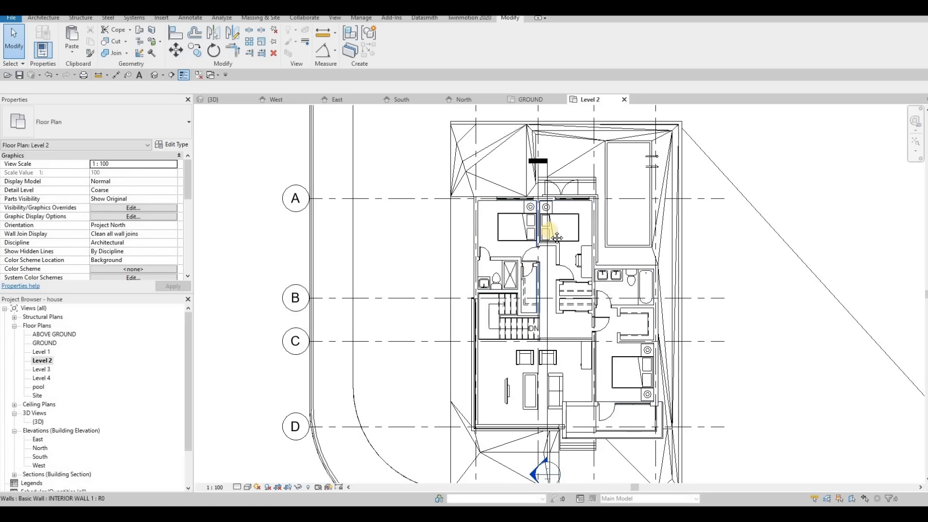
scroll(554, 230, "up", 3)
middle_click_drag(558, 229, 573, 206)
scroll(573, 207, "down", 1)
middle_click_drag(511, 168, 504, 200)
middle_click_drag(481, 160, 501, 166)
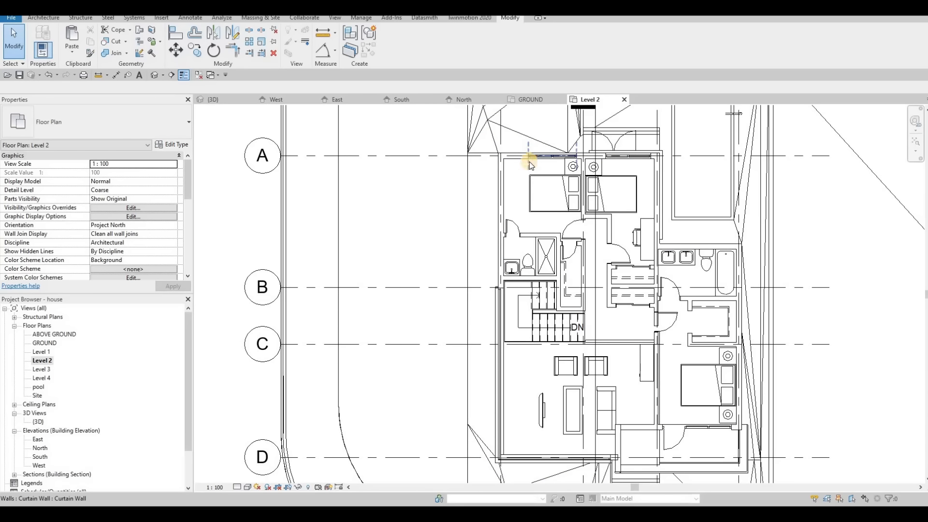
left_click(530, 165)
key("Escape")
Draw a curtain wall like the balcony's, about 2590 mm long, along the stair-side bedroom's outer side wall between its bathroom and grid A.
middle_click_drag(708, 452, 701, 316)
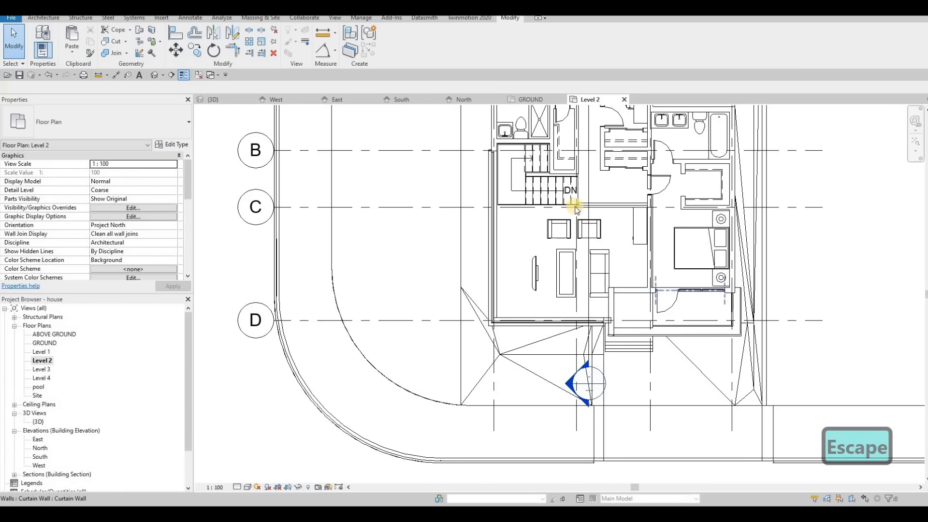
key("c")
key("s")
middle_click_drag(494, 114, 507, 218)
scroll(506, 208, "up", 2)
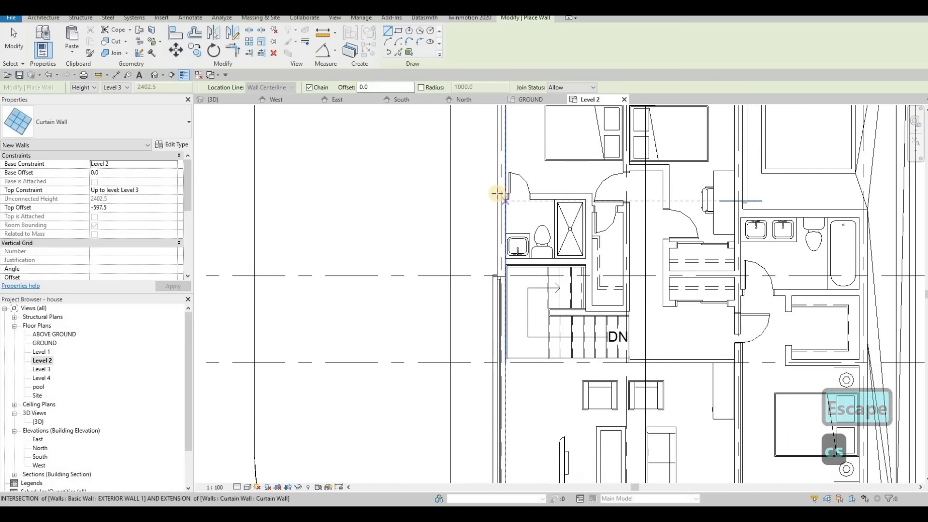
scroll(499, 193, "up", 2)
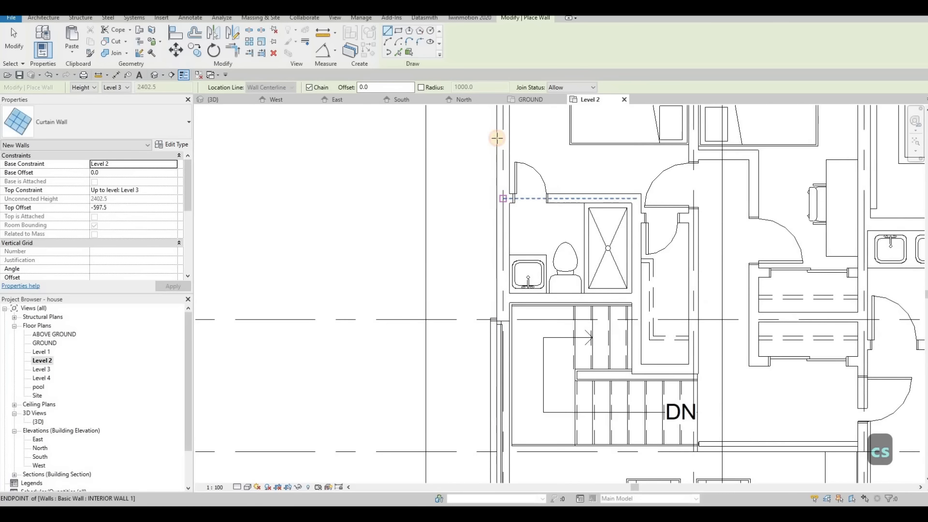
left_click(494, 142)
middle_click_drag(504, 270, 505, 364)
key("Escape")
left_click(503, 280)
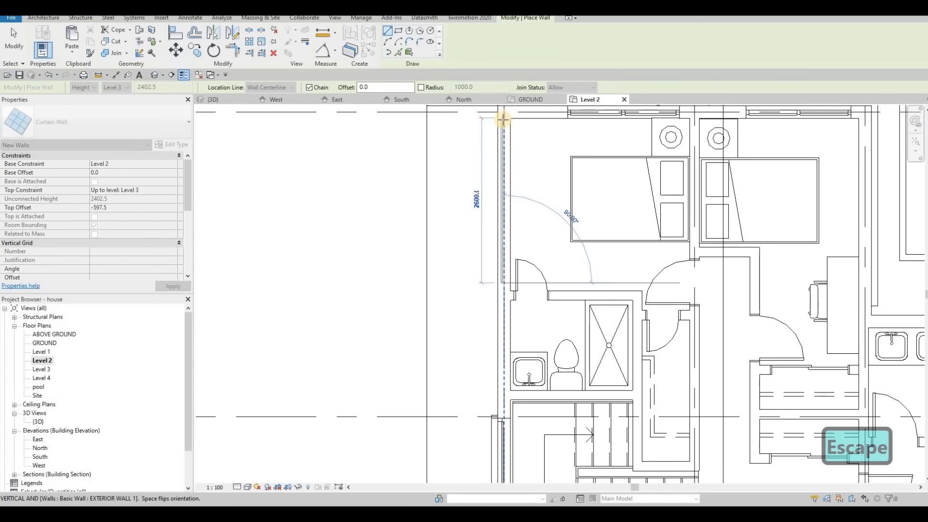
left_click(534, 131)
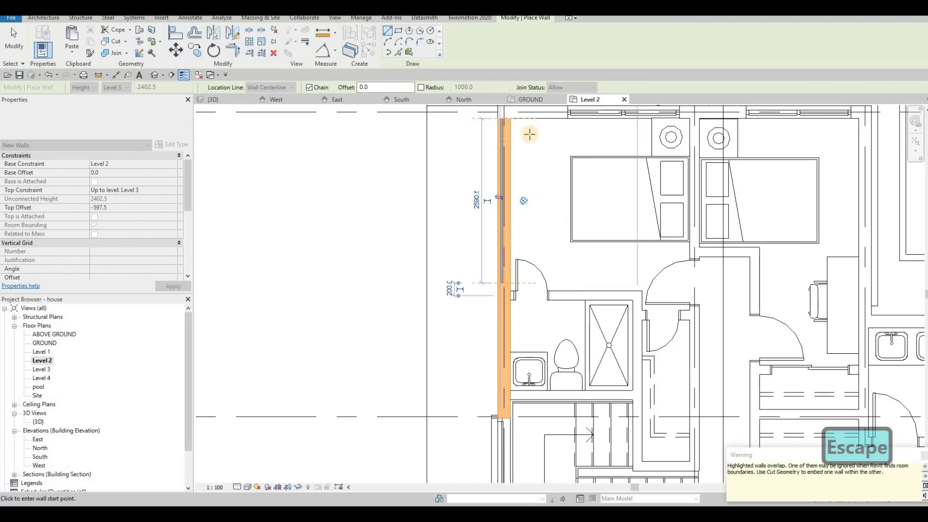
key("Escape")
key("Escape")
scroll(565, 227, "down", 3)
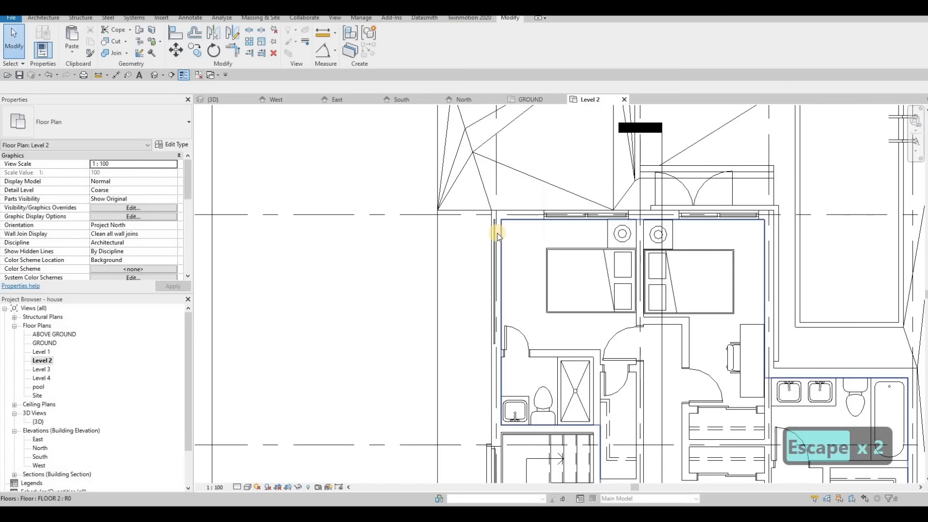
Examine the Level 2 floor plan around the north-west bedroom and its existing curtain walls.
left_click(489, 283)
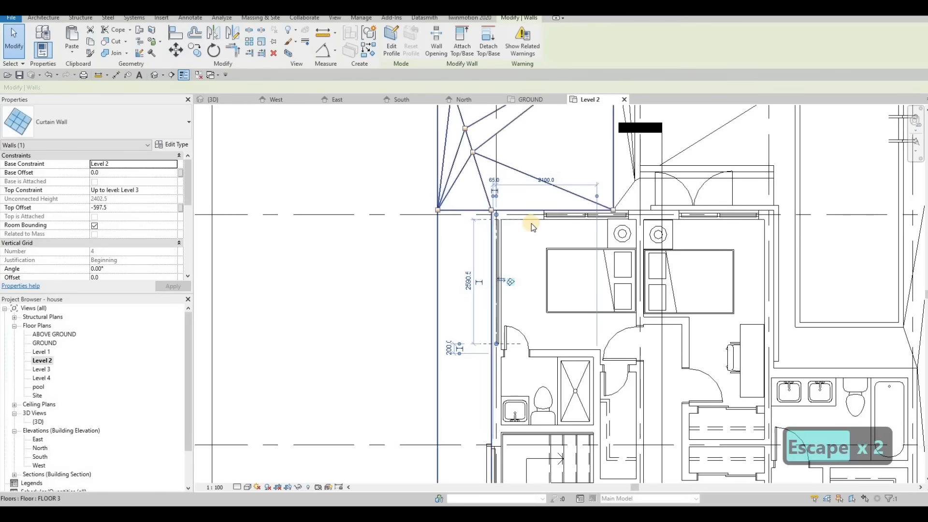
scroll(547, 239, "up", 3)
key("Escape")
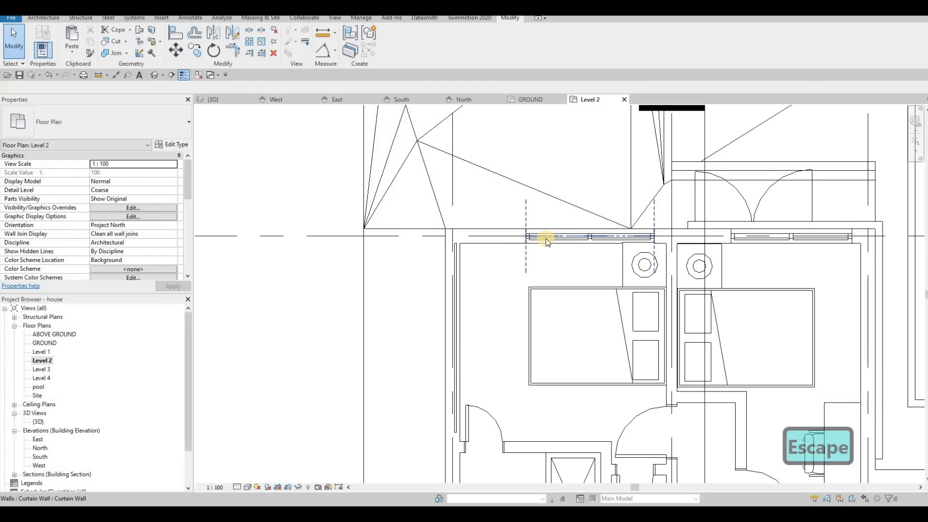
scroll(532, 220, "down", 2)
left_click(611, 277)
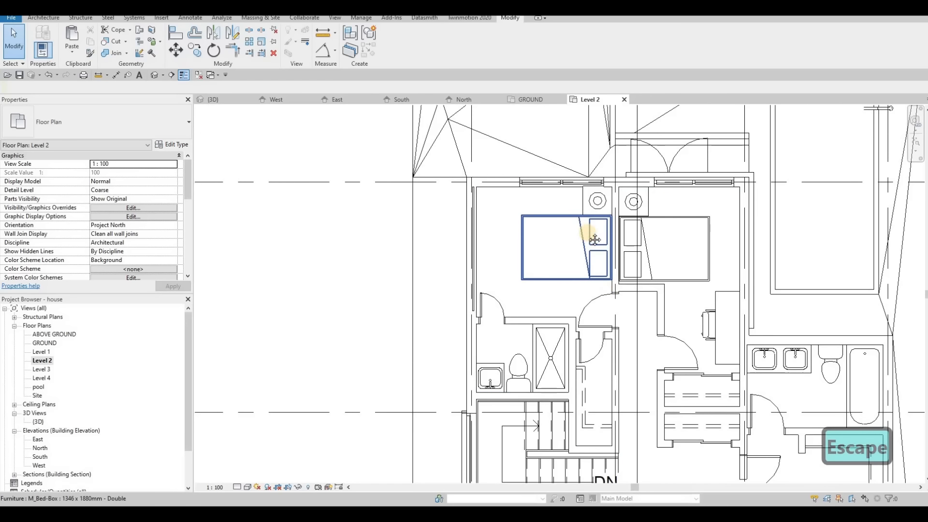
scroll(601, 171, "down", 2)
left_click(600, 141)
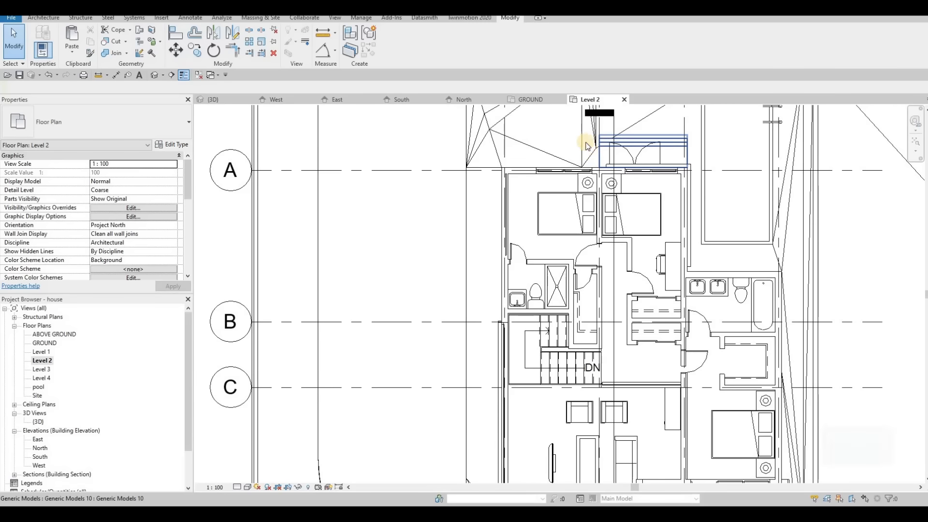
left_click(559, 283)
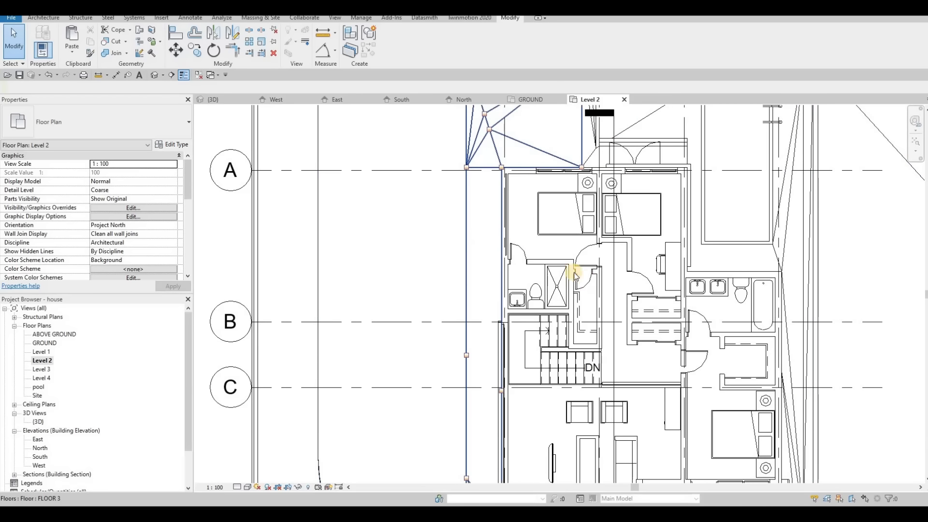
scroll(559, 283, "down", 1)
scroll(493, 266, "down", 2)
left_click(453, 233)
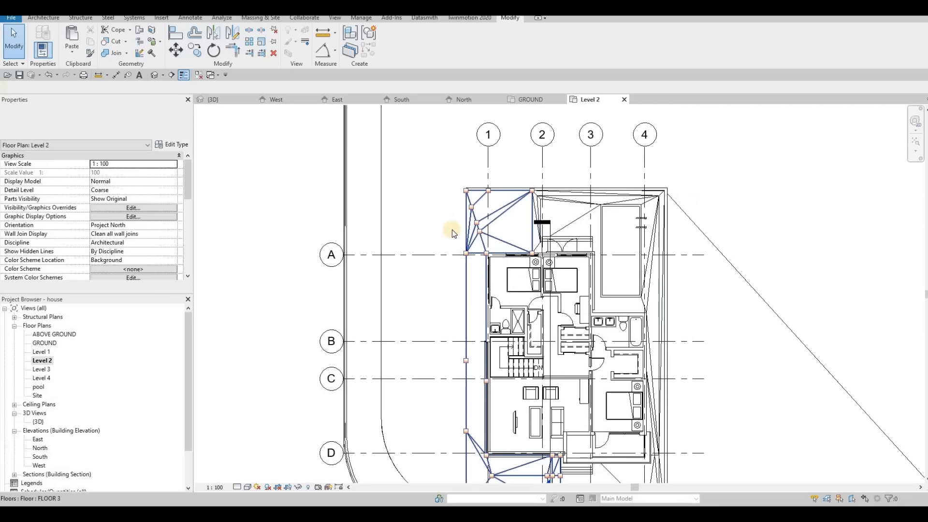
middle_click_drag(519, 308, 529, 248)
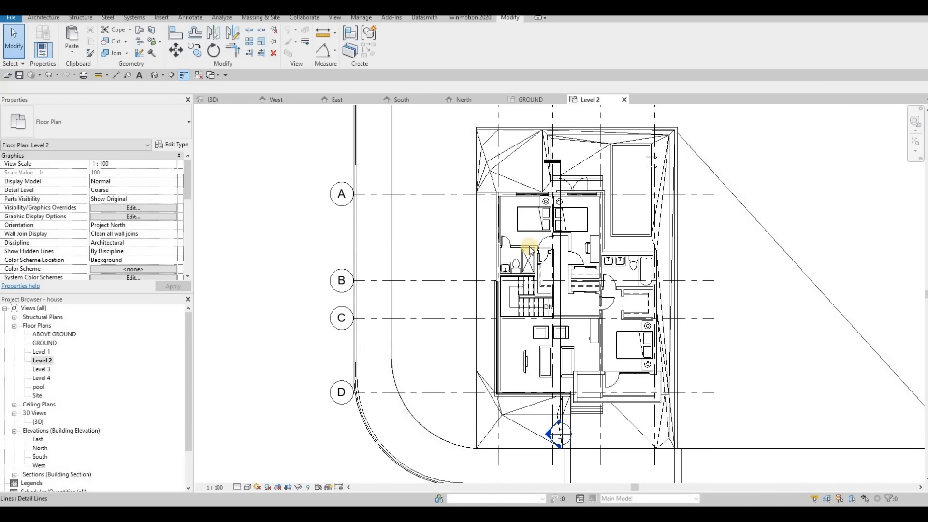
scroll(530, 250, "up", 3)
key("Escape")
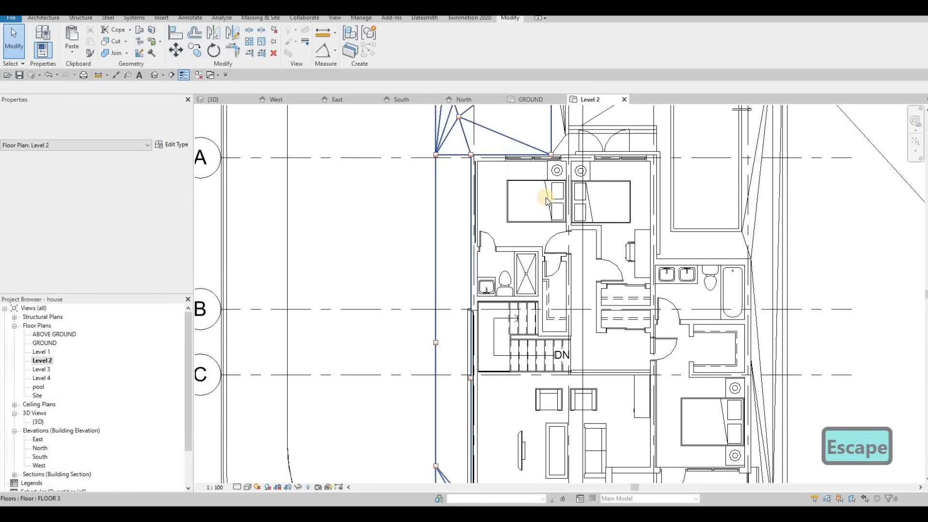
scroll(546, 201, "down", 1)
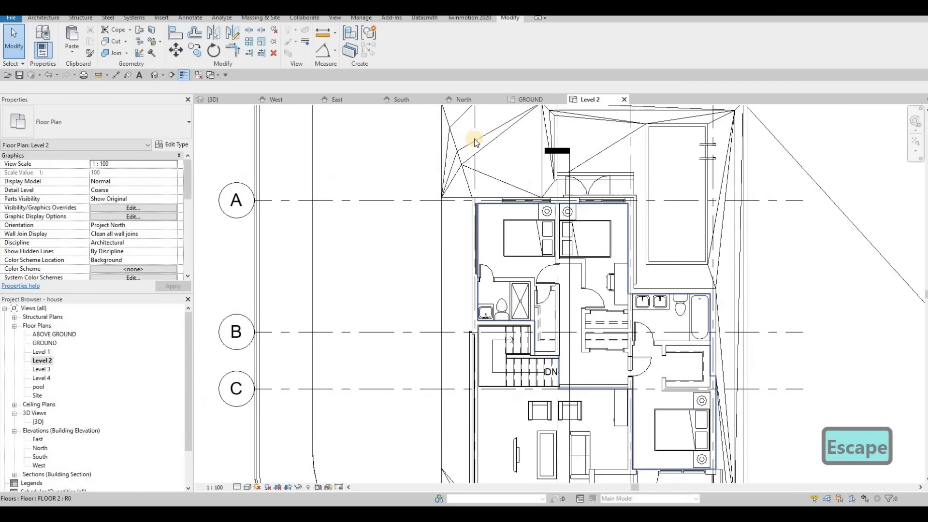
Delete the curtain wall window in the north wall of the north-west bedroom.
key("Escape")
left_click(521, 202)
key("Delete")
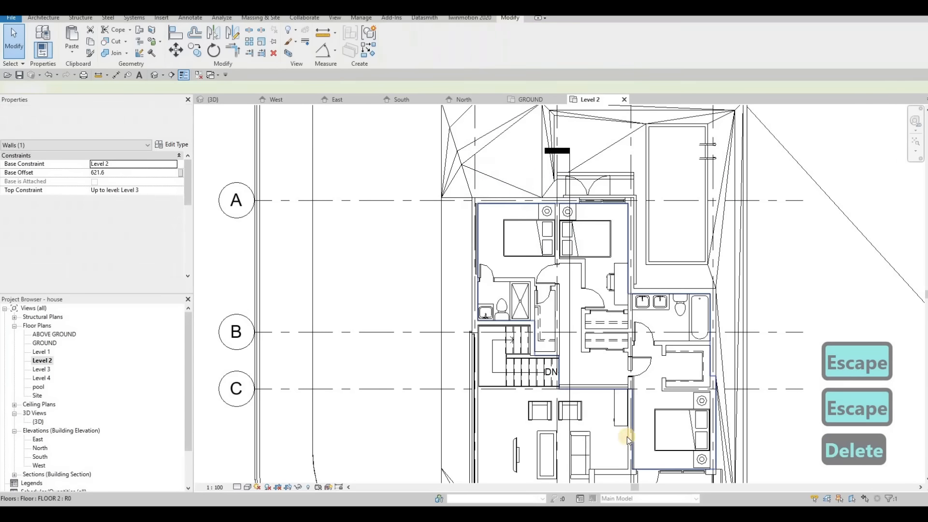
middle_click_drag(682, 472, 663, 352)
key("Escape")
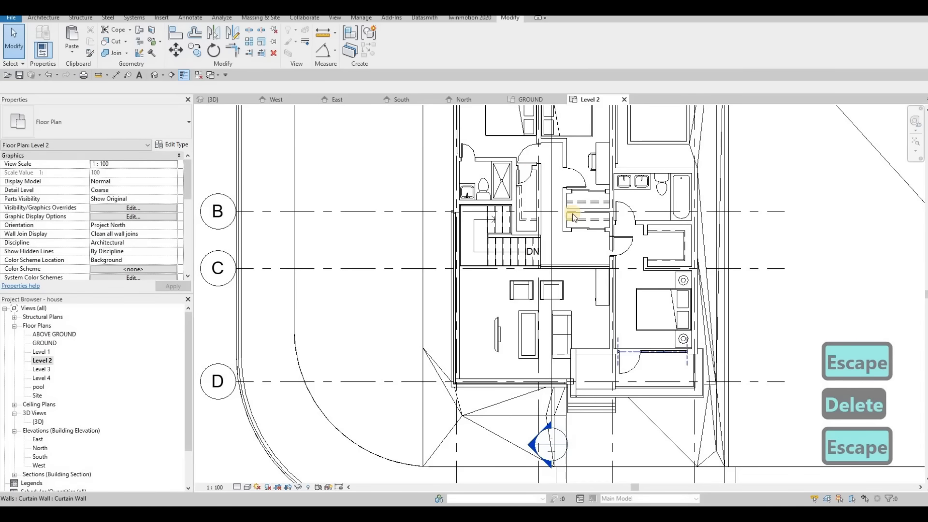
Create a similar curtain wall, 2845 mm long, along the north-west bedroom's north exterior wall up to its west corner.
left_click(638, 352)
key("c")
key("s")
middle_click_drag(544, 116, 584, 257)
scroll(578, 237, "up", 2)
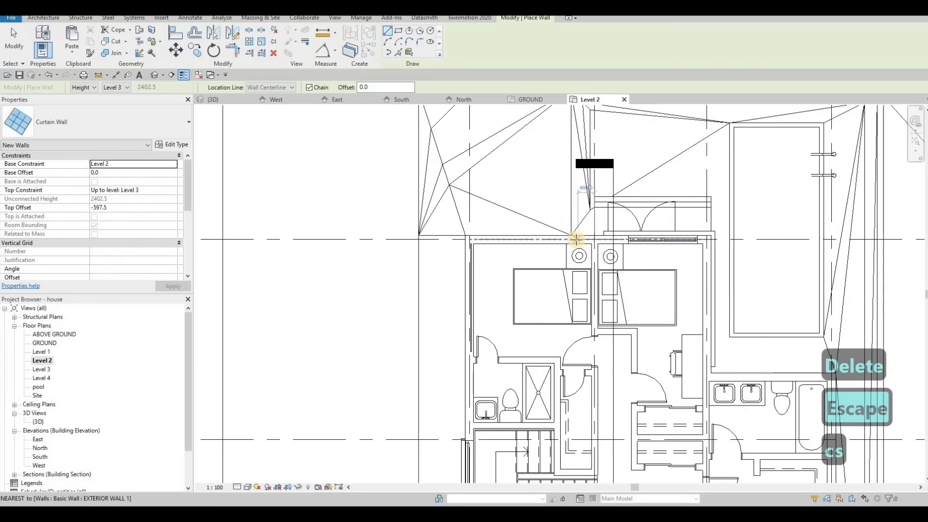
scroll(577, 239, "up", 2)
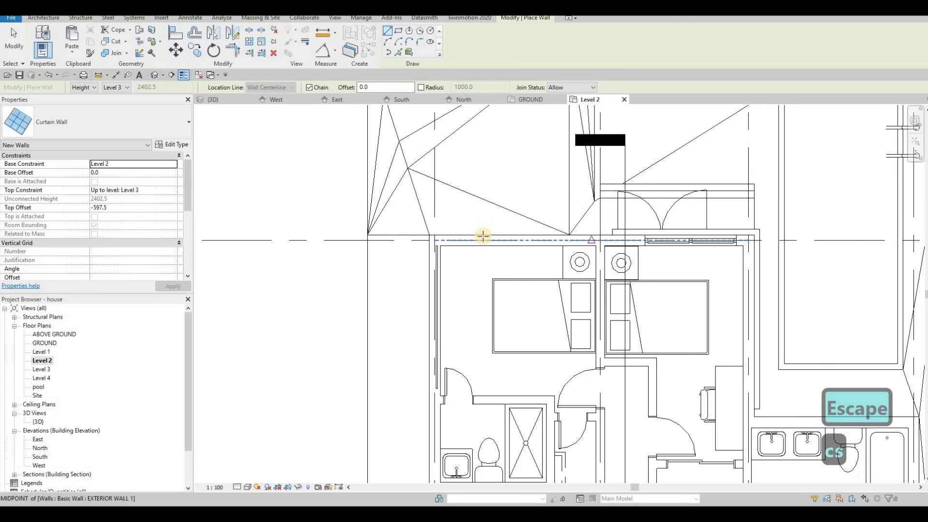
left_click(483, 237)
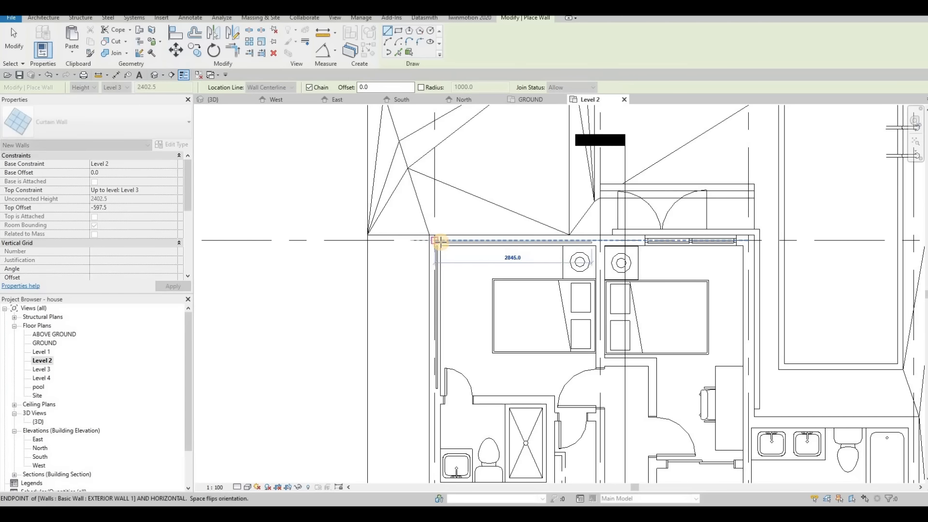
left_click(439, 241)
key("Escape")
key("Escape")
key("Escape")
Adjust the north end of the west curtain wall so it meets the new north curtain wall at the bedroom corner.
scroll(432, 247, "up", 3)
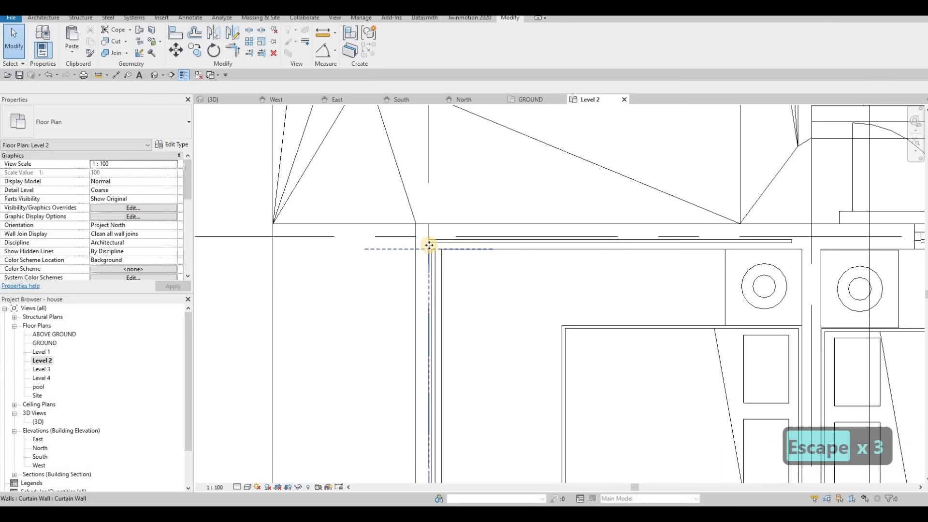
left_click(429, 242)
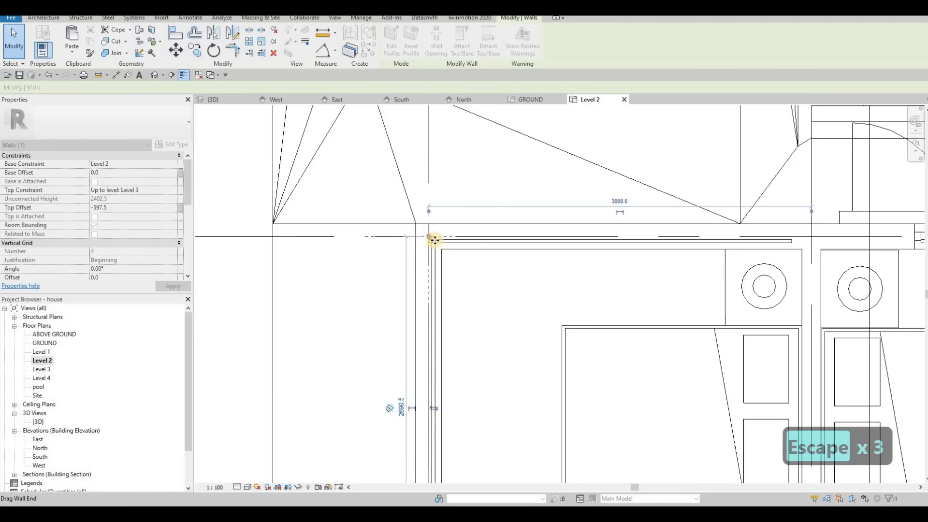
scroll(429, 239, "up", 2)
left_click_drag(429, 240, 487, 249)
left_click(430, 237)
key("Escape")
key("Escape")
scroll(659, 221, "down", 4)
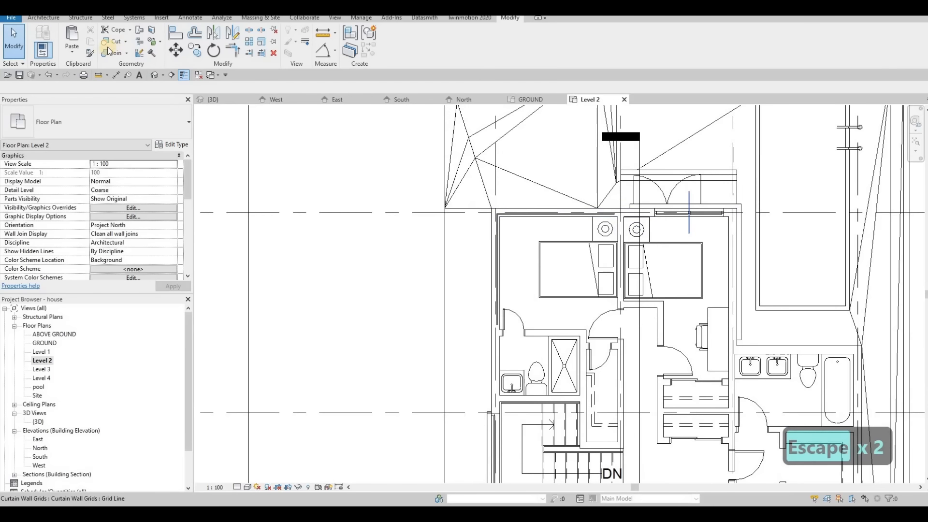
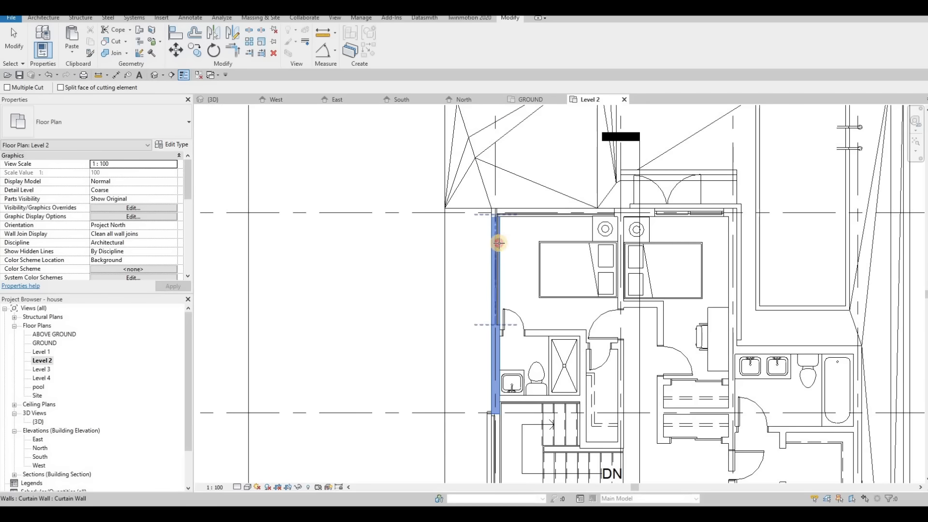
Cut the exterior walls with the two corner curtain walls and inspect the bedroom corner in the 3D view.
key("Escape")
key("Escape")
middle_click_drag(398, 183, 382, 180)
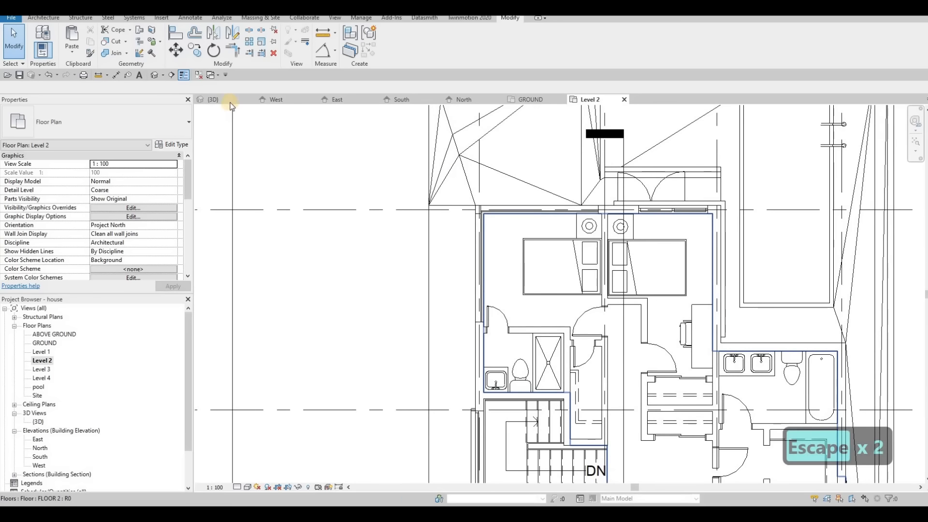
left_click(216, 100)
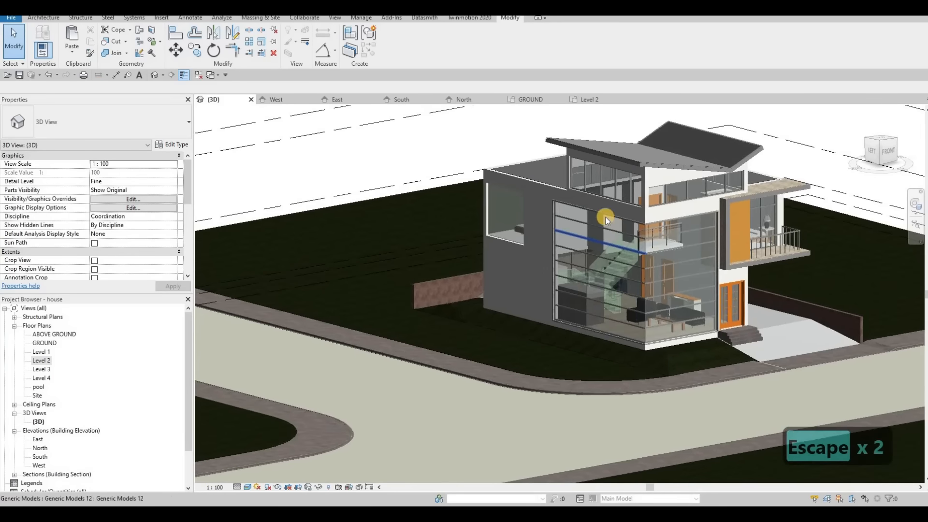
middle_click_drag(605, 216, 610, 202, "shift")
scroll(610, 202, "up", 3)
left_click(610, 202)
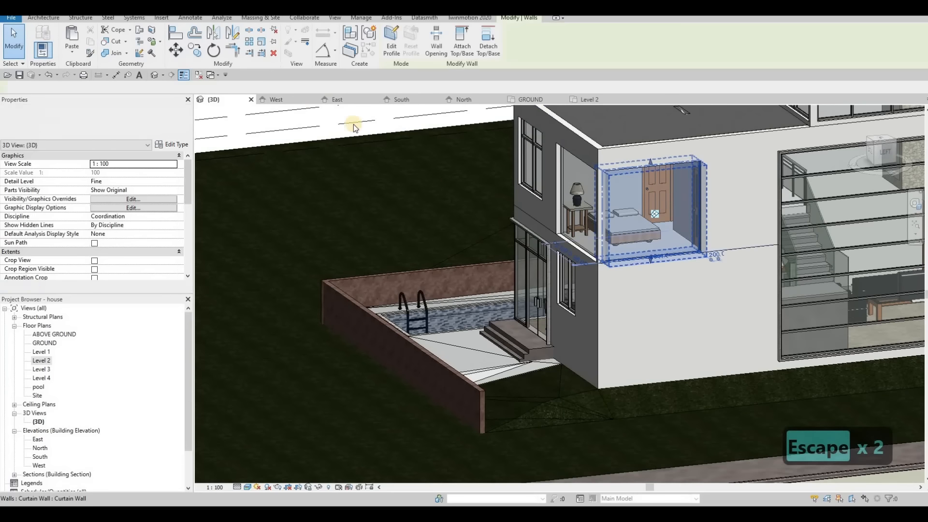
scroll(607, 194, "up", 3)
middle_click_drag(532, 191, 607, 193, "shift")
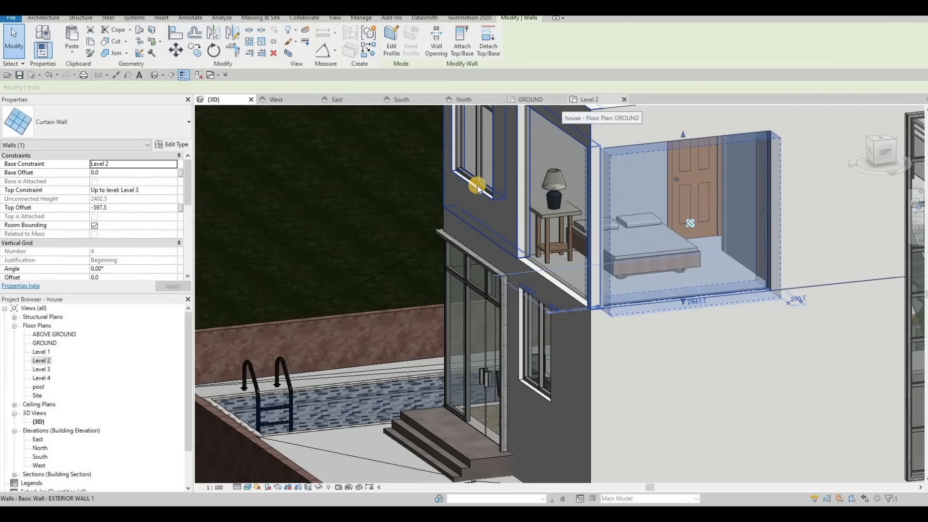
In the Level 2 plan, extend the north curtain wall's west end to the exterior wall's outer face, 2945 mm long.
key("ctrl+Tab")
key("Escape")
scroll(543, 302, "up", 5)
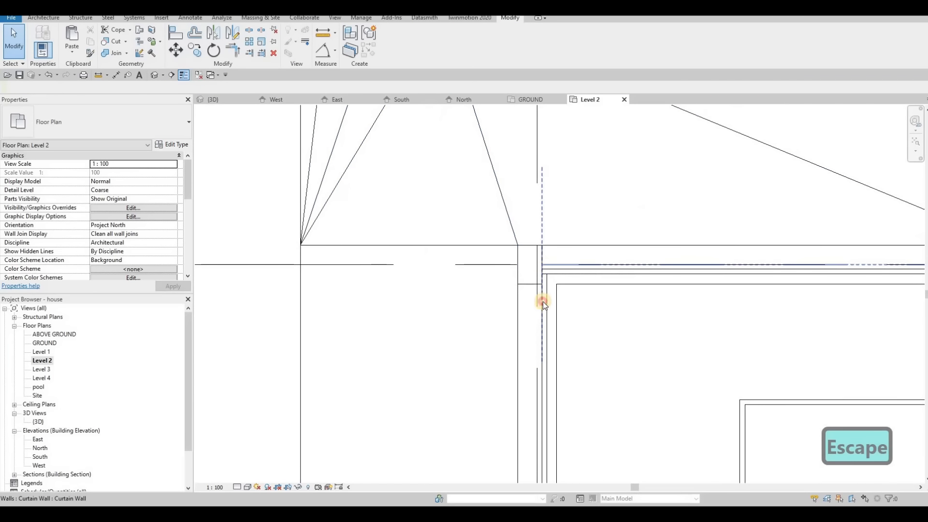
left_click(597, 265)
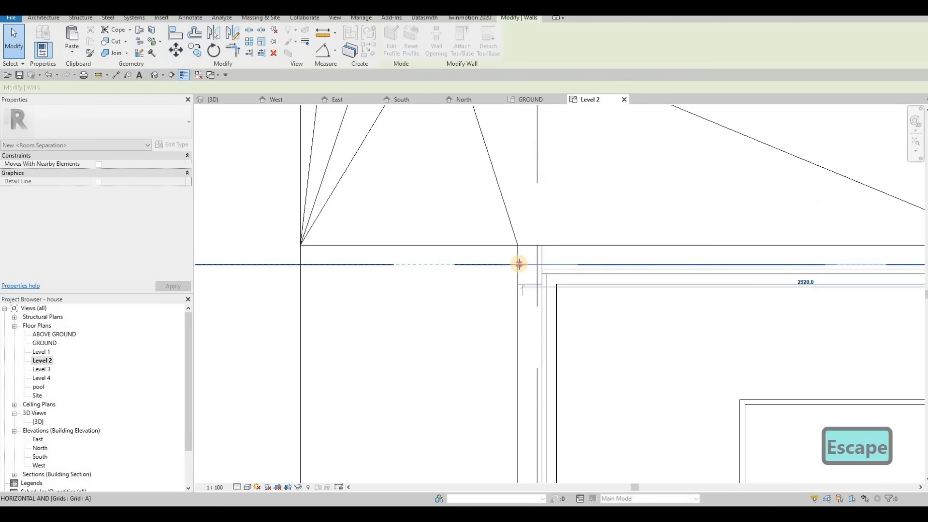
Flip the west curtain wall's orientation and nudge it three increments west, towards the exterior wall's outer face.
left_click(538, 287)
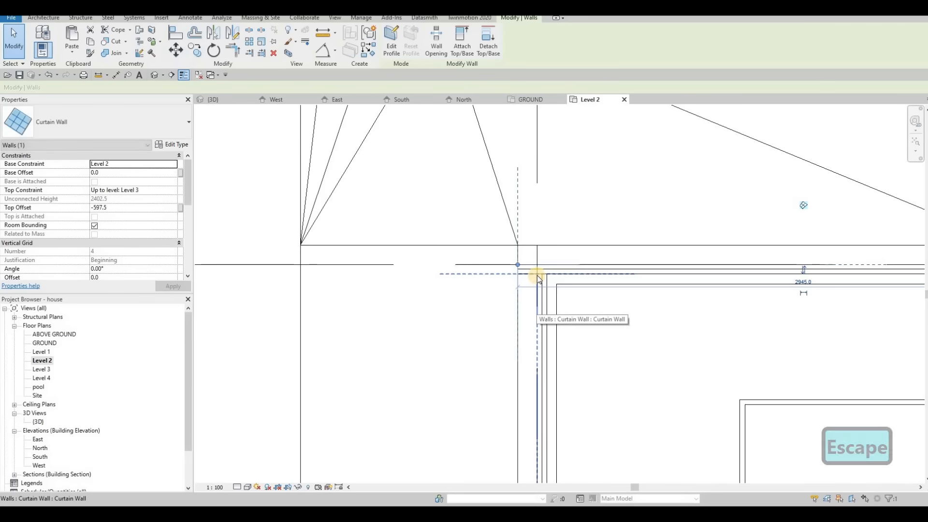
left_click_drag(518, 264, 537, 269)
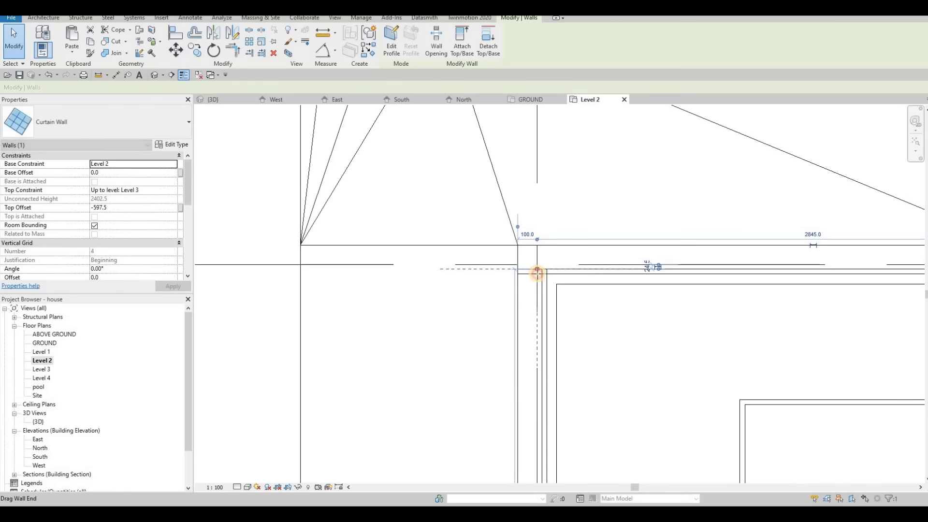
scroll(568, 221, "down", 2)
middle_click_drag(549, 286, 566, 217)
key("Escape")
left_click(565, 217)
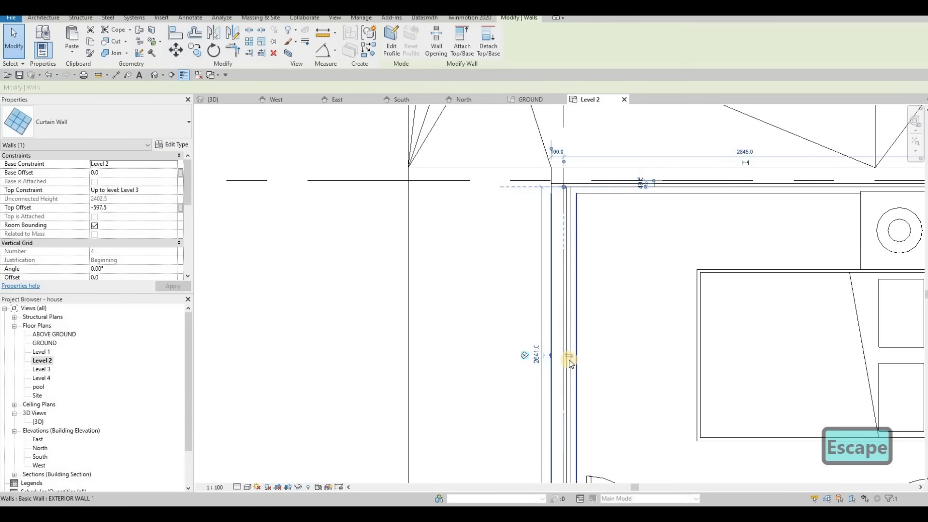
left_click(569, 357)
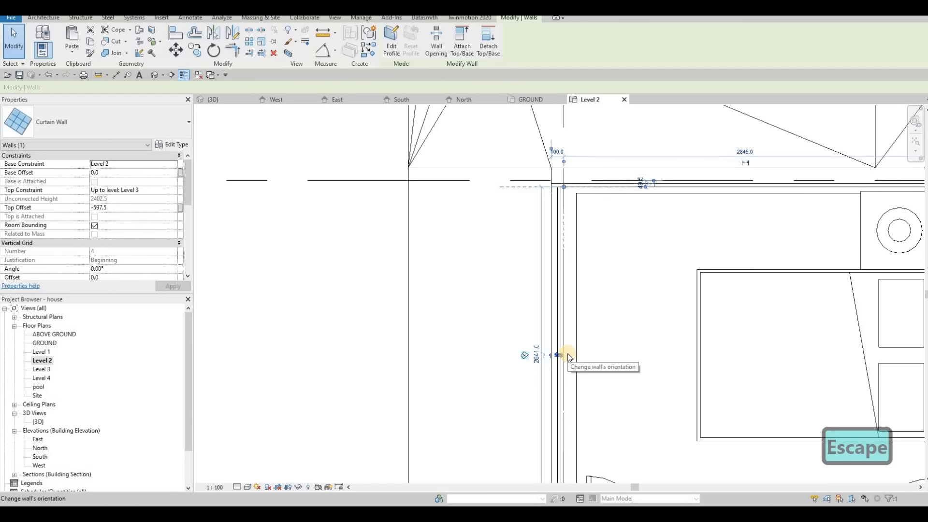
key("Left")
key("Left")
key("Left")
key("Escape")
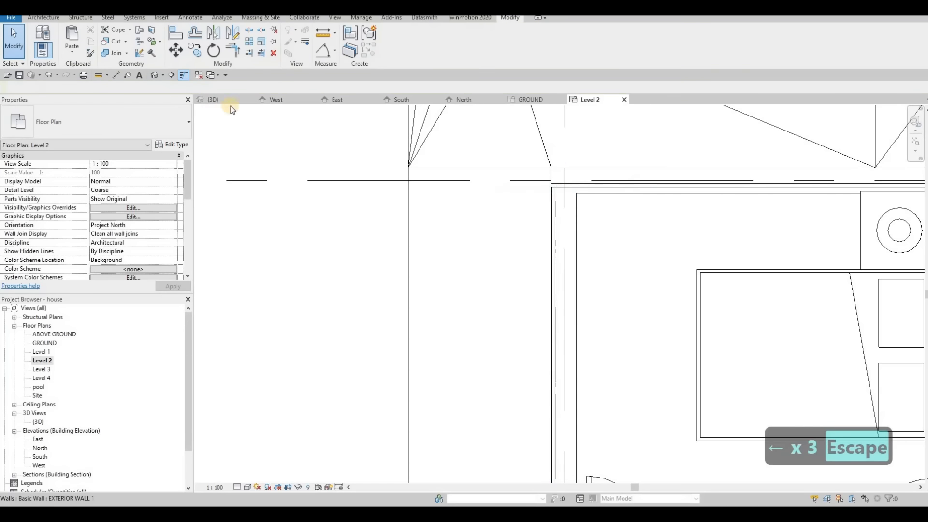
Check the glazed bedroom corner in 3D and open the front balcony frame generic model for in-place editing.
left_click(225, 100)
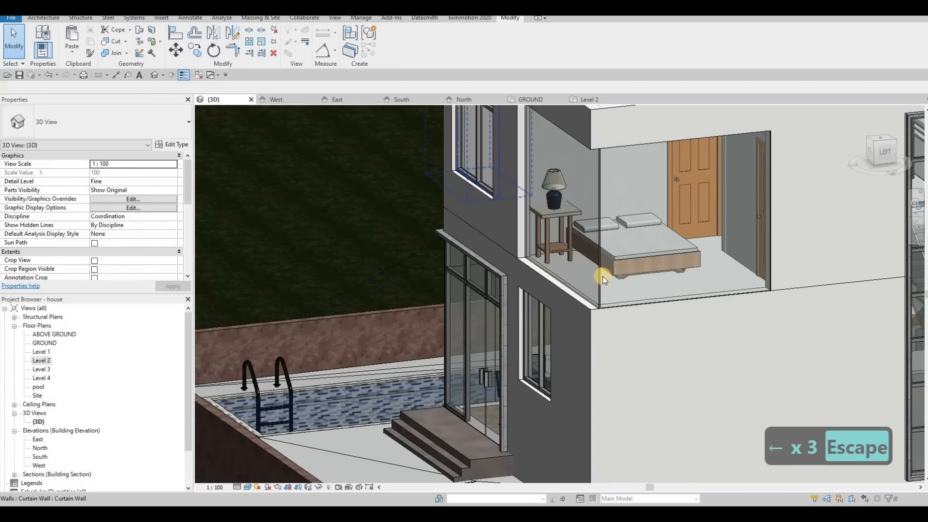
key("Escape")
scroll(634, 293, "down", 2)
middle_click_drag(686, 318, 580, 290, "shift")
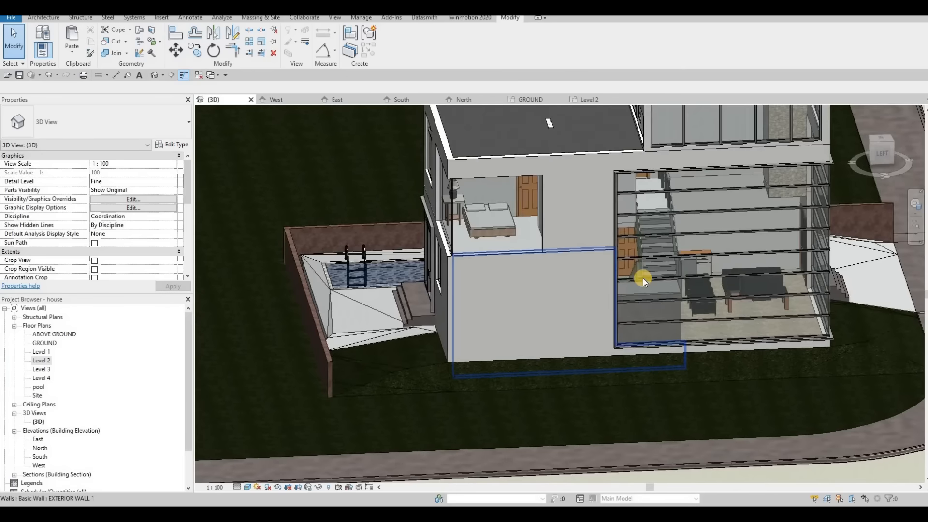
middle_click_drag(643, 277, 773, 237, "shift")
left_click(733, 240)
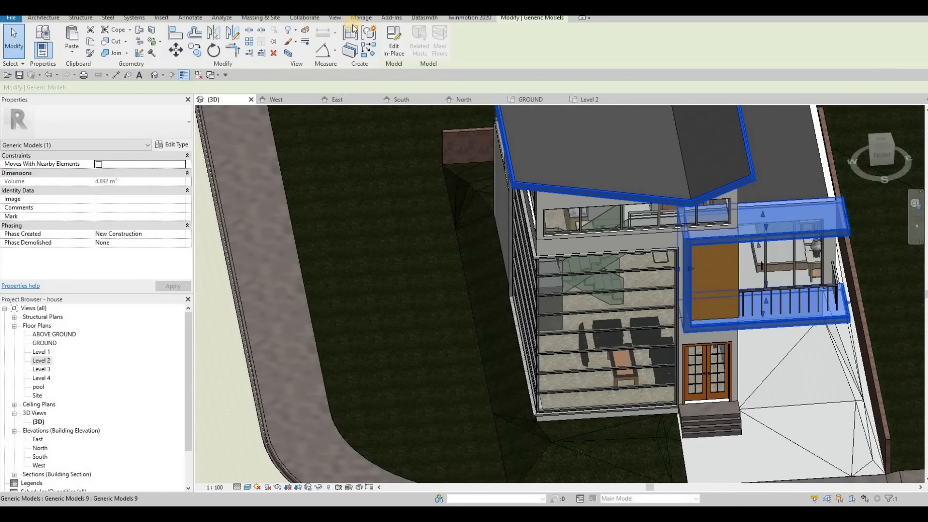
left_click(395, 39)
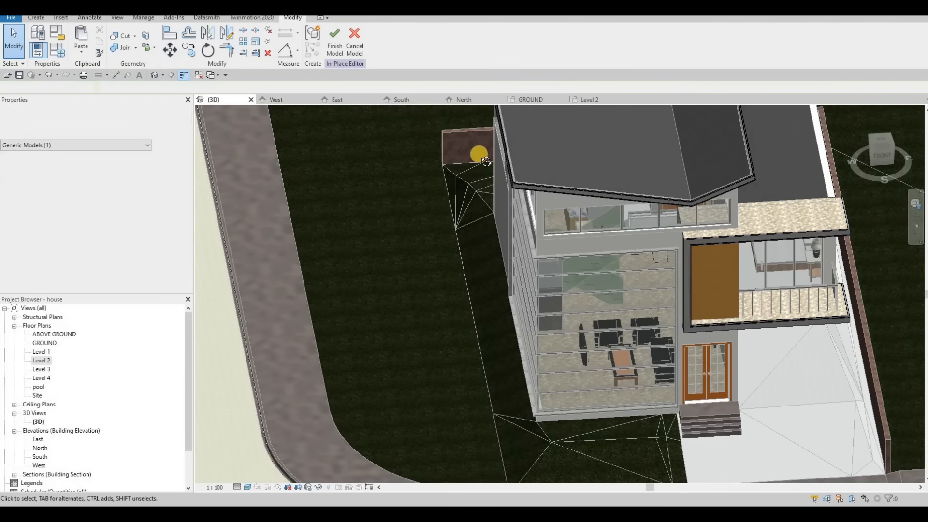
In the West elevation, select the front balcony frame's extrusion and copy its material name, Rubble.
middle_click_drag(559, 158, 493, 280, "shift")
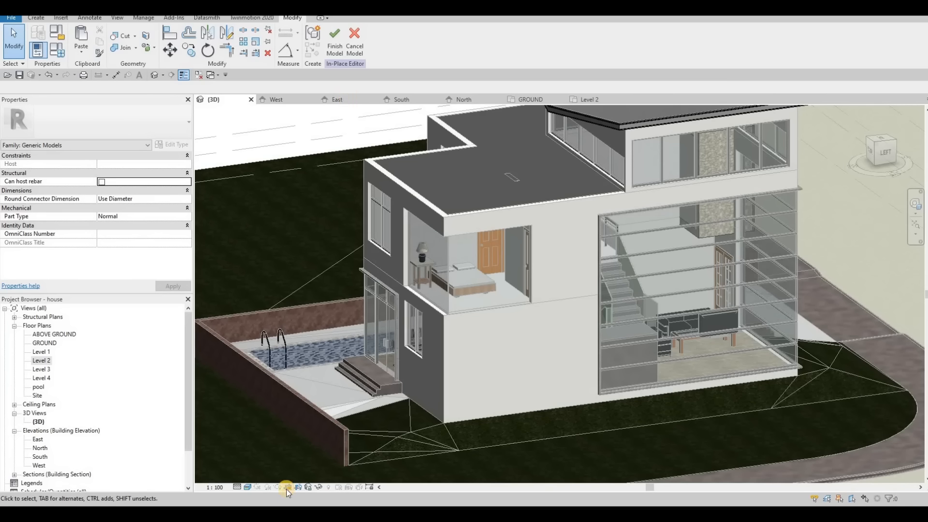
left_click(294, 104)
scroll(368, 295, "down", 3)
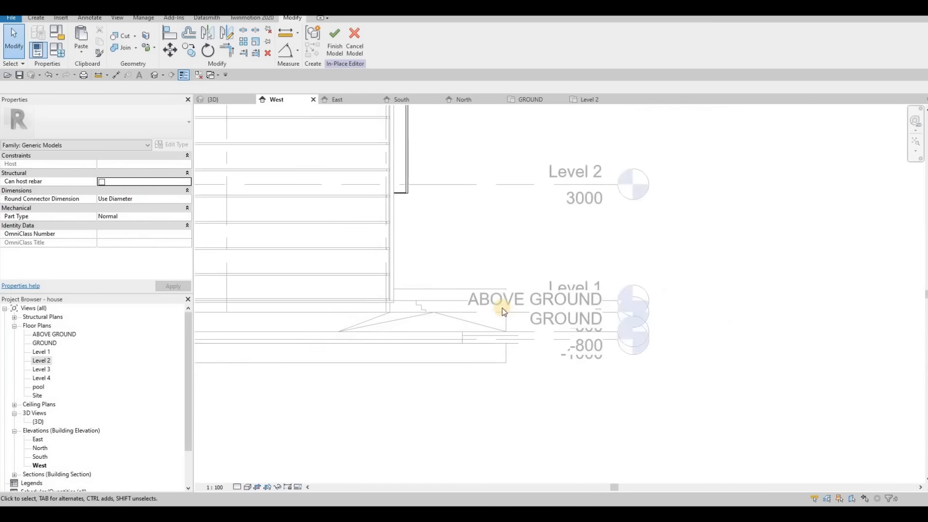
scroll(503, 312, "down", 5)
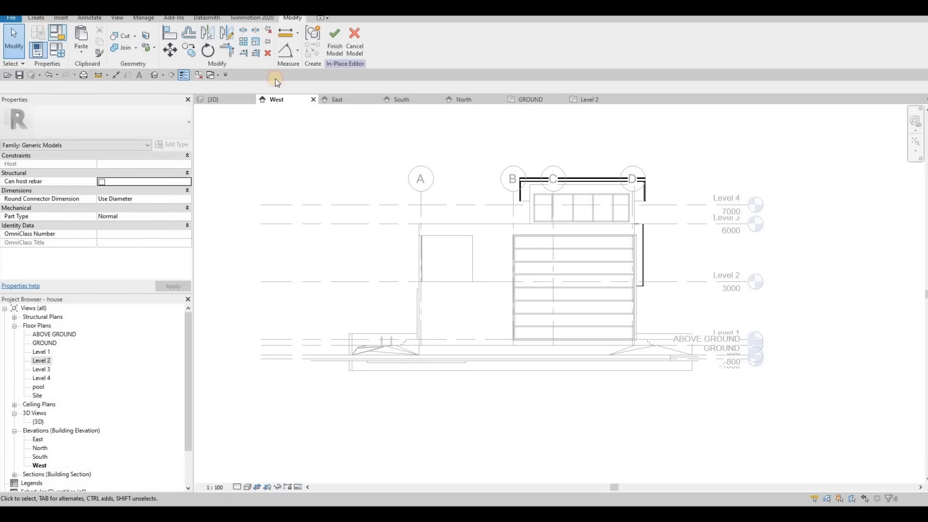
left_click(640, 248)
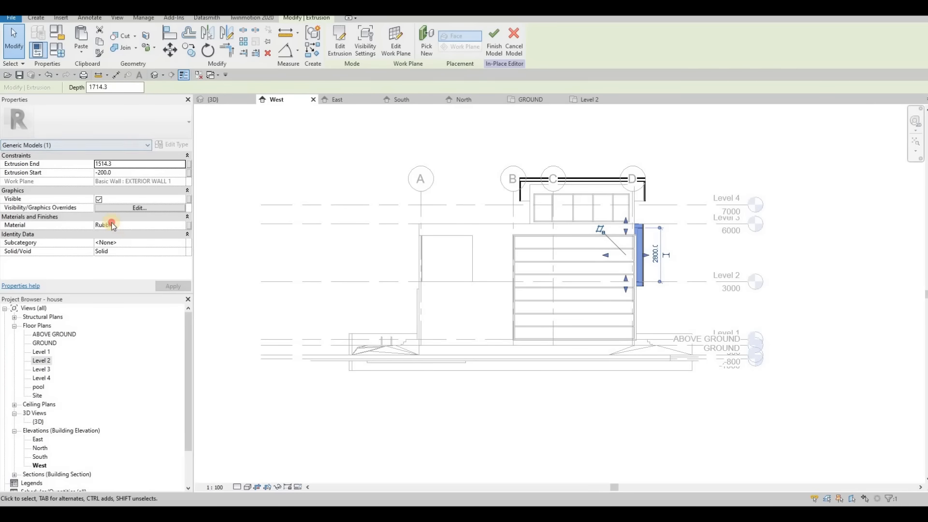
left_click(65, 224)
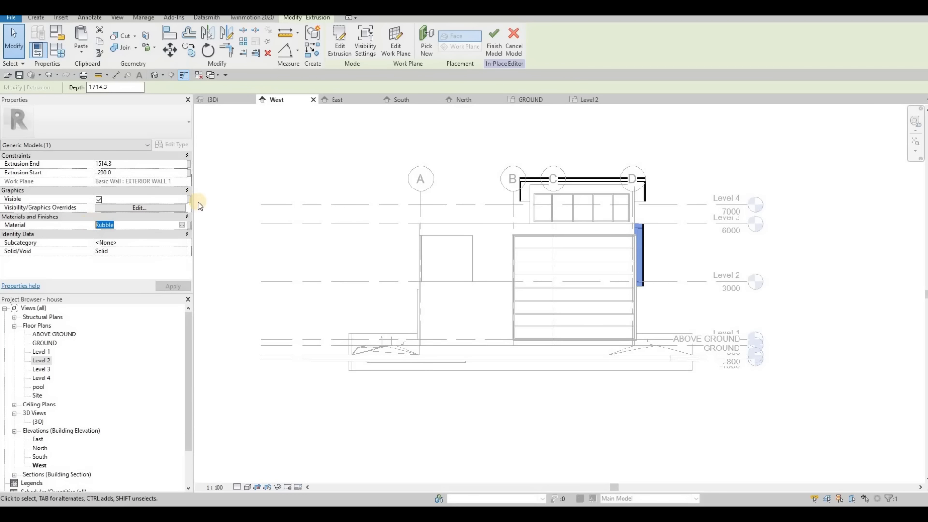
key("ctrl+c")
key("Escape")
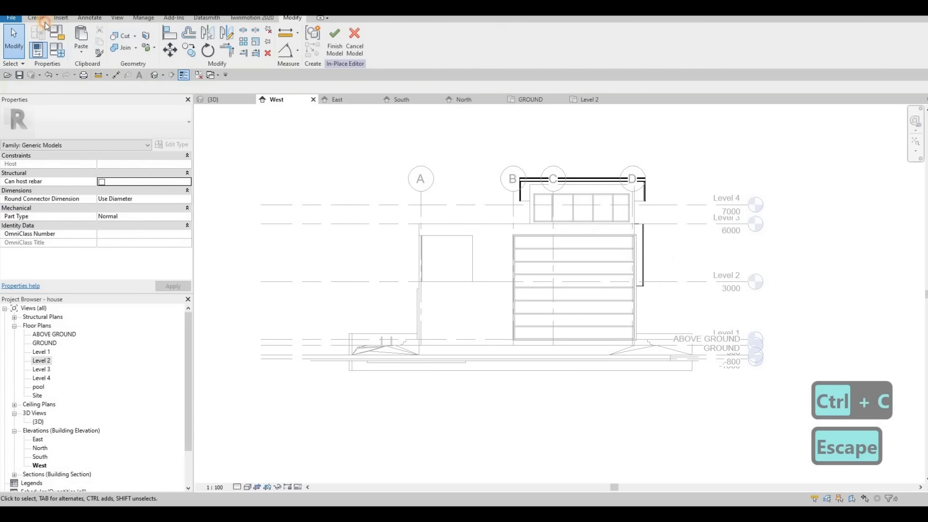
Start an extrusion on the west exterior wall's face and sketch a rectangle about 2915 mm long above the bedroom's corner glazing.
left_click(38, 19)
left_click(442, 313)
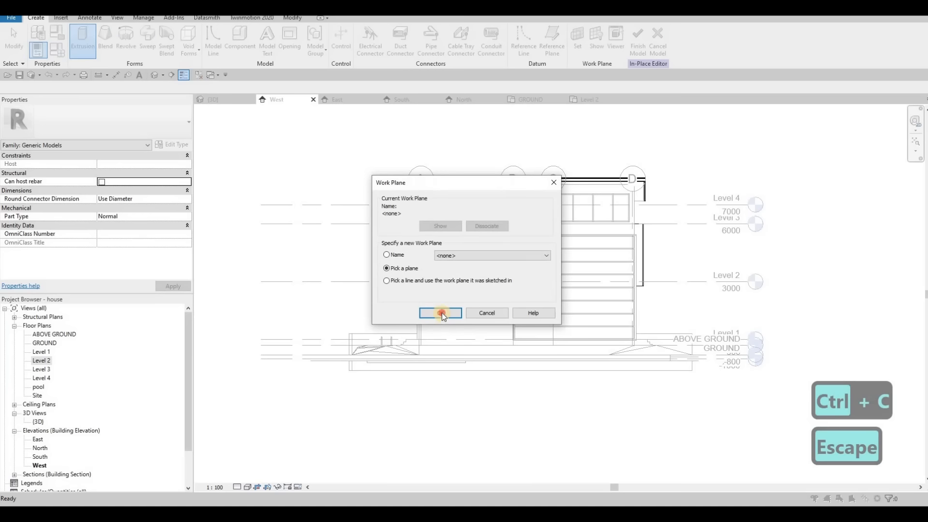
left_click(420, 243)
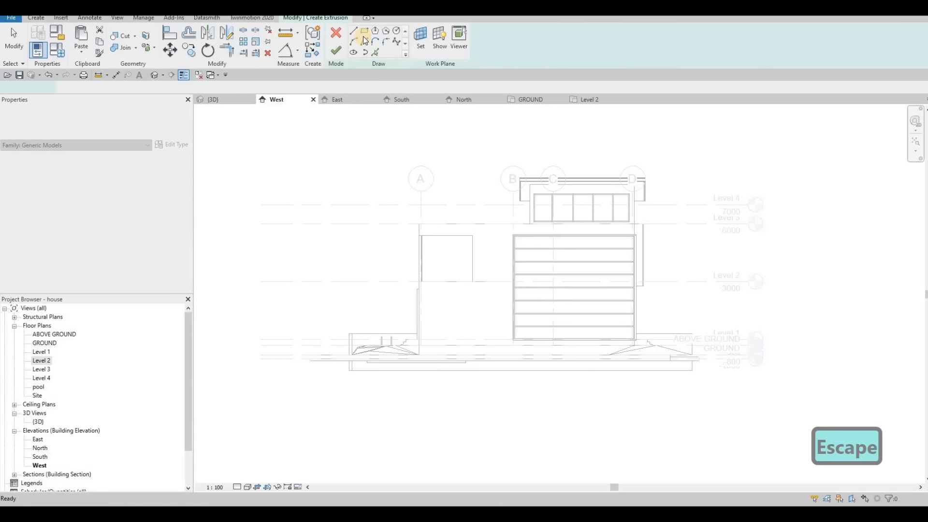
left_click(364, 31)
scroll(417, 255, "up", 4)
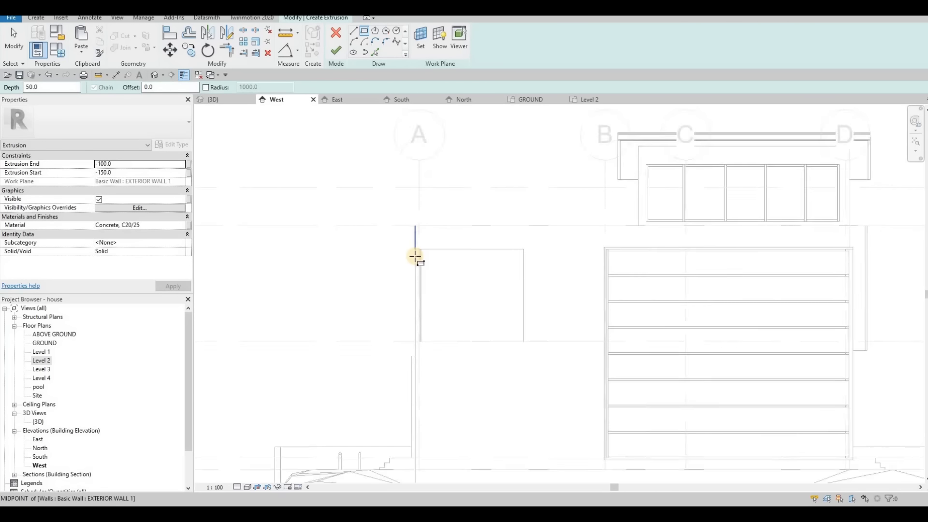
left_click(415, 257)
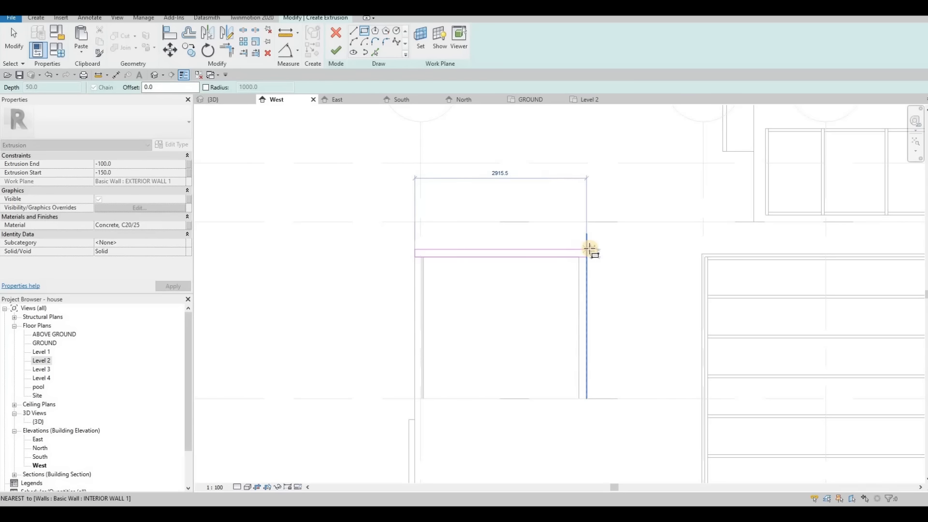
left_click(587, 246)
key("Escape")
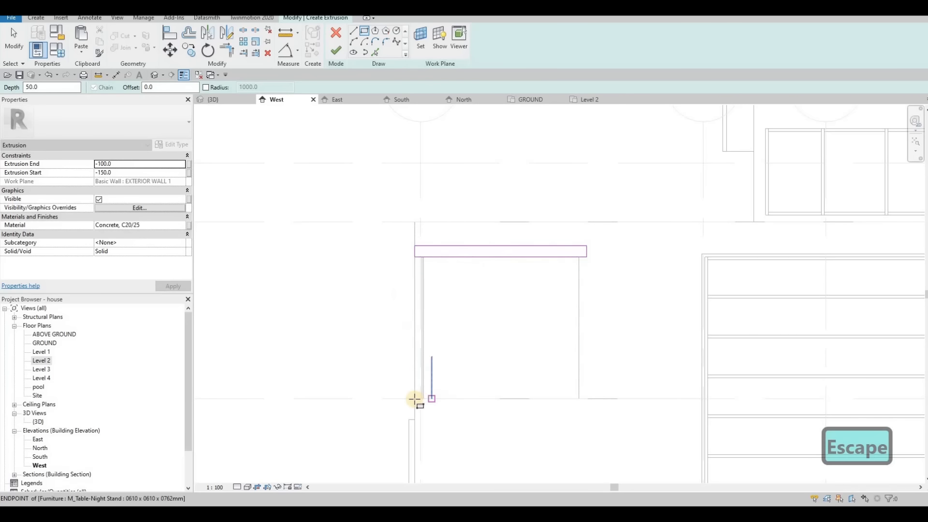
Sketch a second rectangle, about 2700 mm long and 200 mm high, directly below the corner glazing at Level 2.
left_click(415, 399)
left_click(573, 410)
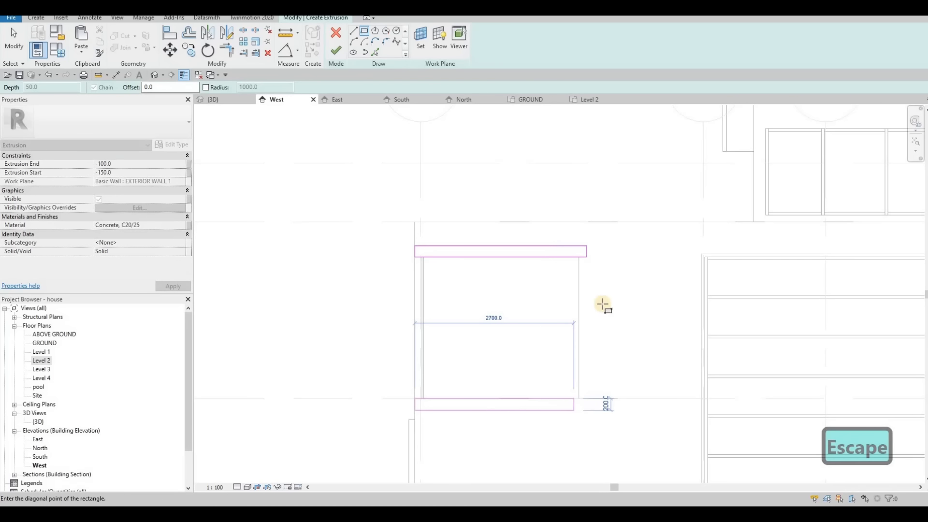
key("Escape")
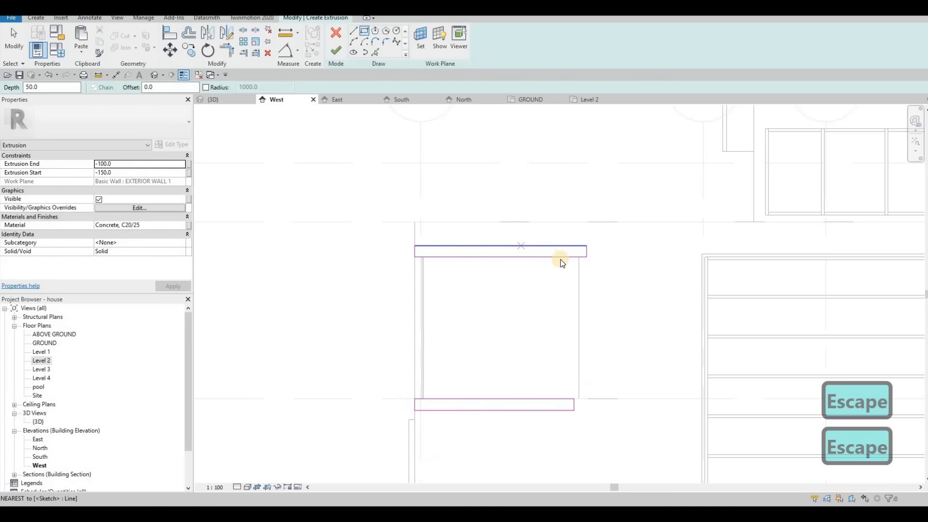
key("Escape")
key("Escape")
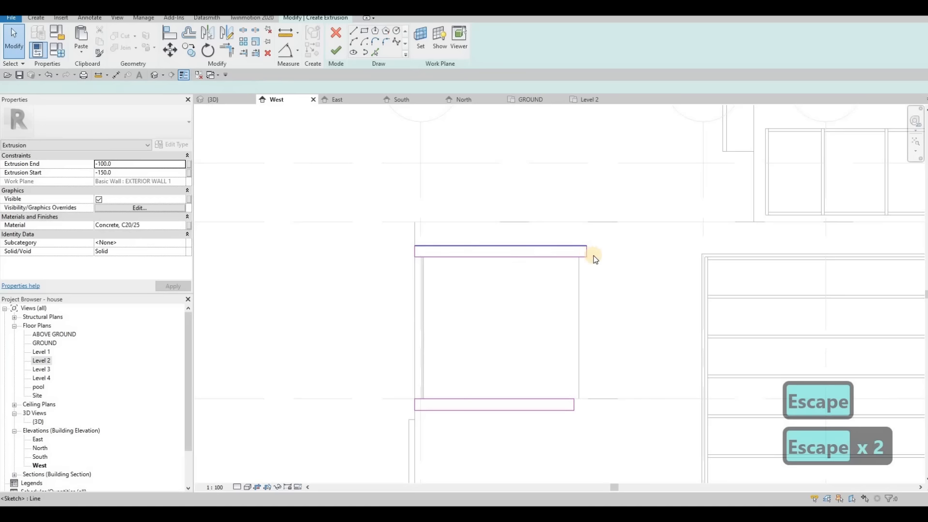
Set the height of the rectangle above the glazing to 200 mm.
left_click(600, 254)
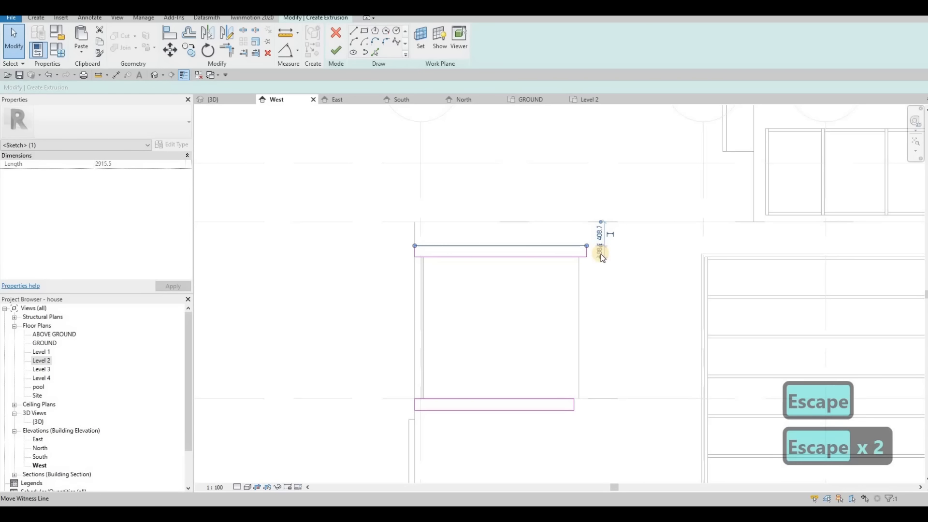
scroll(603, 258, "up", 3)
left_click(601, 254)
type("200")
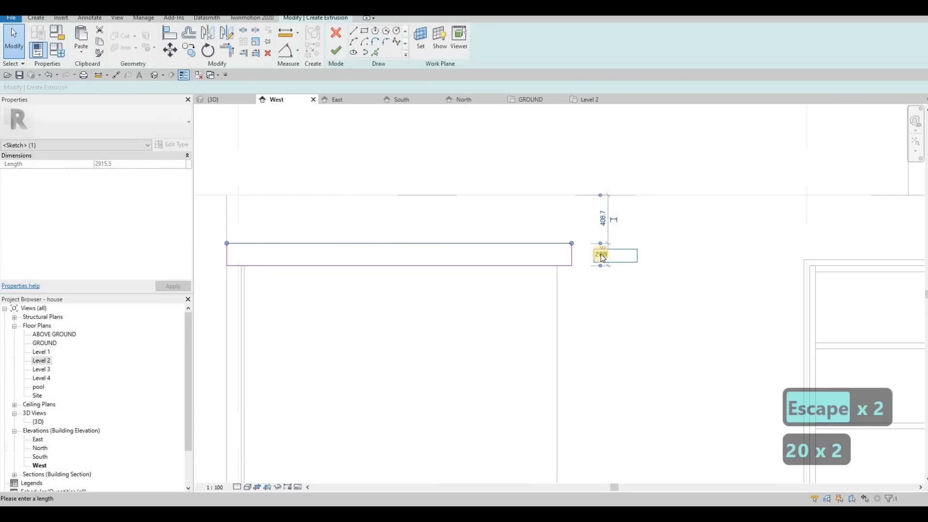
key("Return")
key("Escape")
Sketch an upright rectangle about 2402 mm tall along the glazing's south side and select its outer edge for adjustment.
left_click(365, 31)
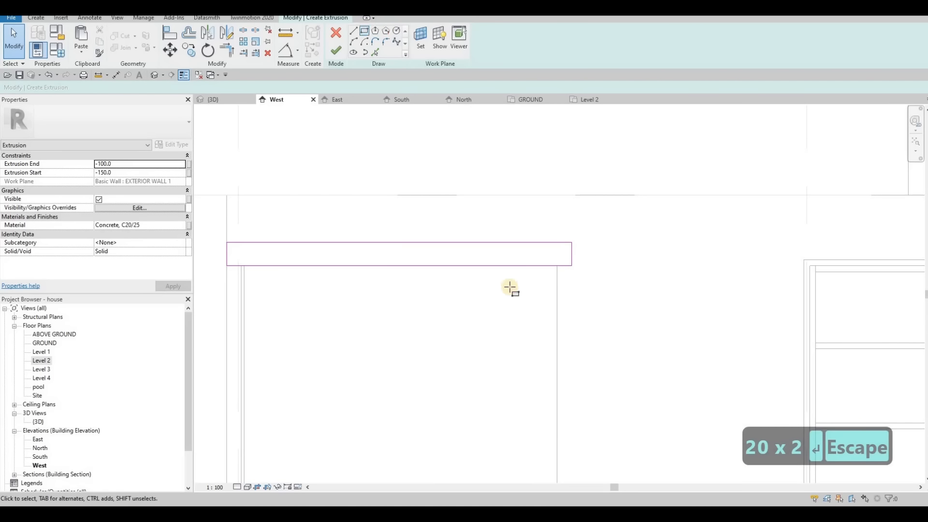
left_click(557, 265)
middle_click_drag(575, 332, 519, 184)
scroll(519, 184, "down", 1)
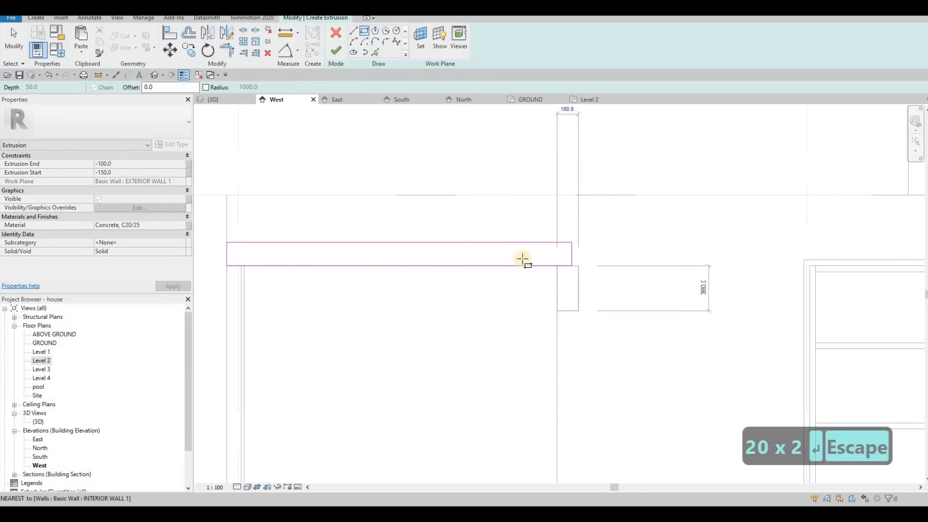
left_click(510, 353)
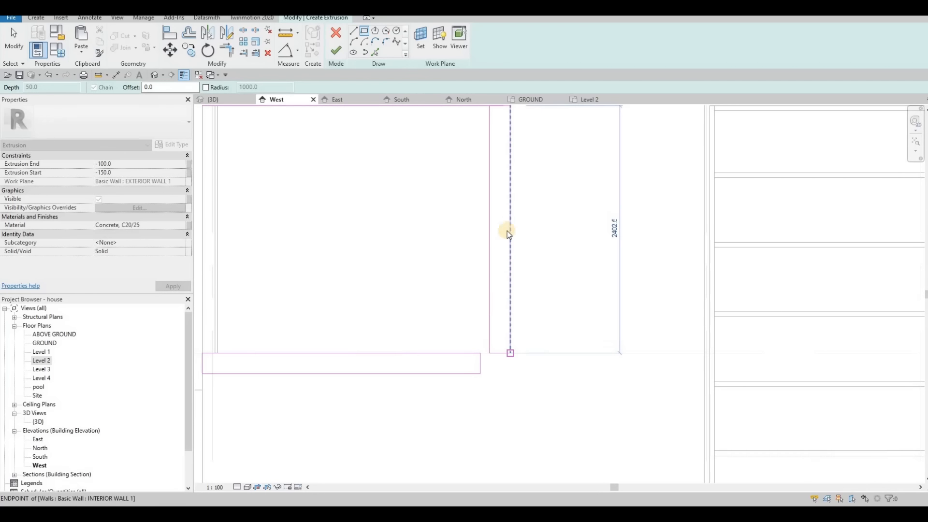
scroll(503, 287, "down", 2)
key("Escape")
key("Escape")
key("Escape")
left_click(506, 180)
left_click(503, 168)
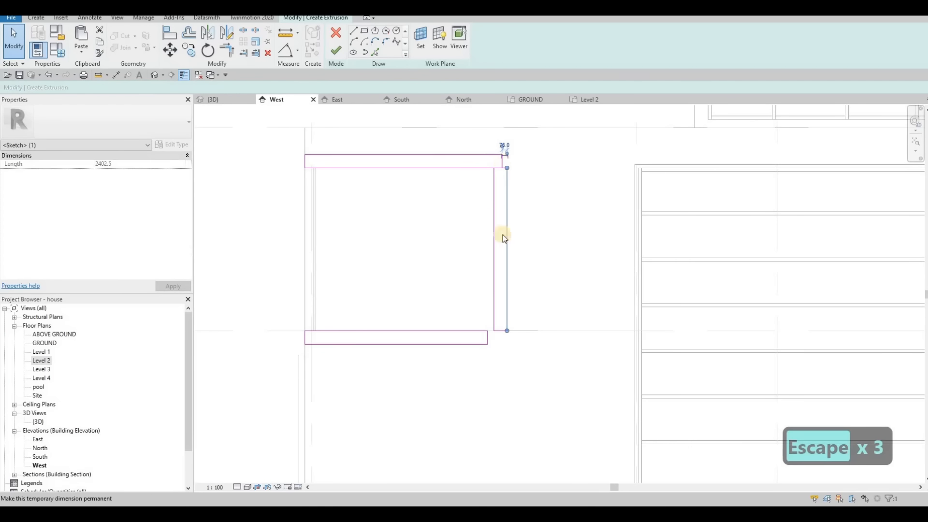
scroll(504, 148, "up", 2)
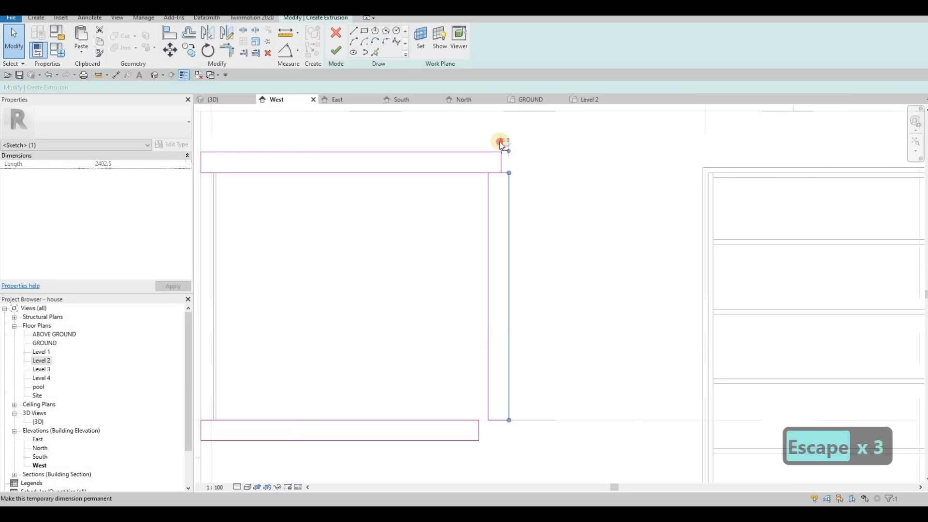
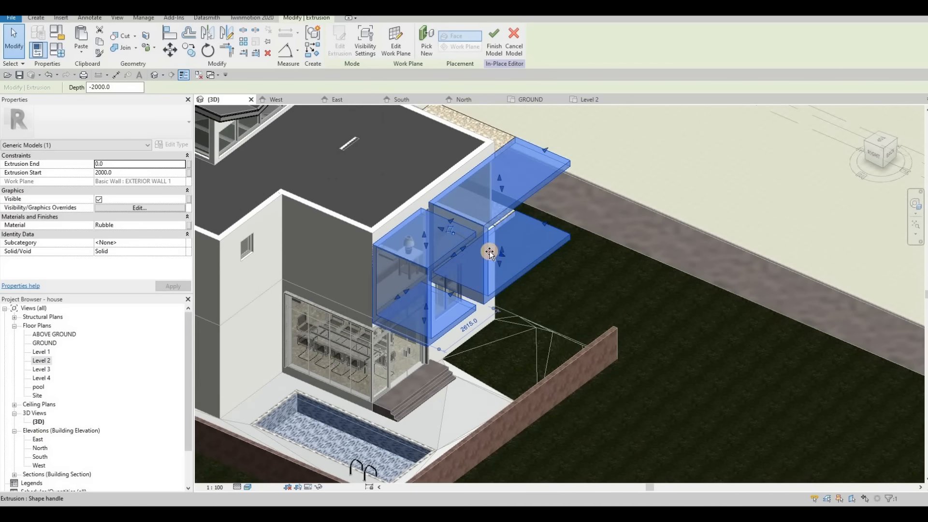
Shorten the north bedroom frames' extrusion to a depth of about 1436 mm and compare it with the west frame.
left_click_drag(485, 249, 430, 267)
middle_click_drag(424, 260, 595, 257, "shift")
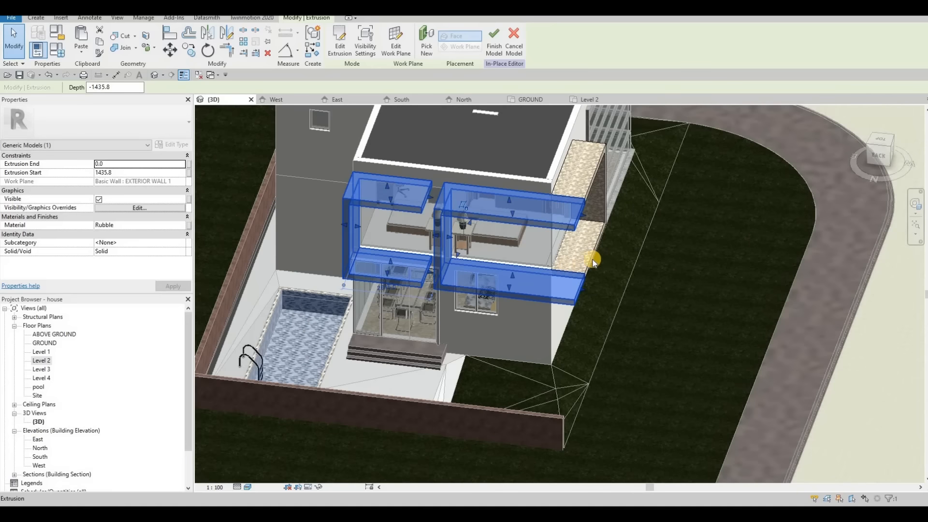
left_click(576, 279)
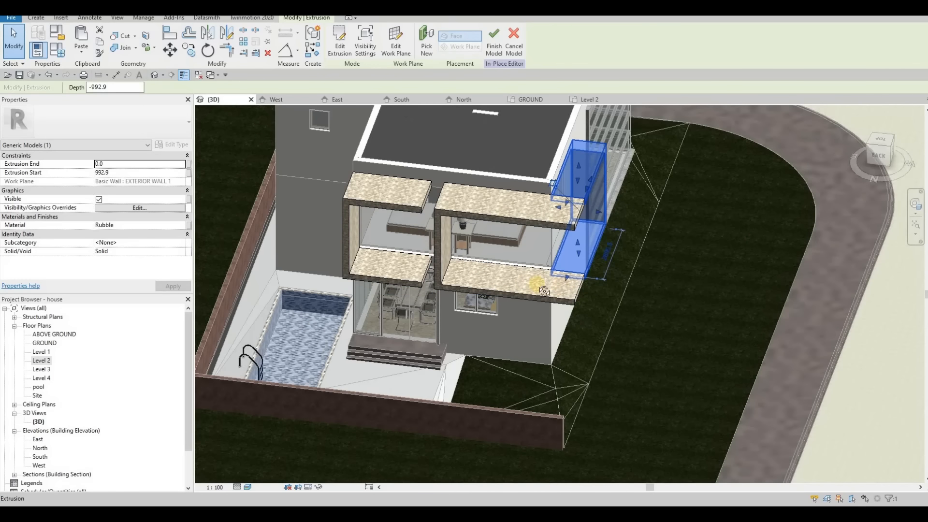
middle_click_drag(394, 309, 477, 213, "shift")
scroll(477, 206, "down", 3)
key("Escape")
Pull the north frames' outer face further in towards the house to reduce their projection, and check both frames in 3D.
left_click(482, 246)
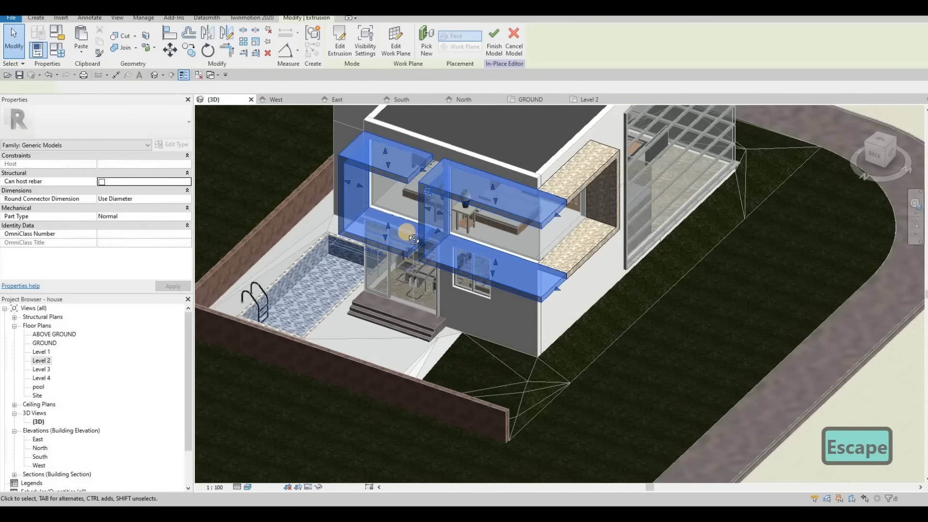
scroll(481, 246, "up", 3)
middle_click_drag(481, 247, 385, 199, "shift")
scroll(367, 211, "up", 3)
left_click(391, 207)
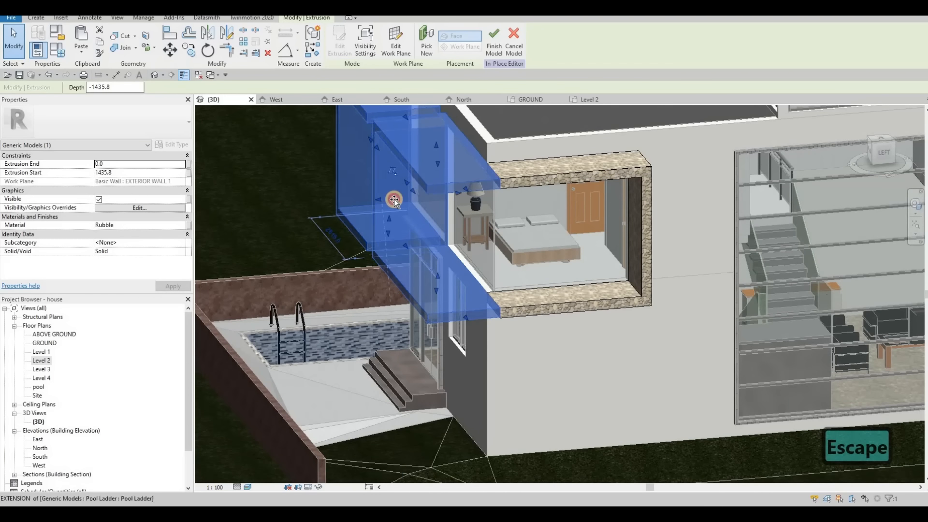
left_click_drag(393, 199, 385, 265)
middle_click_drag(385, 265, 527, 236, "shift")
key("Escape")
scroll(527, 236, "up", 3)
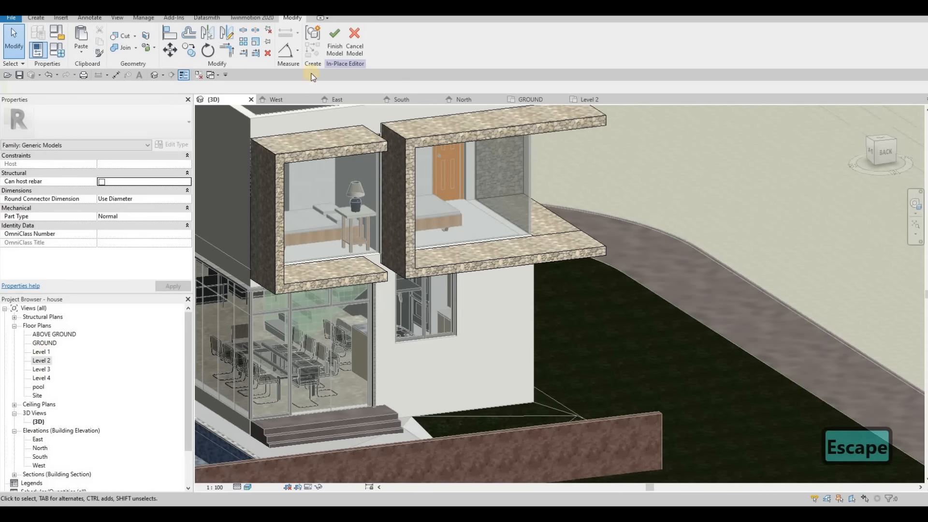
Finish the in-place model and, in the Level 2 plan, shorten the west end of the second north bedroom's curtain wall.
double_click(41, 361)
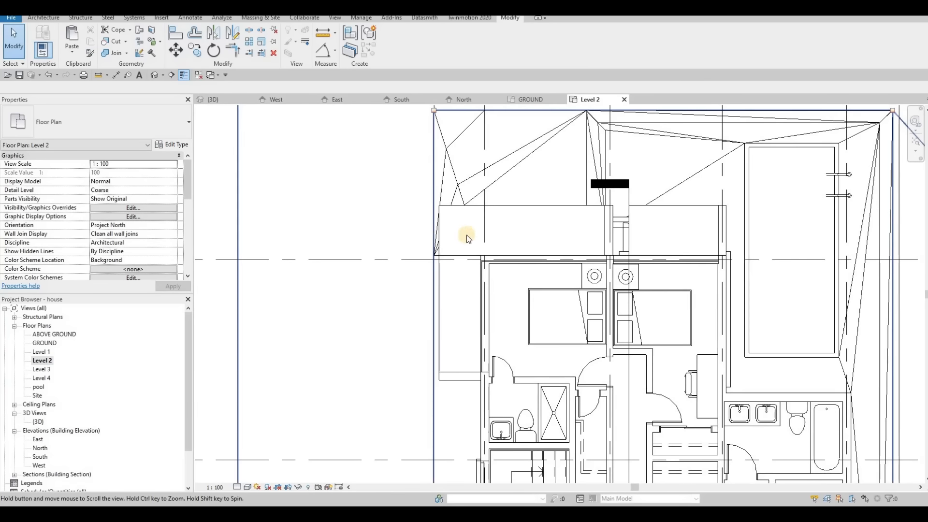
scroll(467, 234, "down", 2)
scroll(452, 243, "up", 6)
left_click(386, 245)
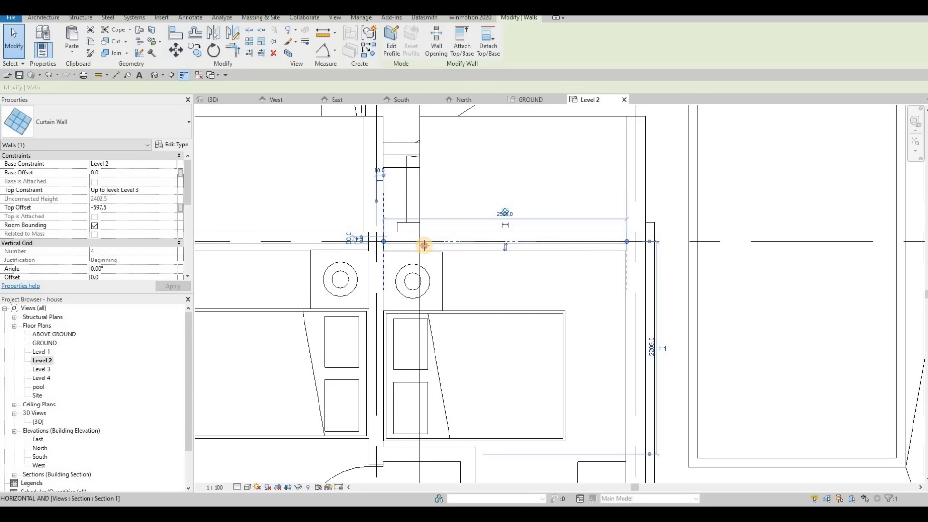
key("r")
key("s")
key("Escape")
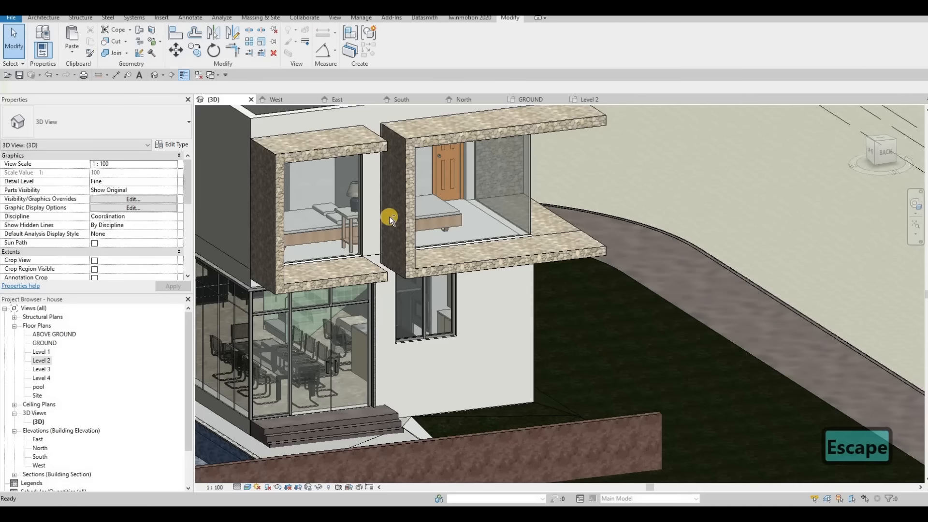
key("Escape")
Open the front balcony's wooden panel for in-place editing and copy its material name, Laminated Veneer Lumber.
middle_click_drag(351, 251, 633, 249, "shift")
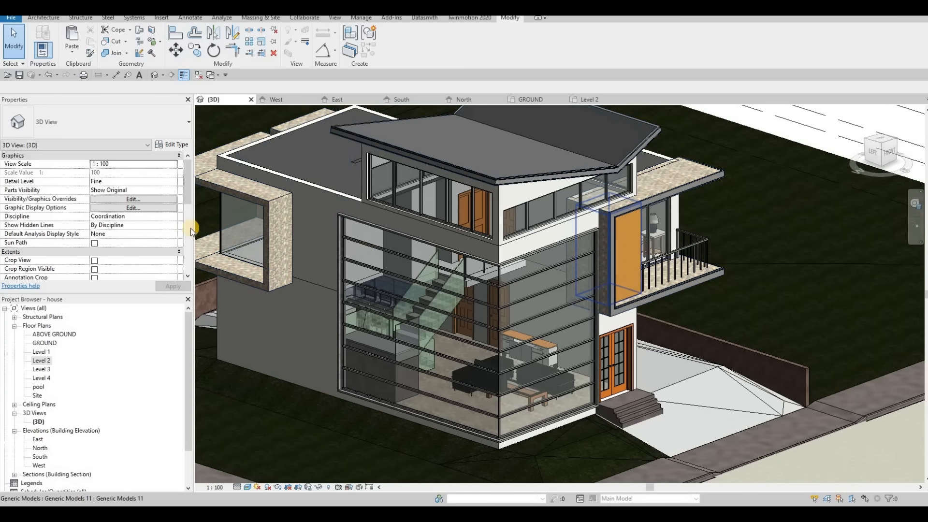
left_click(631, 249)
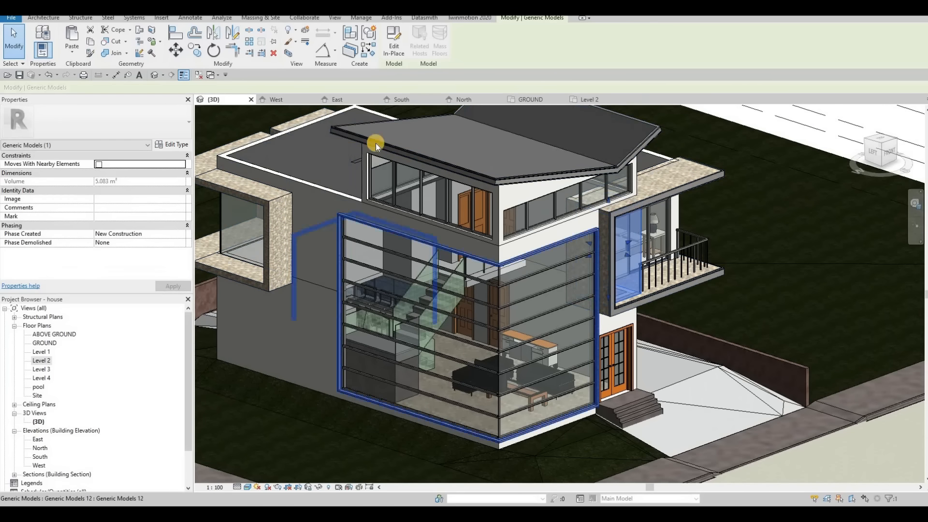
left_click(389, 51)
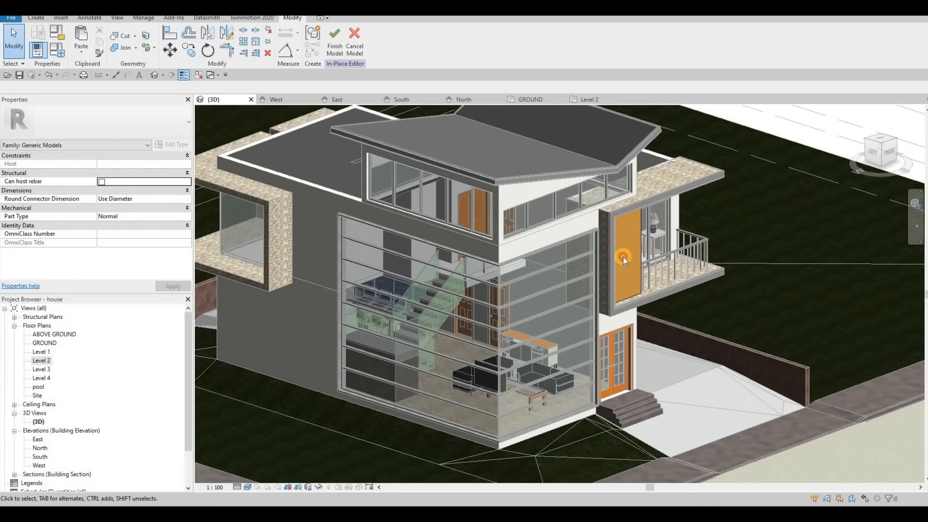
left_click(176, 226)
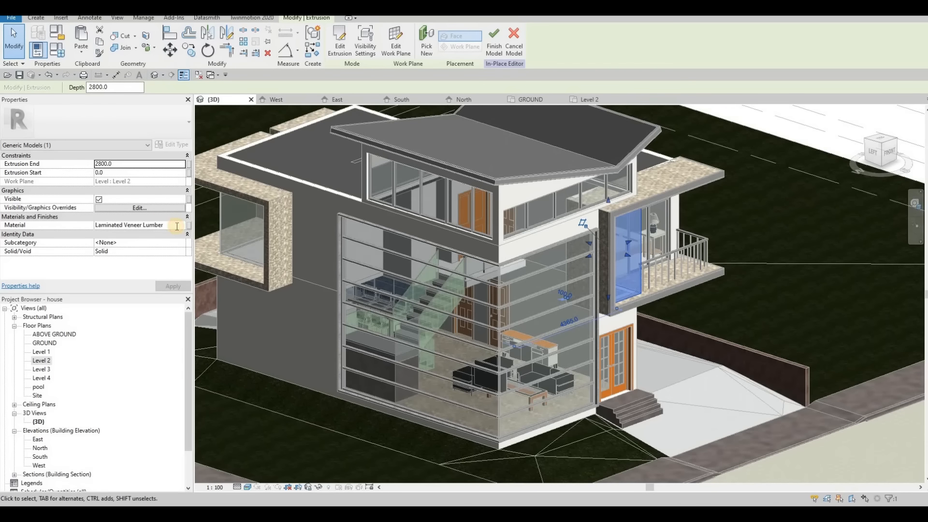
key("ctrl+c")
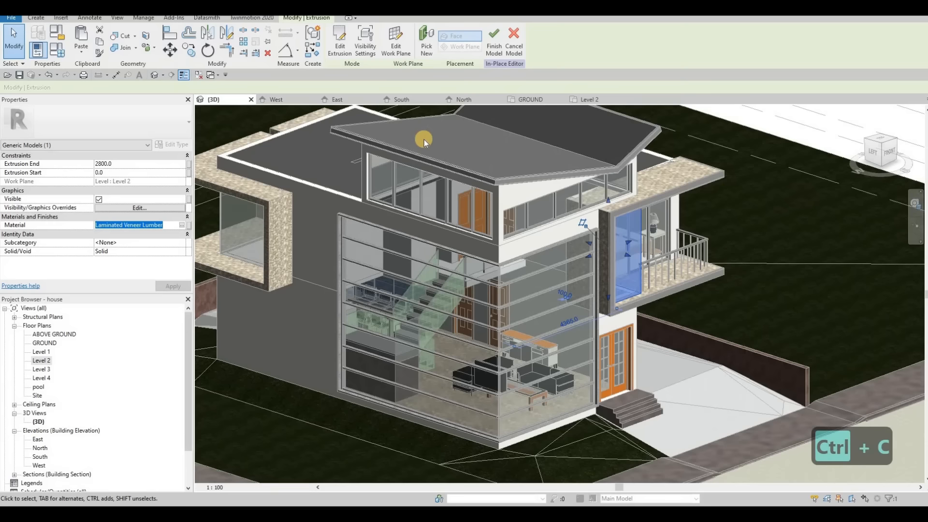
In the Level 2 plan, start an extrusion and sketch a rectangle about 517 by 1198 mm inside the east end of the east bedroom's frame.
key("Escape")
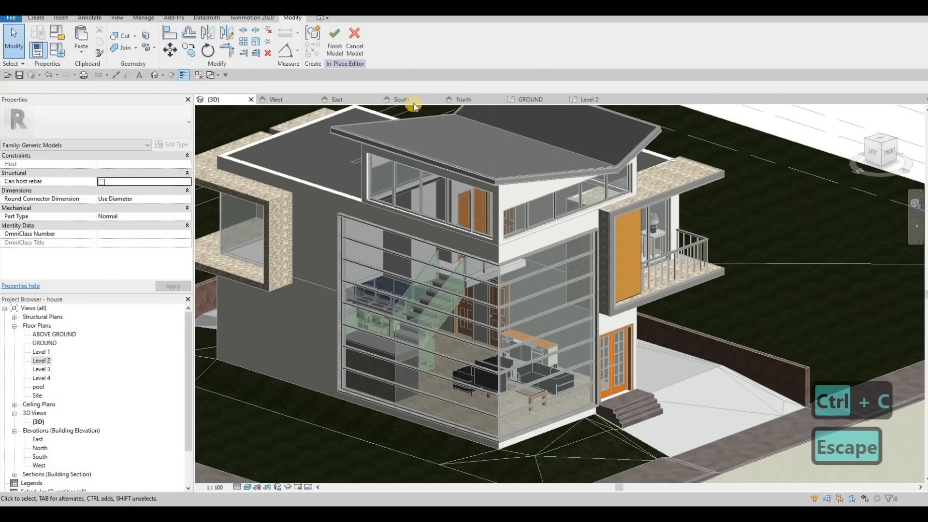
left_click(402, 100)
middle_click_drag(556, 184, 423, 175)
scroll(423, 174, "down", 3)
left_click(586, 99)
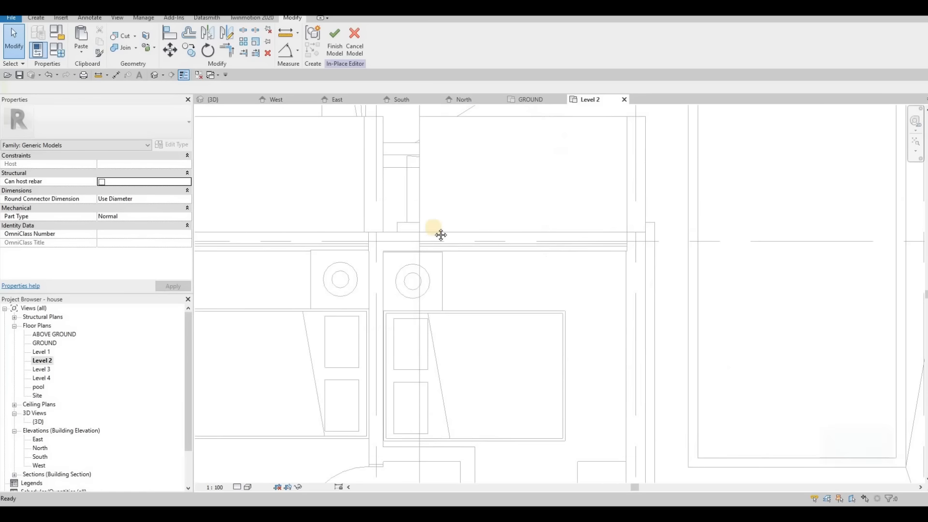
scroll(460, 213, "down", 6)
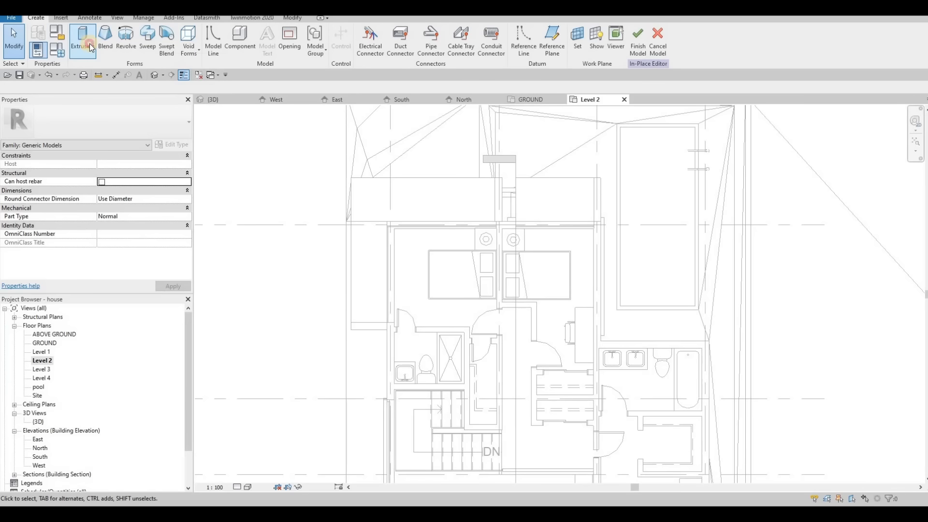
left_click(88, 43)
scroll(531, 173, "up", 2)
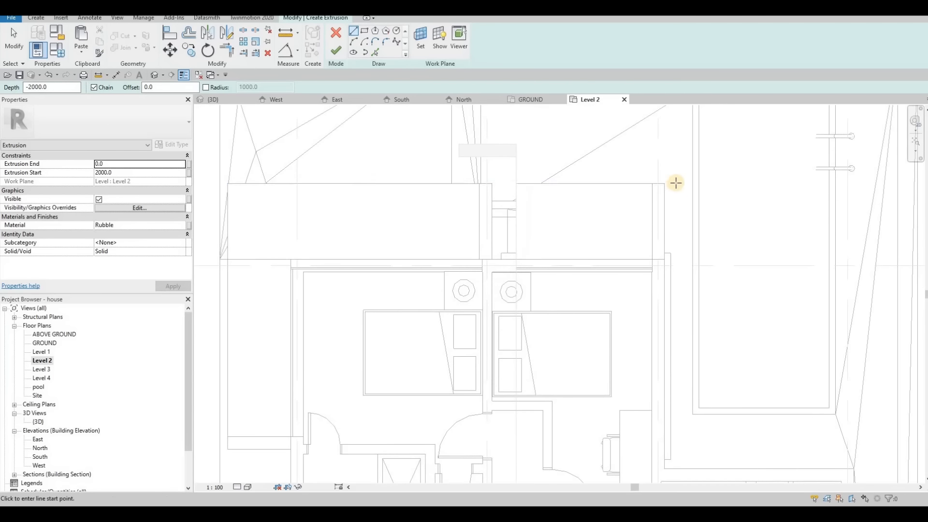
scroll(676, 183, "up", 2)
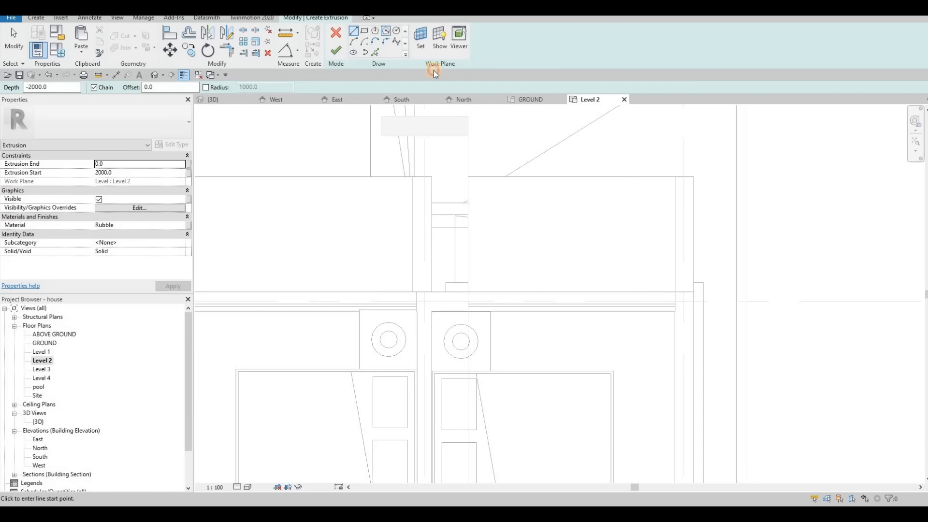
left_click(675, 181)
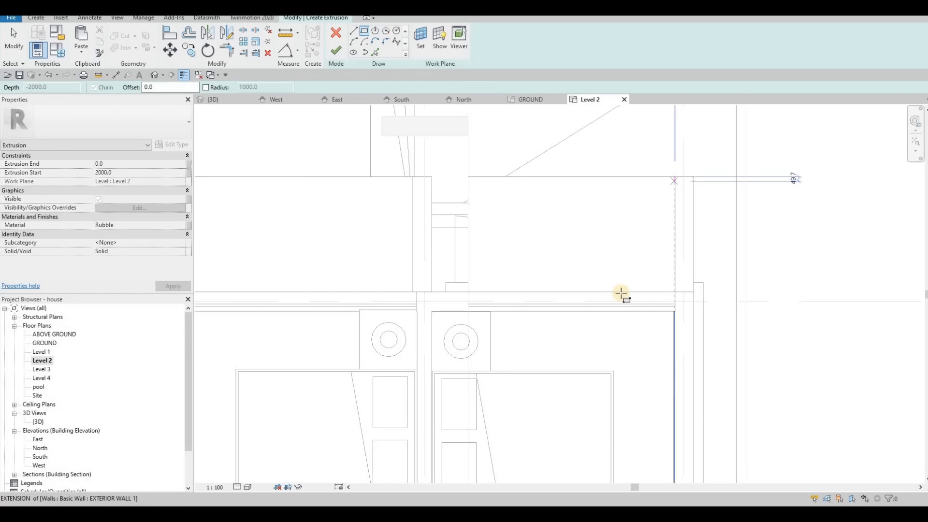
left_click(626, 293)
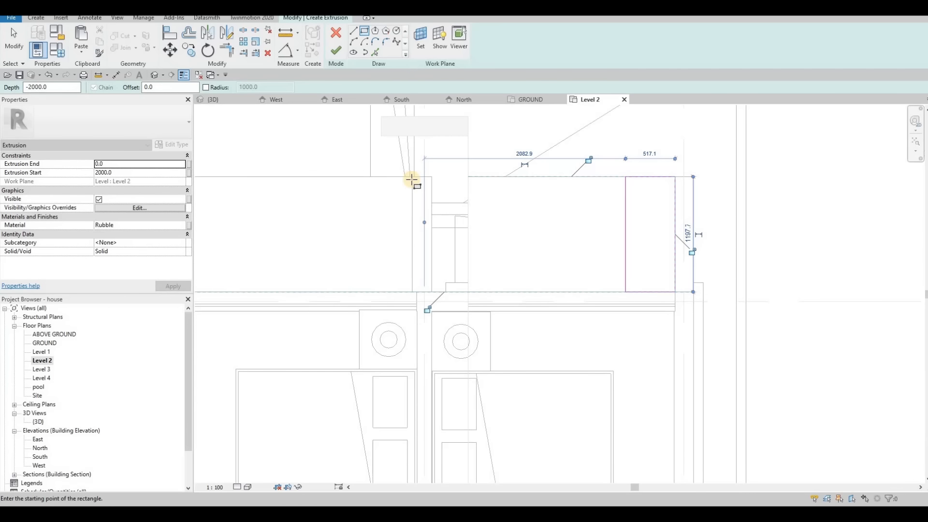
Sketch a second rectangle about 526 mm wide inside the east end of the west bedroom's frame, spanning the frame's full projection.
left_click(413, 177)
left_click(362, 291)
left_click(345, 217)
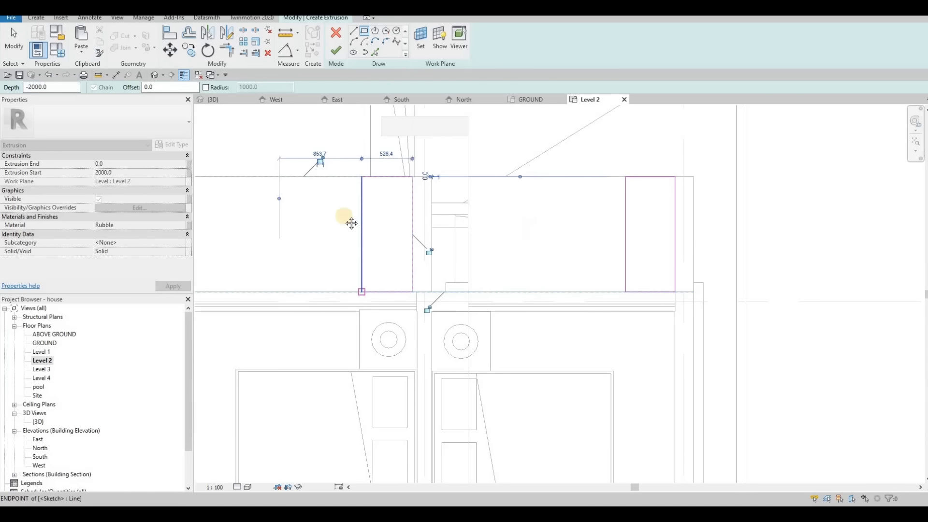
Sketch a third rectangle about 998 by 481 mm inside the south end of the west bedroom's side frame.
scroll(351, 223, "down", 3)
middle_click_drag(433, 271, 638, 141)
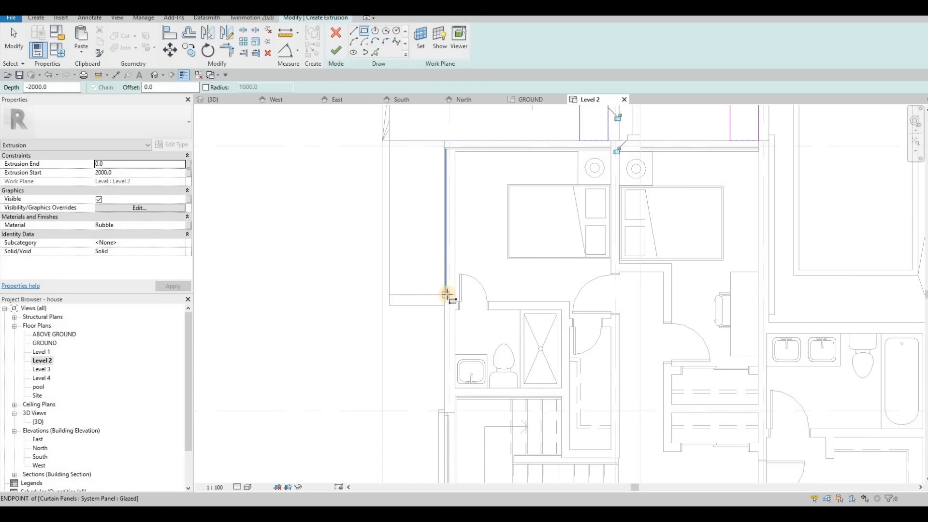
scroll(444, 298, "up", 3)
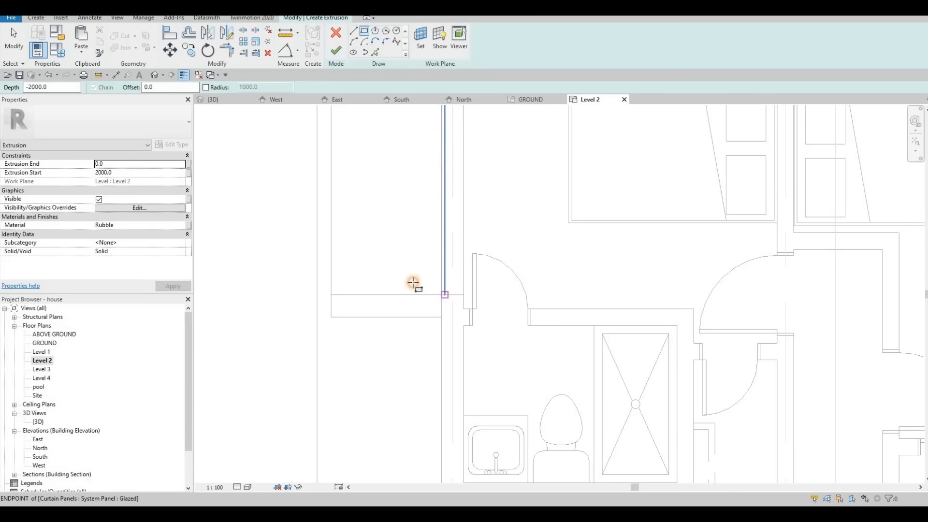
left_click(338, 252)
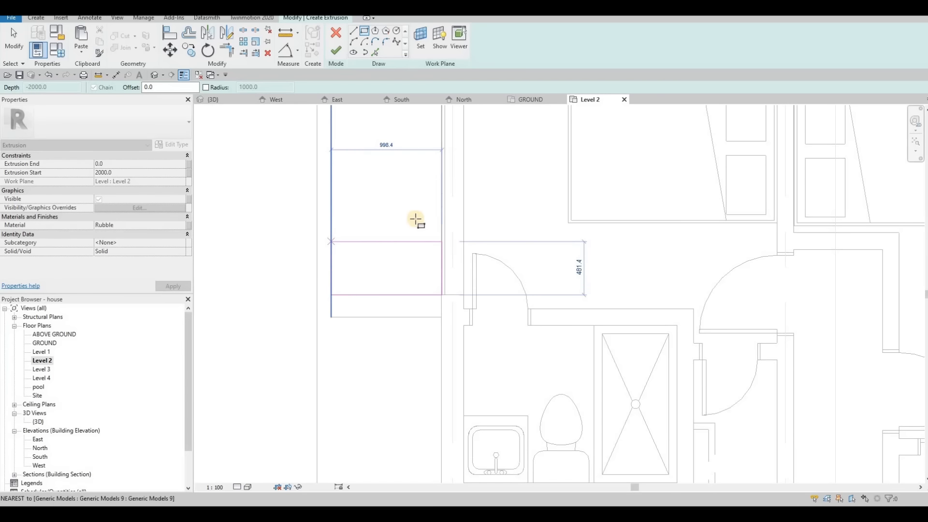
key("Escape")
key("Escape")
scroll(425, 265, "up", 1)
middle_click_drag(404, 241, 435, 251)
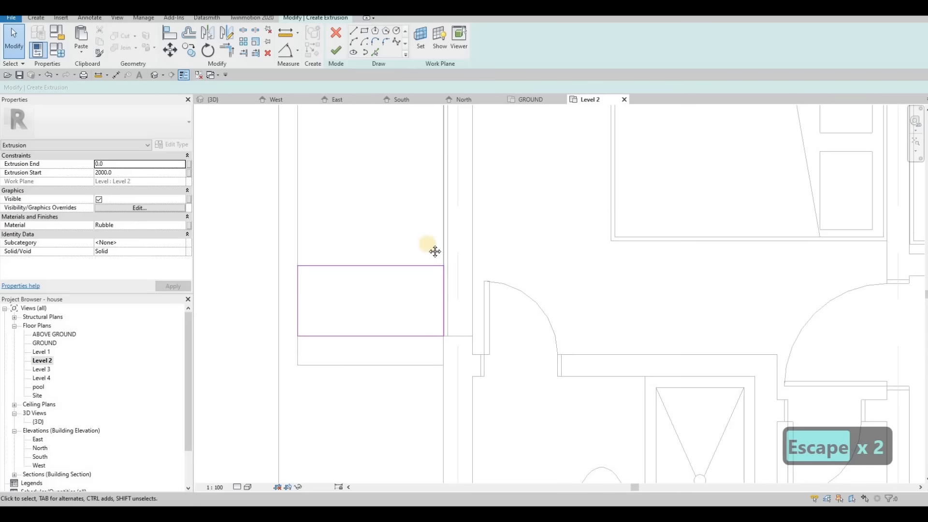
scroll(469, 261, "down", 1)
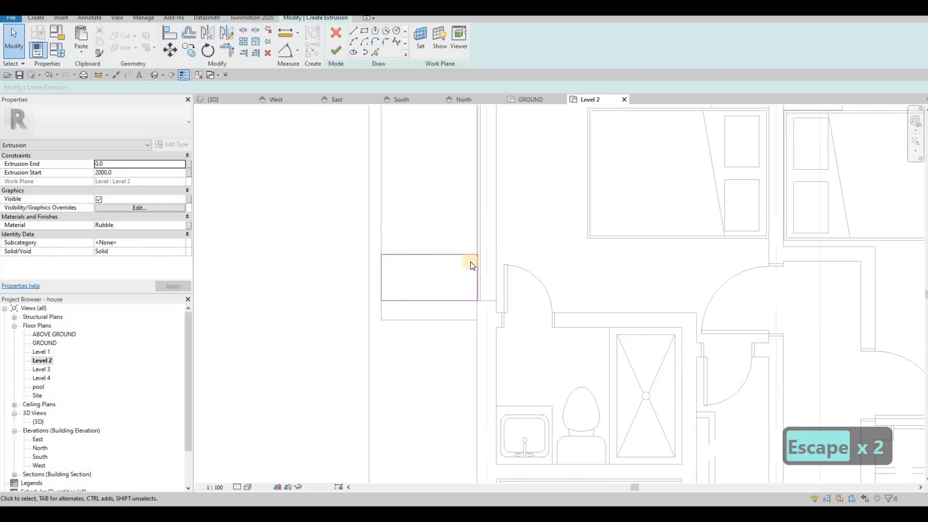
Finish the extrusion sketch, set the panels' material to Laminated Veneer Lumber, and inspect them in 3D.
left_click(336, 54)
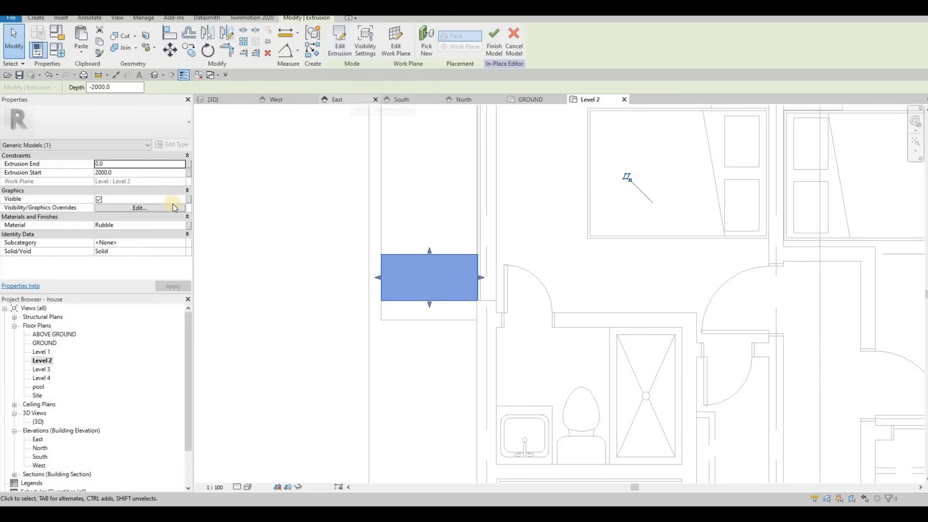
left_click(152, 224)
key("ctrl+v")
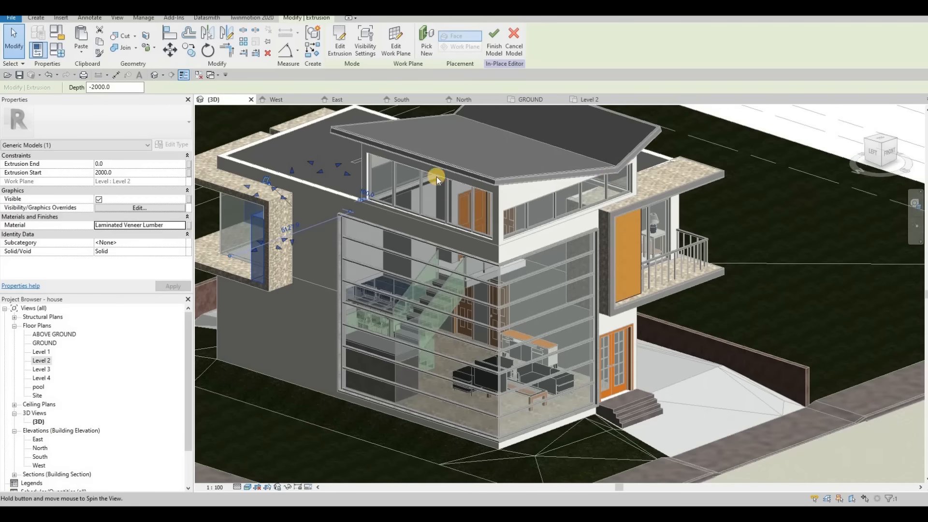
middle_click_drag(436, 176, 460, 187, "shift")
scroll(440, 187, "up", 3)
middle_click_drag(255, 188, 399, 174)
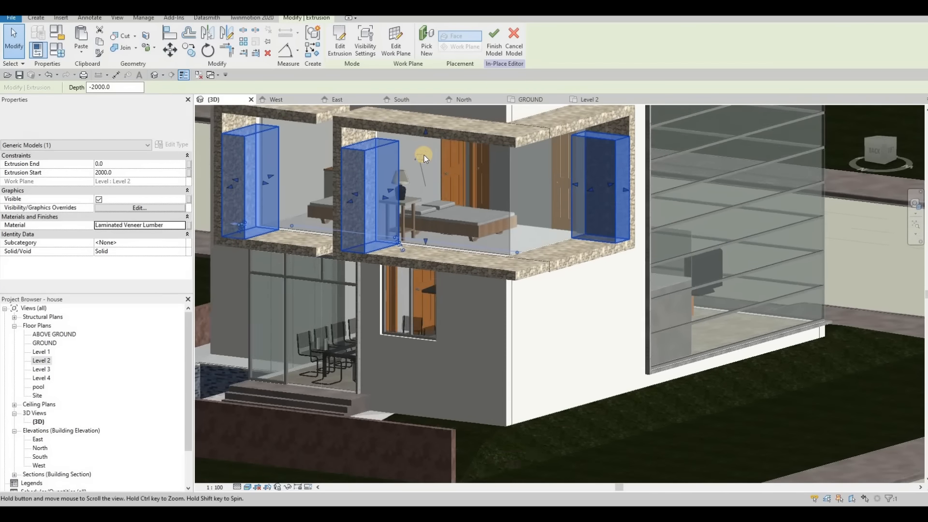
scroll(421, 164, "down", 3)
key("Escape")
scroll(412, 180, "up", 4)
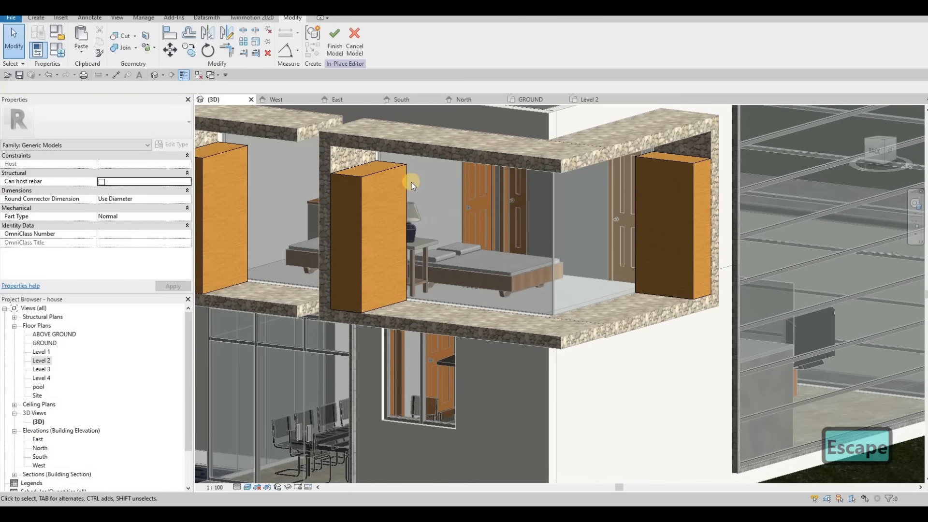
Align the top faces of the wooden panels with the underside of the frame's upper slab.
key("l")
middle_click_drag(641, 157, 655, 120, "shift")
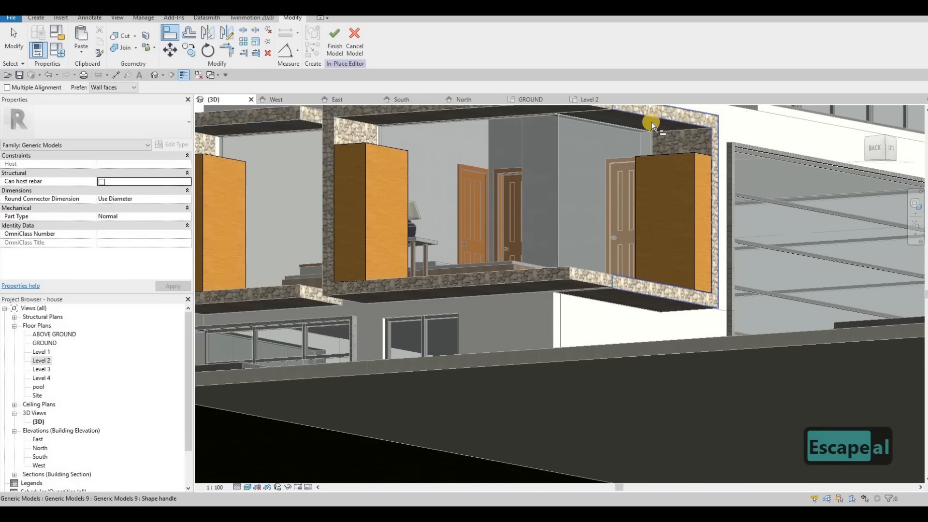
left_click(652, 122)
left_click(662, 154)
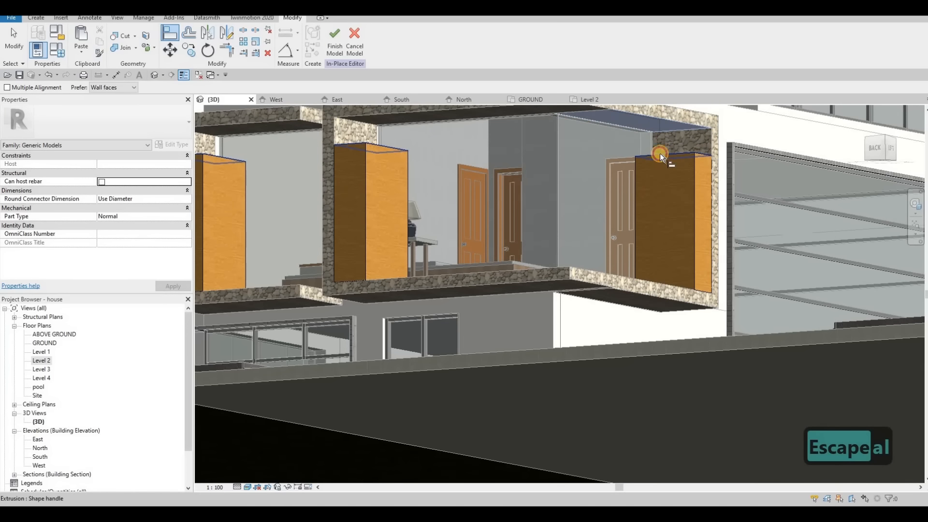
key("Escape")
Examine the bedroom frames' wooden panels in 3D and compare them with the panel on the front balcony.
middle_click_drag(537, 252, 503, 264, "shift")
middle_click_drag(405, 272, 334, 262, "shift")
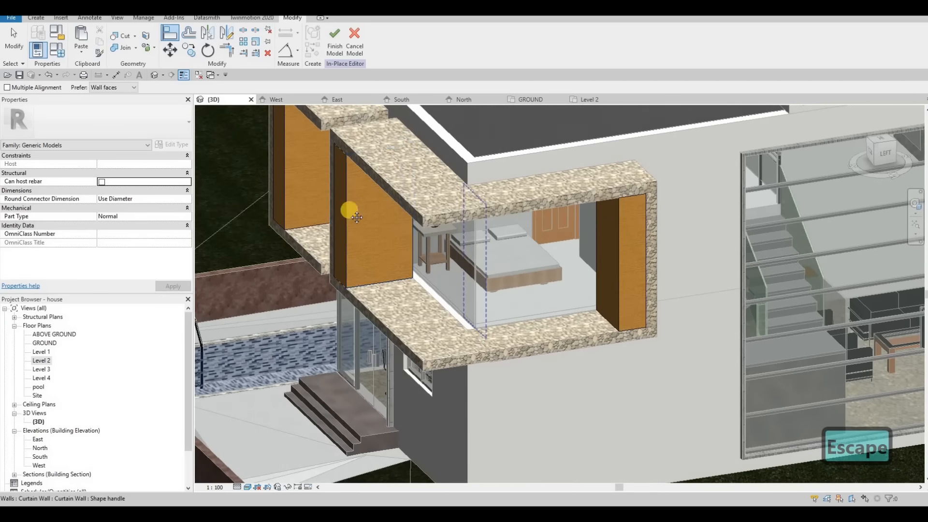
middle_click_drag(357, 218, 278, 221, "shift")
middle_click_drag(488, 205, 524, 196, "shift")
scroll(345, 190, "down", 2)
scroll(332, 180, "up", 1)
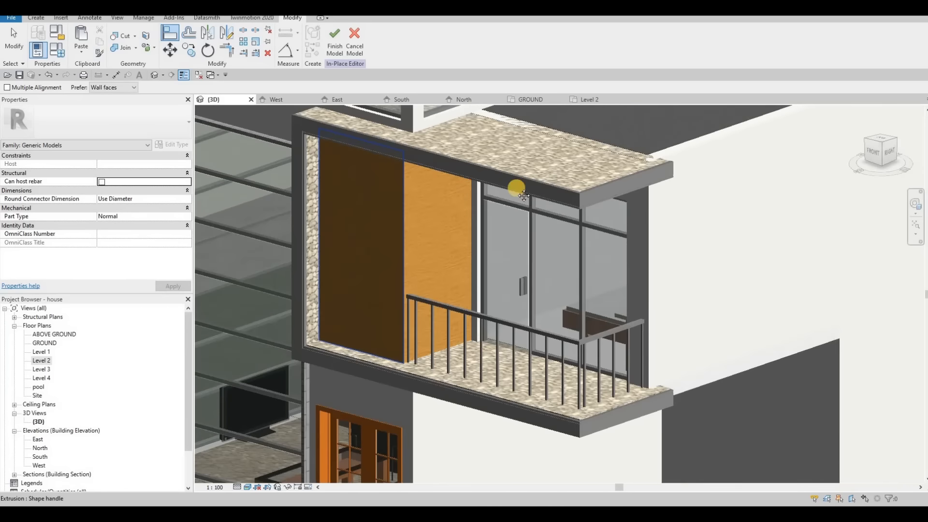
middle_click_drag(635, 221, 785, 208)
scroll(645, 228, "down", 1)
Pull the outer face of the wooden panel in the west side frame slightly in towards the house.
key("Escape")
scroll(785, 207, "up", 4)
left_click(780, 199)
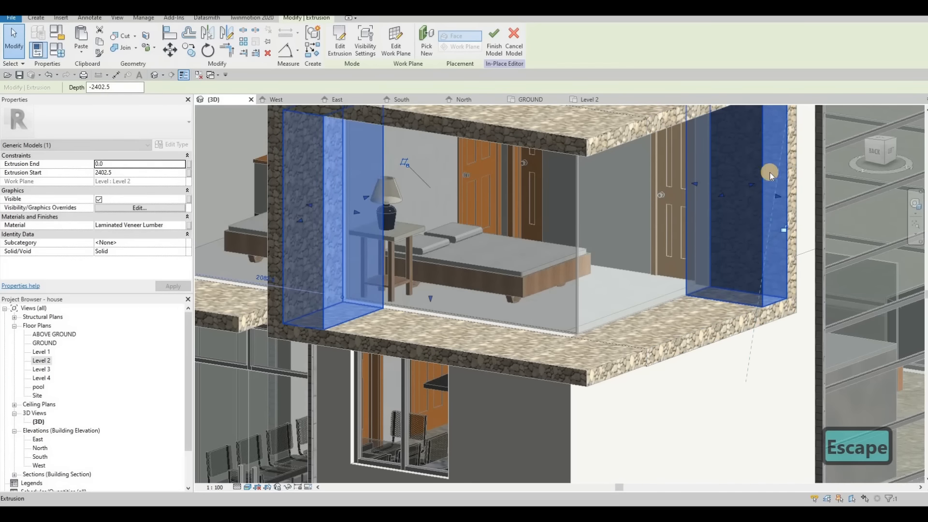
middle_click_drag(770, 172, 768, 182, "shift")
scroll(768, 183, "up", 1)
left_click_drag(758, 182, 736, 191)
middle_click_drag(736, 191, 342, 198, "shift")
key("Escape")
scroll(345, 208, "up", 2)
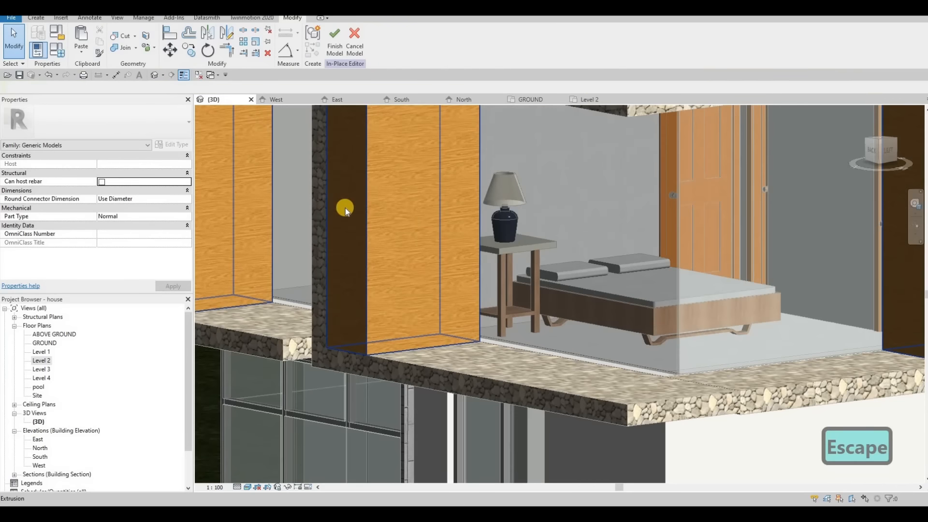
Set the outer face of the west bedroom's north wooden panel slightly back from the frame's front edge.
left_click(346, 208)
left_click_drag(356, 208, 341, 207)
scroll(426, 196, "down", 2)
middle_click_drag(271, 149, 487, 210)
scroll(477, 229, "up", 2)
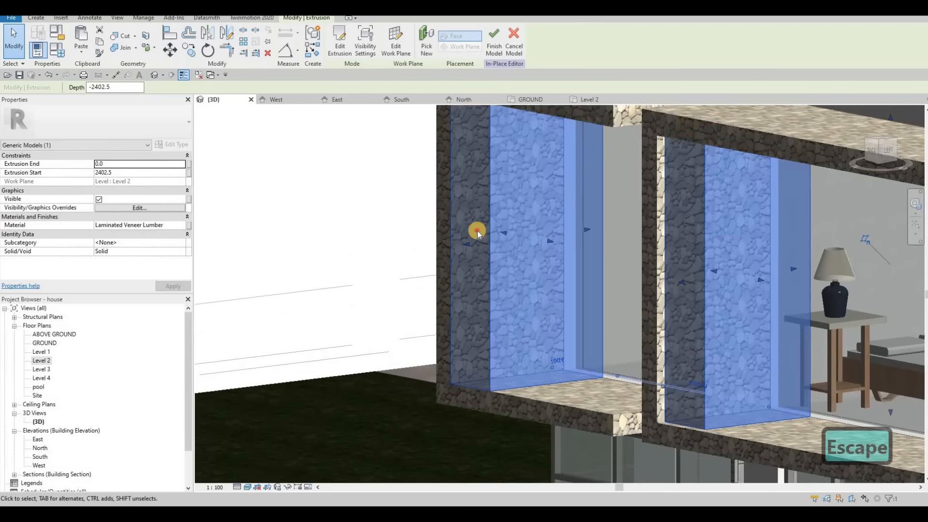
Set the outer face of the east bedroom's wooden panel slightly back from its frame's front edge.
key("Escape")
left_click(467, 246)
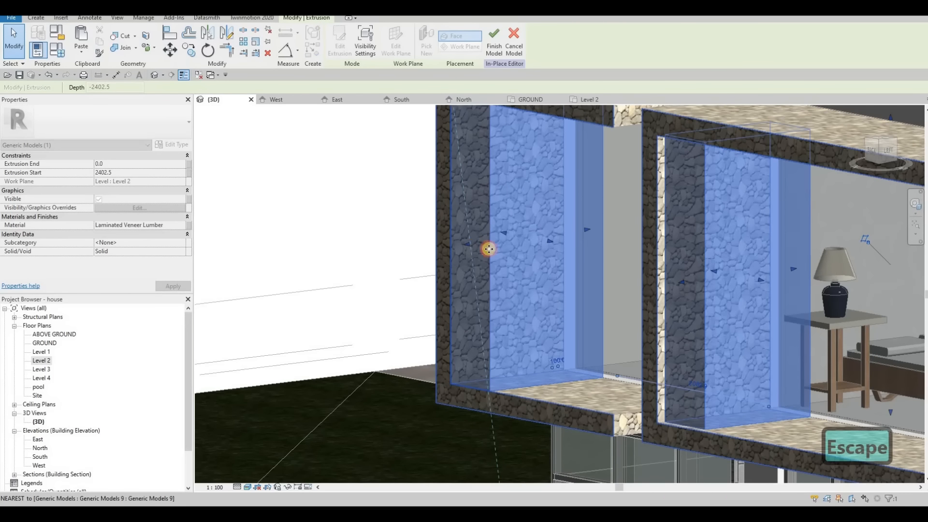
scroll(523, 254, "up", 4)
key("Escape")
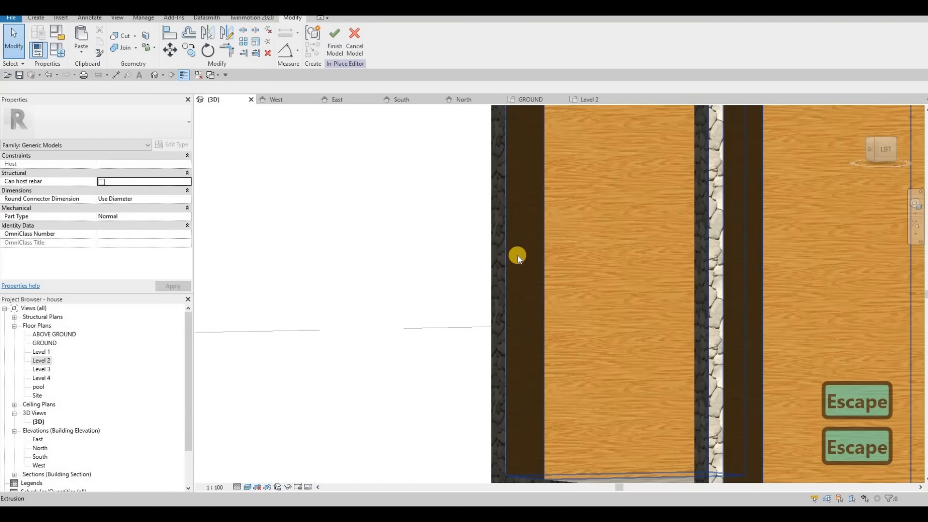
left_click(527, 255)
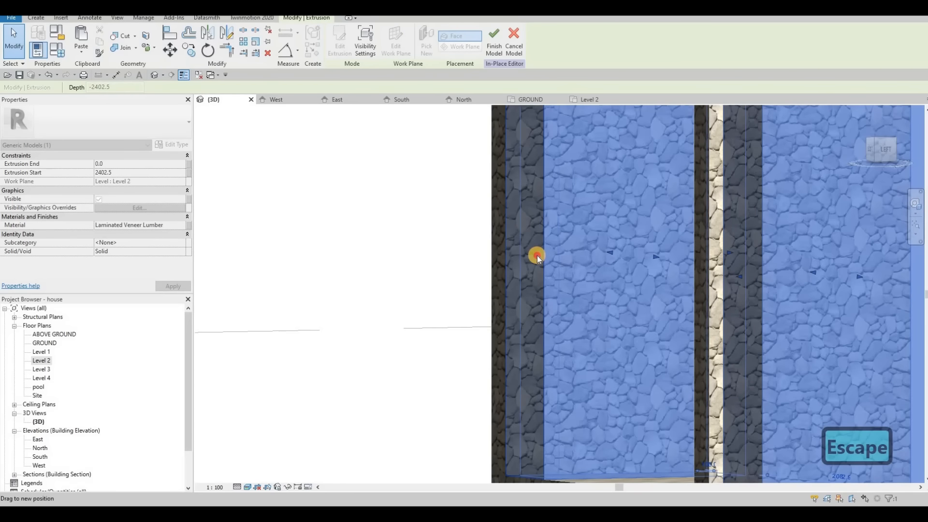
scroll(576, 256, "down", 5)
key("Escape")
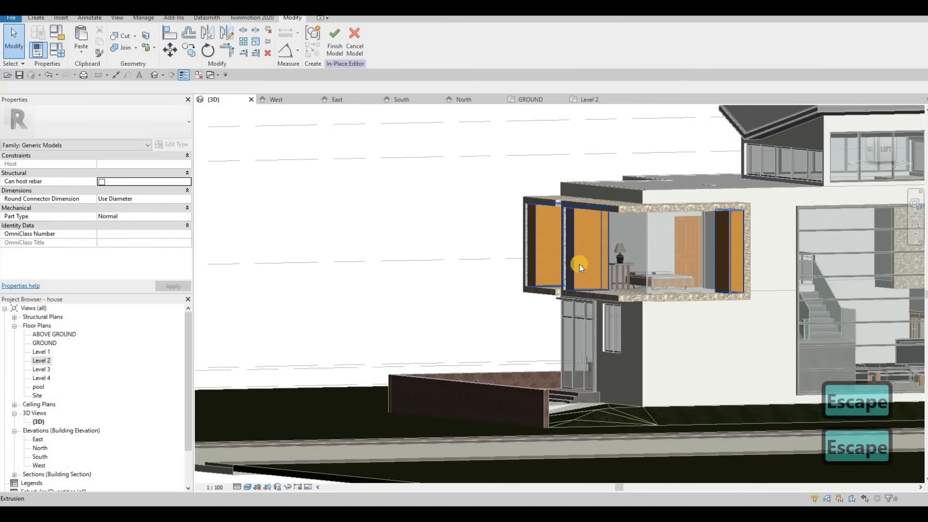
key("a")
key("l")
scroll(576, 222, "up", 2)
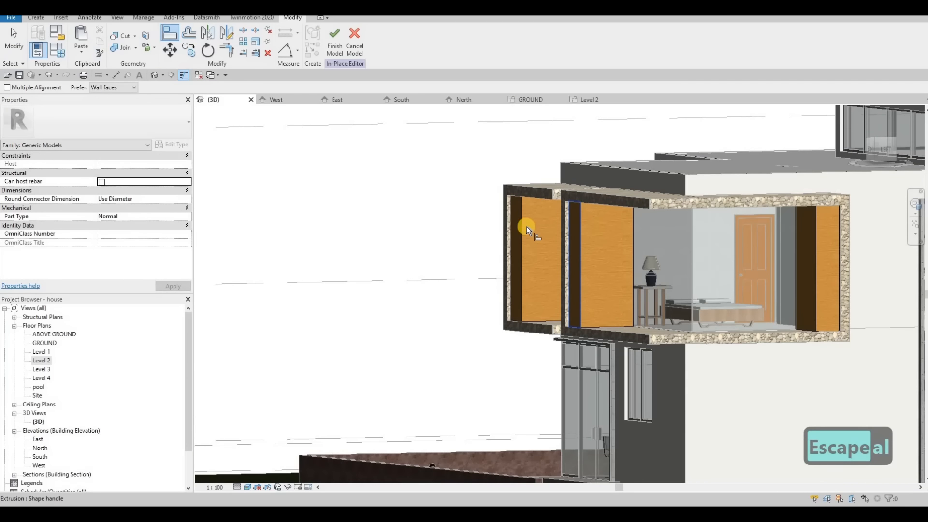
key("Escape")
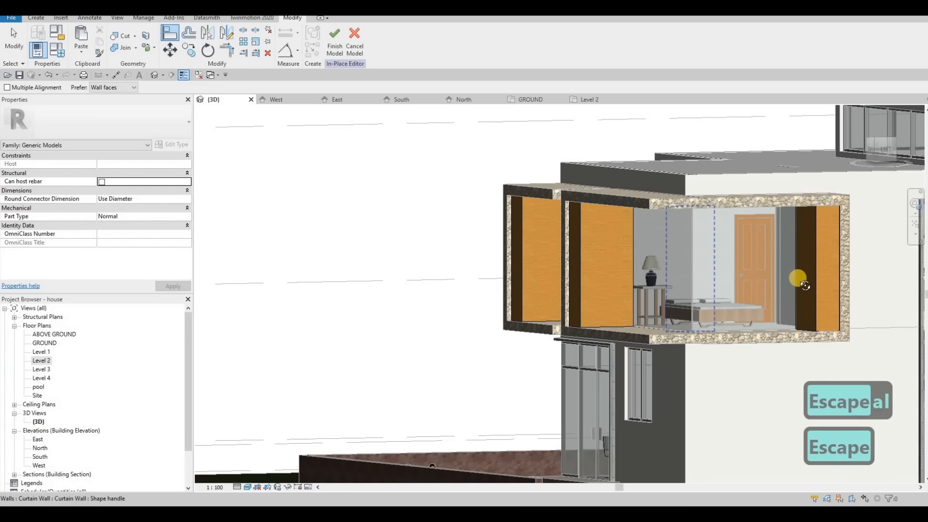
Adjust the west side panel's outer face so it sits just behind the frame's edge, and check all three panels in 3D.
middle_click_drag(797, 277, 856, 250, "shift")
scroll(850, 246, "up", 2)
key("Escape")
key("Escape")
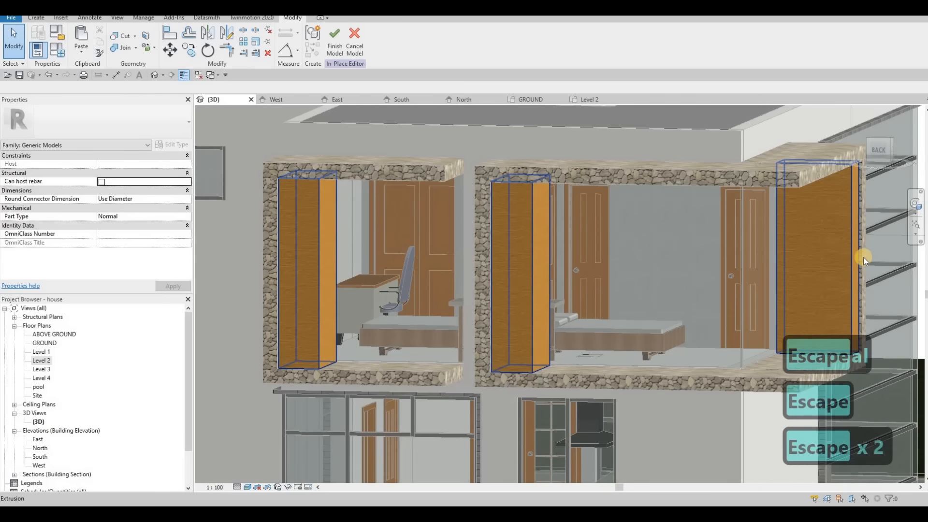
left_click(852, 259)
scroll(849, 260, "up", 4)
left_click_drag(848, 257, 779, 243)
key("Escape")
scroll(773, 243, "down", 3)
middle_click_drag(611, 311, 599, 281, "shift")
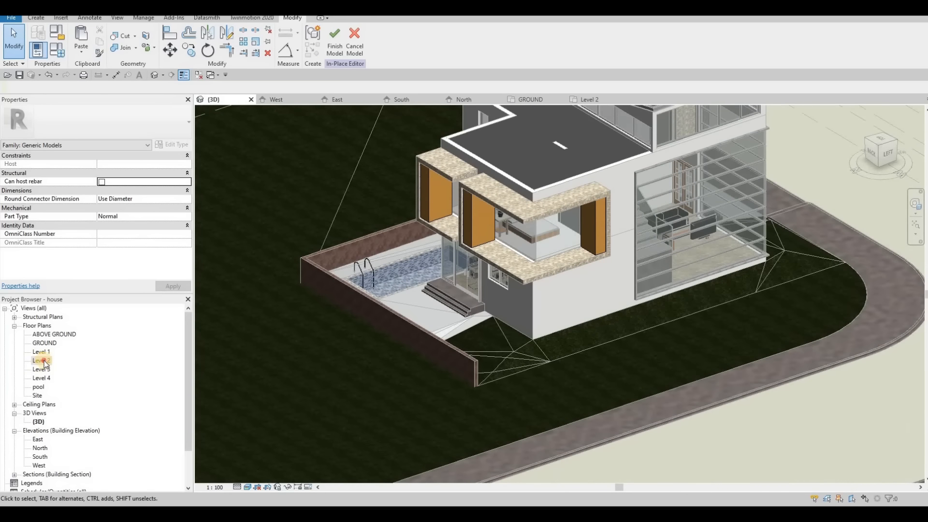
In the Level 2 plan, sketch a 900mm Rectangular railing path about 3.4 m long inside the west bedroom frame's north edge, starting at the wooden panel.
scroll(454, 165, "down", 5)
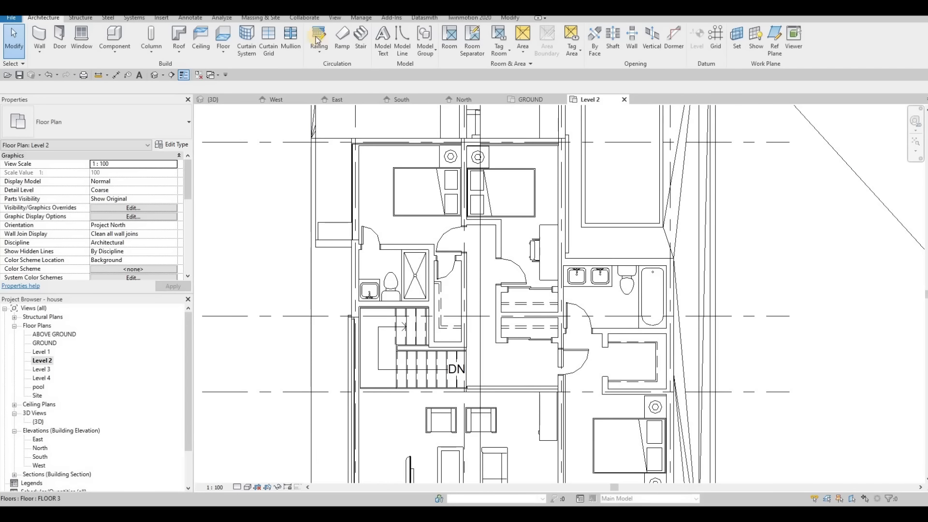
scroll(324, 222, "up", 5)
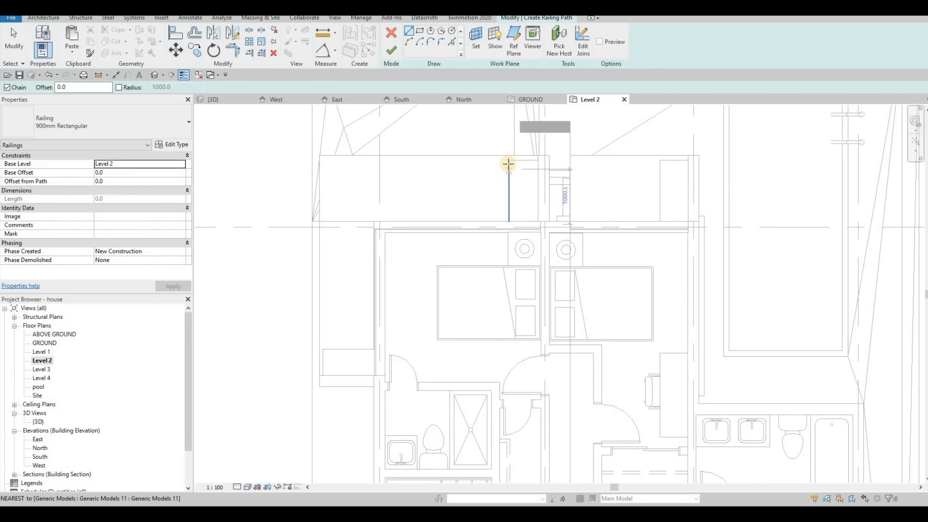
scroll(508, 164, "up", 2)
left_click(509, 164)
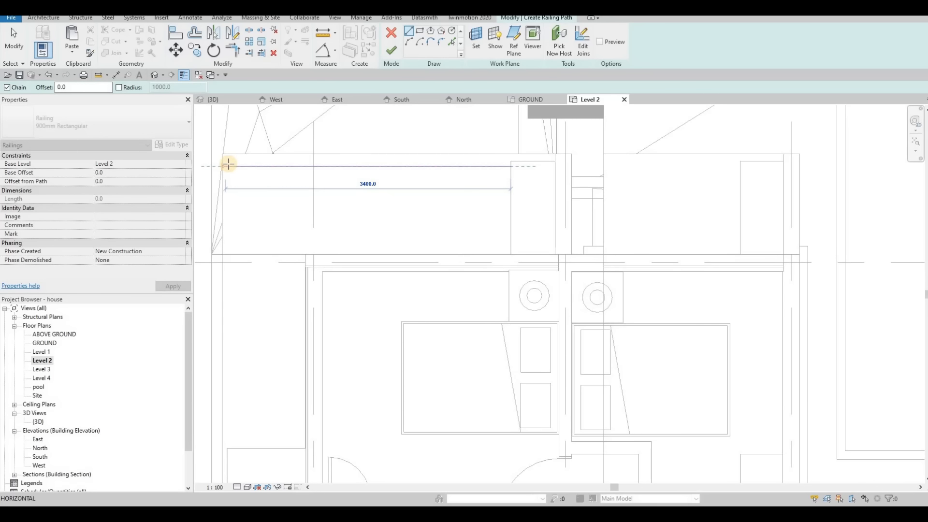
left_click(229, 165)
key("Escape")
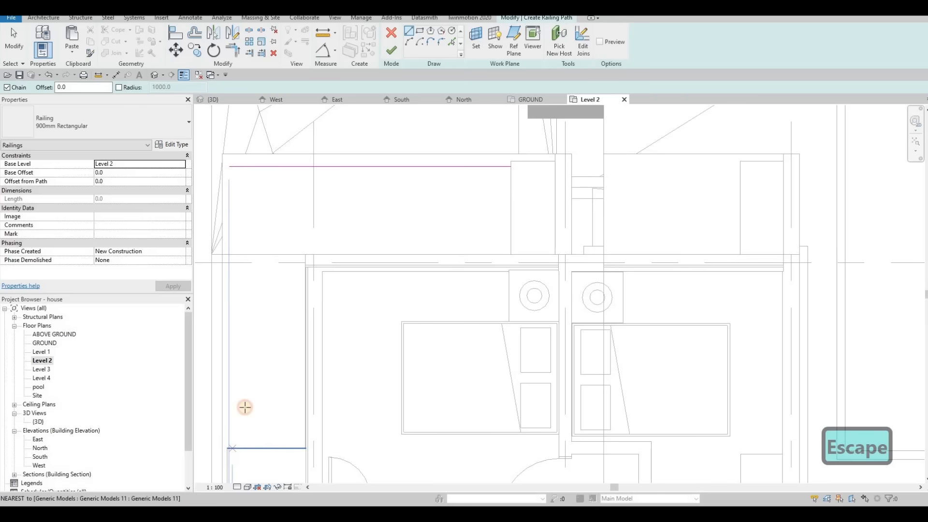
Sketch the railing path along the west side frame from its wooden panel northward, and trim both path lines to a corner.
left_click(231, 449)
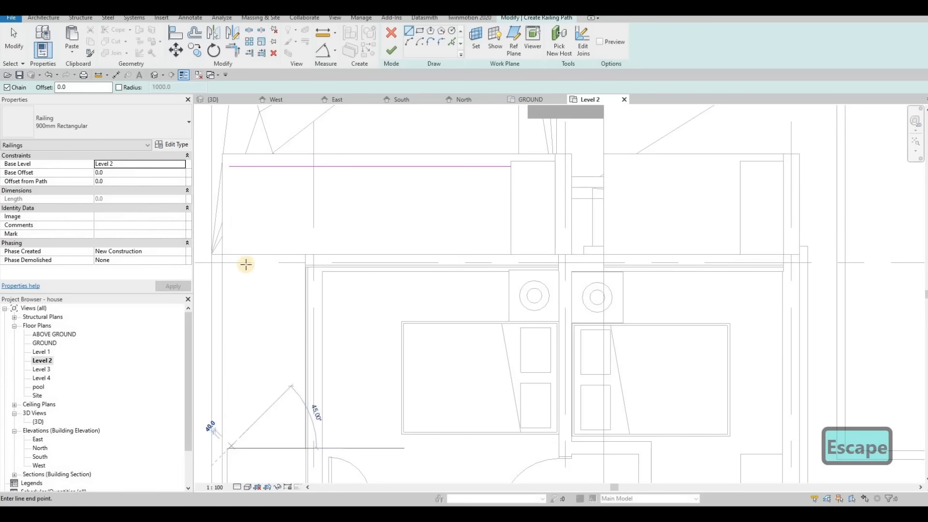
left_click(230, 195)
key("Escape")
key("Escape")
key("t")
key("r")
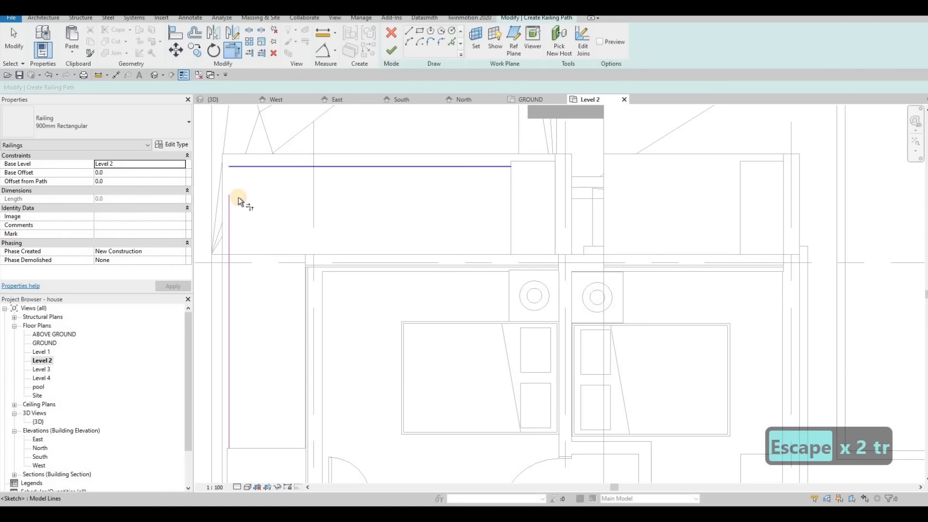
key("Escape")
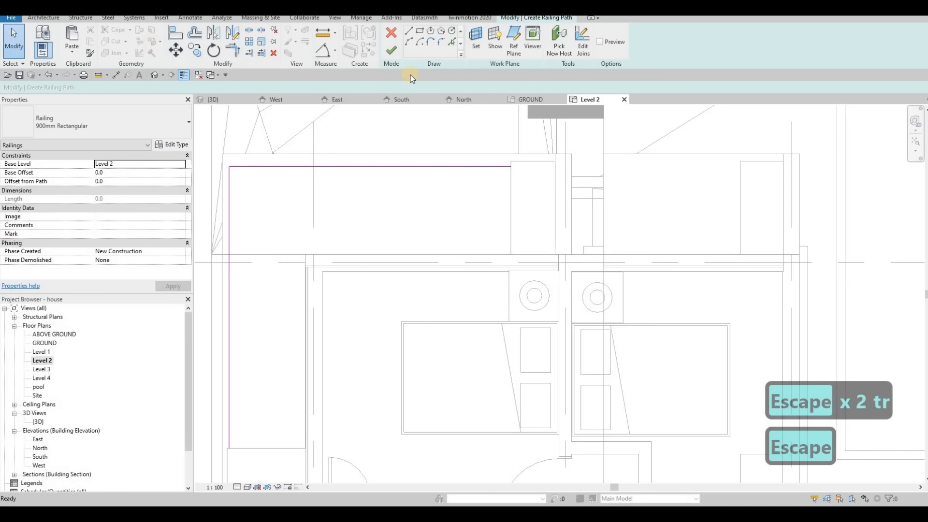
Try to include an L-shaped path for the east bedroom's frame in the same railing sketch and finish it.
left_click(409, 31)
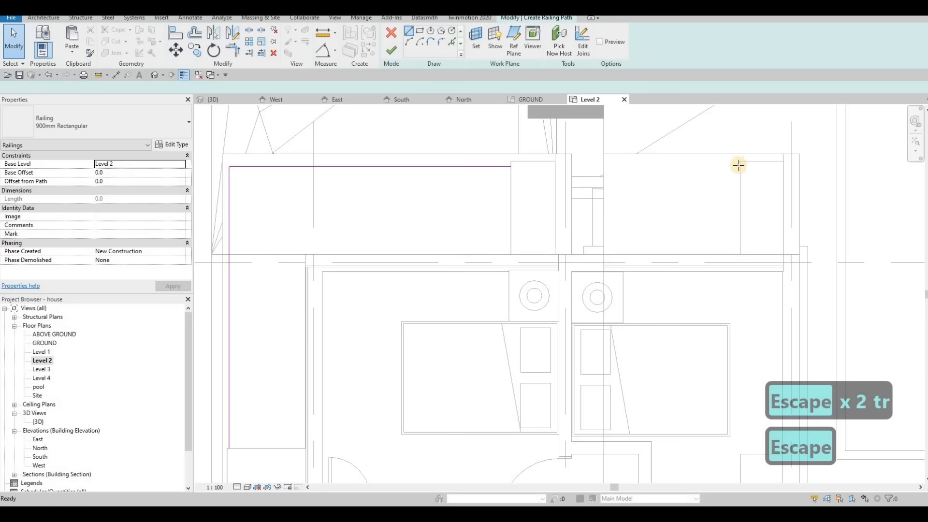
left_click(736, 166)
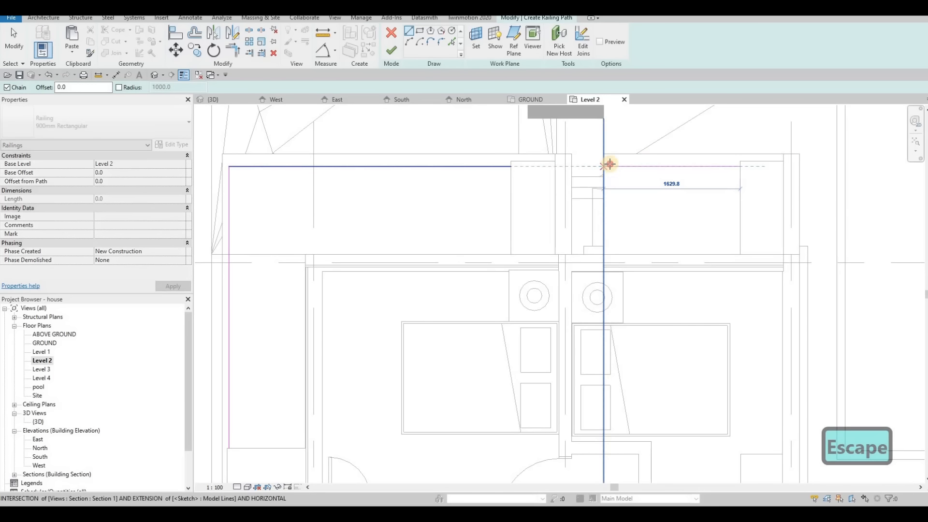
left_click(609, 255)
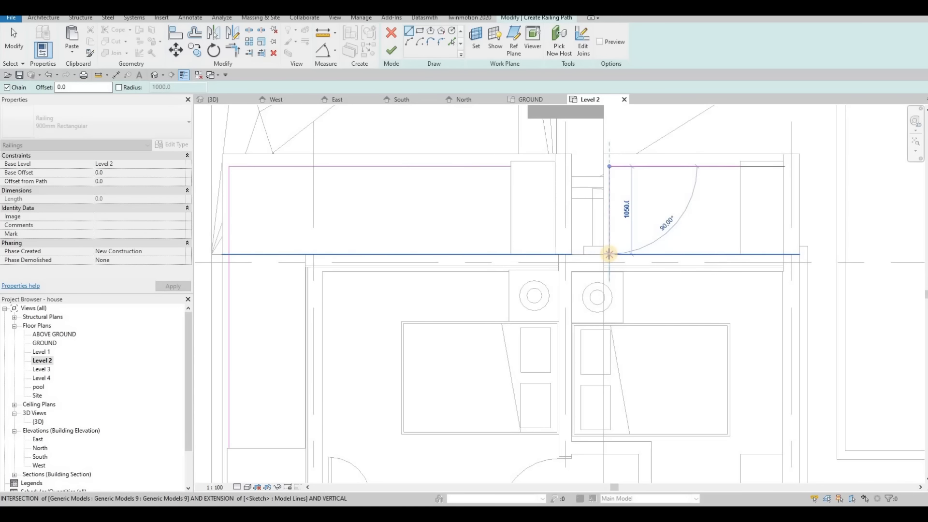
key("Escape")
key("Escape")
key("Escape")
scroll(616, 259, "up", 3)
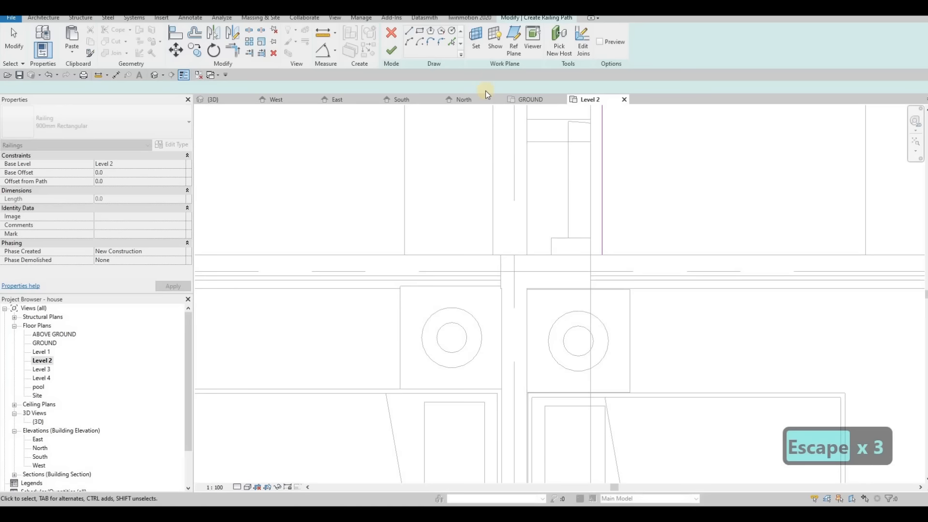
left_click(393, 52)
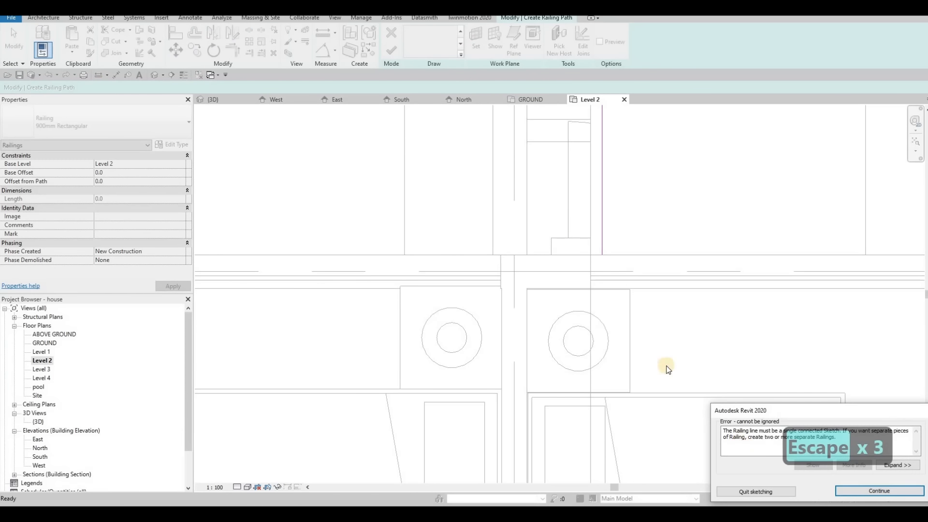
left_click(864, 491)
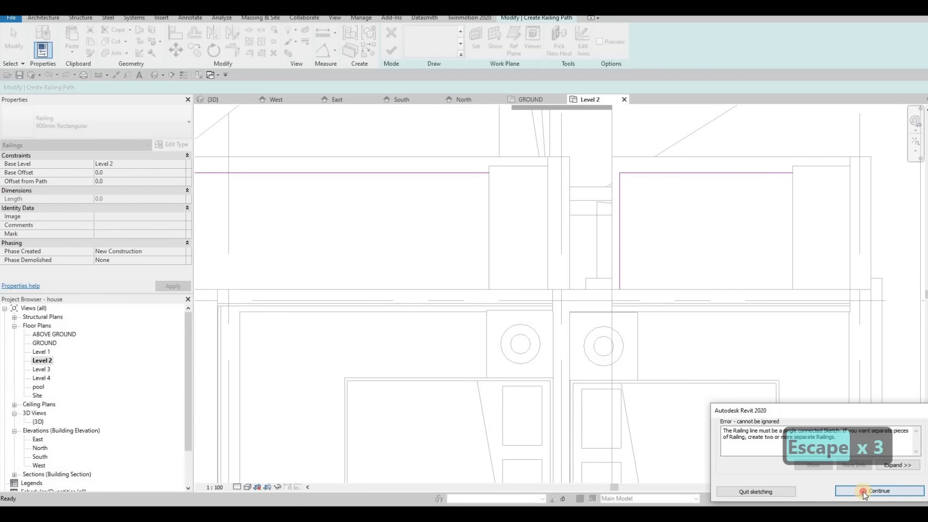
key("Escape")
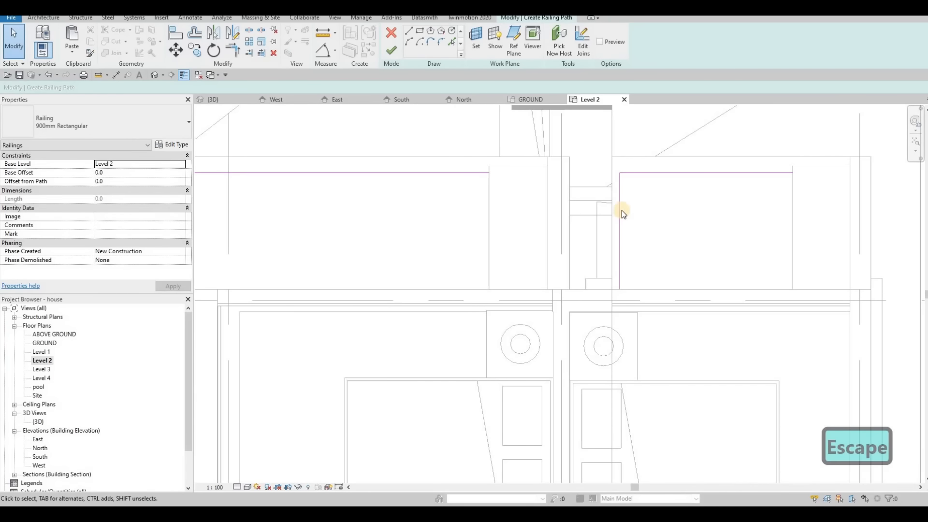
Delete the east bedroom's path lines from the sketch and finish the west bedroom's railing.
key("Tab")
left_click(584, 175)
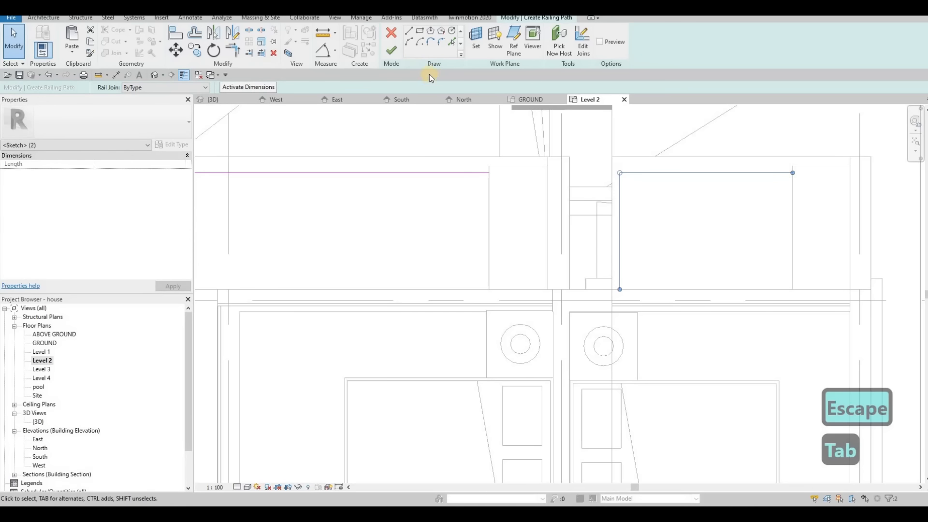
key("Delete")
left_click(391, 50)
key("Escape")
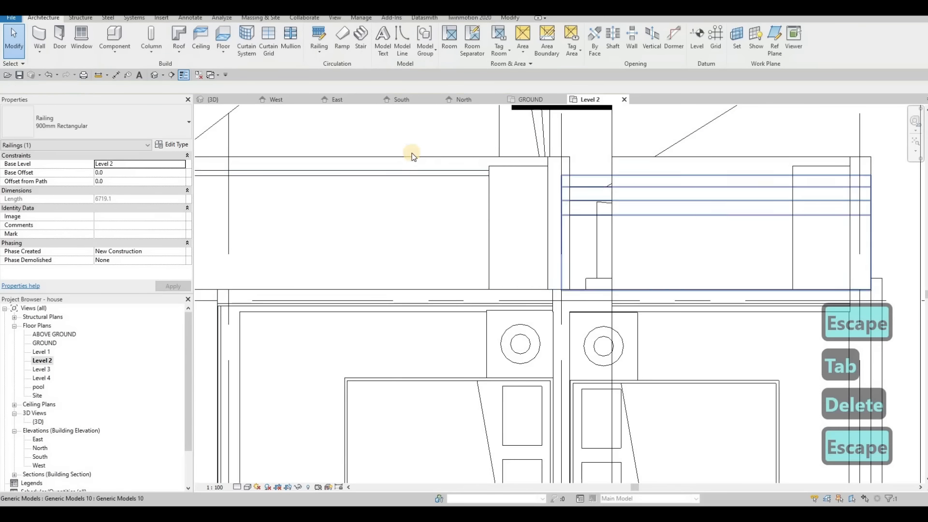
Create a similar railing for the east bedroom's frame, running from the wooden panel along the north edge and about 1050 mm back to the house.
left_click(400, 174)
key("c")
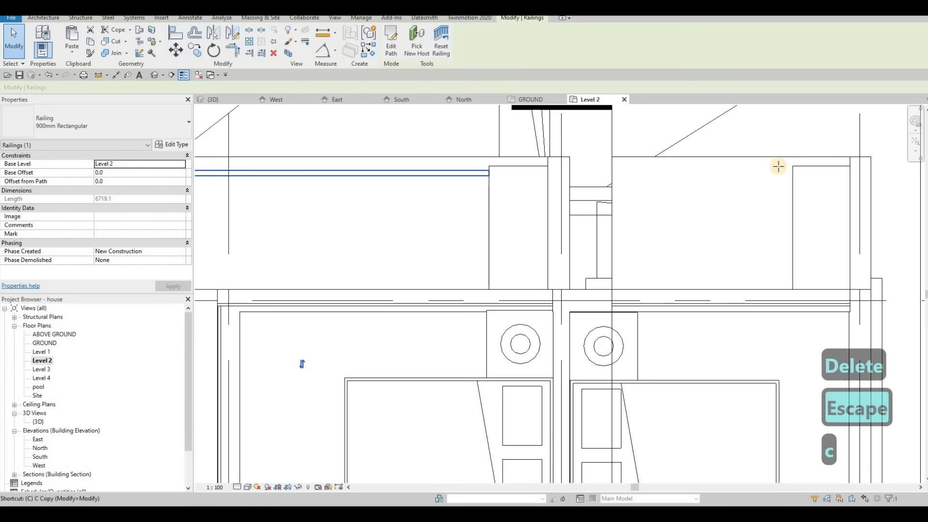
key("s")
left_click(794, 167)
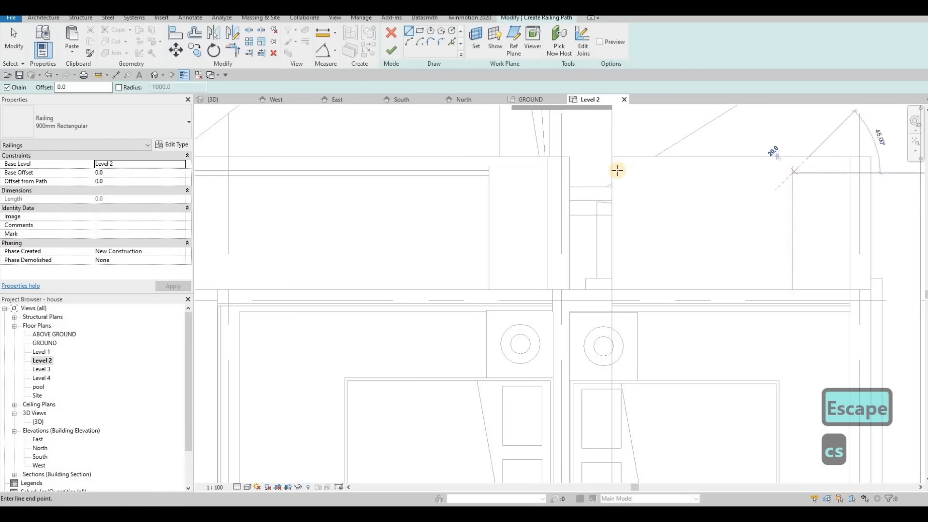
left_click(618, 173)
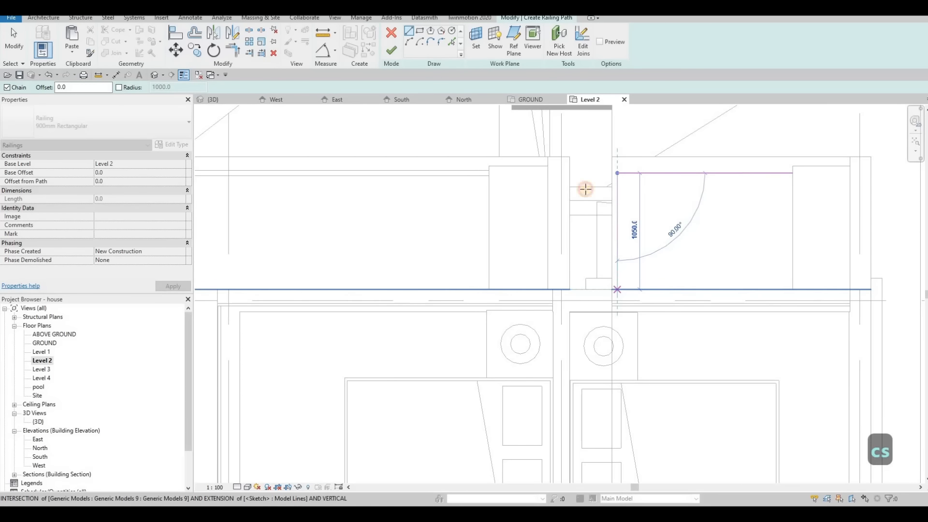
left_click(618, 290)
key("Escape")
left_click(391, 51)
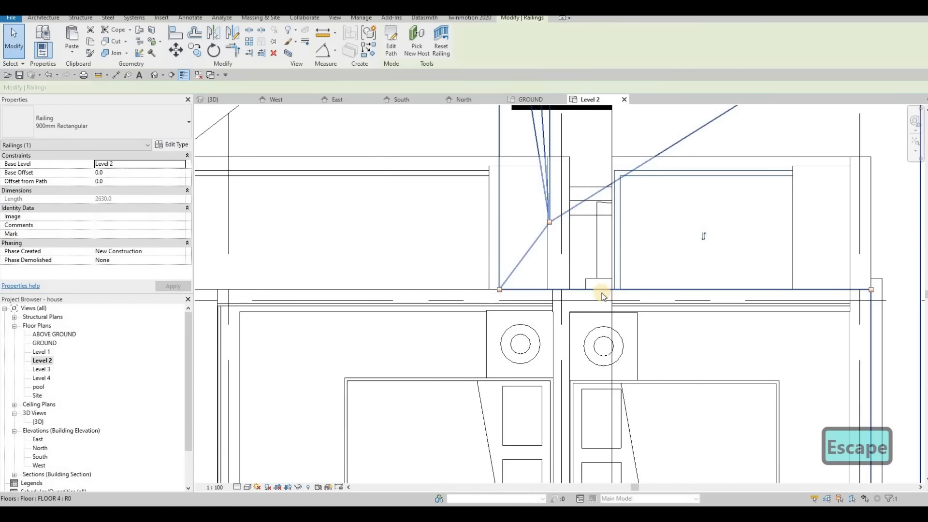
Shorten the east bedroom's north curtain wall to about 2060 mm, bringing its west end in line with the new railing's inner face.
key("Escape")
key("Escape")
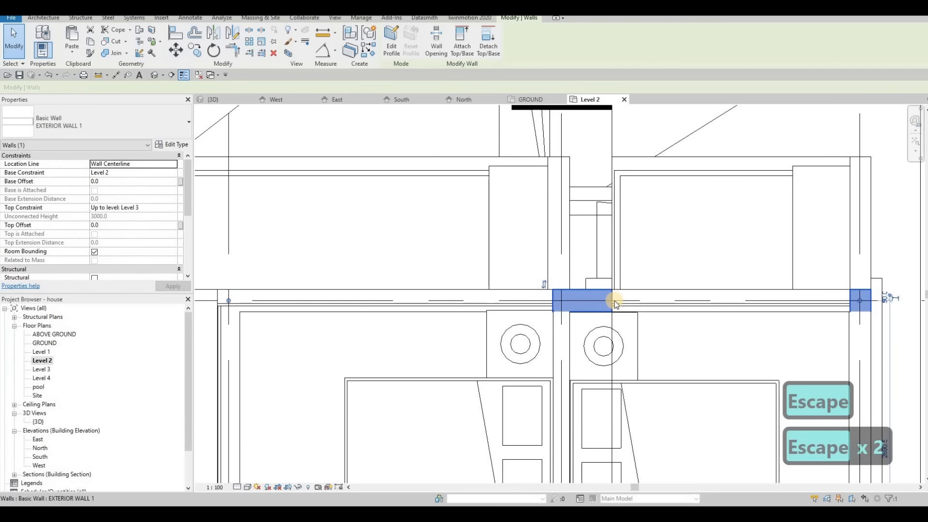
key("Escape")
key("Escape")
left_click(619, 302)
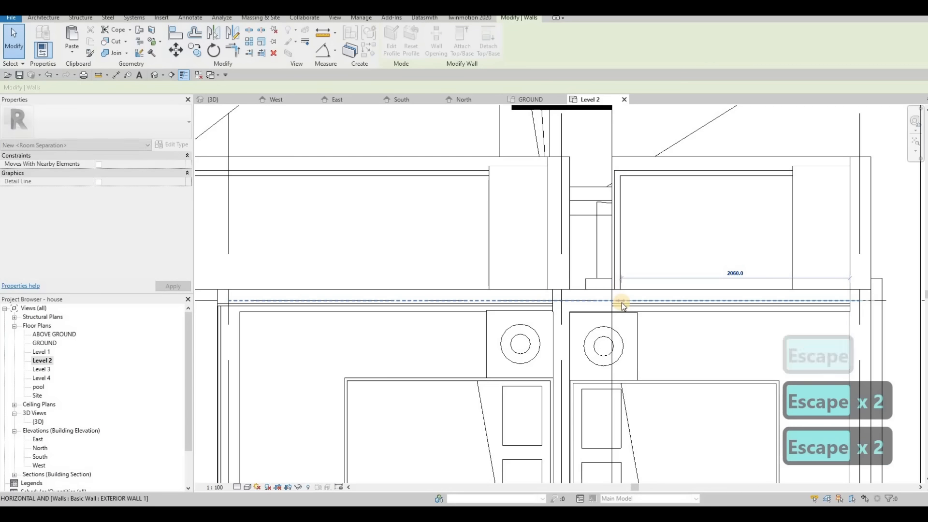
key("Escape")
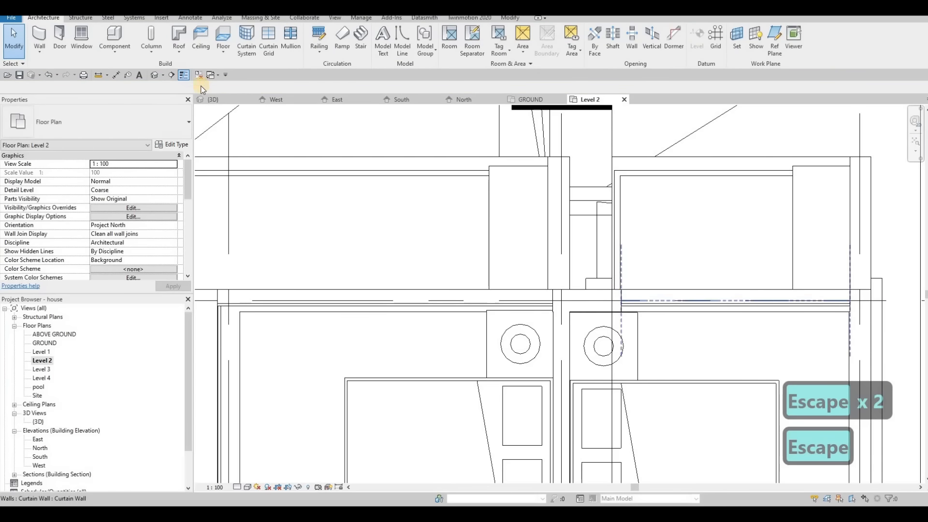
key("Escape")
Inspect the new bedroom railings and wooden panels in 3D from several sides, and compare them with the front balcony.
left_click(214, 100)
key("Escape")
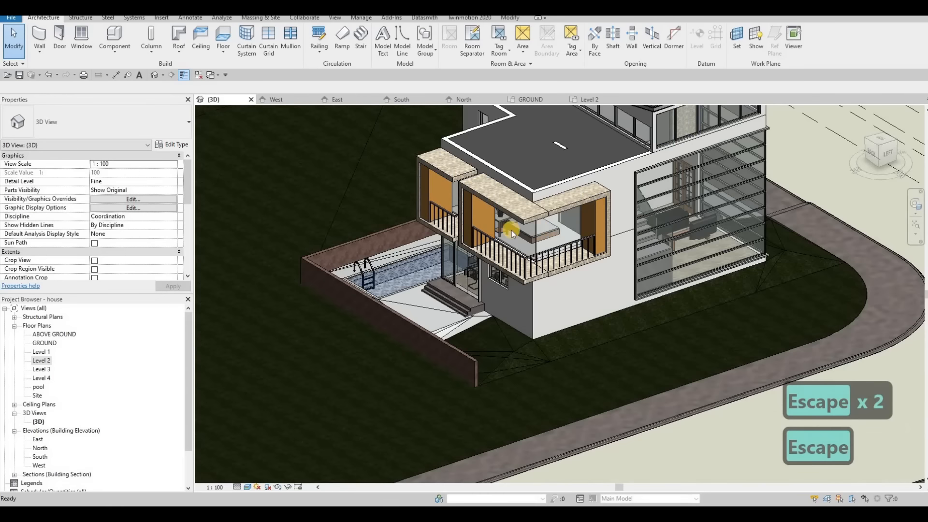
middle_click_drag(511, 230, 471, 221, "shift")
scroll(460, 225, "up", 5)
scroll(594, 243, "down", 5)
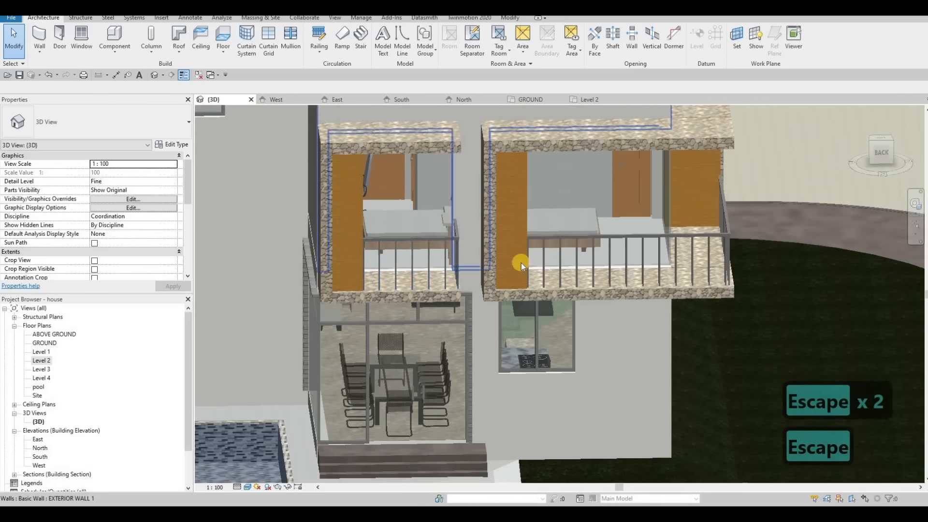
middle_click_drag(521, 263, 540, 291, "shift")
scroll(602, 256, "up", 4)
scroll(619, 253, "down", 5)
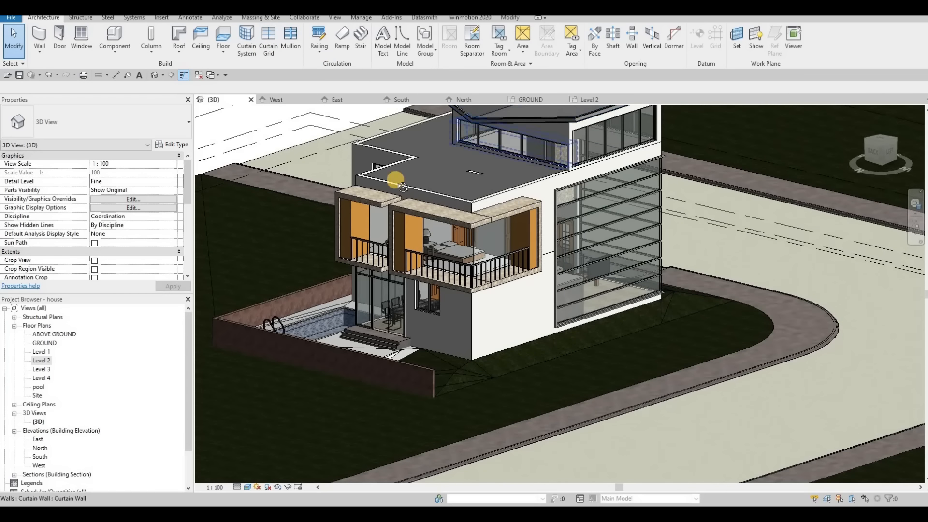
middle_click_drag(460, 241, 588, 217, "shift")
scroll(587, 218, "up", 3)
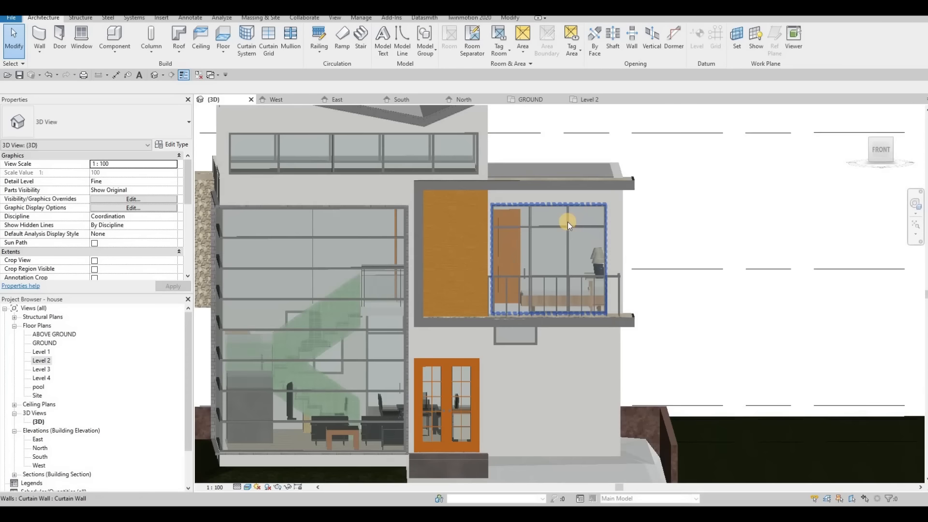
Check the horizontal grid line spacing of the front balcony's curtain wall in the South elevation.
left_click(395, 98)
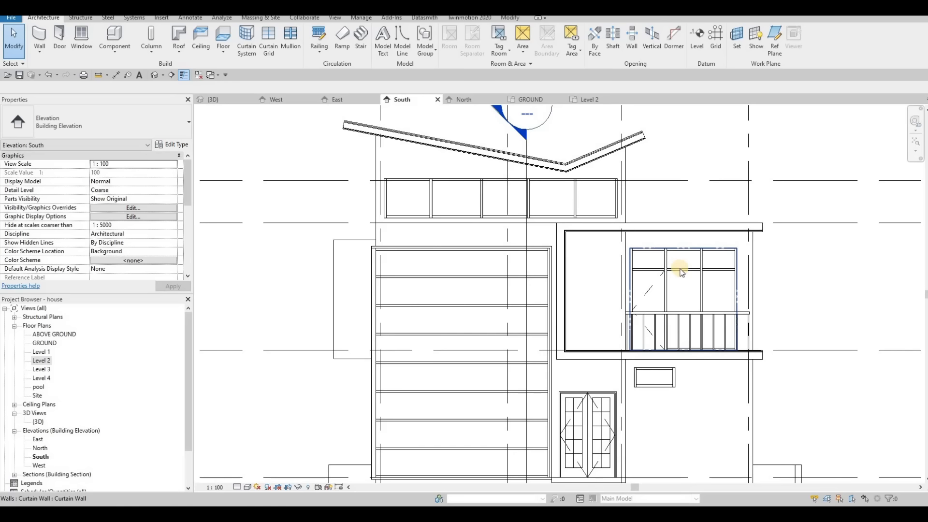
key("Tab")
key("Tab")
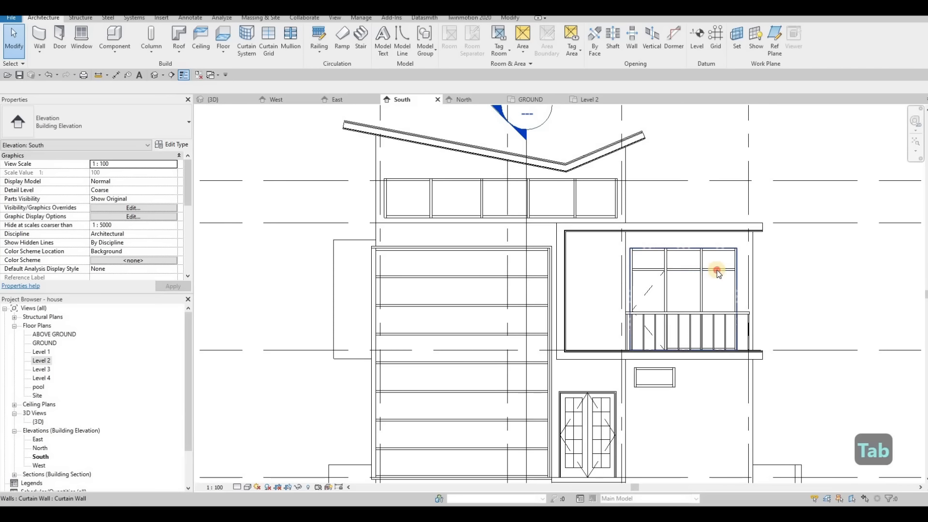
left_click(689, 269)
scroll(686, 271, "up", 1)
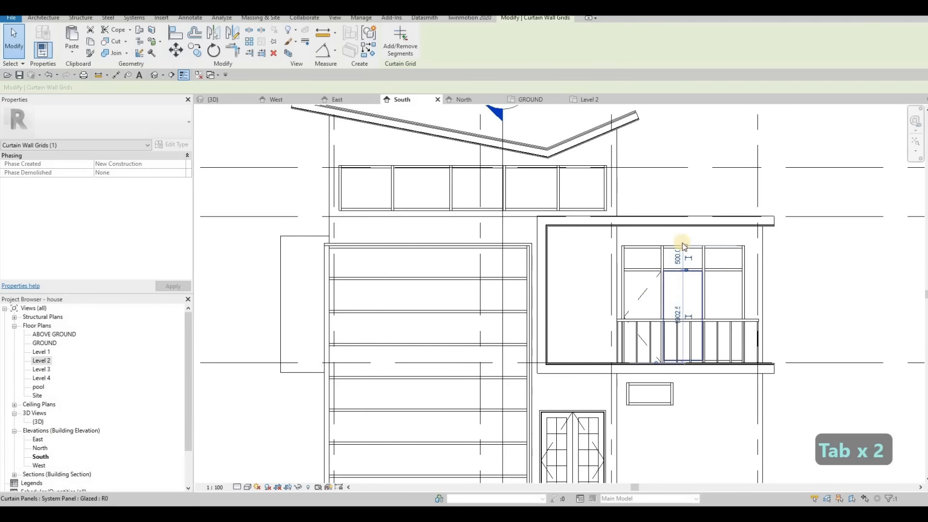
key("Escape")
key("Escape")
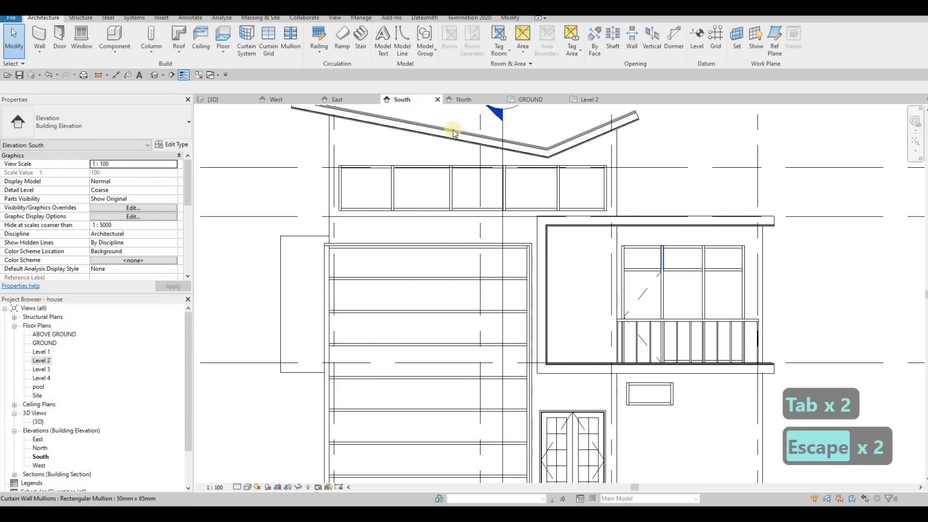
key("Escape")
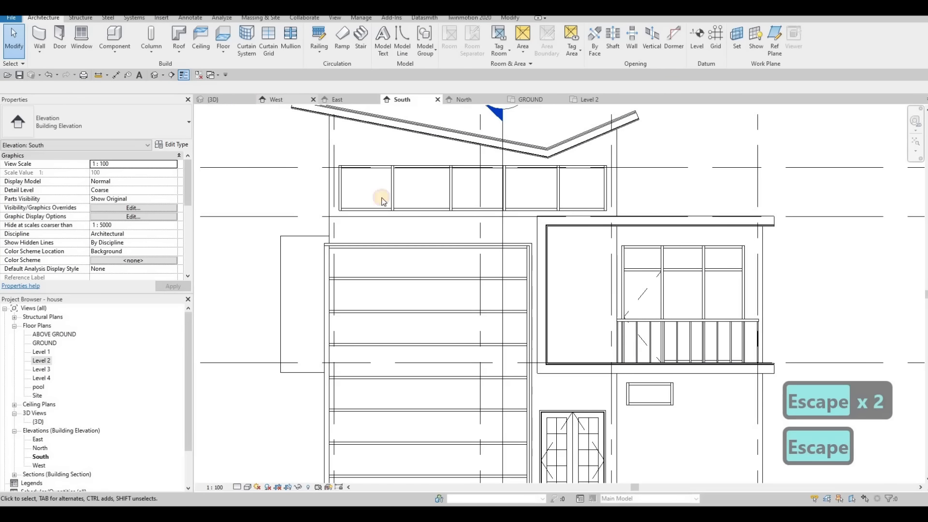
Add a horizontal curtain grid line 500 mm below the top of each north bedroom curtain wall in the 3D view.
left_click(213, 99)
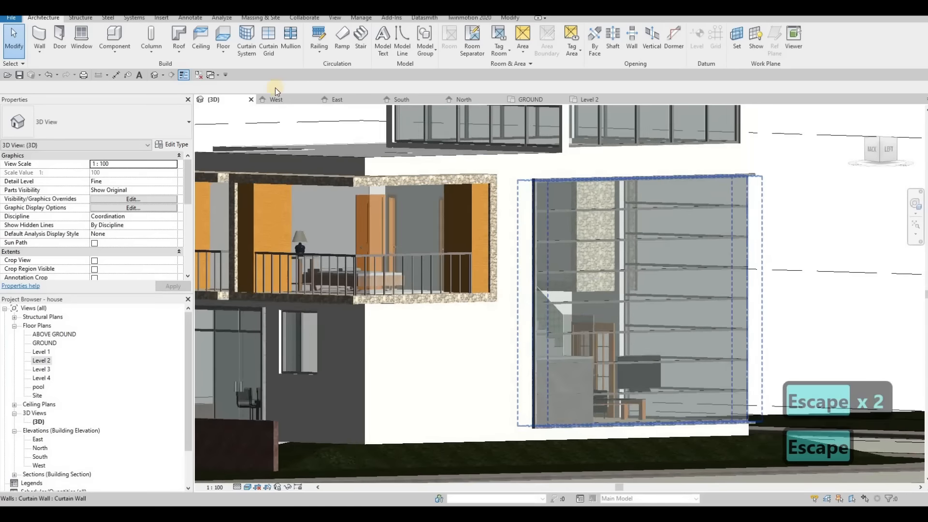
key("c")
key("g")
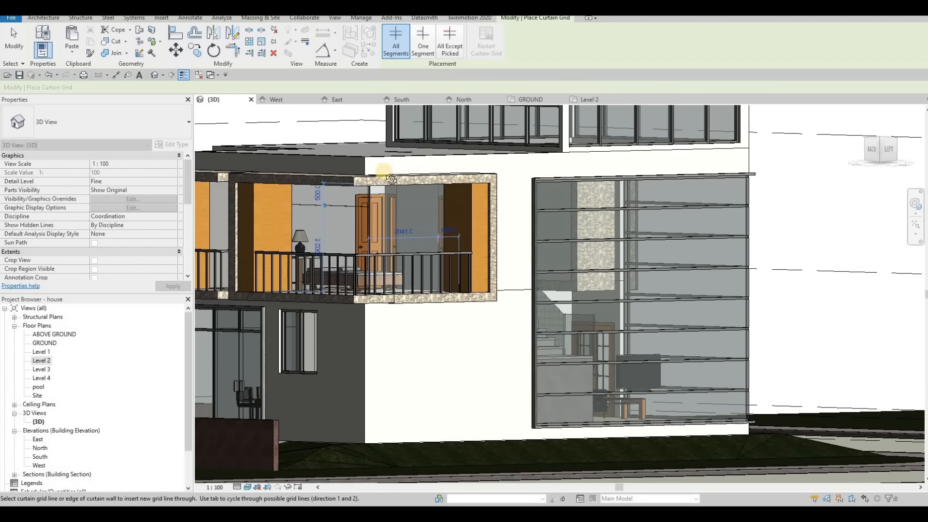
middle_click_drag(373, 187, 370, 196, "shift")
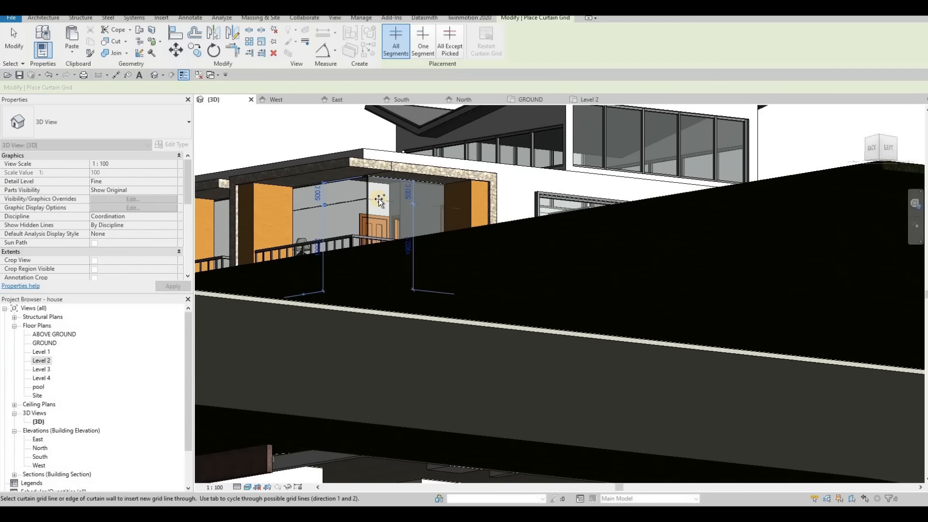
middle_click_drag(377, 202, 307, 208, "shift")
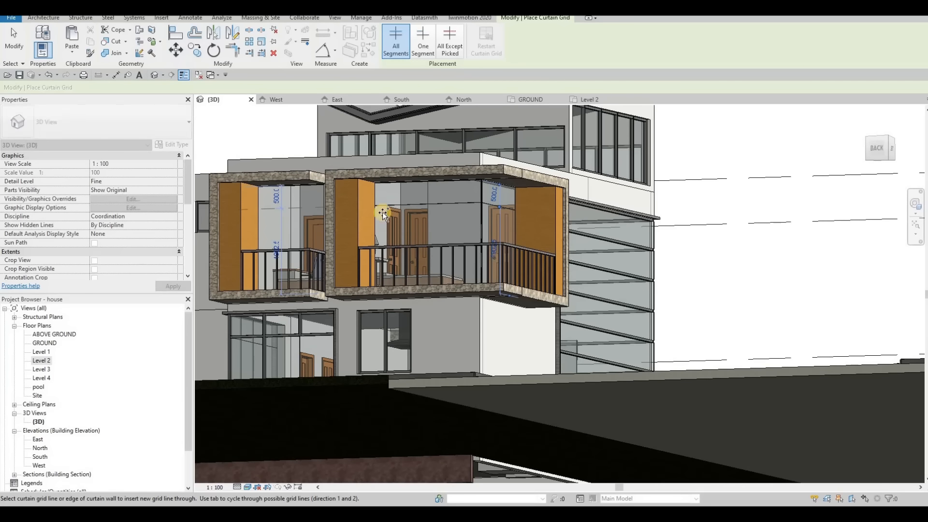
key("Escape")
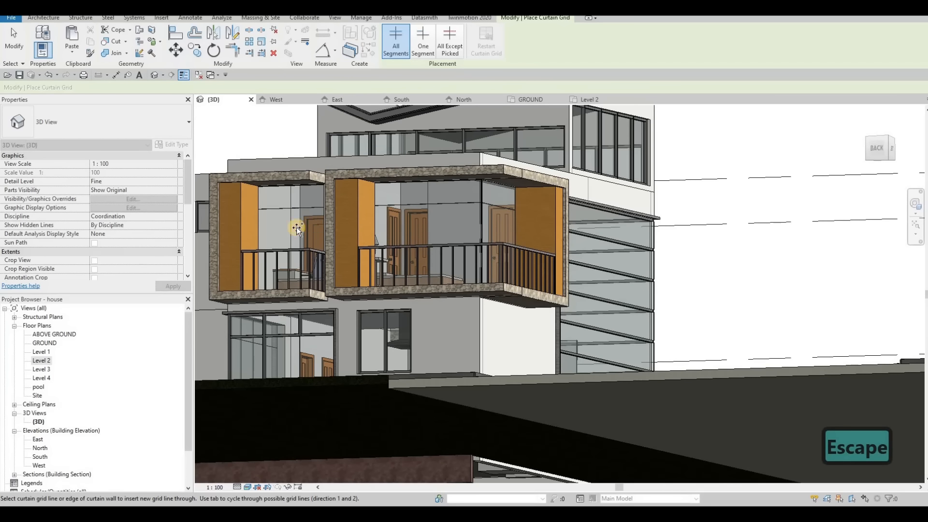
Place a vertical grid line on the east bedroom's north curtain wall, 686.7 mm from its west end.
middle_click_drag(297, 228, 303, 237, "shift")
middle_click_drag(319, 282, 269, 253, "shift")
scroll(273, 251, "up", 3)
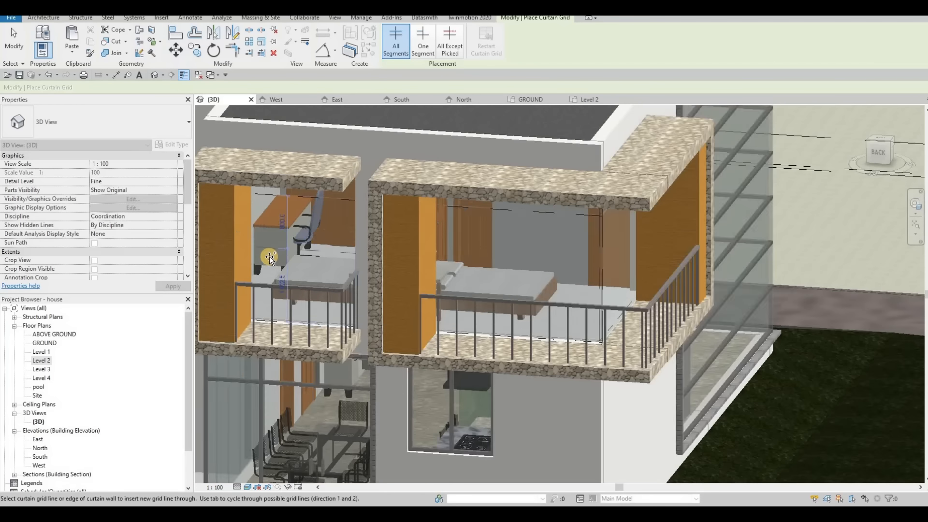
scroll(274, 257, "up", 2)
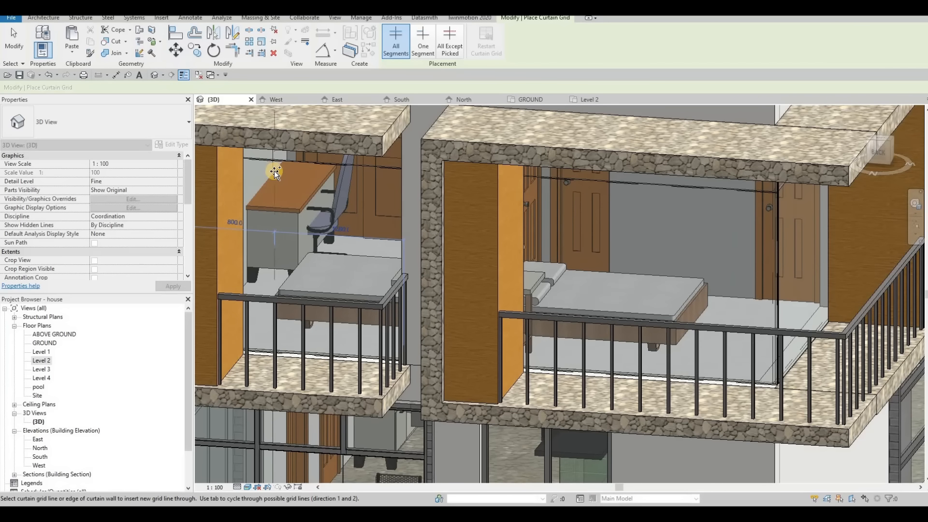
middle_click_drag(353, 206, 410, 207, "shift")
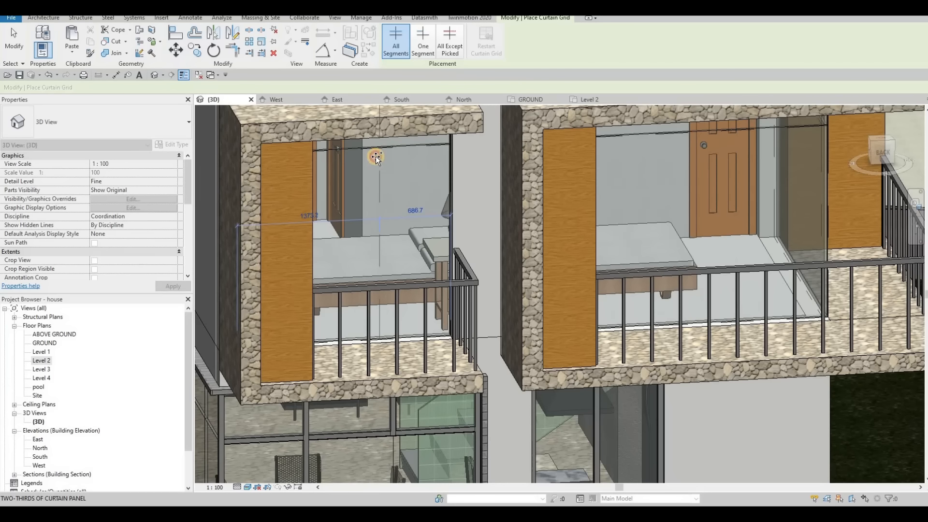
left_click(376, 157)
Try a second vertical grid line in the wider panel of the east bedroom's curtain wall and undo it.
middle_click_drag(312, 158, 323, 175, "shift")
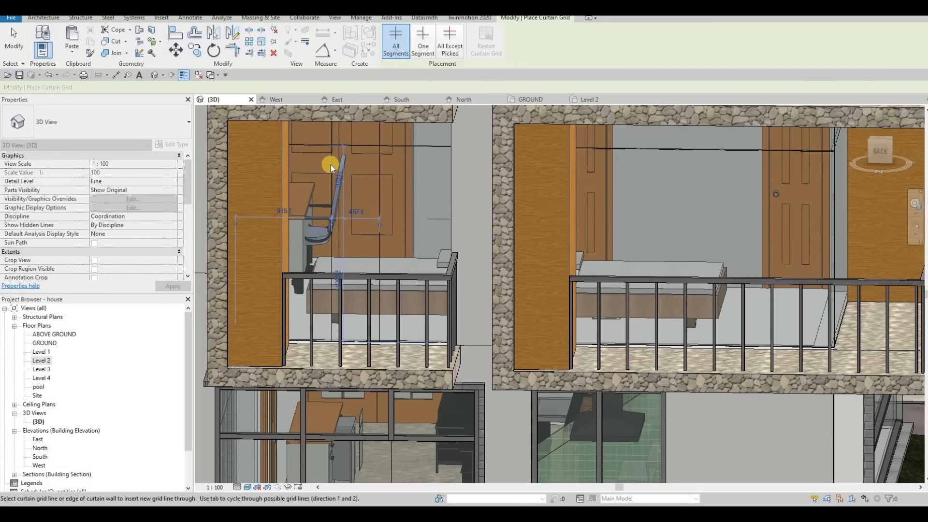
key("Escape")
key("Escape")
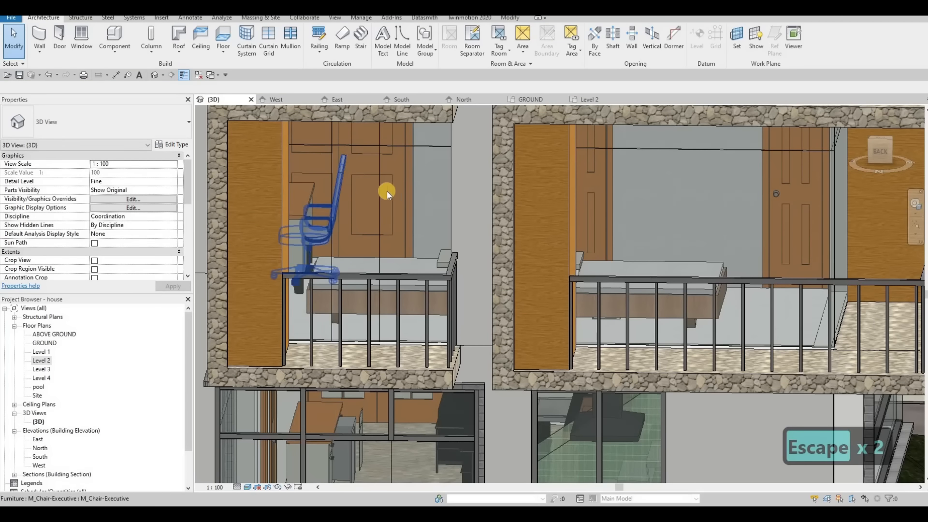
key("ctrl+z")
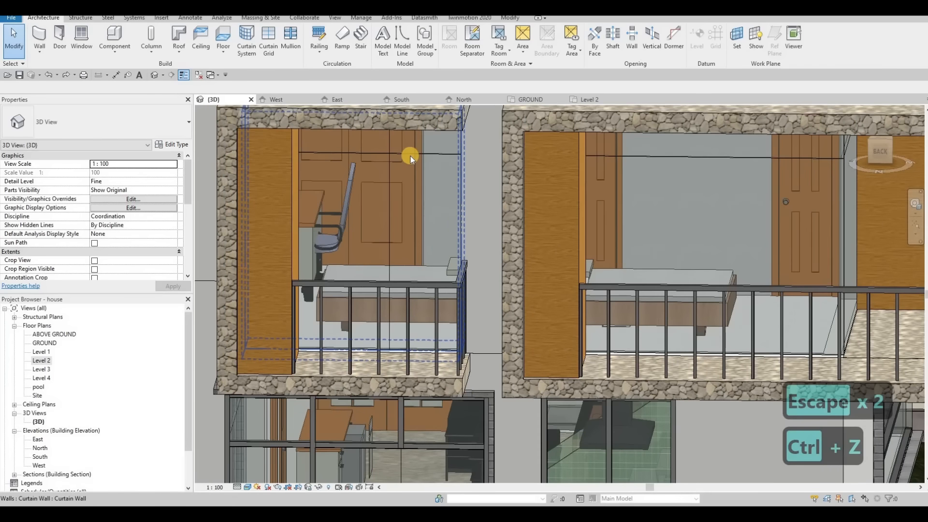
Divide the west bedroom's west-facing curtain wall into four equal panels of about 660 mm with three vertical grid lines.
left_click(261, 39)
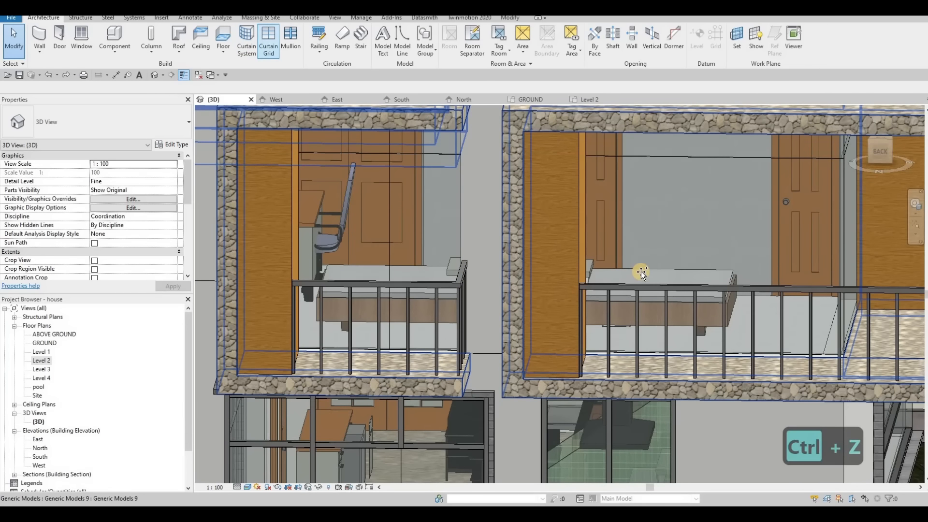
middle_click_drag(437, 276, 706, 296, "shift")
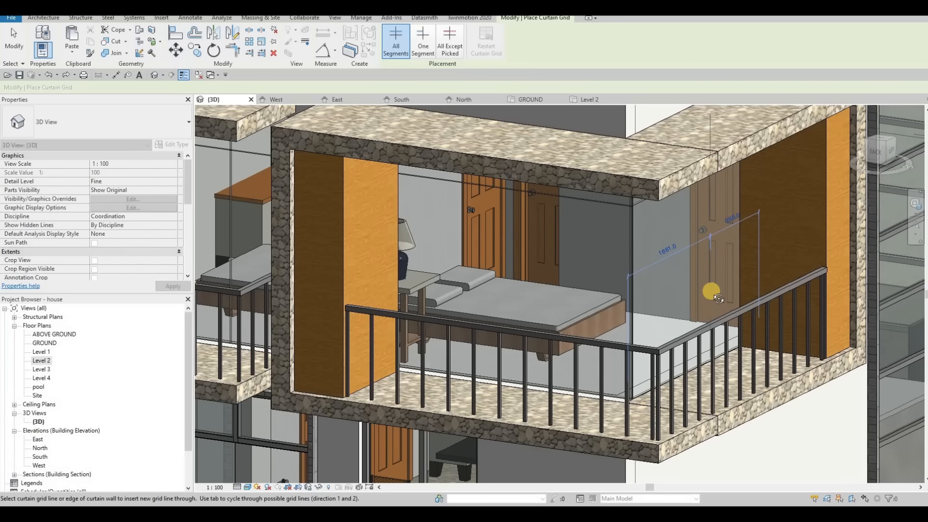
middle_click_drag(632, 308, 494, 225, "shift")
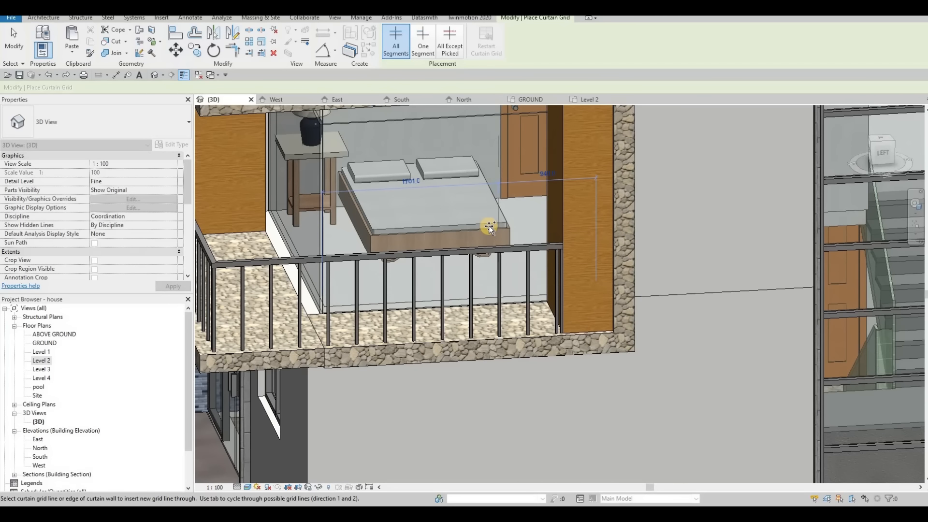
scroll(483, 230, "down", 3)
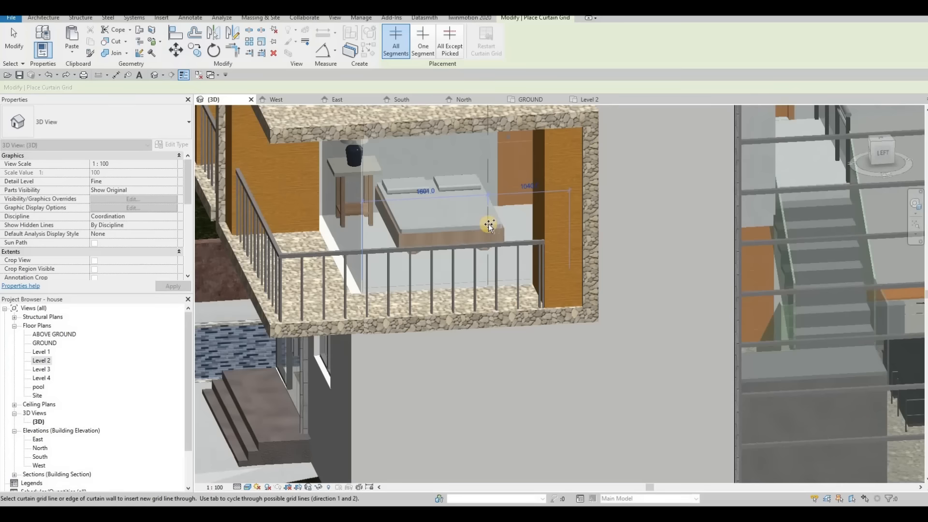
middle_click_drag(491, 213, 470, 198, "shift")
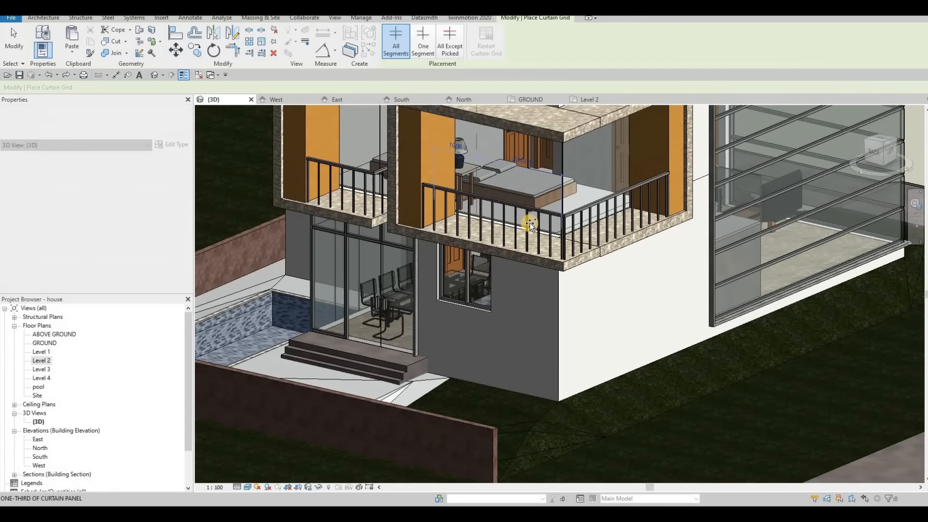
middle_click_drag(514, 253, 530, 256, "shift")
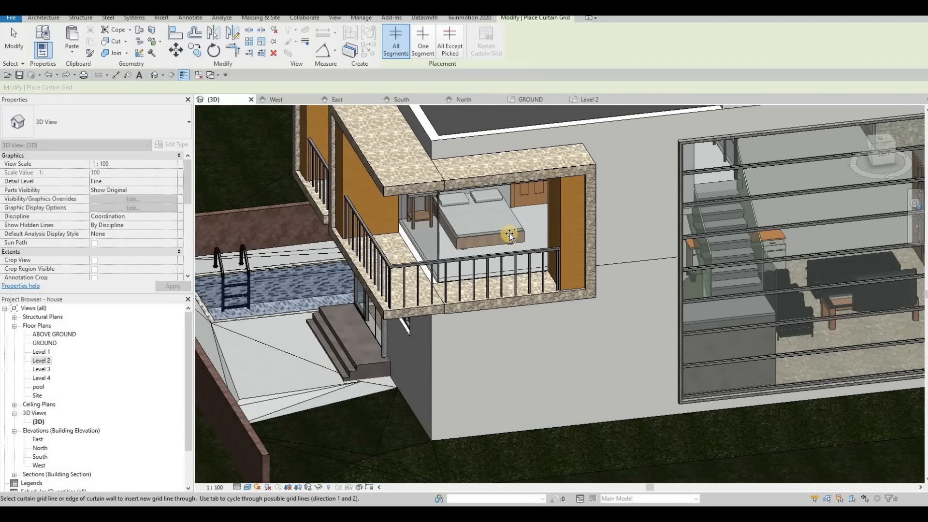
left_click(545, 226)
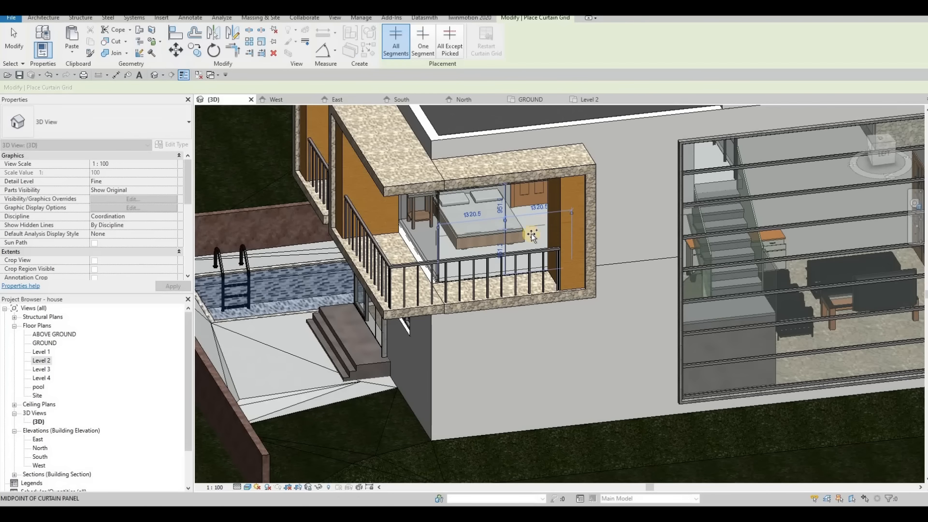
left_click(533, 275)
left_click(452, 266)
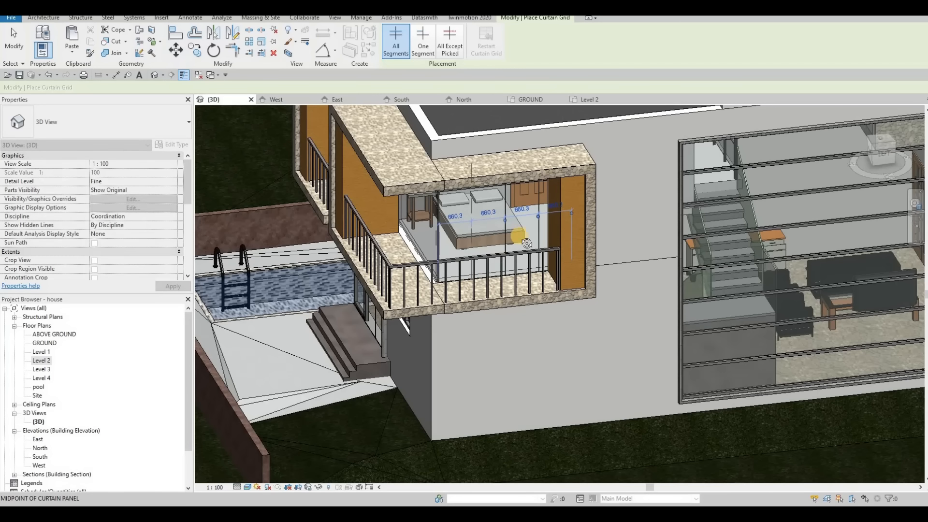
Divide the west bedroom's north curtain wall into four equal 755 mm panels with three vertical grid lines.
middle_click_drag(527, 243, 397, 274, "shift")
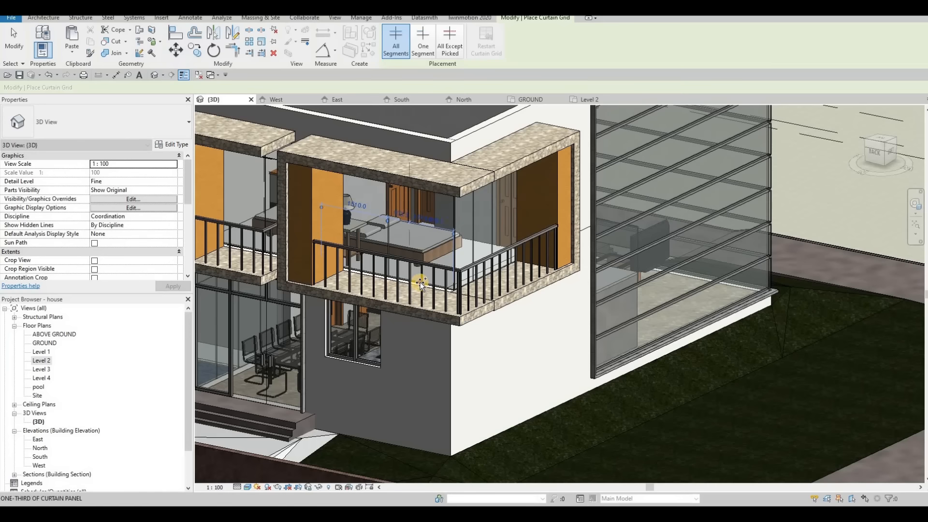
middle_click_drag(352, 270, 477, 231, "shift")
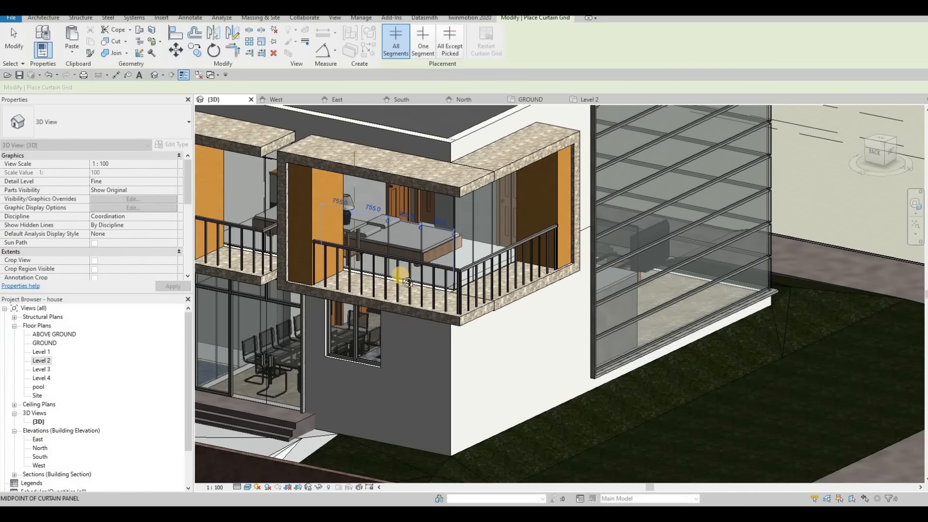
key("Escape")
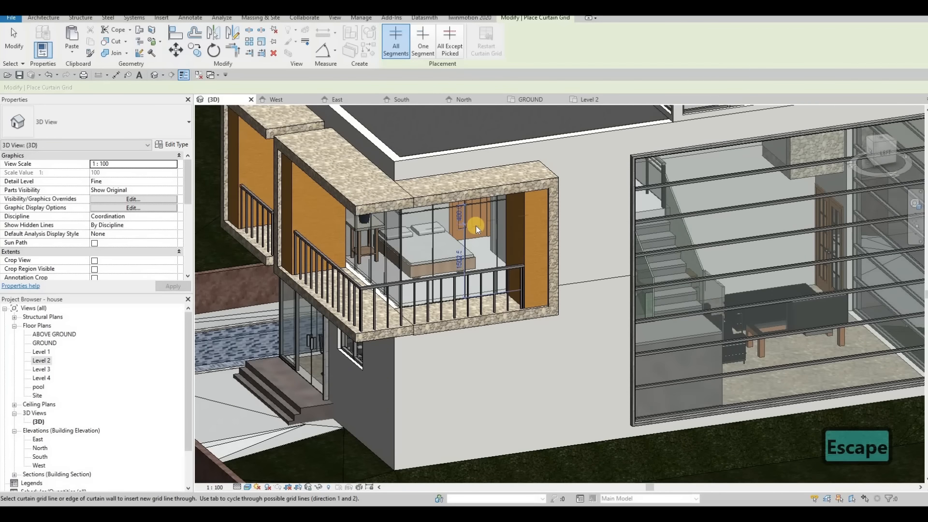
key("Escape")
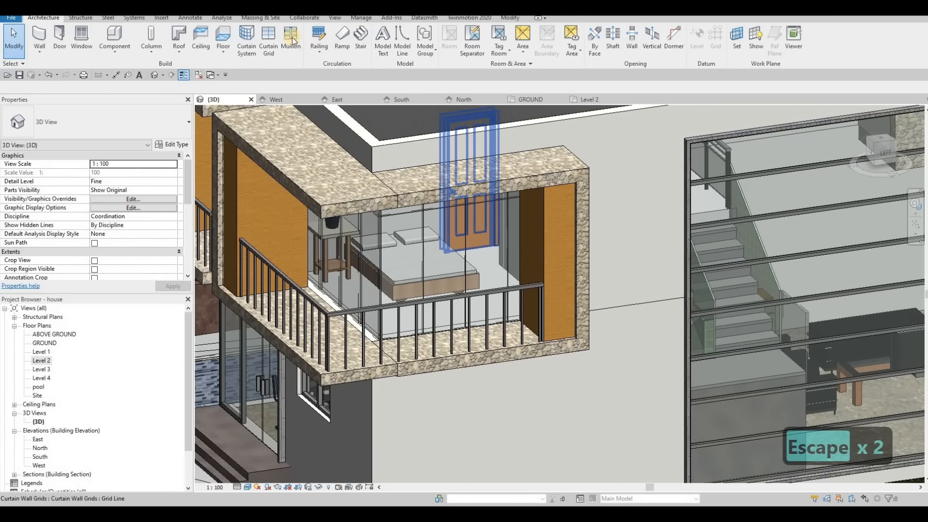
Place 50mm x 65mm Rectangular Mullions on all grid lines of both bedrooms' curtain walls.
left_click(292, 36)
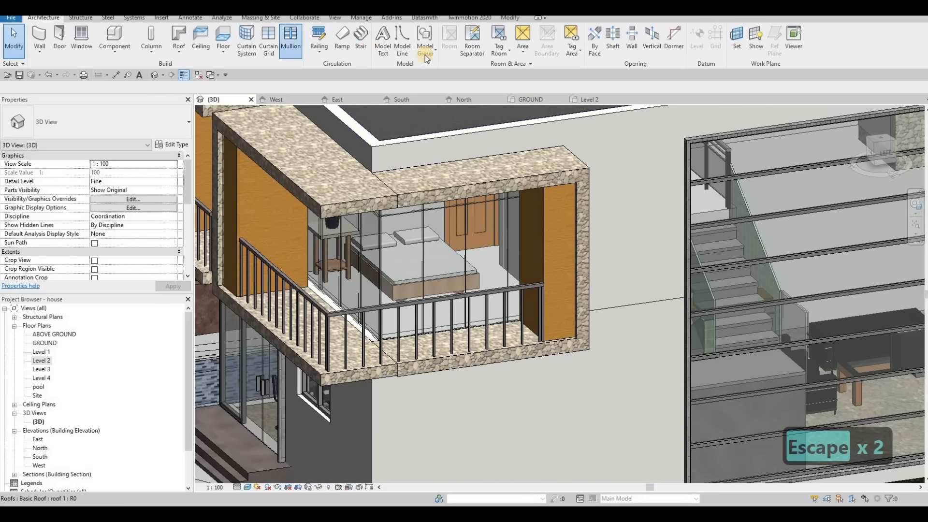
left_click(360, 247)
middle_click_drag(453, 247, 401, 232, "shift")
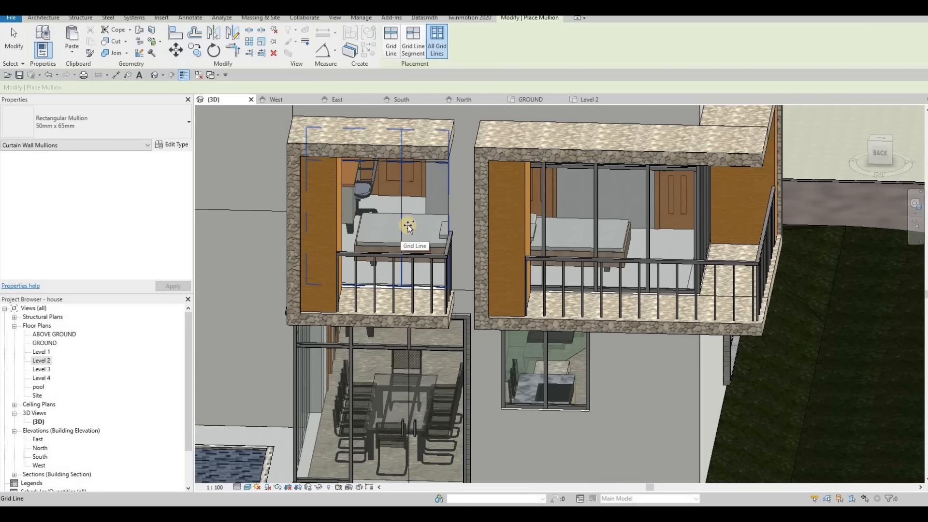
key("Escape")
Delete the bottom mullion beneath the narrow west panel of the east bedroom's curtain wall.
middle_click_drag(425, 258, 419, 278, "shift")
scroll(419, 277, "up", 5)
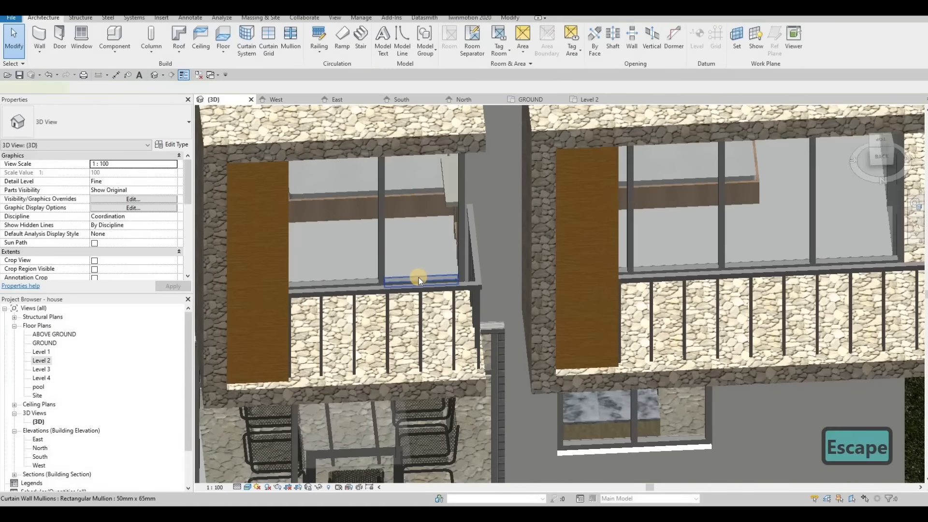
left_click(451, 269)
key("Delete")
Delete the bottom mullion beneath the third panel from the north in the west bedroom's west-facing curtain wall.
scroll(415, 261, "down", 3)
middle_click_drag(426, 212, 658, 340, "shift")
scroll(657, 337, "up", 2)
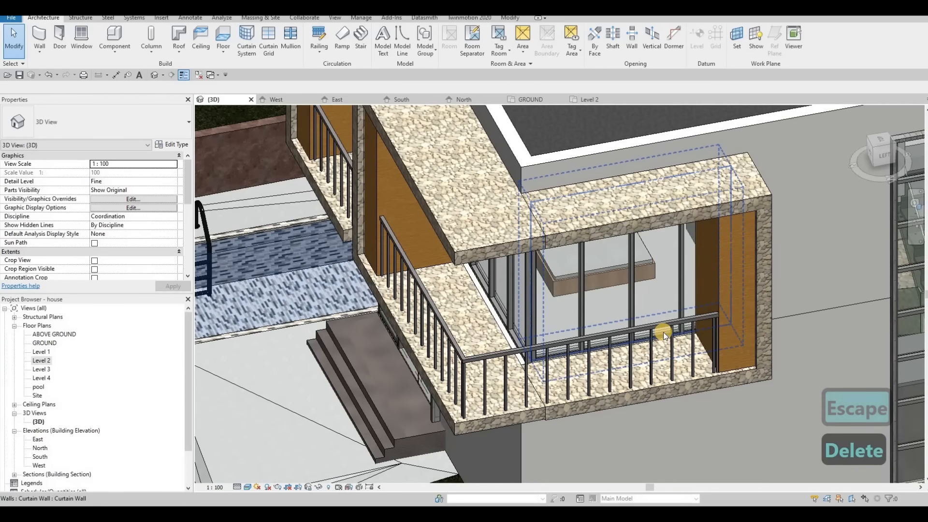
key("Tab")
left_click(663, 333)
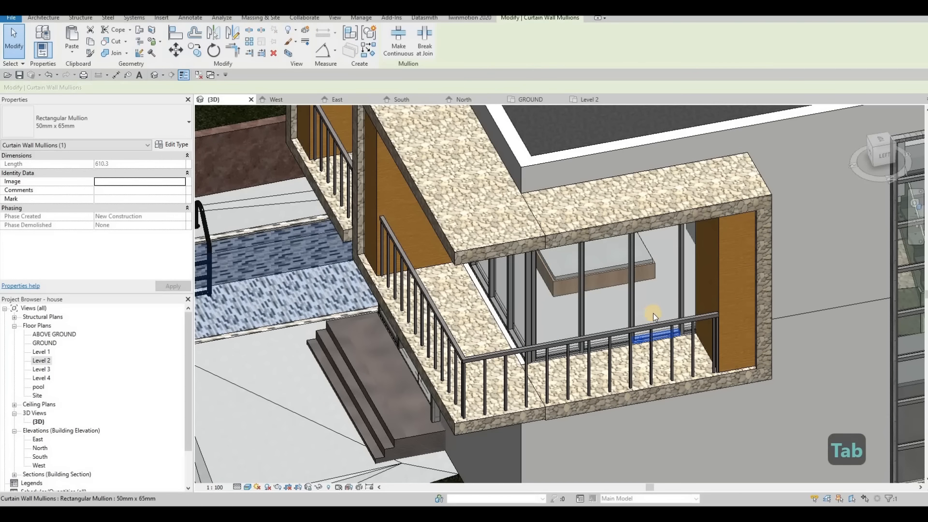
key("Delete")
Replace the glazed panel above the removed mullion in the west-facing curtain wall with M_Door-Curtain-Wall-Single-Glass.
key("Tab")
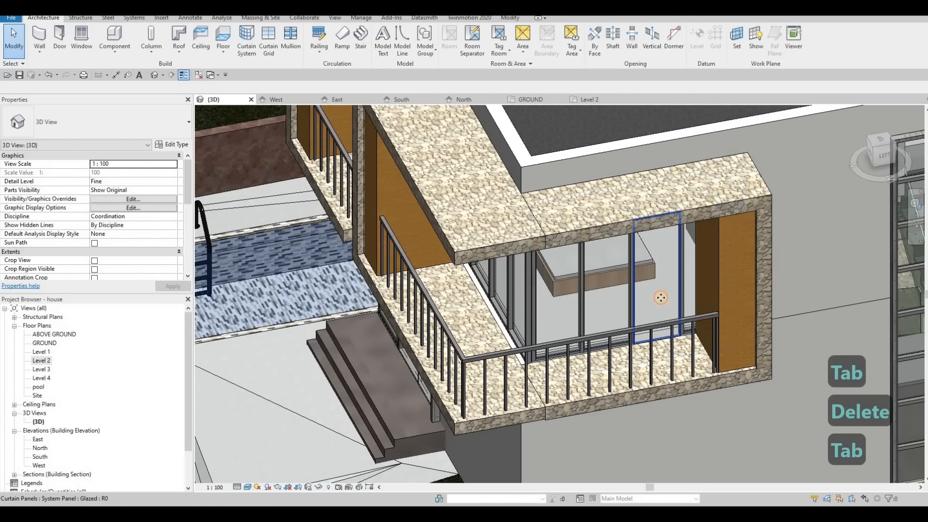
left_click(661, 297)
left_click(72, 124)
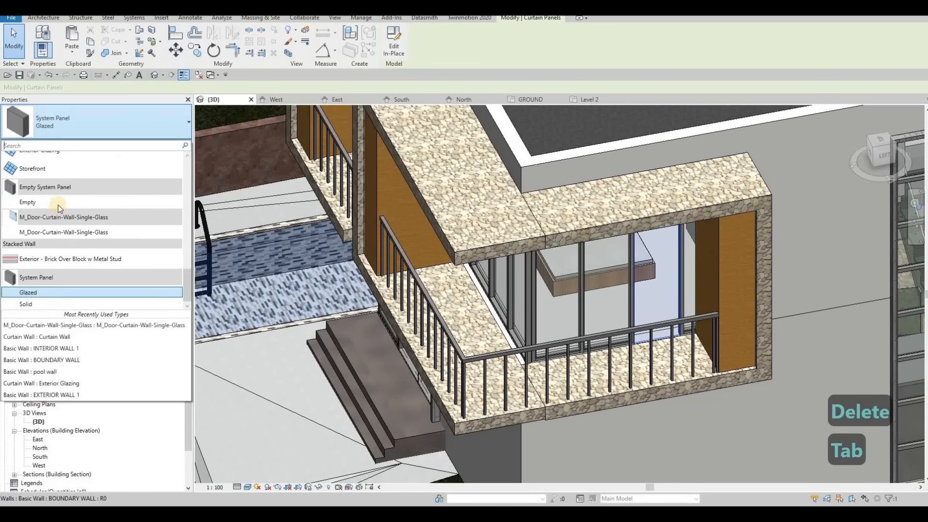
left_click(51, 233)
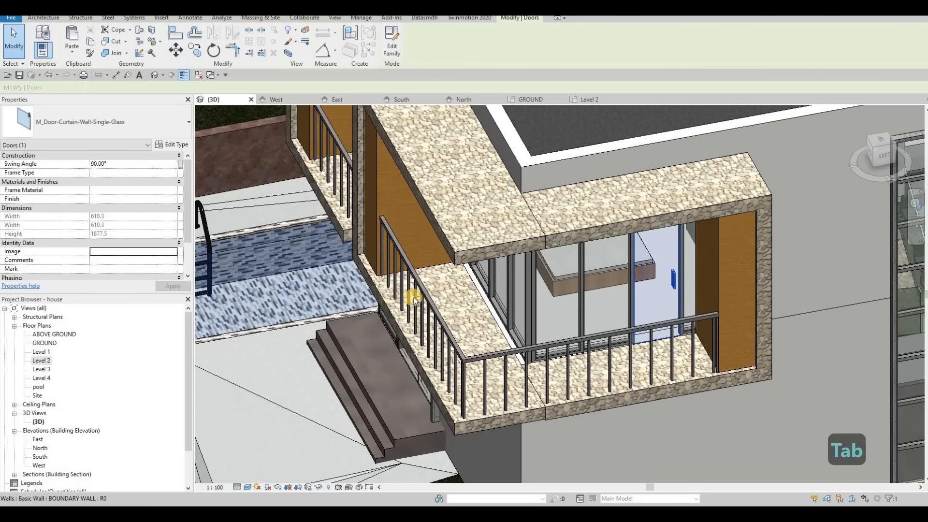
Change the east bedroom's lower west glazed panel to the M_Door-Curtain-Wall-Single-Glass type.
mouse_move(413, 298)
middle_mouse_down("shift")
mouse_move(433, 256)
mouse_move(413, 297)
middle_mouse_up("shift")
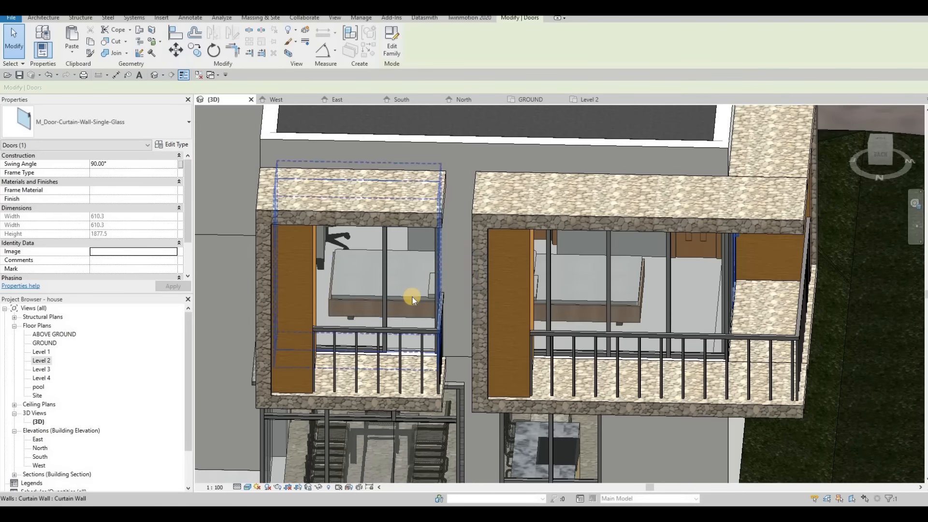
key("Tab")
key("Tab")
left_click(413, 297)
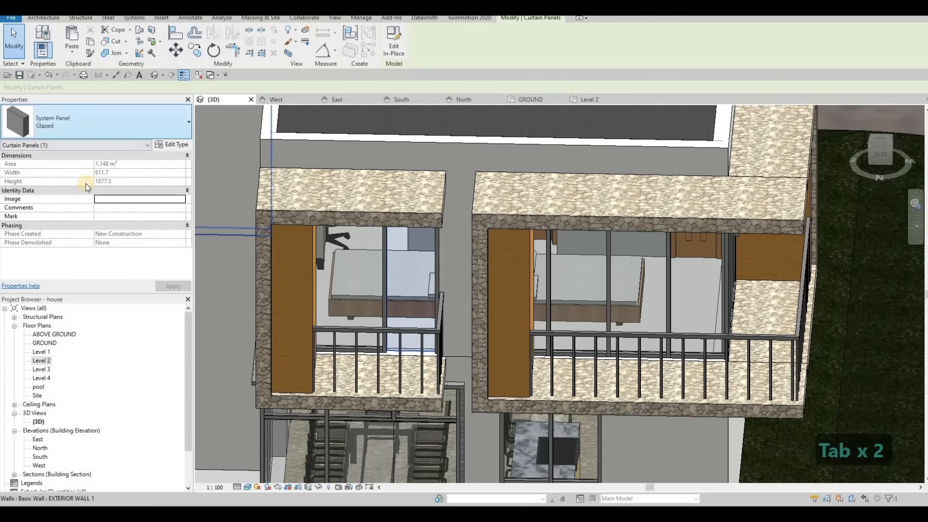
left_click(96, 122)
left_click(53, 232)
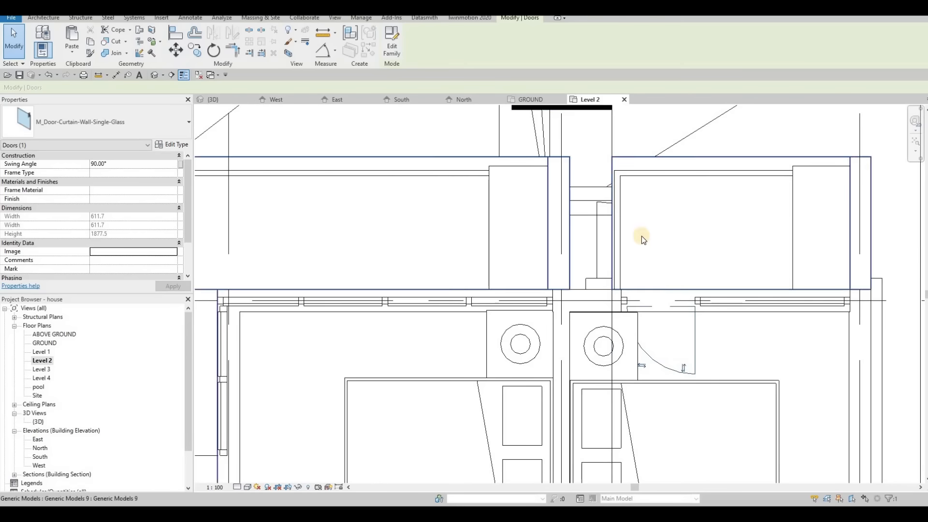
Flip the east bedroom's glass curtain wall door to swing outward onto the north balcony, hinged on its west side.
scroll(658, 286, "down", 1)
middle_click_drag(676, 340, 642, 286)
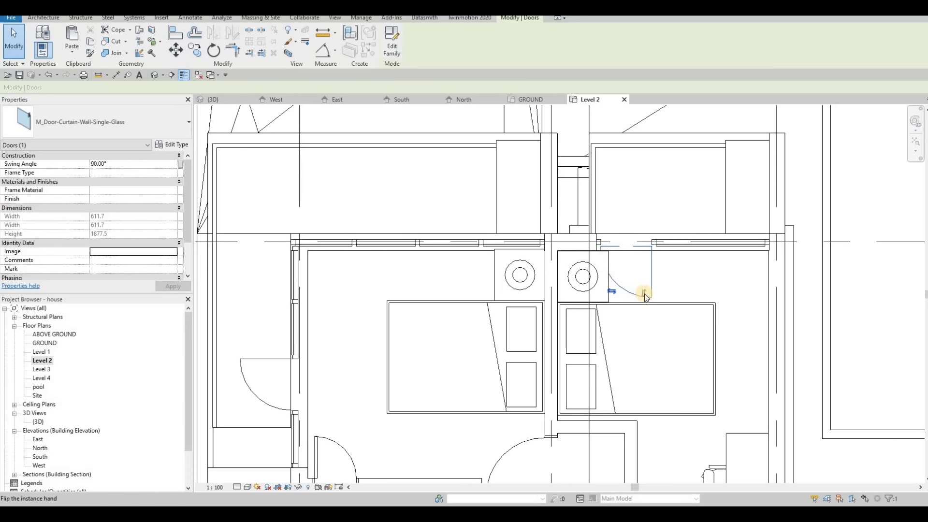
key("space")
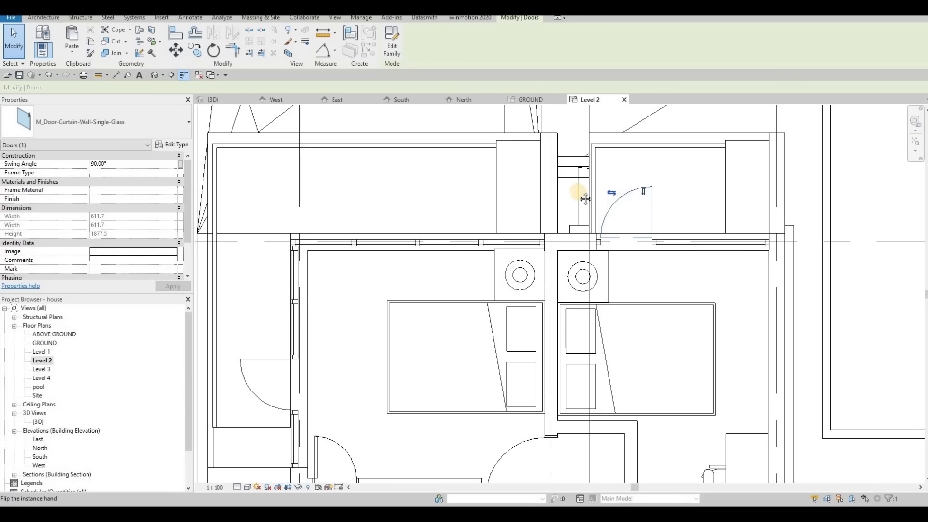
left_click(612, 193)
scroll(262, 370, "down", 2)
middle_click_drag(262, 370, 474, 289)
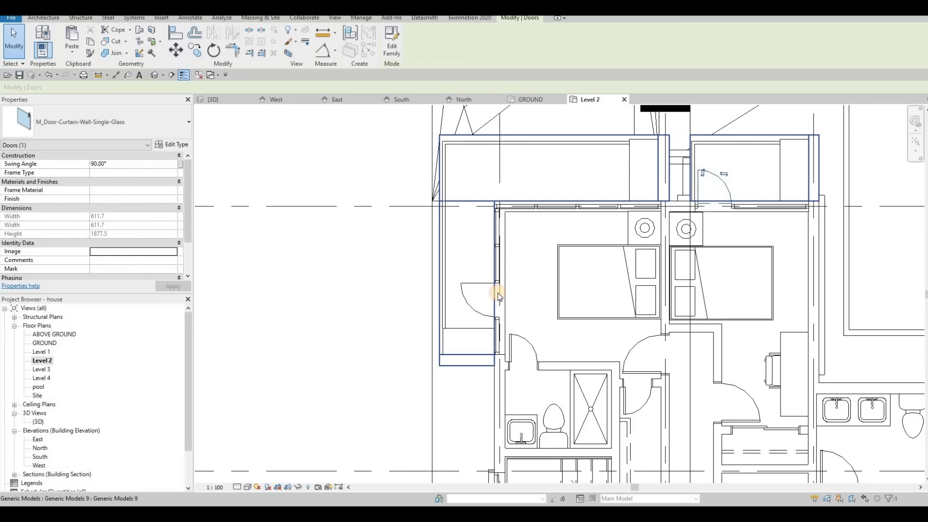
Flip the west bedroom's glass door so it opens outward onto the balcony with its hinge on the south side.
left_click(493, 297)
key("Escape")
key("Escape")
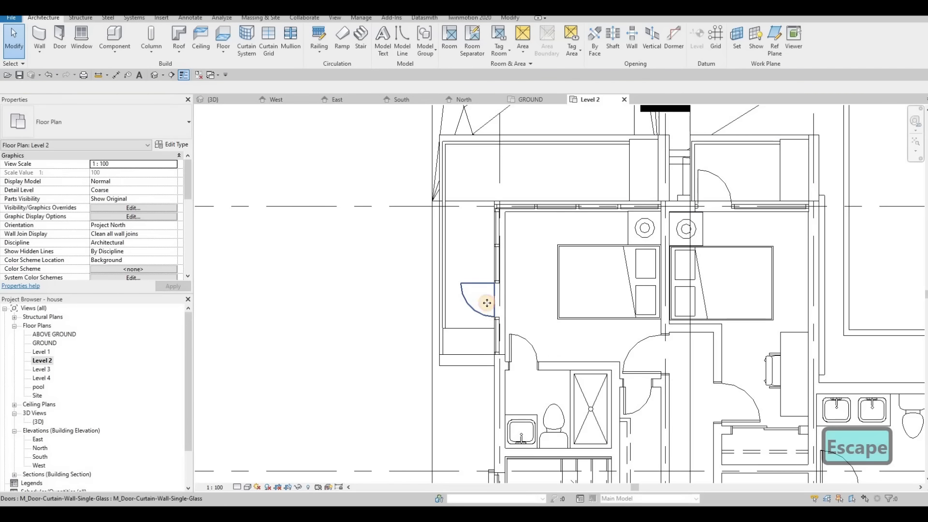
left_click(466, 289)
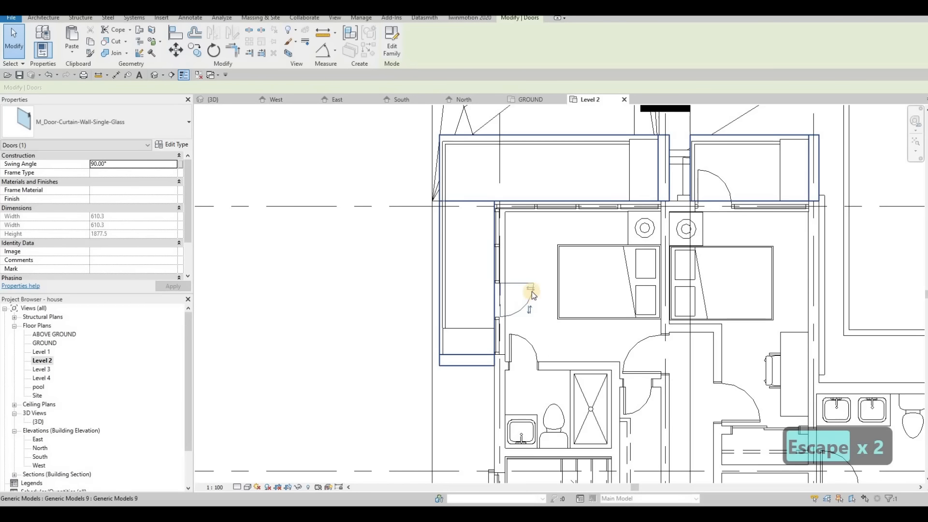
left_click_drag(531, 290, 490, 295)
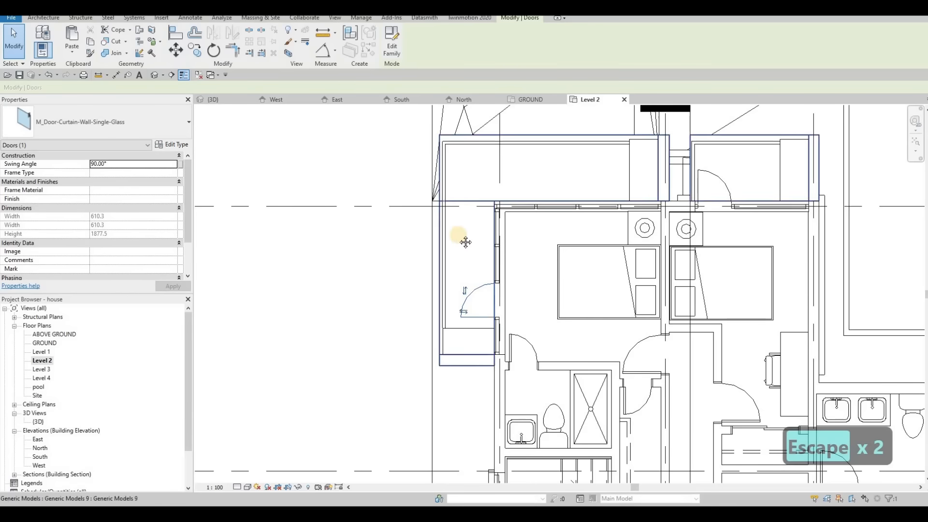
key("Escape")
scroll(407, 237, "down", 2)
scroll(413, 220, "down", 2)
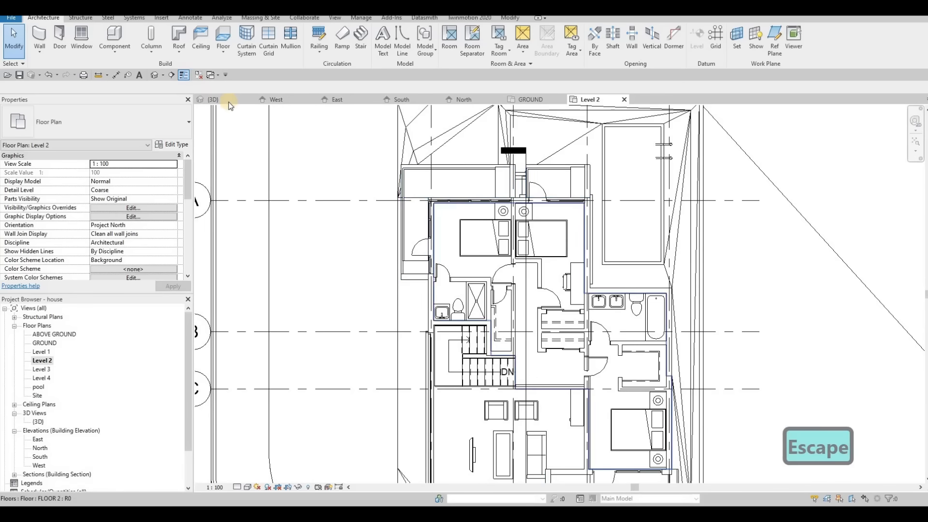
Examine the edge trim on the front balcony's projecting frame in the 3D view.
left_click(216, 100)
key("Escape")
scroll(454, 232, "down", 3)
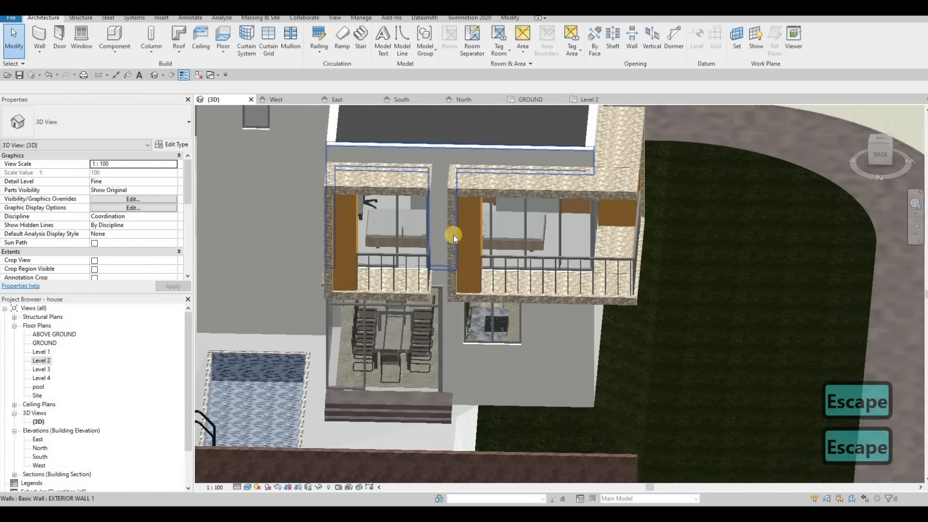
middle_click_drag(454, 235, 450, 186, "shift")
scroll(475, 194, "down", 3)
scroll(628, 145, "down", 2)
scroll(622, 152, "up", 10)
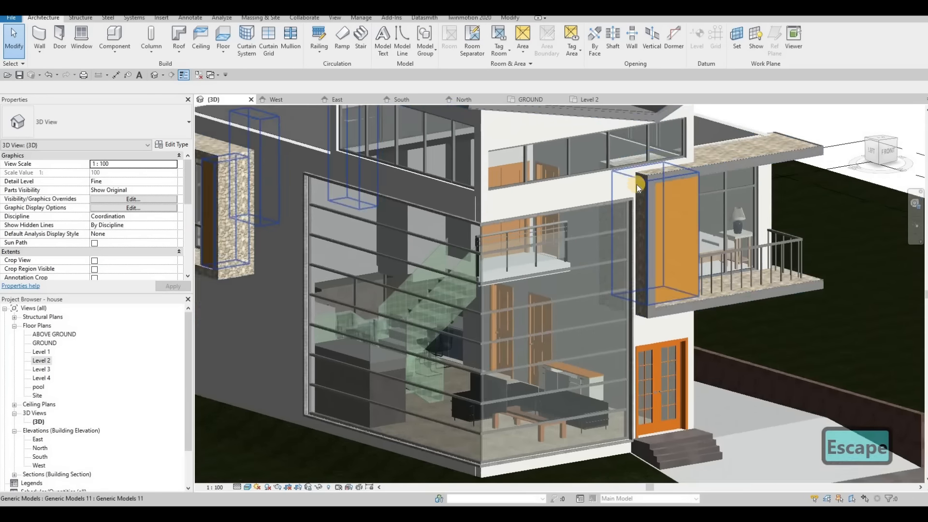
scroll(621, 208, "up", 2)
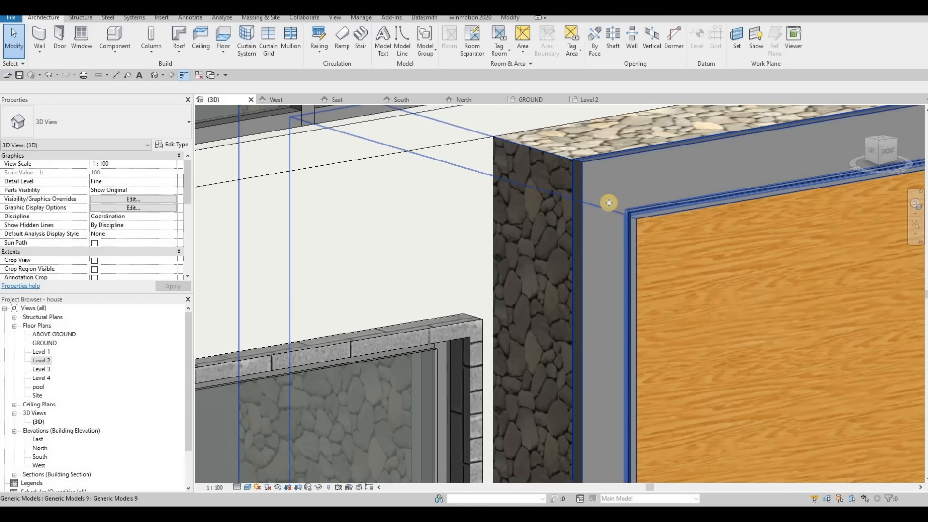
left_click(643, 190)
scroll(653, 181, "up", 1)
scroll(660, 173, "down", 3)
key("Escape")
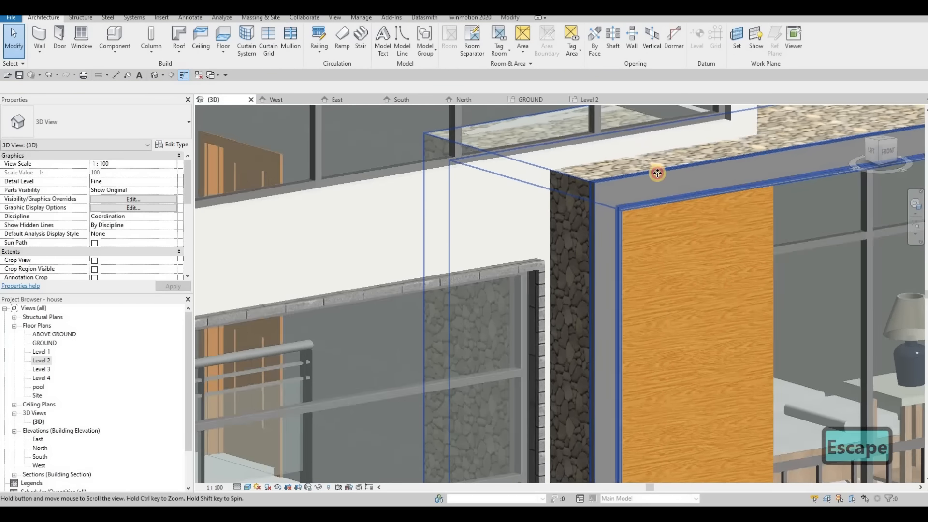
left_click(665, 185)
key("Escape")
left_click(654, 183)
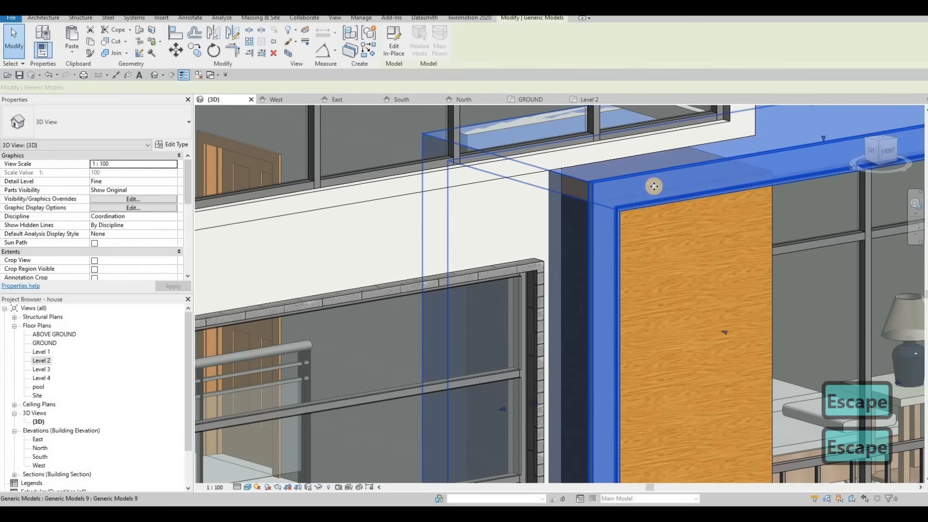
scroll(504, 146, "down", 3)
key("Escape")
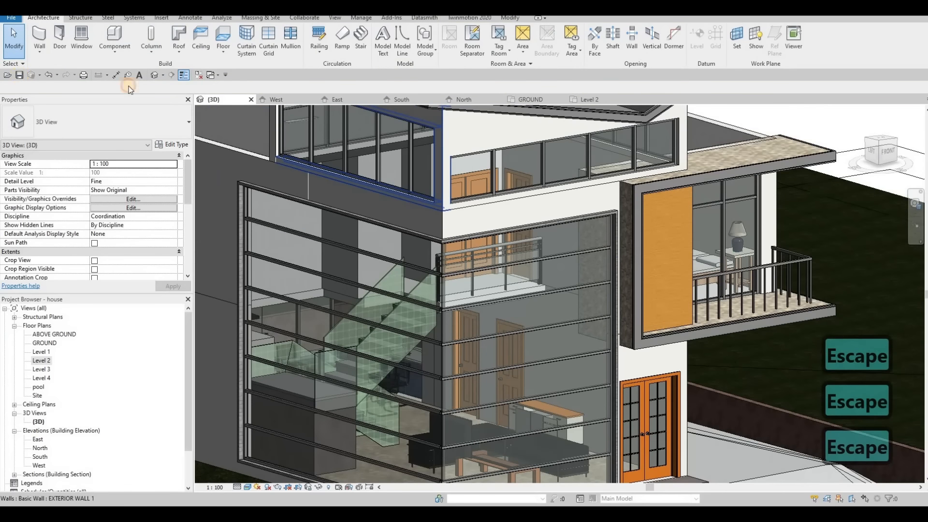
Save the project, edit the front balcony frame in place, and copy its edge sweep's material name, Cladding, Vertical Ribbed.
key("ctrl+s")
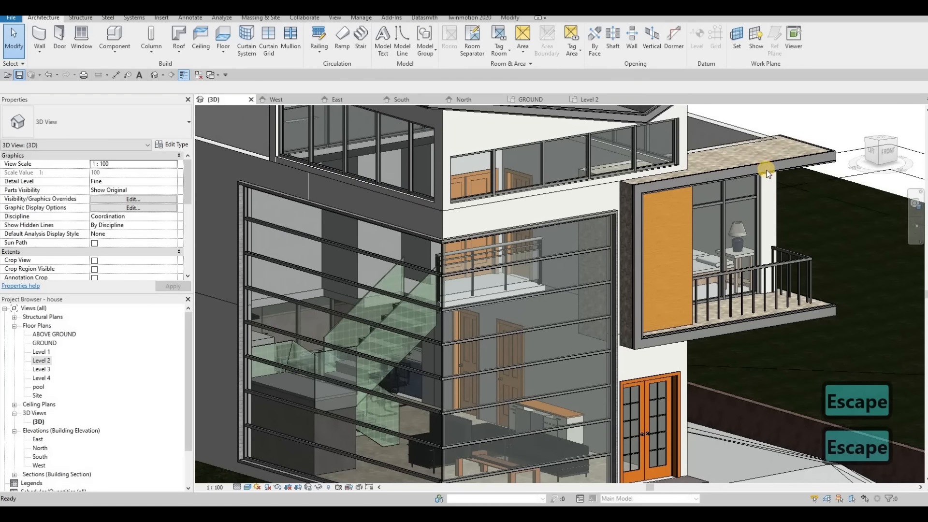
left_click(769, 174)
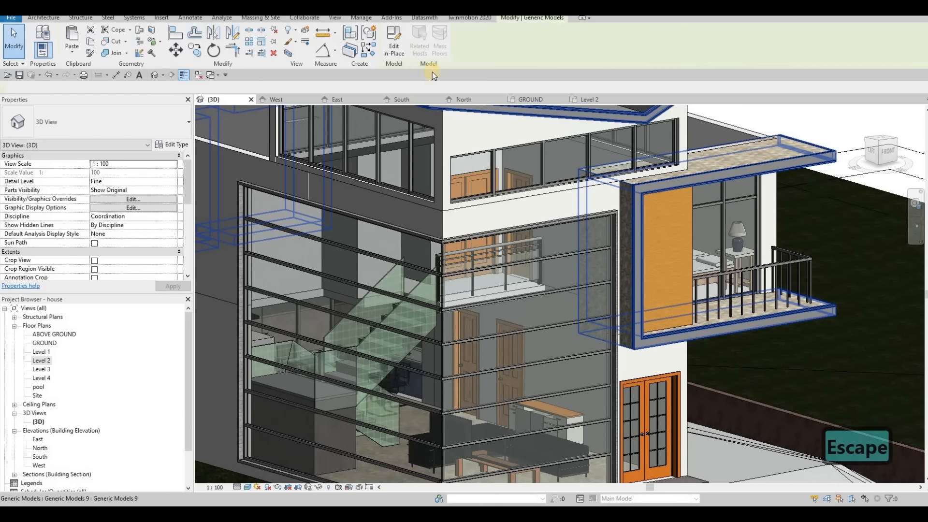
left_click(394, 40)
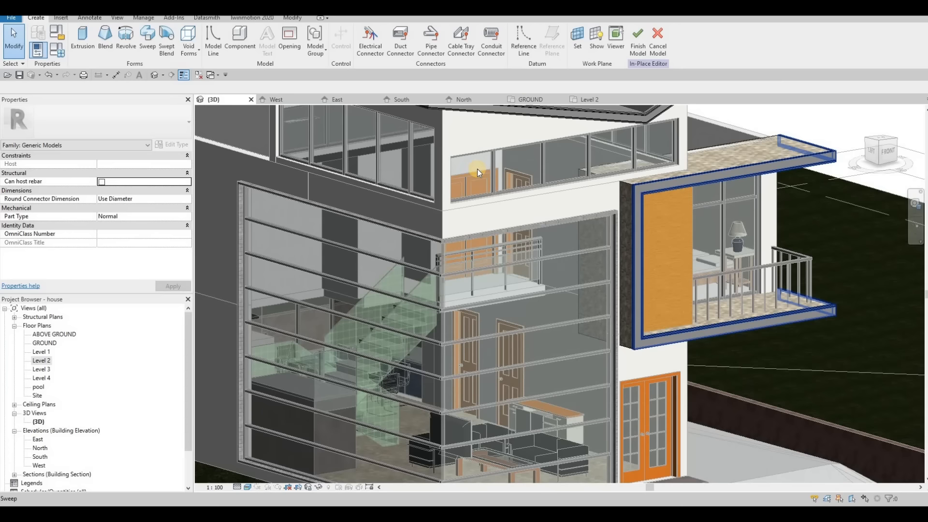
left_click(719, 176)
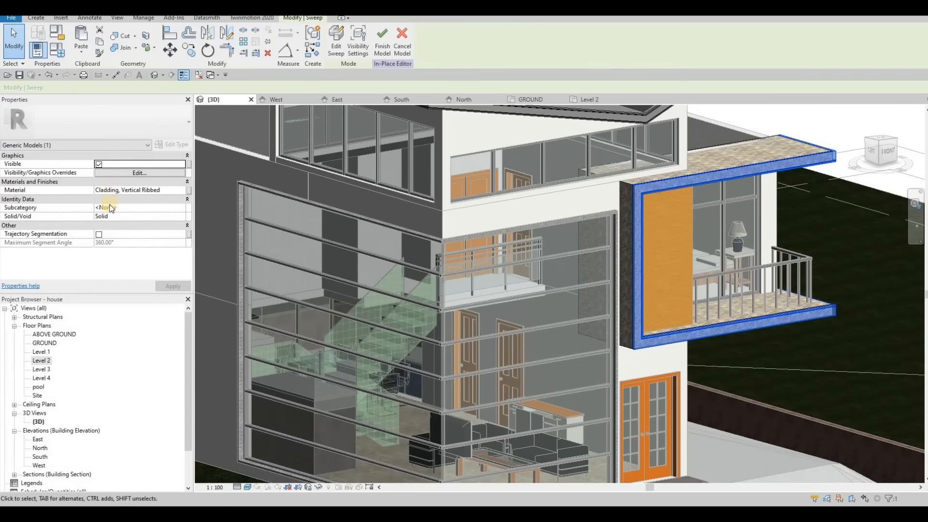
left_click(158, 190)
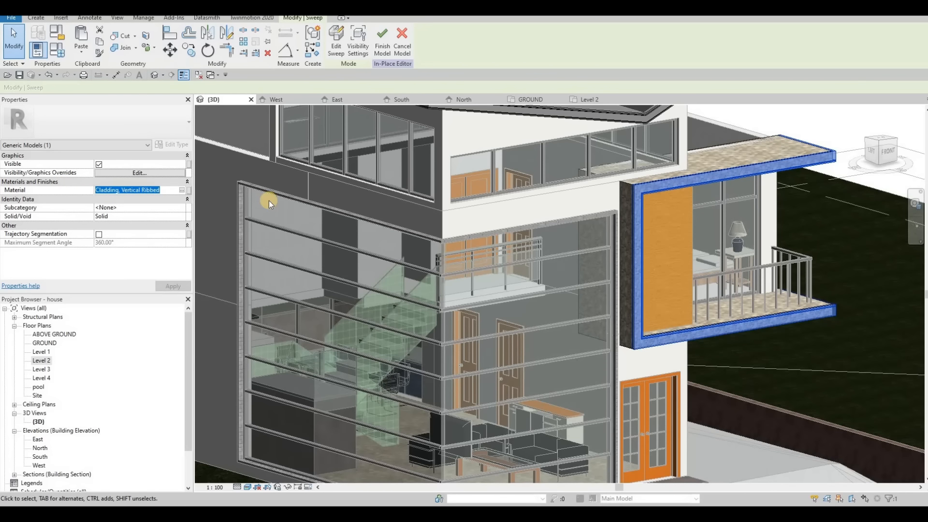
key("ctrl+c")
Examine how the edge sweep runs around the front balcony frame's outer corner and roof edge.
scroll(724, 249, "down", 5)
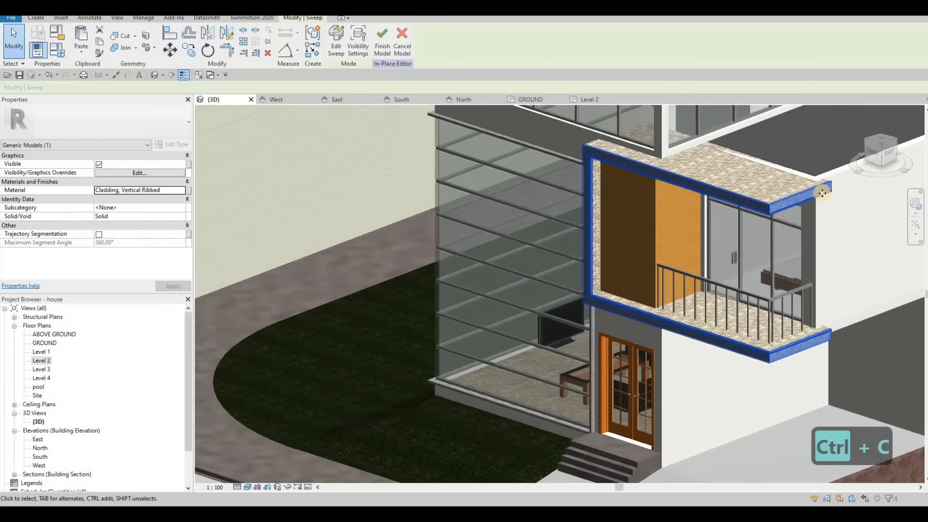
scroll(672, 202, "up", 8)
scroll(718, 180, "up", 6)
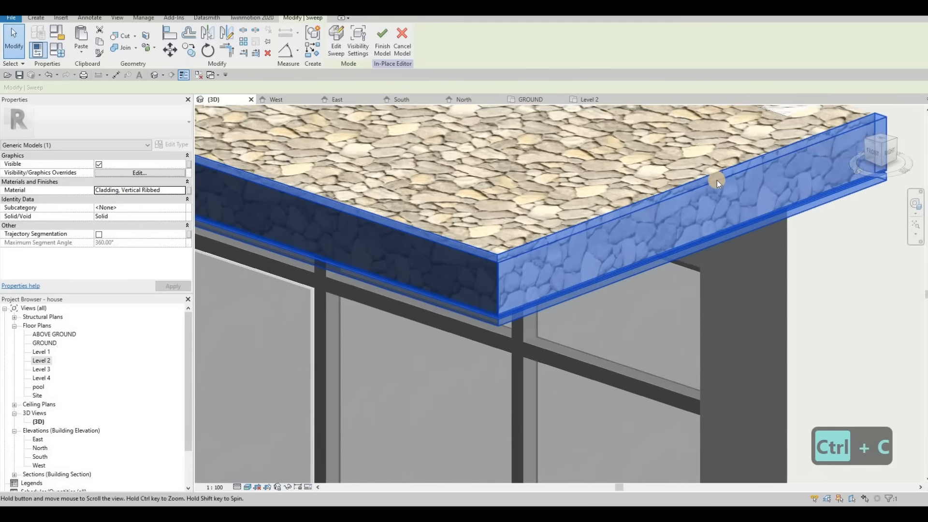
scroll(696, 173, "down", 5)
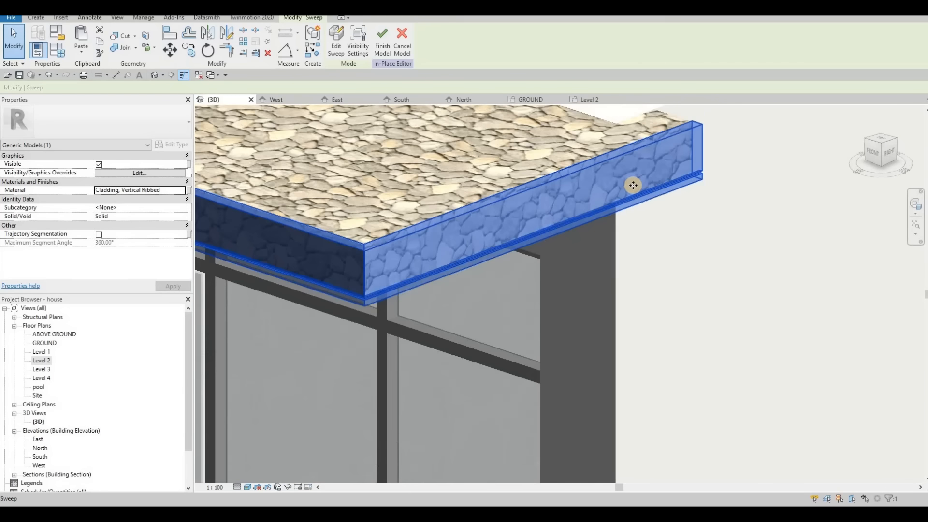
scroll(613, 201, "up", 4)
scroll(558, 213, "down", 4)
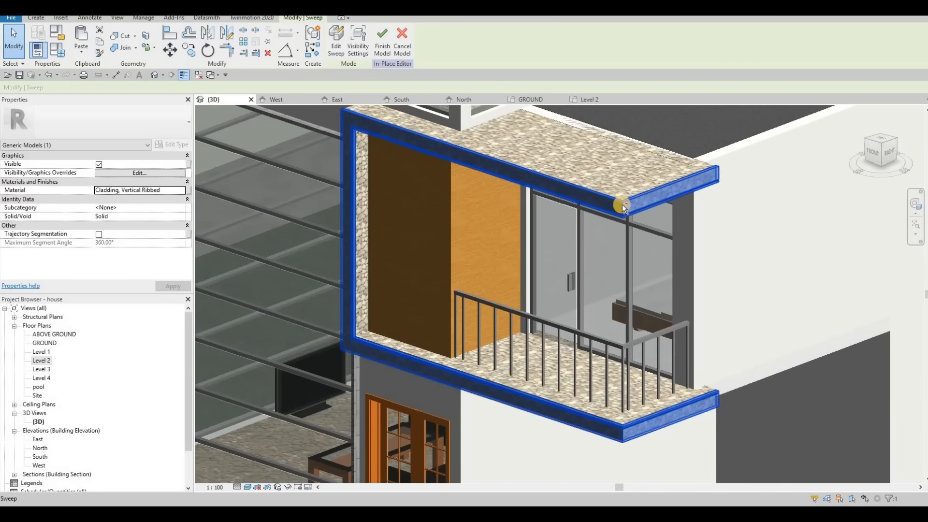
middle_click_drag(622, 204, 483, 213, "shift")
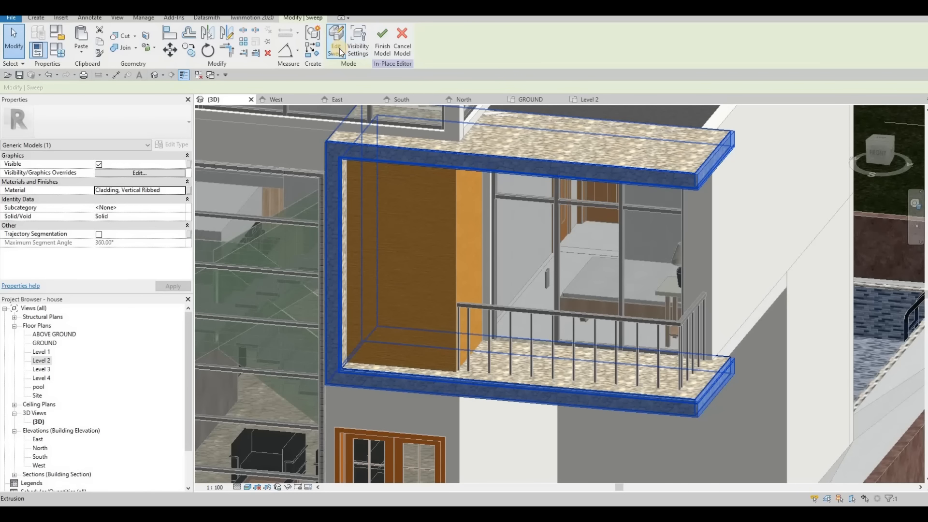
Inspect the line lengths and spacing in the front balcony edge sweep's profile sketch and leave the sweep unchanged.
left_click(339, 47)
left_click(716, 156)
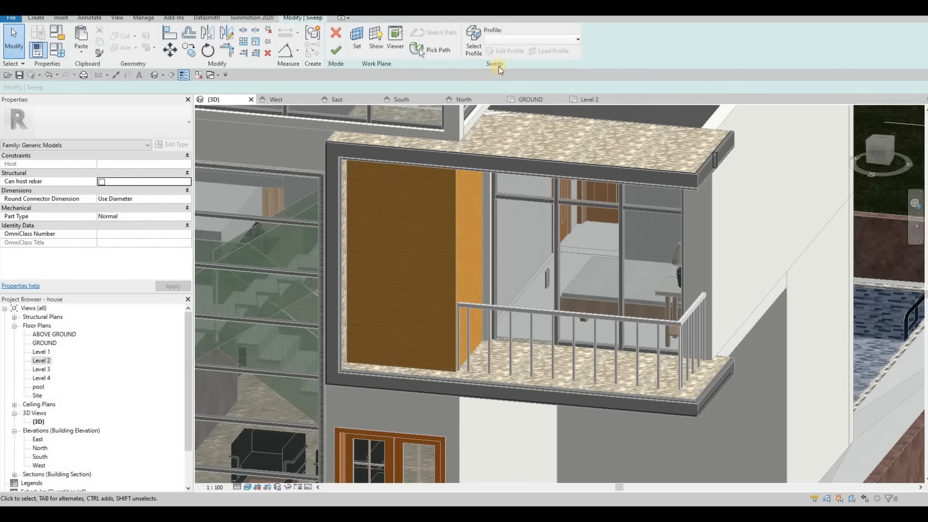
scroll(719, 150, "up", 5)
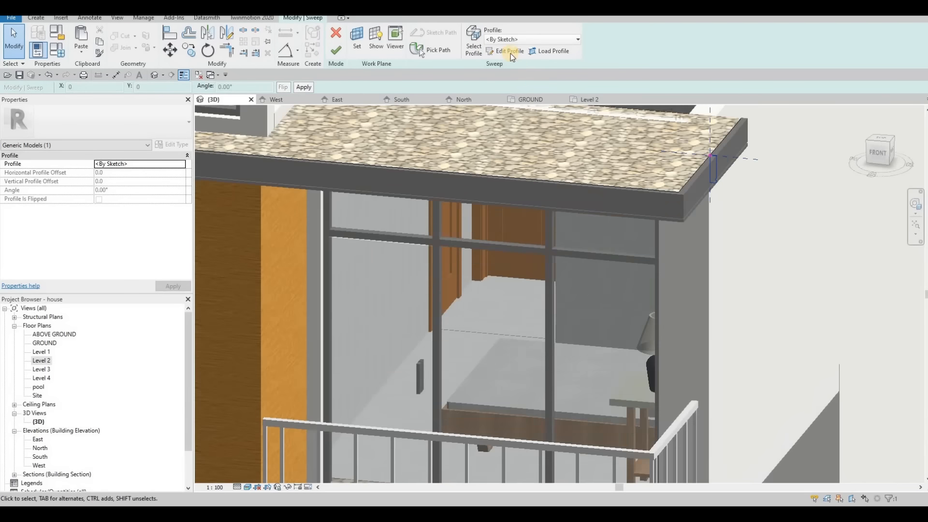
scroll(734, 187, "up", 2)
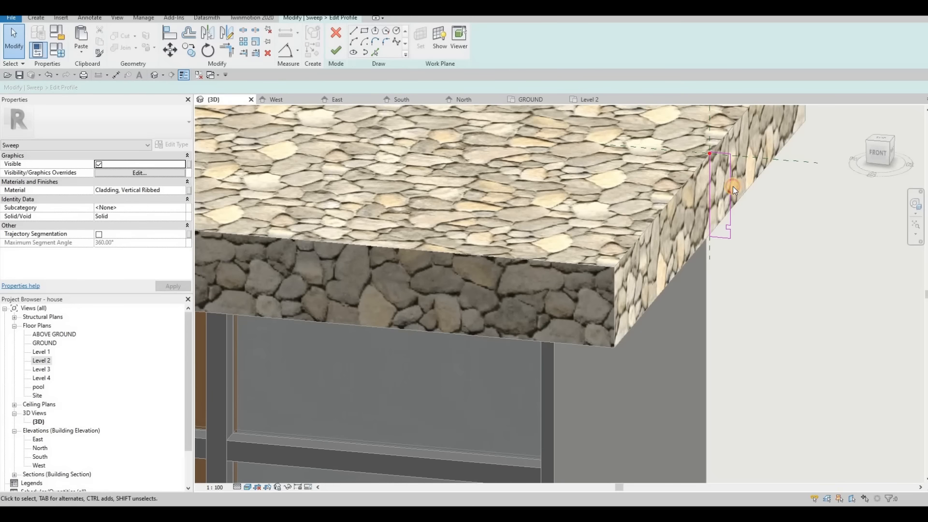
left_click(714, 184)
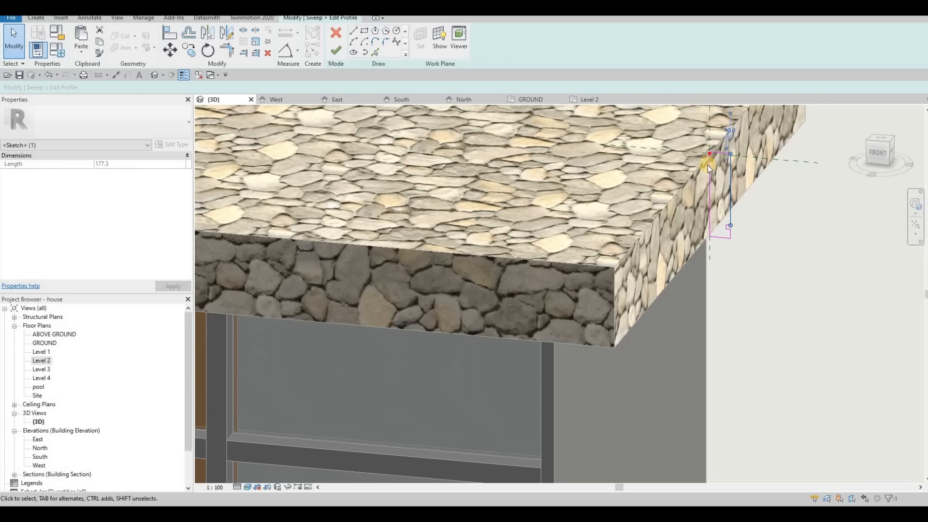
left_click(708, 165)
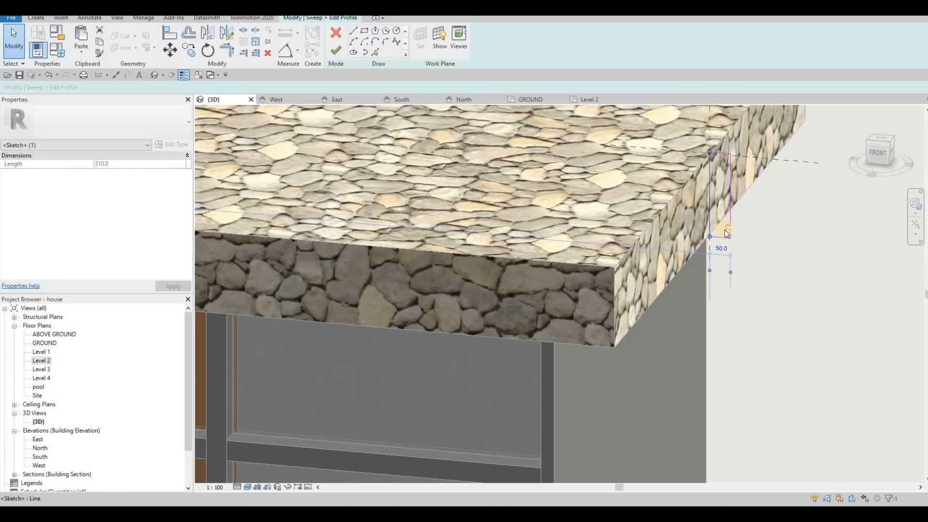
scroll(742, 211, "up", 5)
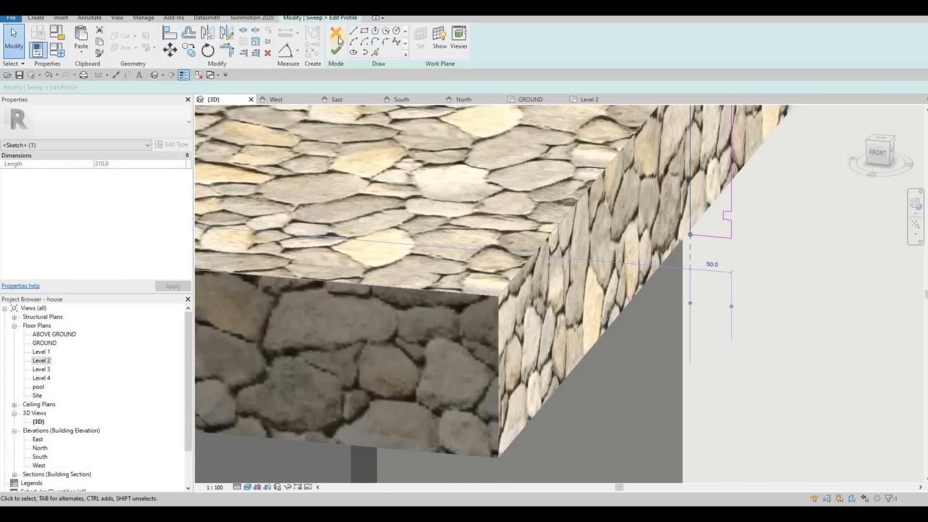
left_click(338, 38)
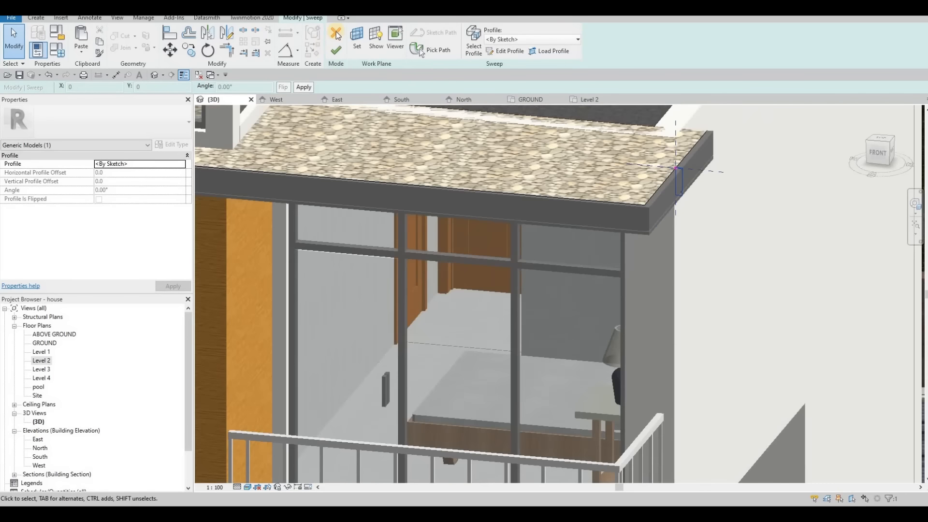
left_click(503, 131)
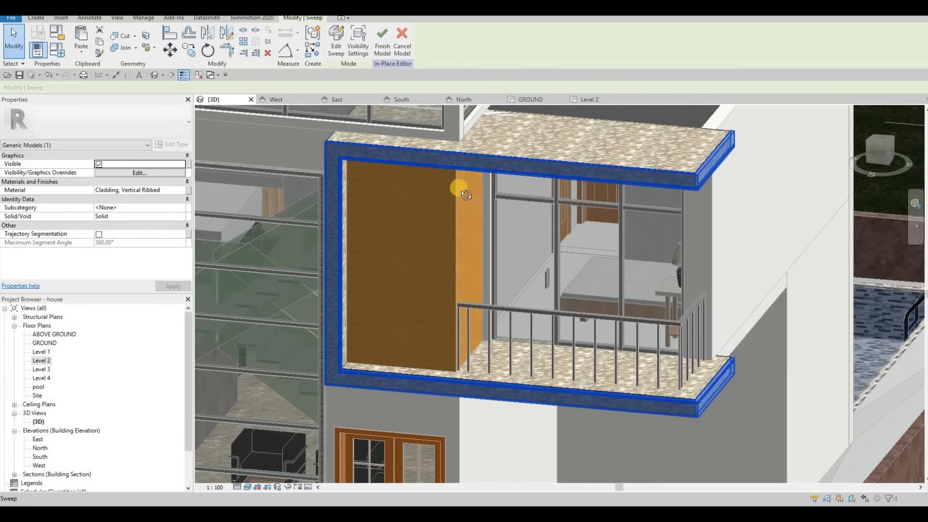
scroll(486, 192, "down", 5)
middle_click_drag(486, 193, 559, 153, "shift")
scroll(544, 178, "up", 5)
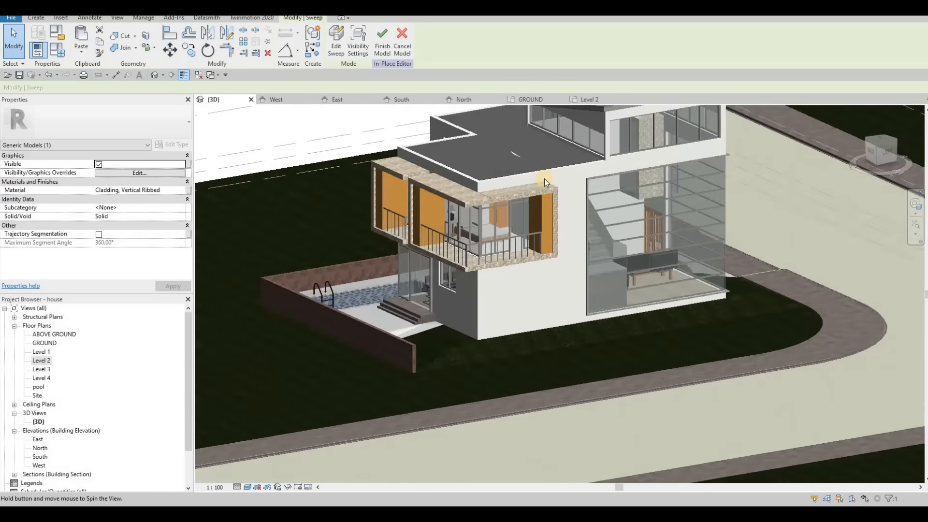
key("Escape")
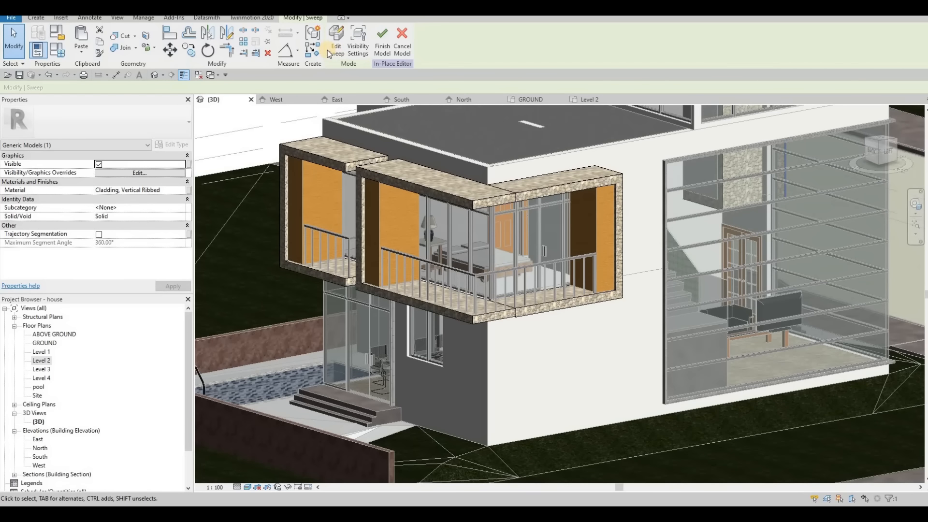
left_click(36, 18)
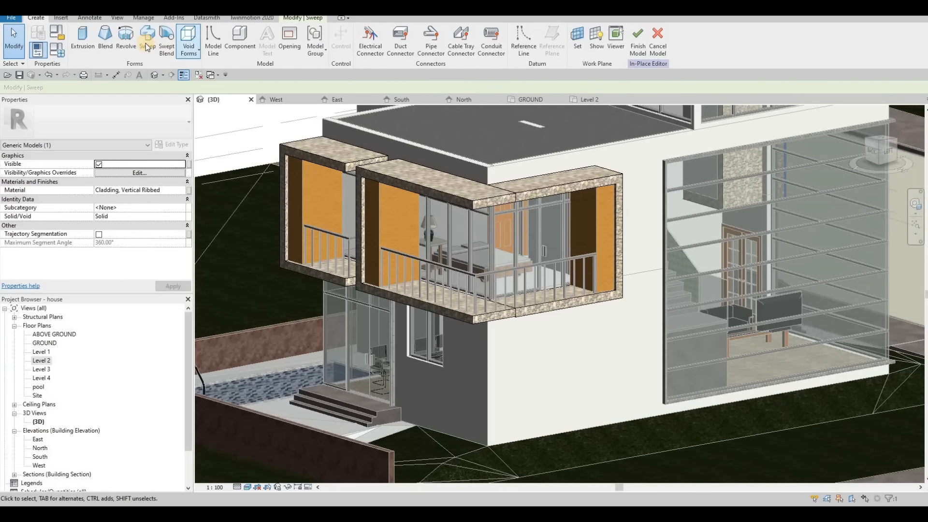
left_click(148, 42)
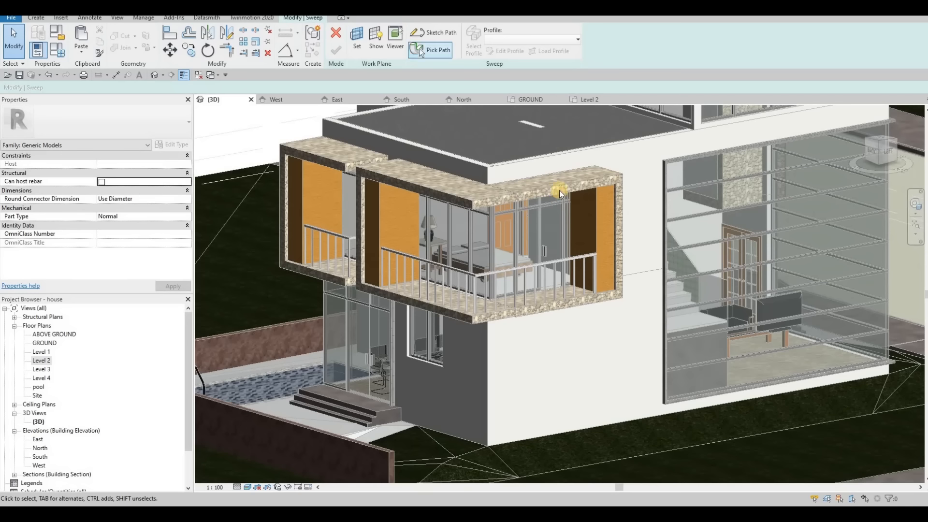
left_click(432, 50)
left_click(501, 193)
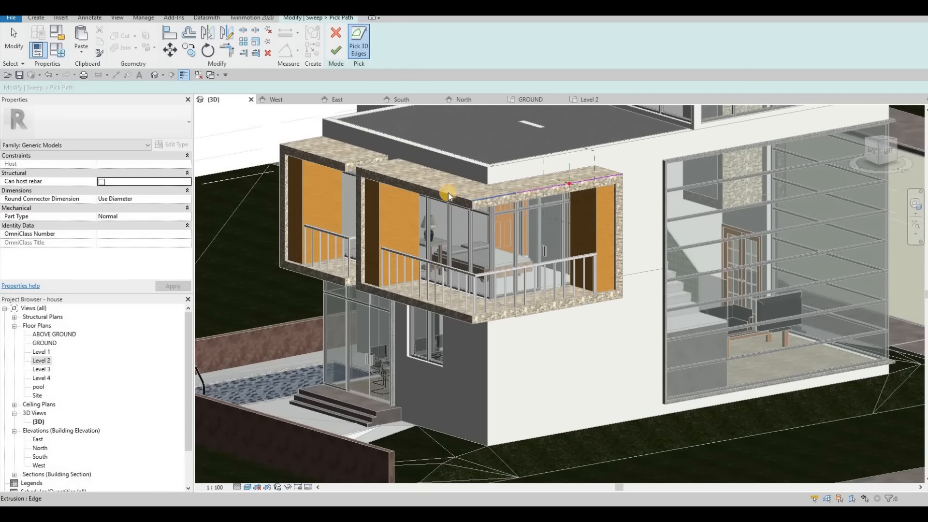
left_click(448, 192)
left_click(356, 201)
left_click(380, 297)
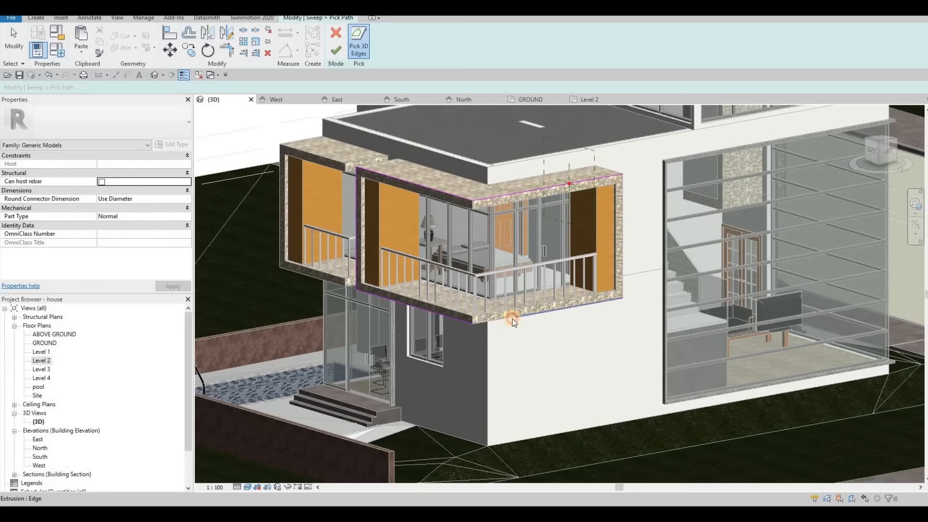
left_click(493, 321)
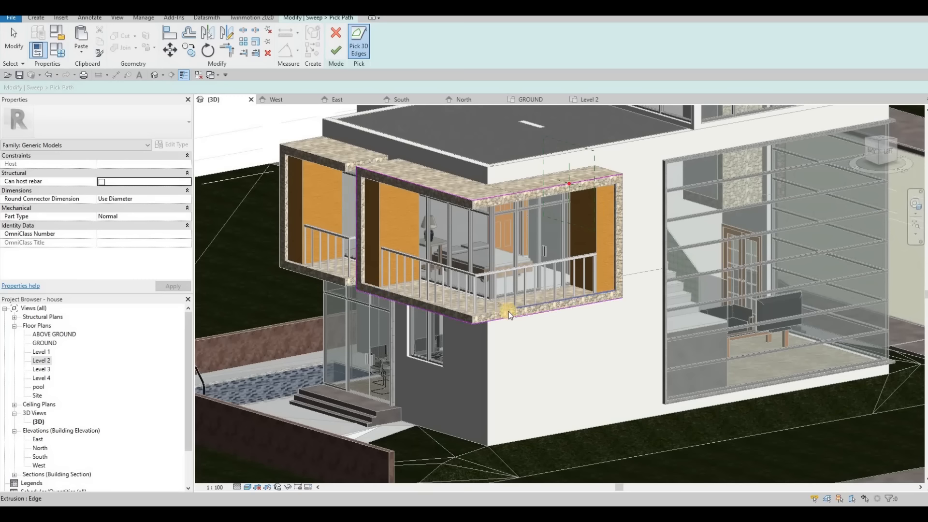
scroll(509, 311, "up", 6)
scroll(527, 297, "down", 4)
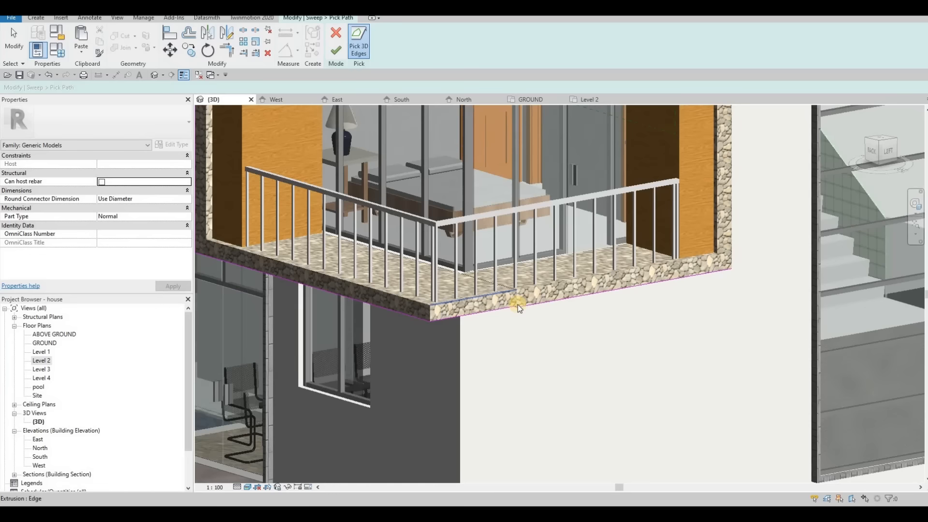
scroll(520, 307, "up", 6)
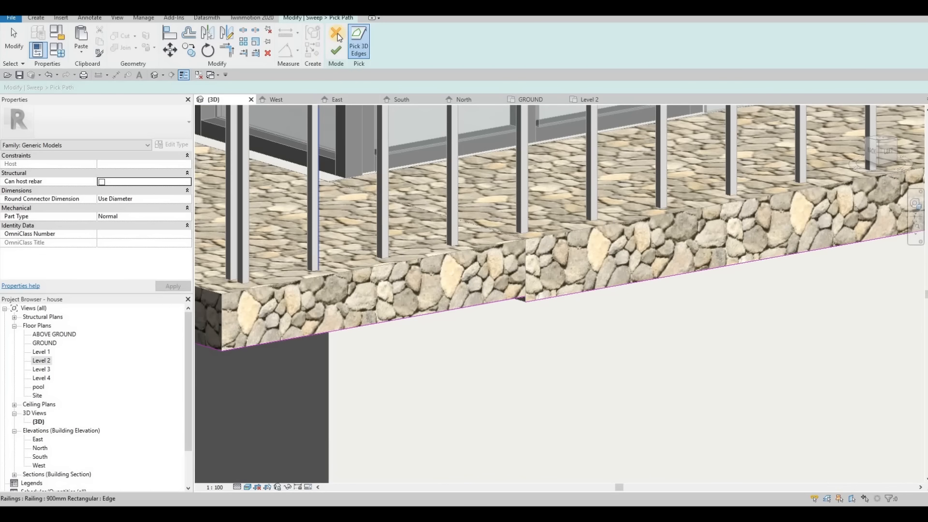
left_click(343, 38)
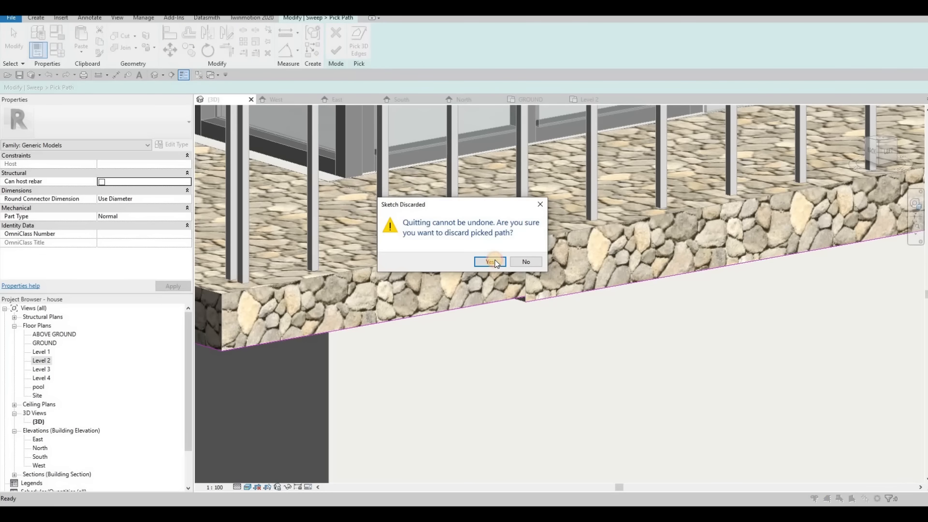
left_click(502, 265)
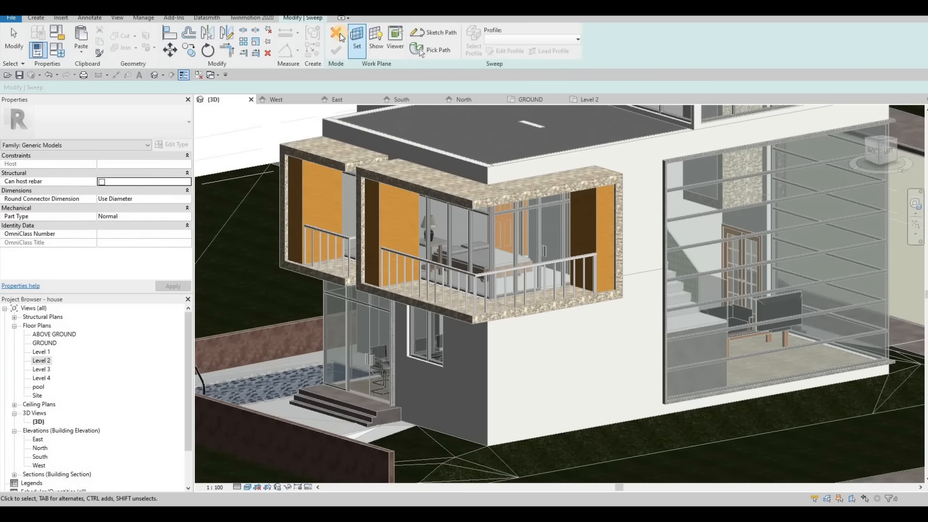
left_click(339, 35)
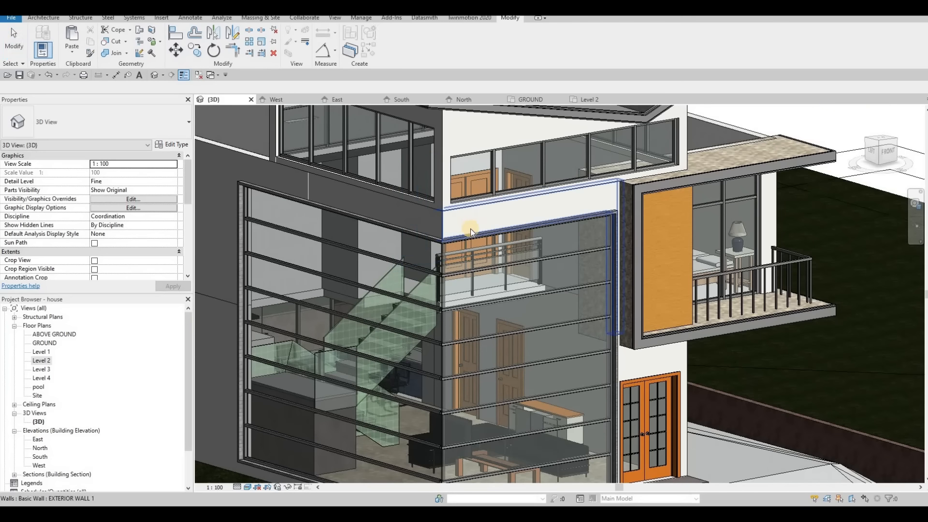
Align the underside of the north balcony frame's corner portion with the underside of the adjoining side portion.
scroll(474, 229, "down", 2)
middle_click_drag(474, 230, 467, 267, "shift")
scroll(473, 244, "up", 5)
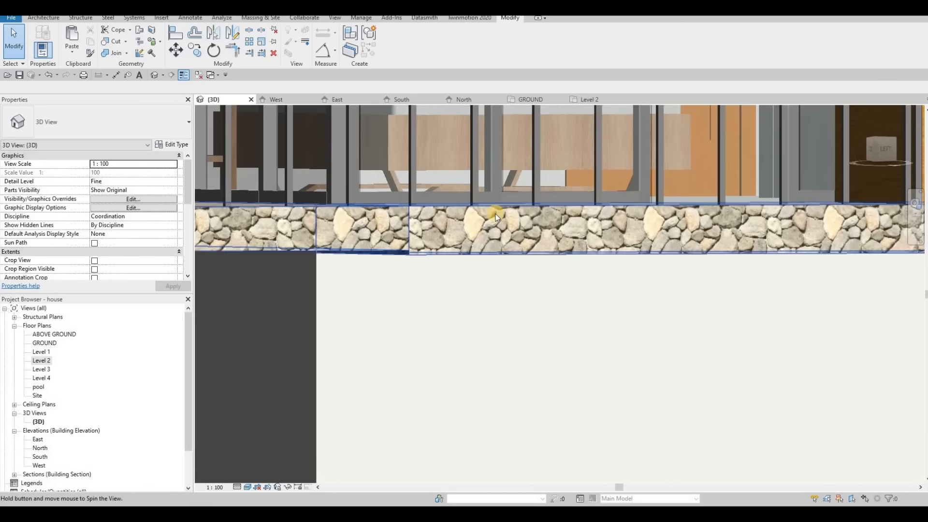
middle_click_drag(497, 217, 493, 211, "shift")
key("a")
key("l")
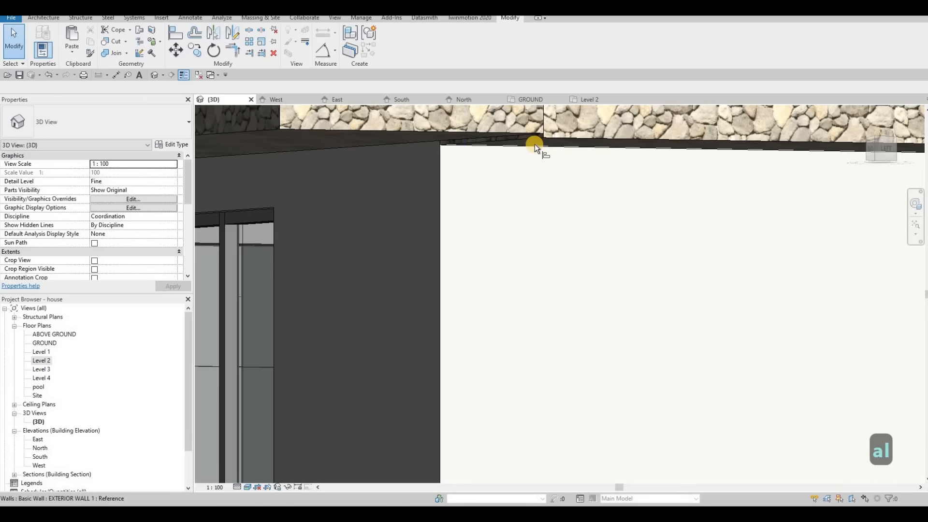
left_click(485, 135)
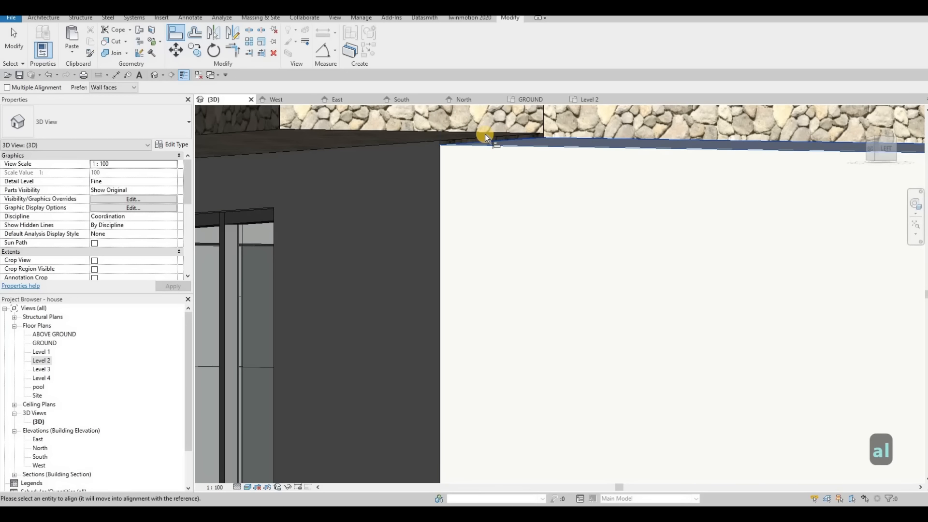
left_click(486, 134)
middle_click_drag(456, 162, 681, 170)
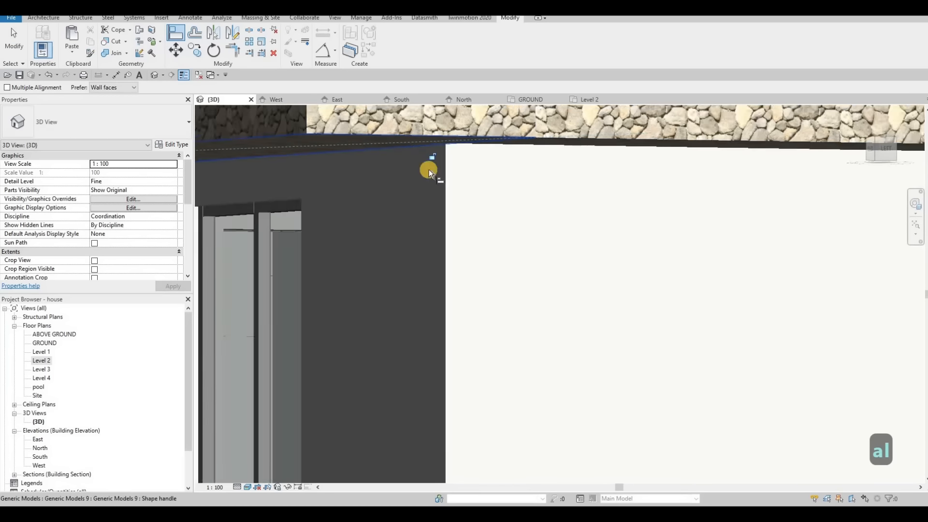
scroll(428, 169, "down", 3)
scroll(549, 161, "up", 2)
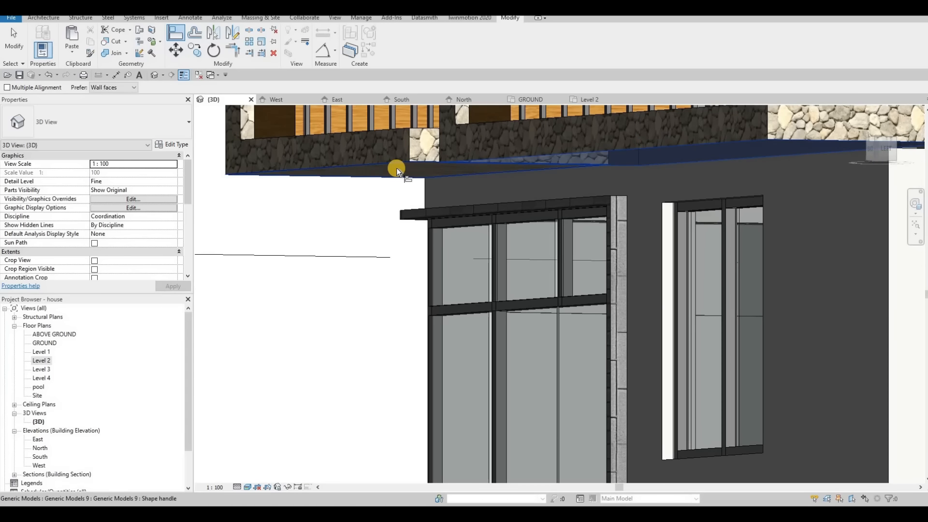
key("Escape")
Align the side portion's outer face with the corner portion's upper slab face on the north balcony frame.
scroll(431, 169, "down", 3)
middle_click_drag(495, 216, 484, 196, "shift")
scroll(450, 181, "down", 1)
scroll(488, 199, "down", 2)
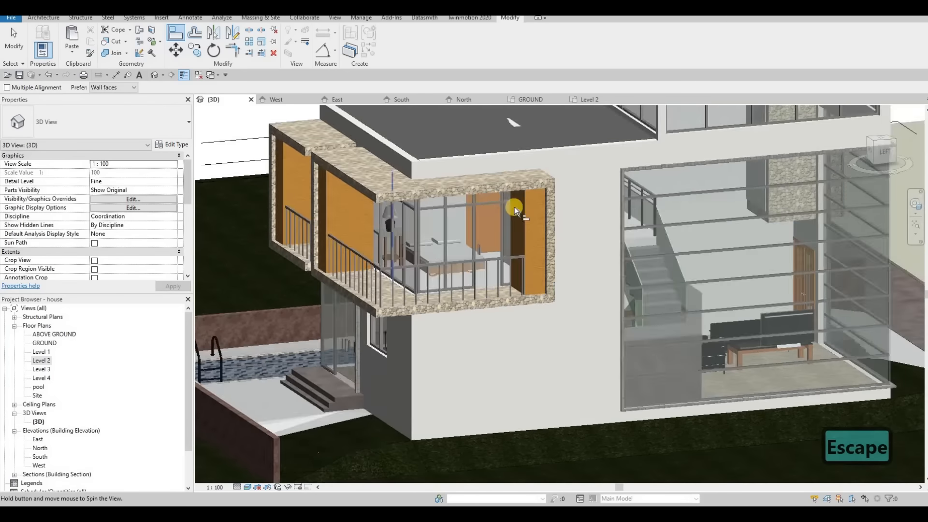
scroll(377, 181, "up", 5)
scroll(375, 184, "up", 5)
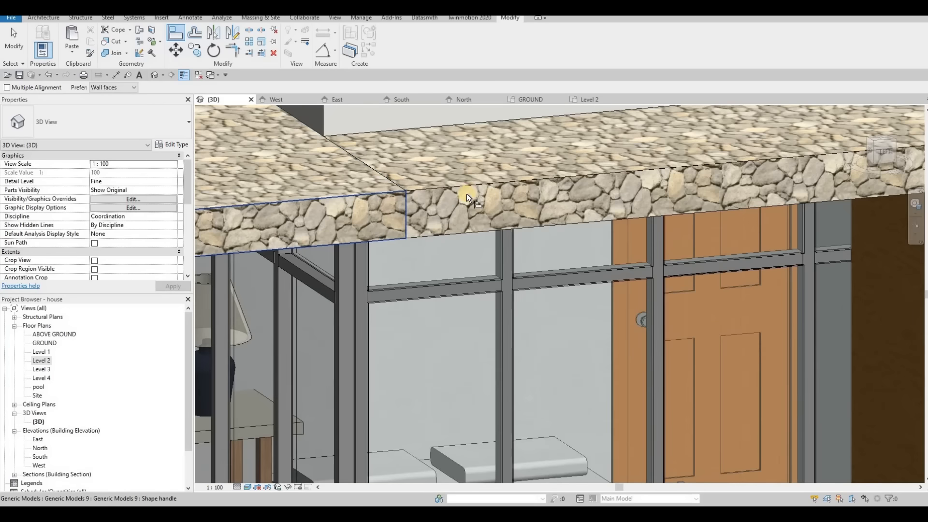
middle_click_drag(408, 193, 547, 224)
scroll(547, 225, "down", 3)
middle_click_drag(272, 189, 290, 176, "shift")
scroll(580, 205, "down", 2)
scroll(616, 178, "up", 1)
key("a")
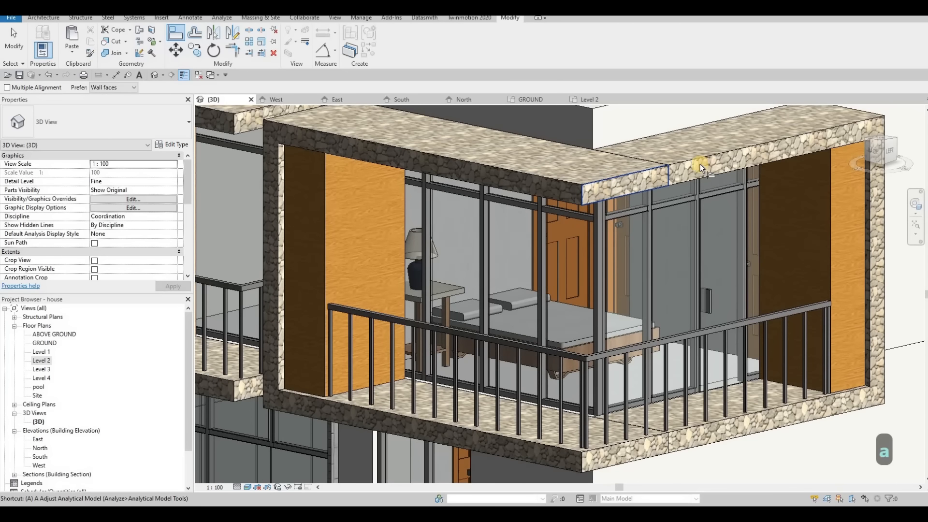
key("l")
left_click(647, 178)
left_click(692, 171)
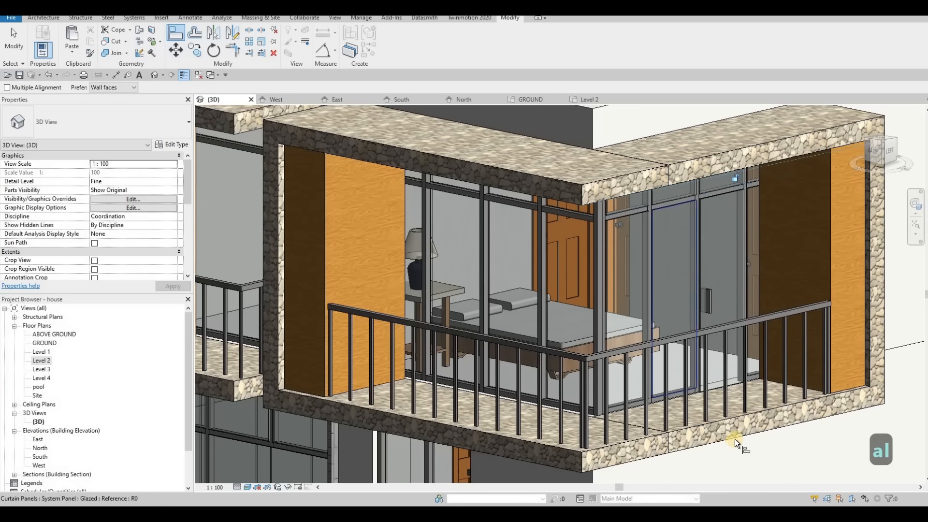
key("Escape")
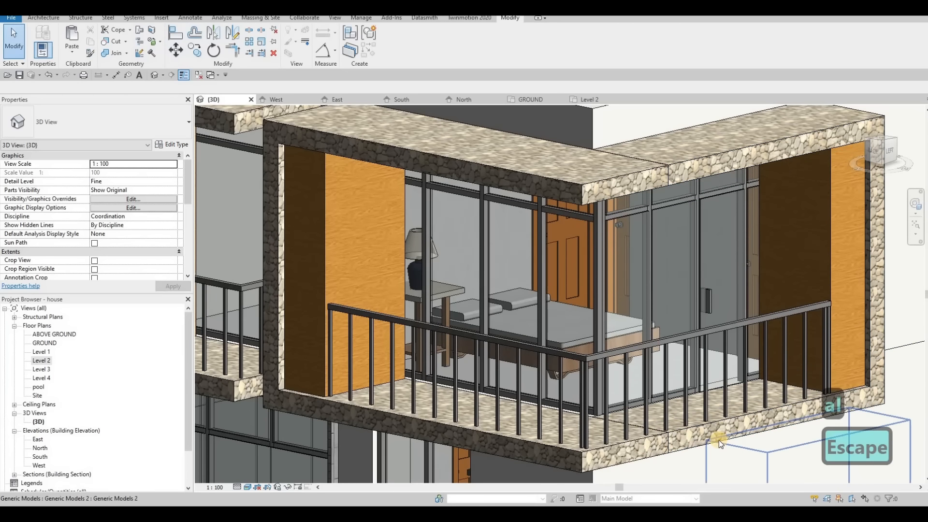
Align the lower slab face at the north balcony frame's corner with the adjoining side portion's outer face.
key("Escape")
key("a")
key("l")
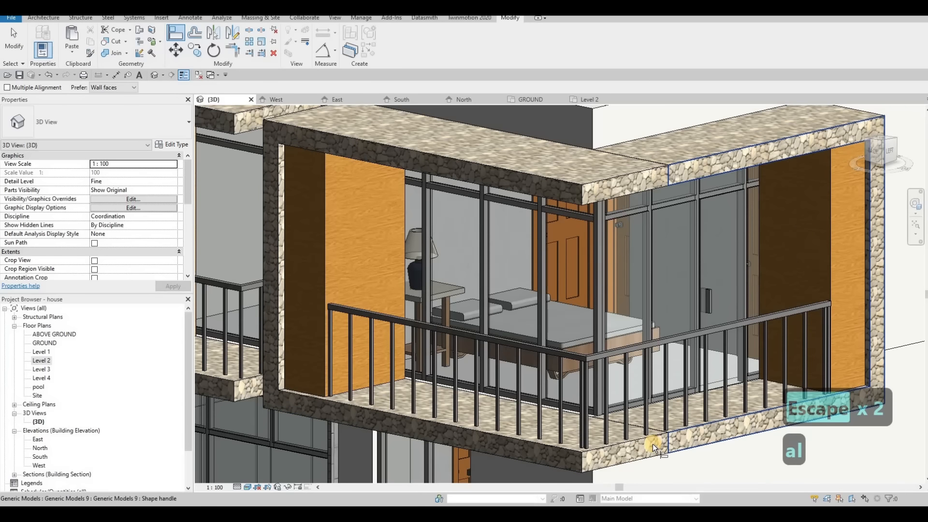
left_click(653, 444)
key("Escape")
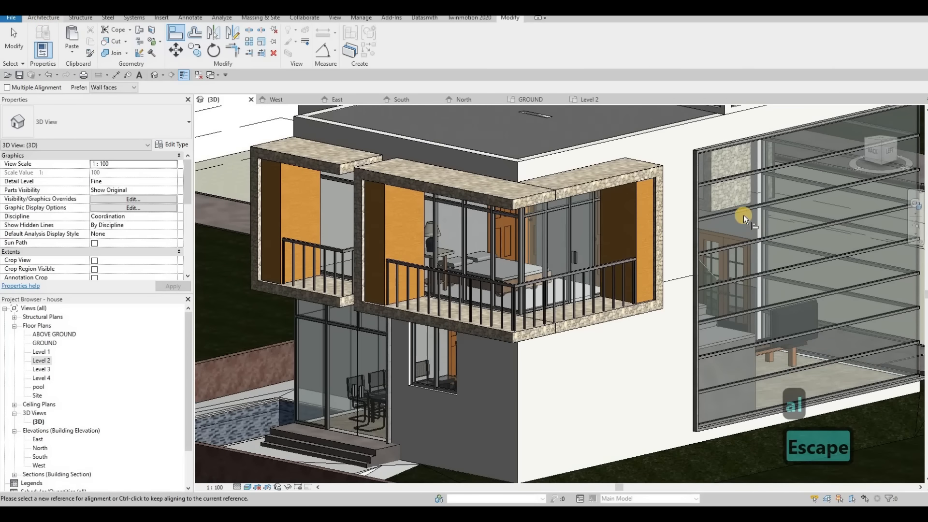
Open the balcony frame model for in-place editing.
middle_click_drag(745, 219, 421, 145, "shift")
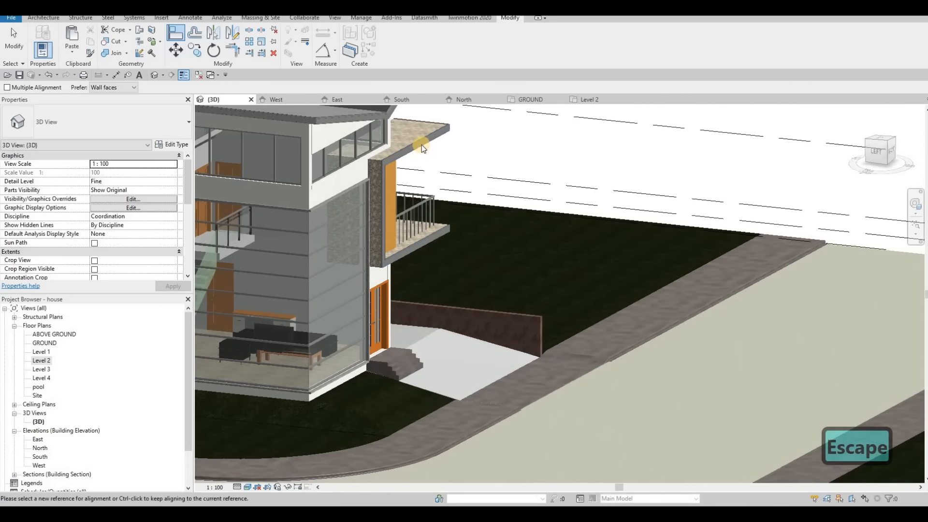
key("Escape")
left_click(435, 146)
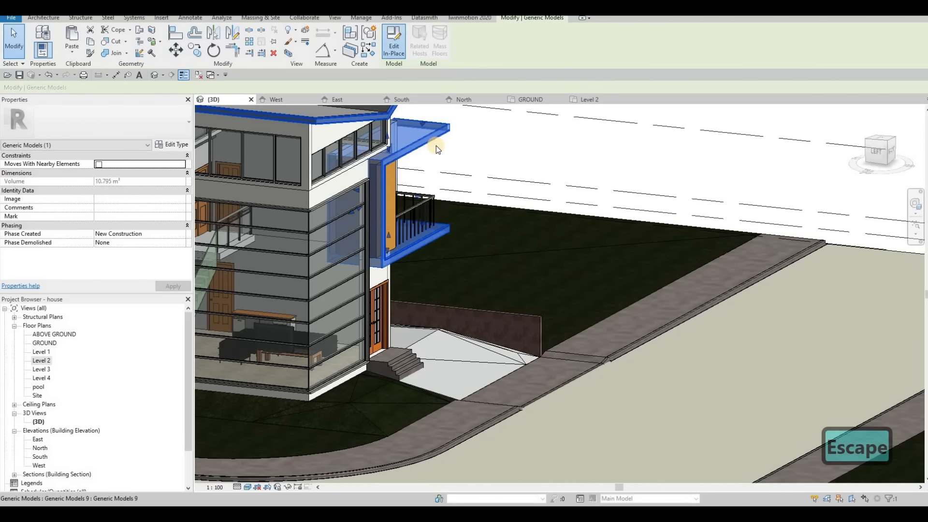
double_click(436, 146)
middle_click_drag(431, 182, 715, 194, "shift")
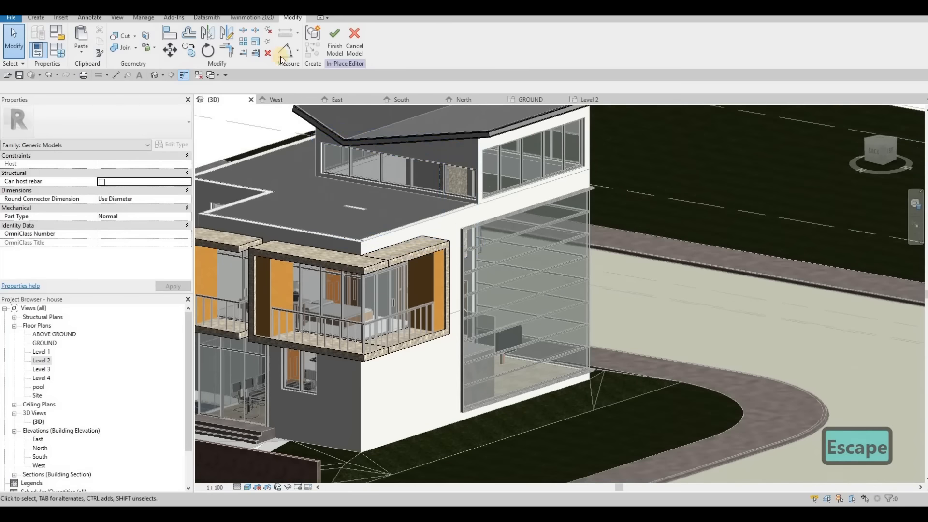
middle_click_drag(459, 176, 564, 137)
Create a sweep path from the picked outer edges around the corner north balcony frame, including its upper, vertical and lower edges.
left_click(36, 18)
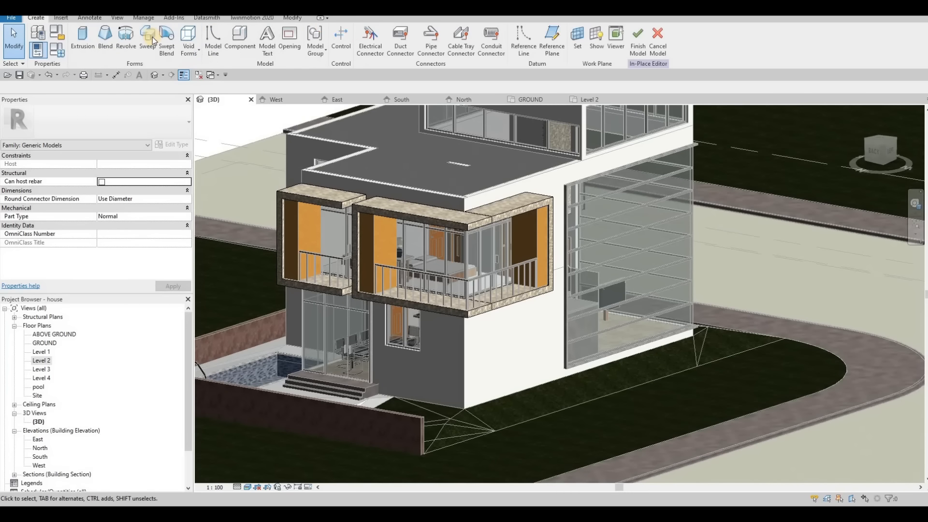
left_click(147, 42)
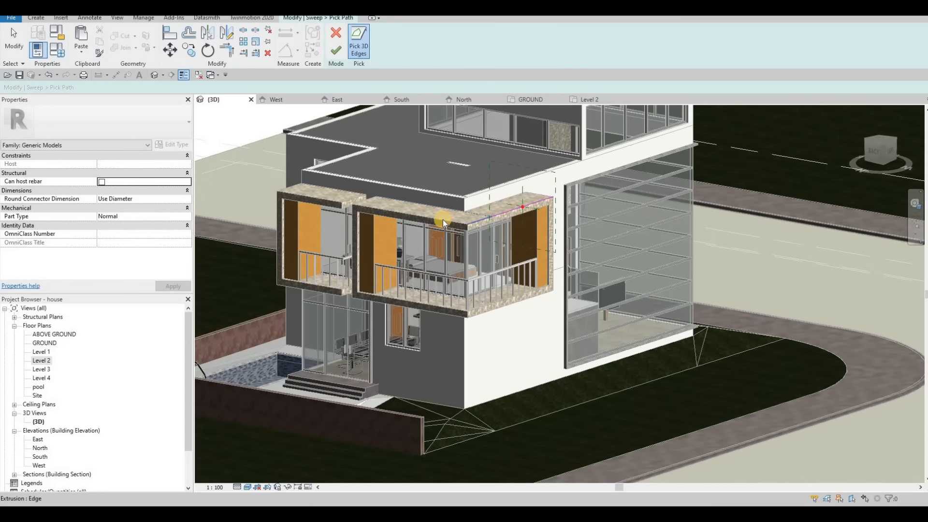
left_click(352, 235)
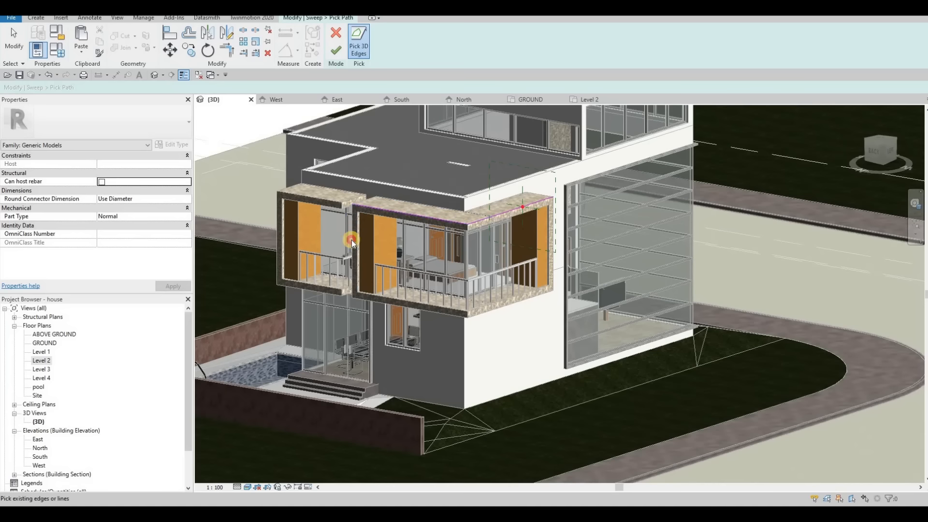
left_click(390, 307)
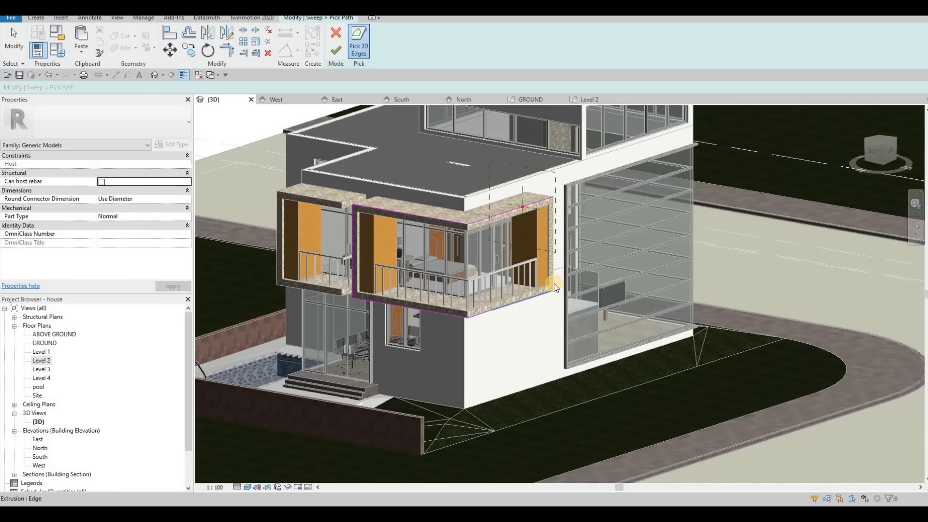
middle_click_drag(461, 286, 629, 169, "shift")
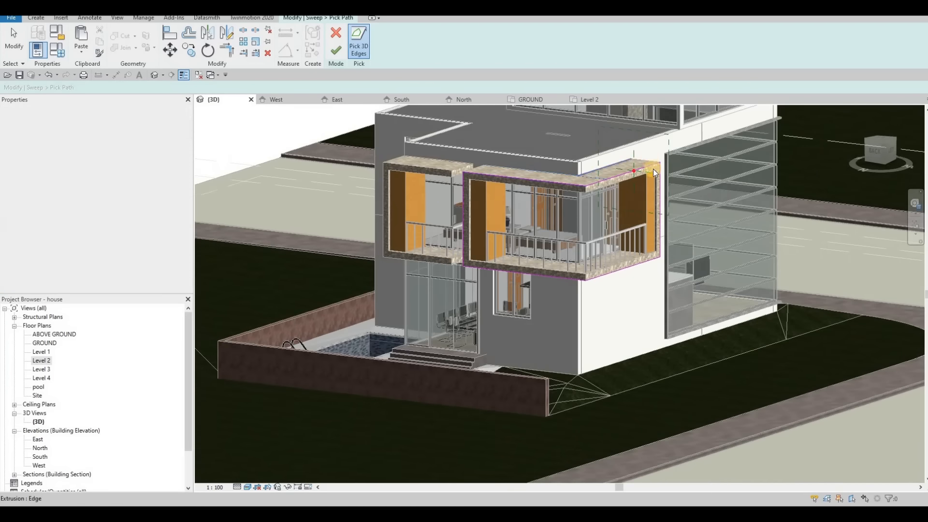
scroll(633, 174, "up", 5)
left_click(337, 50)
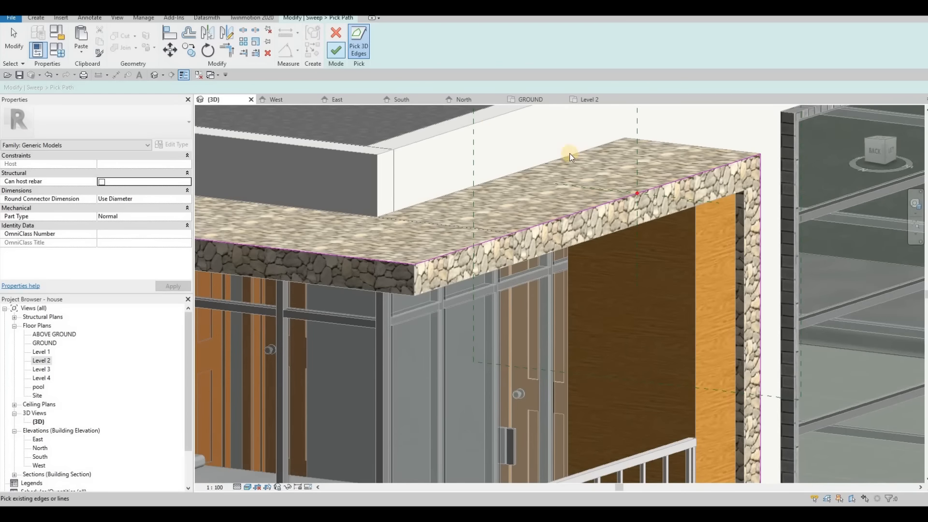
Open the corner frame sweep's profile for editing and set the sweep material to Cladding, Vertical Ribbed.
left_click(504, 51)
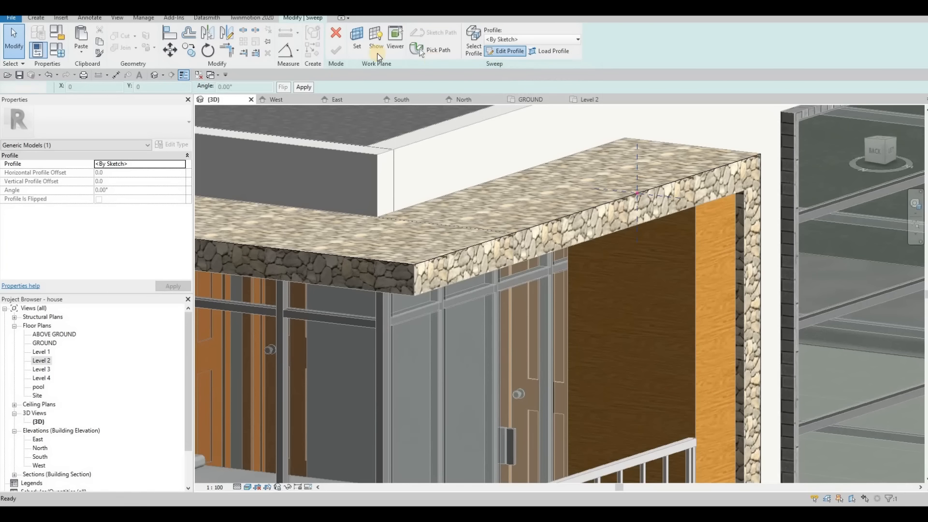
left_click(165, 191)
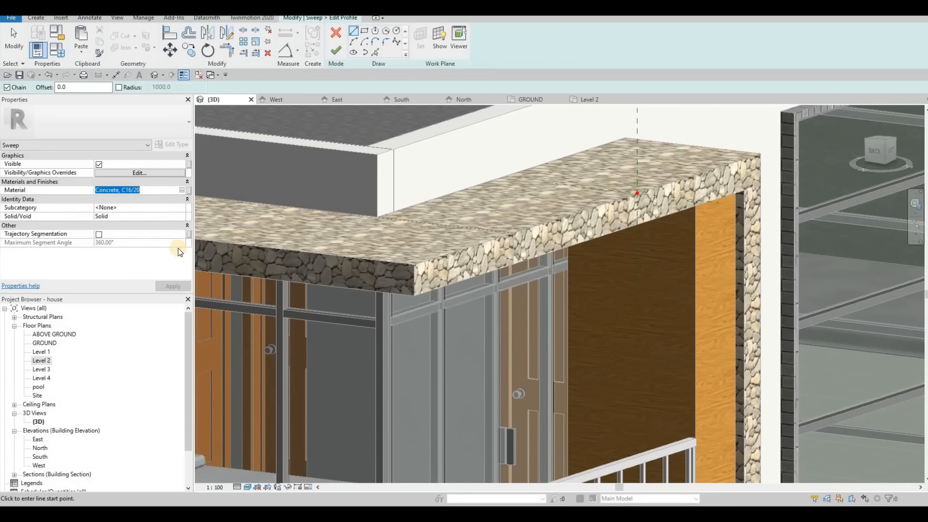
type("Cladding, Vertical Ribbed")
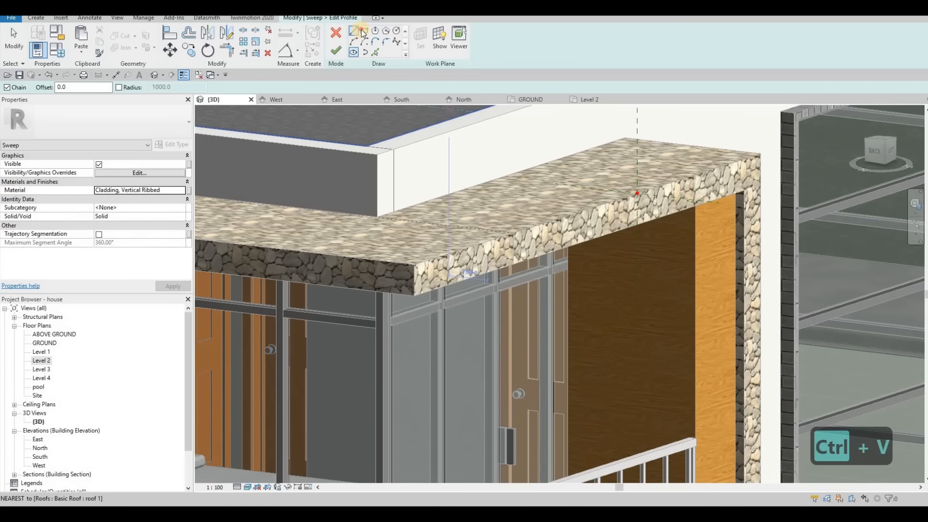
Sketch a 200 mm high rectangular profile from the path point on the corner frame's upper slab and set its width to 50 mm.
scroll(660, 185, "up", 4)
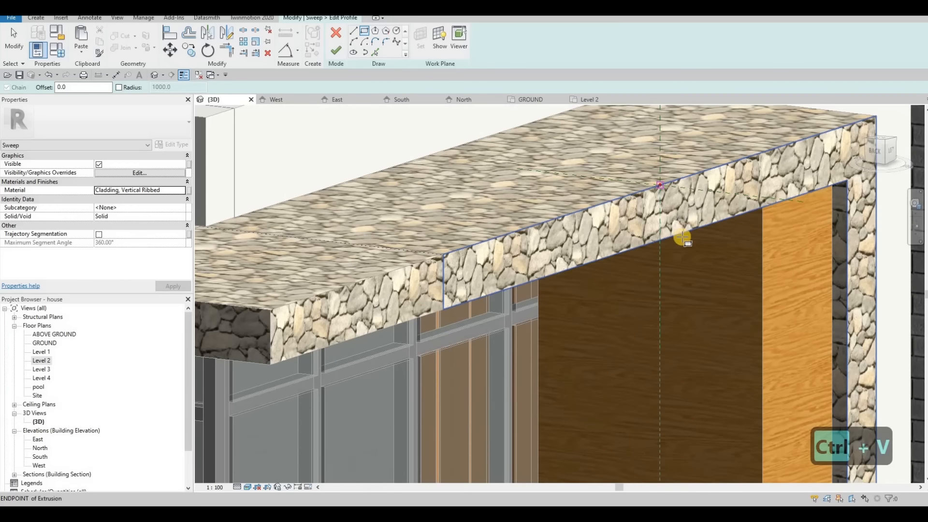
left_click(677, 239)
left_click(675, 240)
key("Escape")
key("Escape")
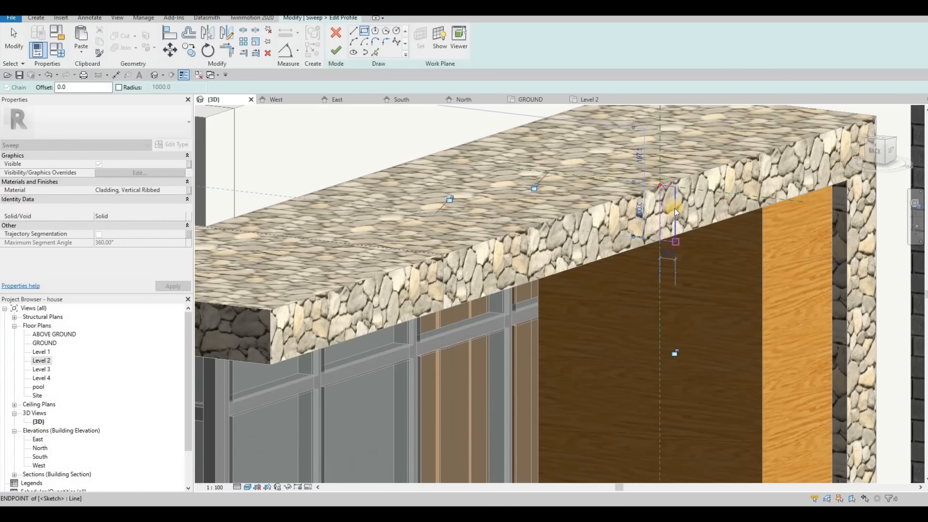
left_click(668, 250)
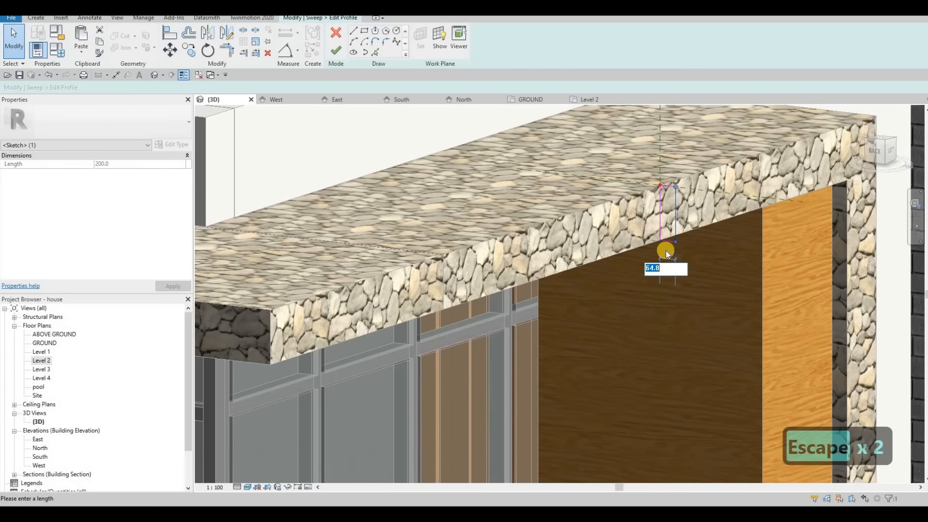
type("50")
key("Return")
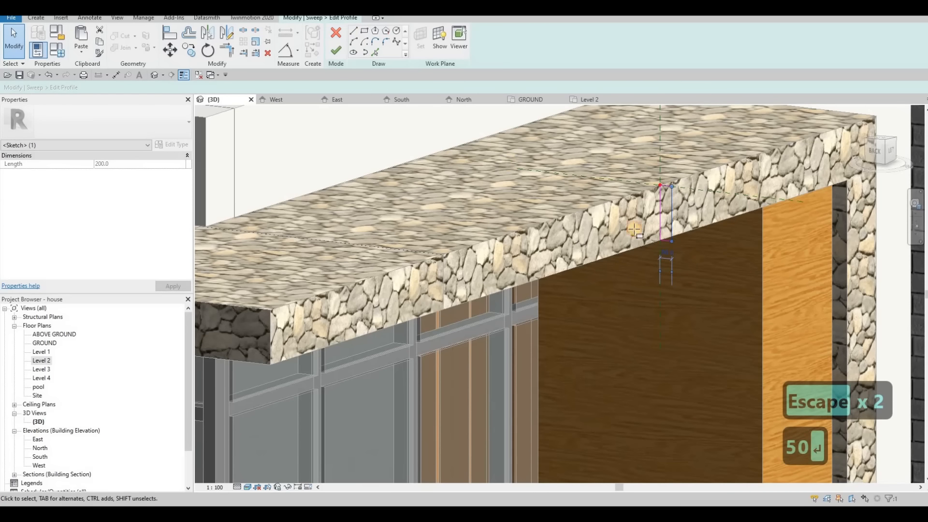
Sketch a small notch rectangle about 15 mm by 10 mm against the profile's outer edge near its lower end.
scroll(677, 228, "up", 5)
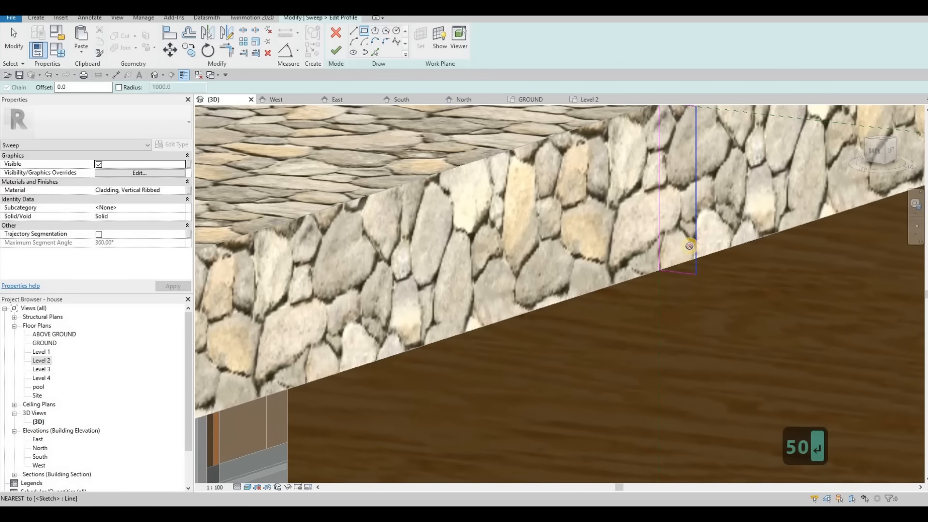
left_click(686, 247)
left_click(698, 247)
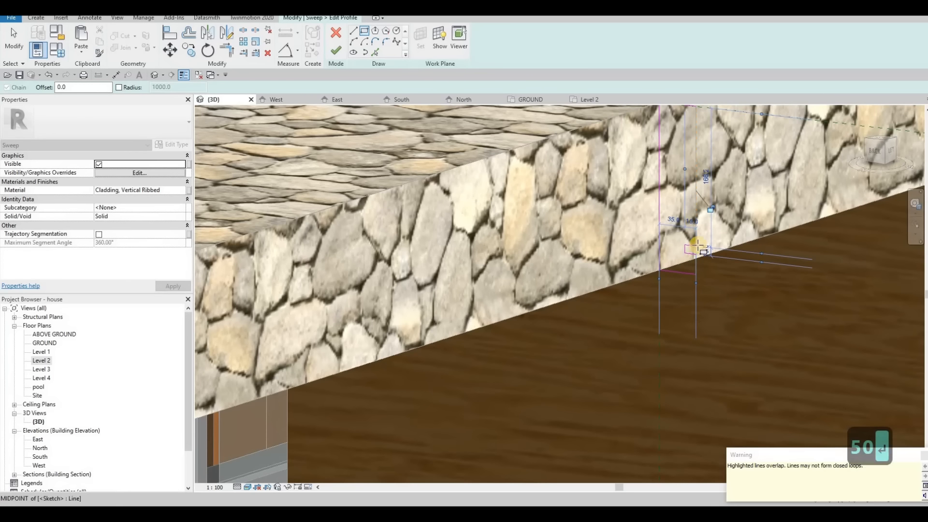
scroll(698, 247, "up", 5)
key("Escape")
key("Escape")
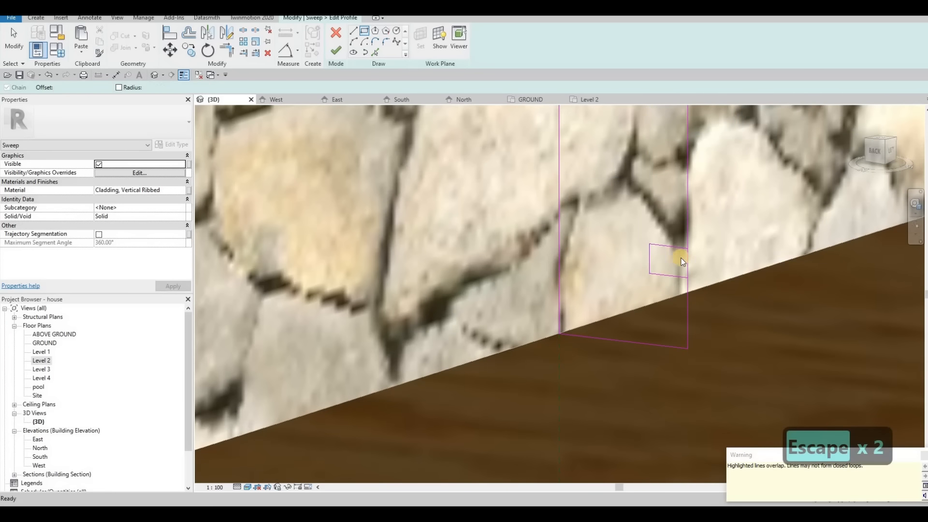
Delete the notch rectangle's outer line, then split and trim the profile's outer edge so the notch joins one closed outline.
left_click(684, 261)
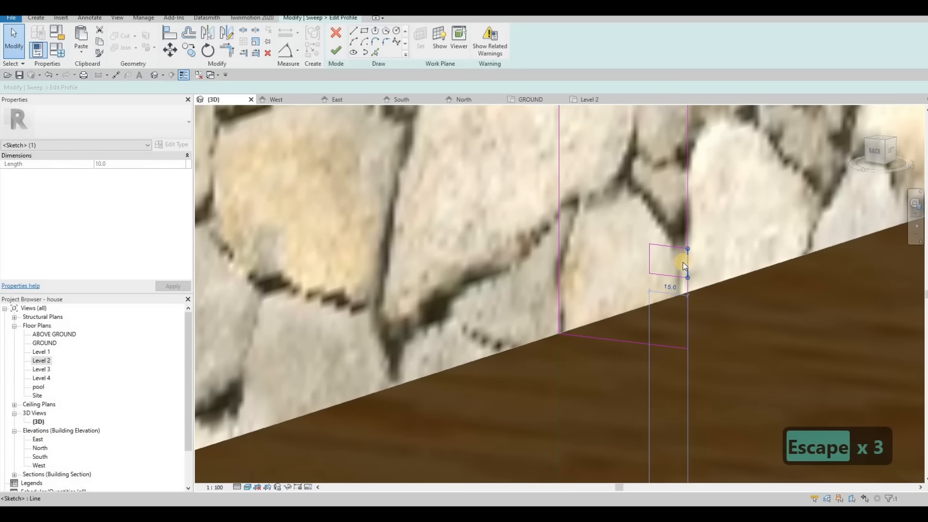
key("Delete")
key("s")
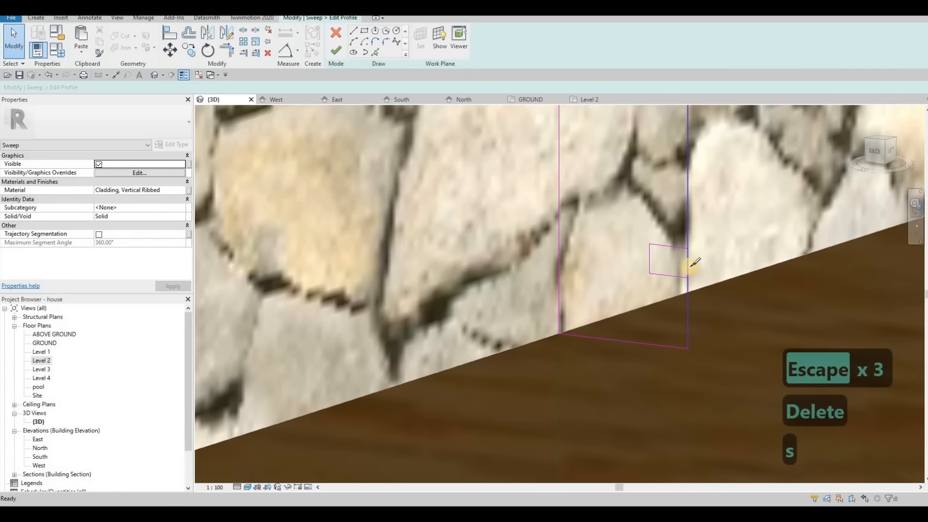
key("Escape")
key("Escape")
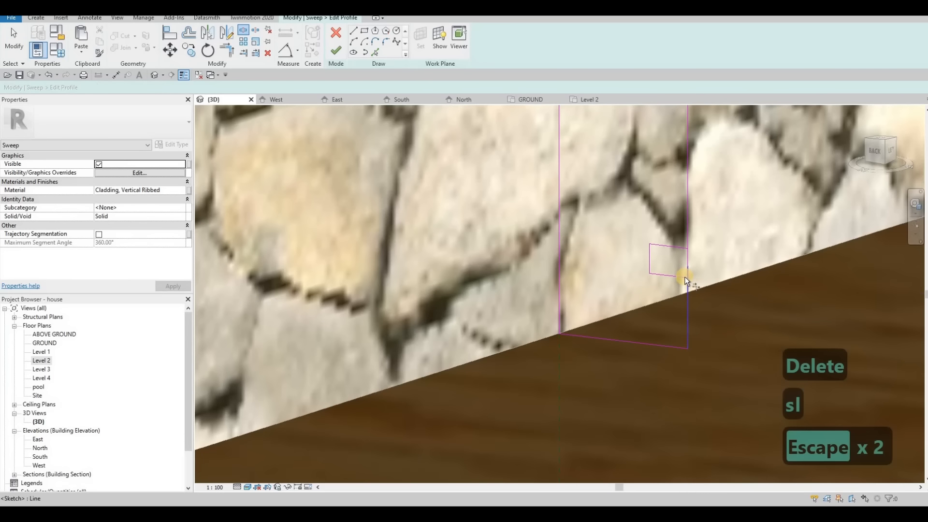
key("t")
key("r")
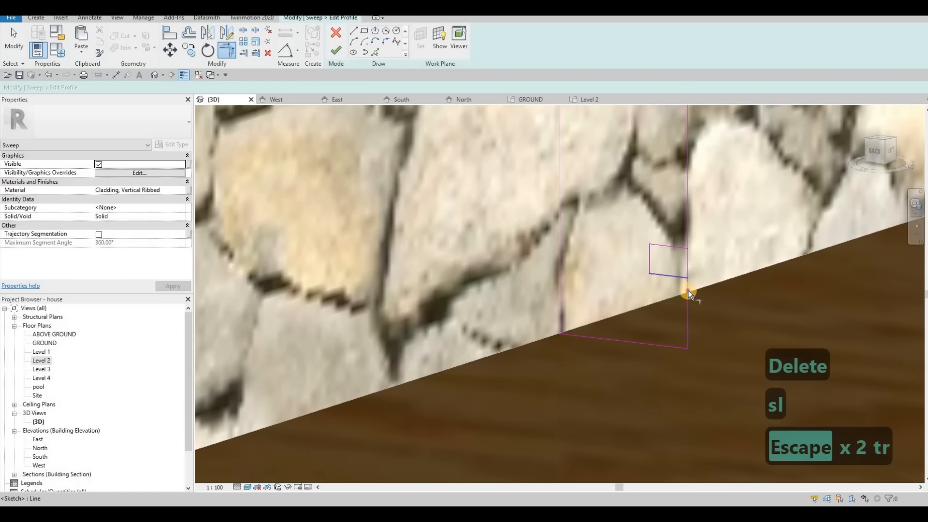
left_click(685, 233)
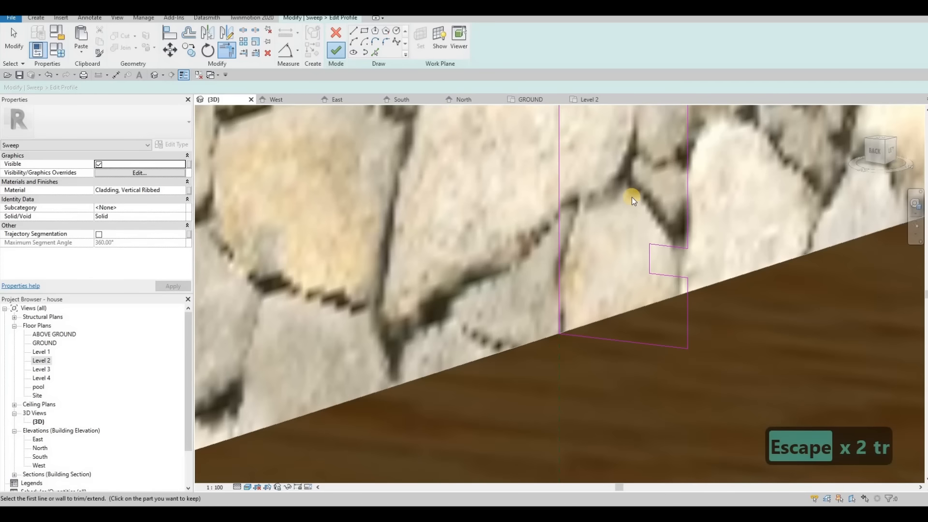
Finish the notched profile and complete the sweep around the corner north balcony frame.
left_click(336, 50)
left_click(339, 48)
scroll(615, 240, "down", 5)
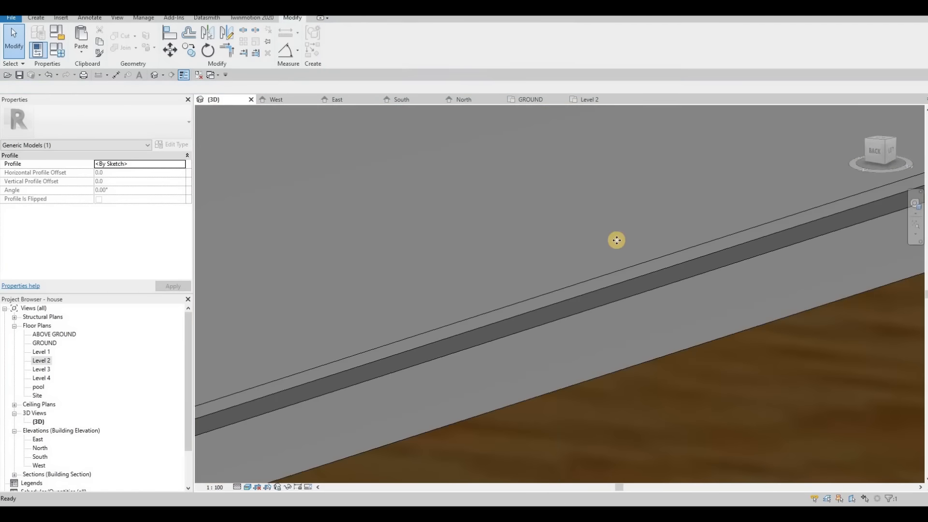
scroll(607, 243, "down", 6)
key("Escape")
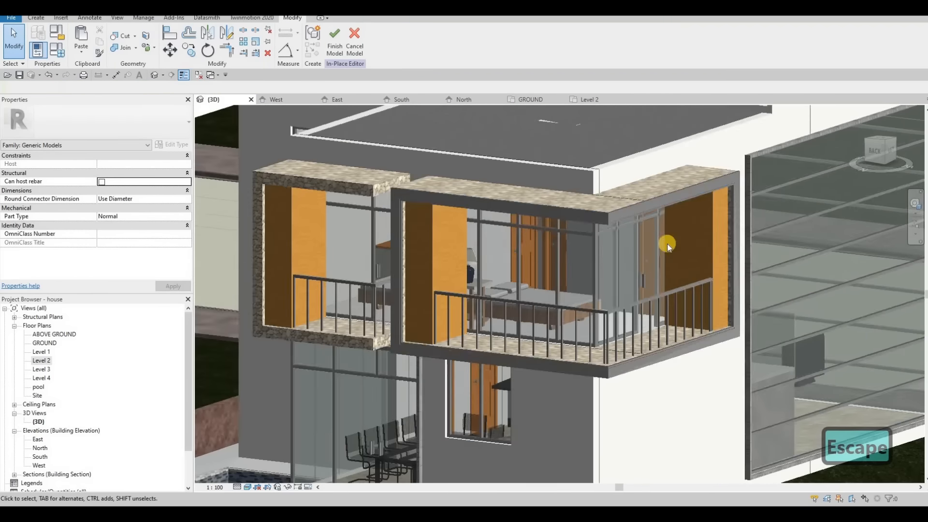
Create a new sweep path from the outer upper, vertical and lower edges of the adjacent smaller north balcony frame.
middle_click_drag(667, 243, 675, 197, "shift")
scroll(613, 187, "up", 3)
middle_click_drag(362, 186, 580, 175)
scroll(580, 175, "up", 2)
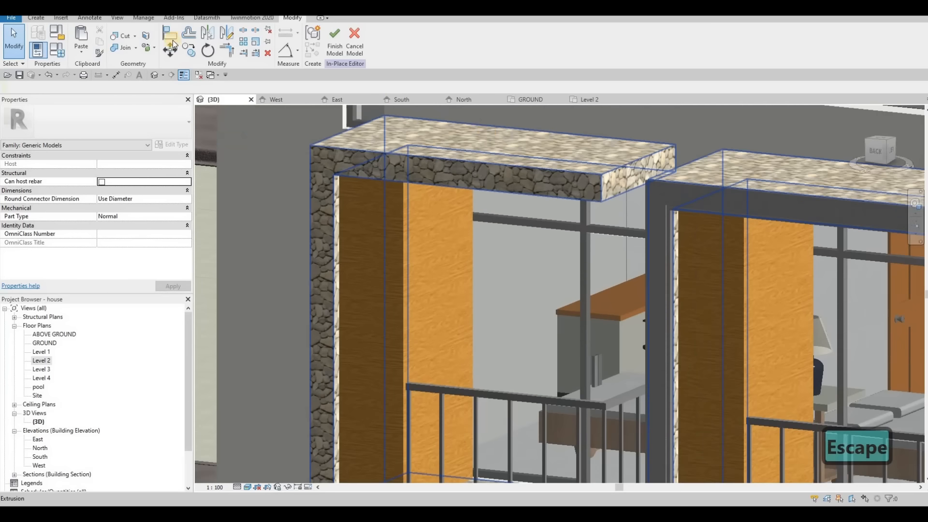
scroll(579, 175, "down", 2)
left_click(32, 19)
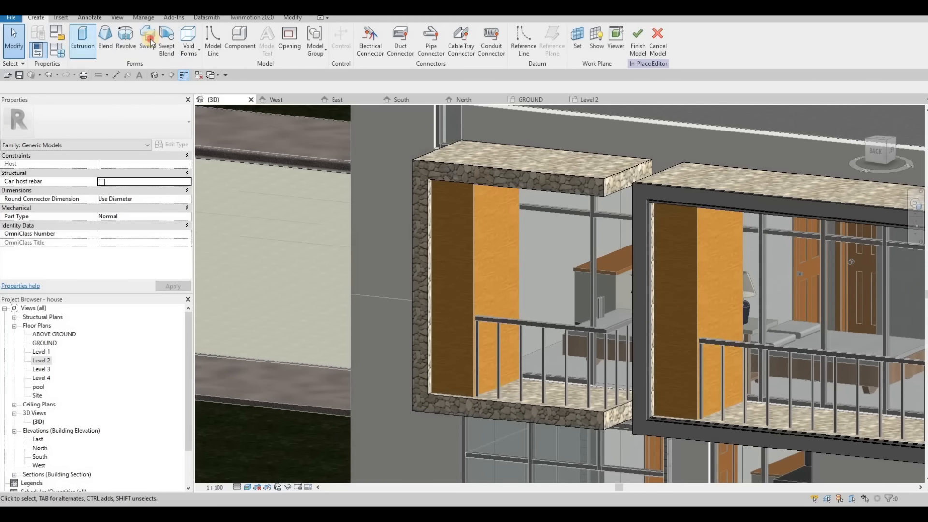
left_click(418, 49)
left_click(422, 51)
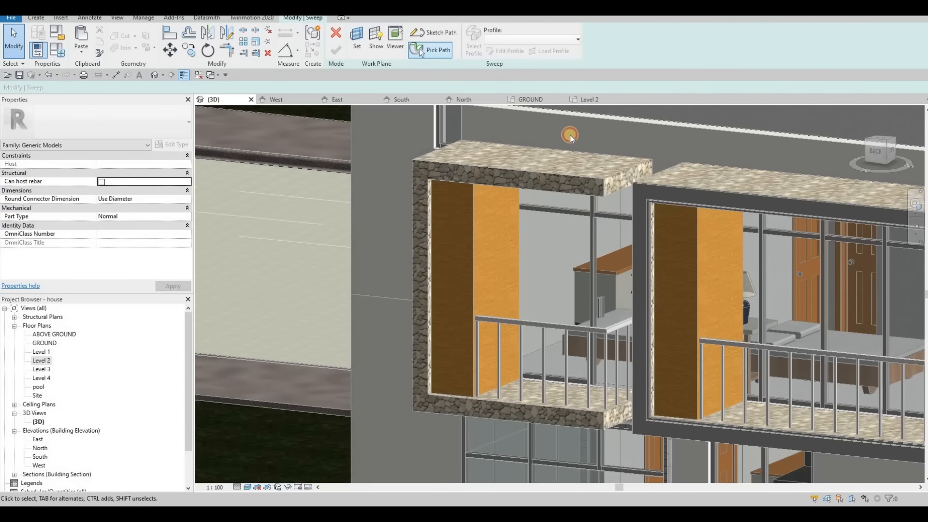
left_click(620, 172)
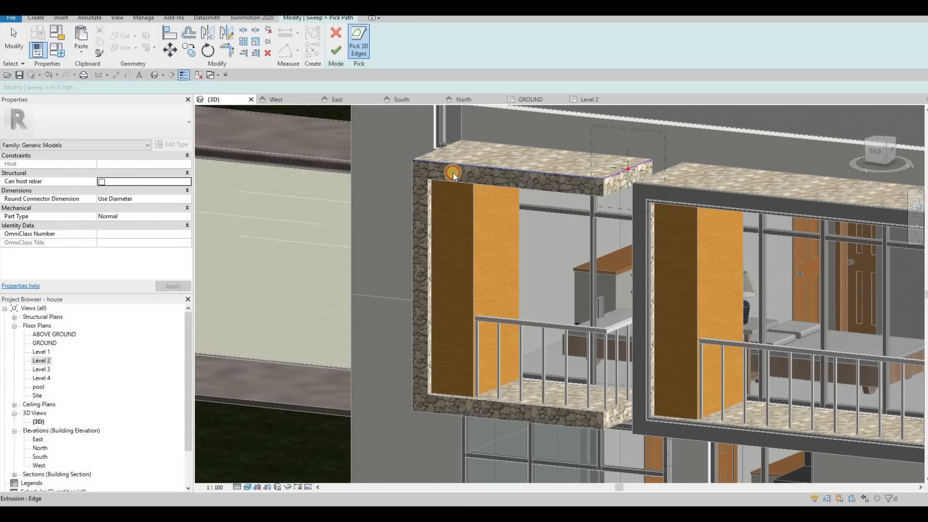
left_click(413, 196)
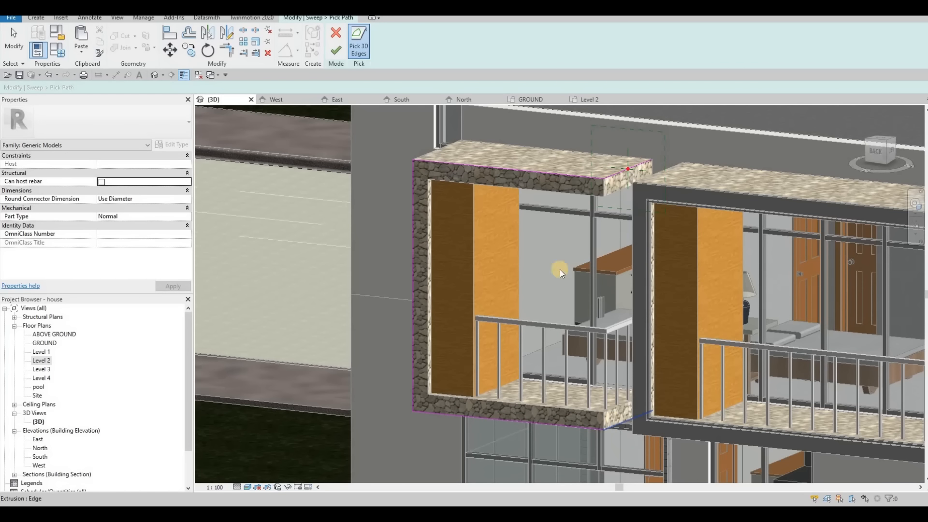
left_click(337, 53)
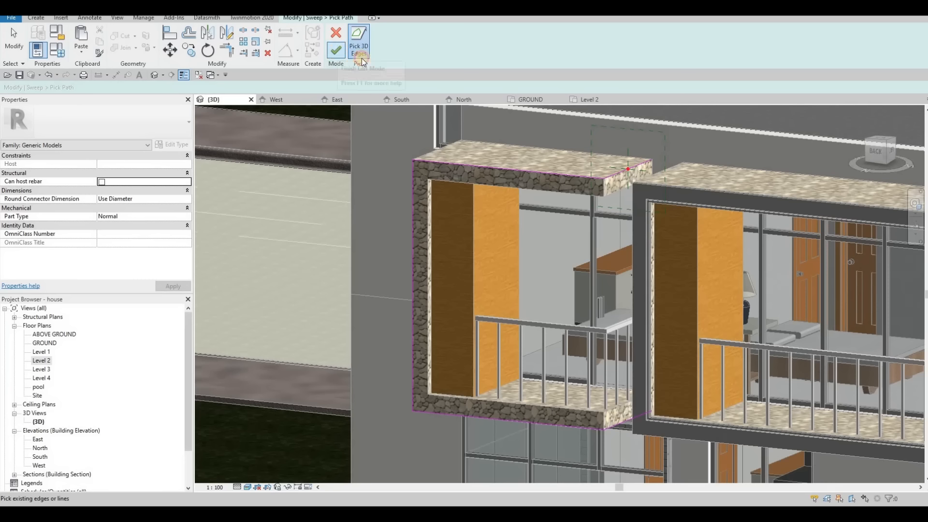
Sketch a 200 mm high rectangular sweep profile at the smaller frame's upper slab edge and set its width to 50 mm.
left_click(504, 51)
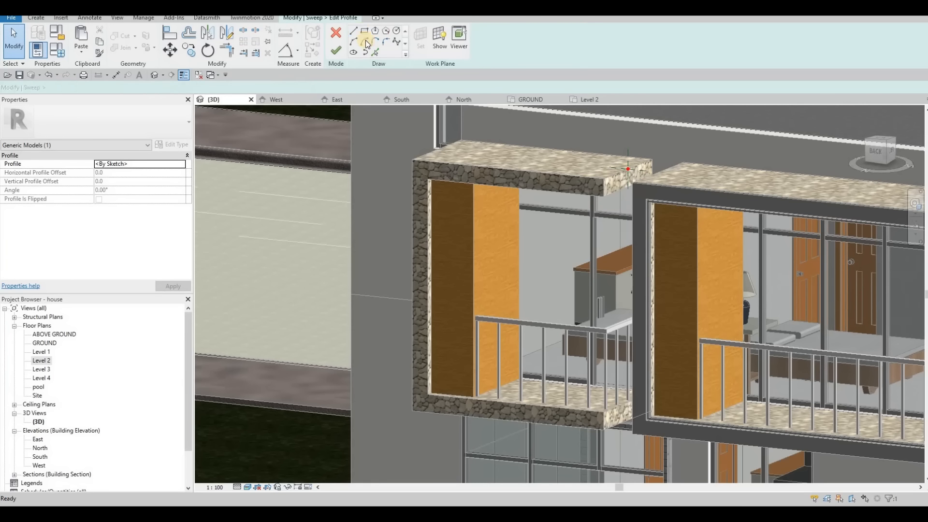
left_click(365, 32)
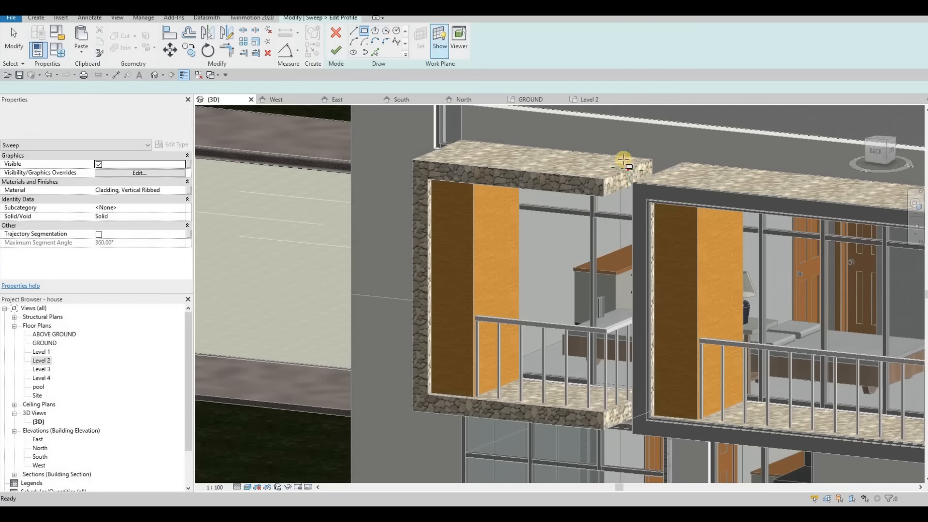
scroll(634, 145, "up", 5)
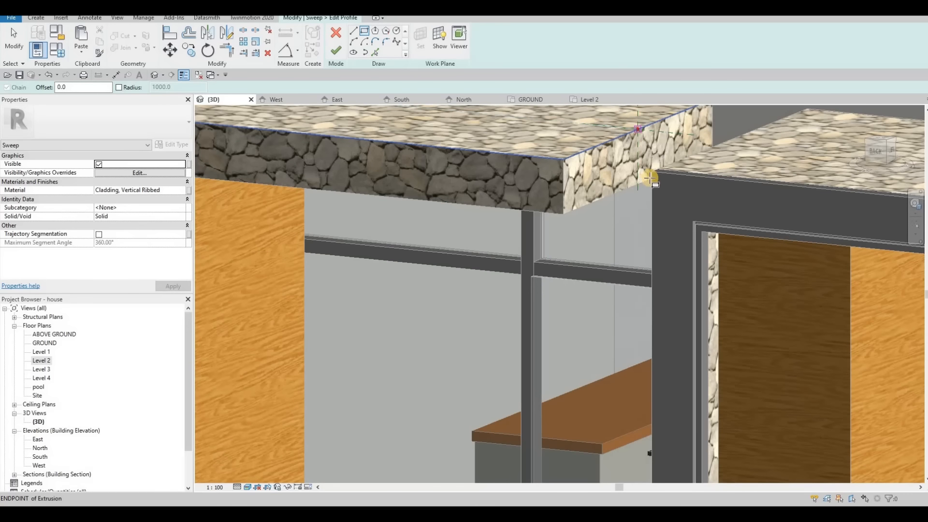
left_click(638, 130)
left_click(647, 141)
scroll(623, 205, "up", 3)
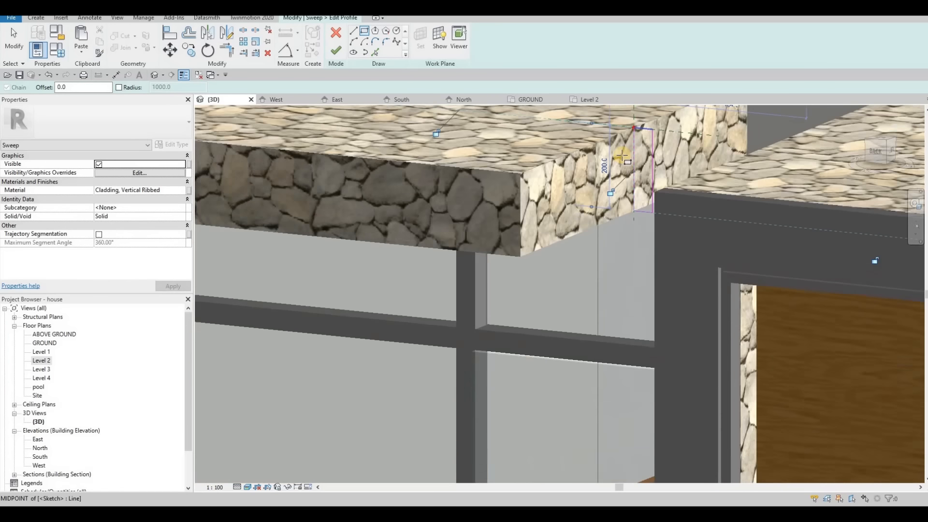
left_click(617, 155)
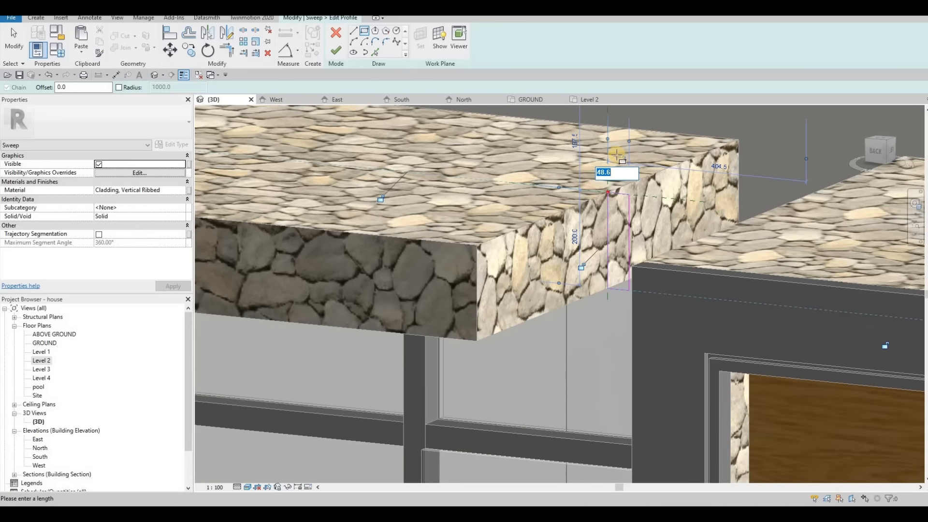
type("50")
key("Return")
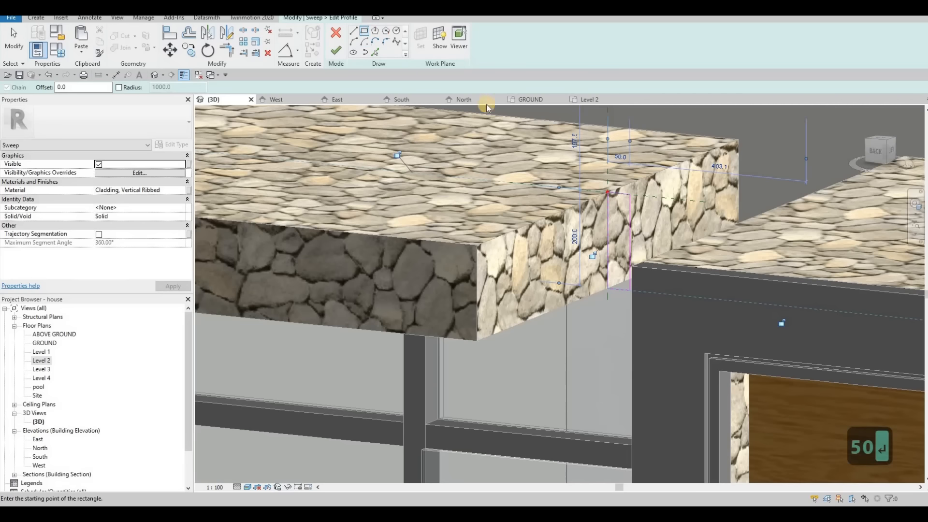
Sketch a small notch rectangle about 15 mm deep against the outer edge of the smaller frame's sweep profile, near its lower end.
scroll(626, 276, "up", 2)
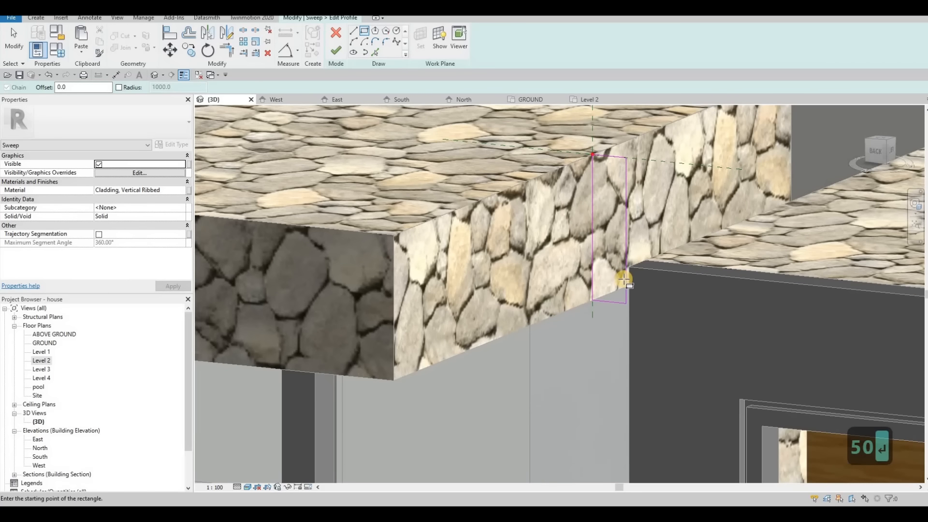
left_click(619, 287)
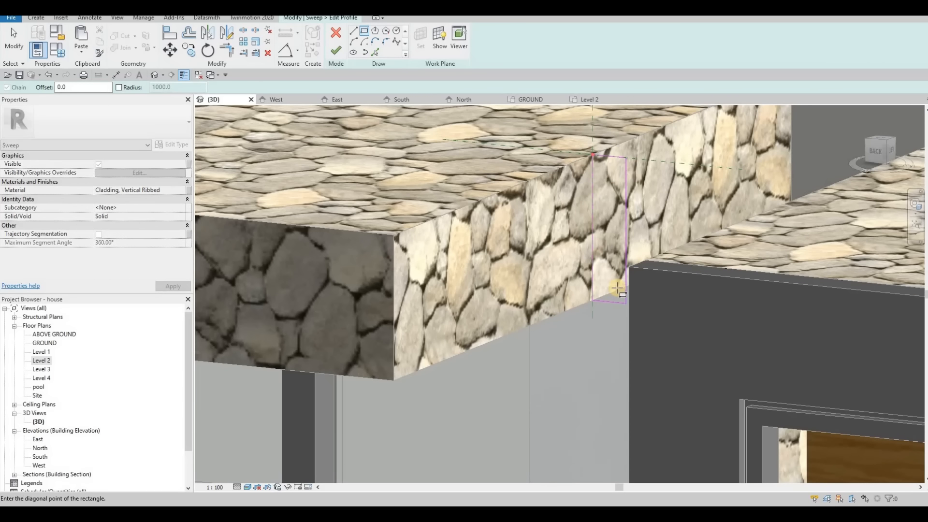
left_click(625, 281)
key("Escape")
key("Escape")
scroll(625, 283, "up", 4)
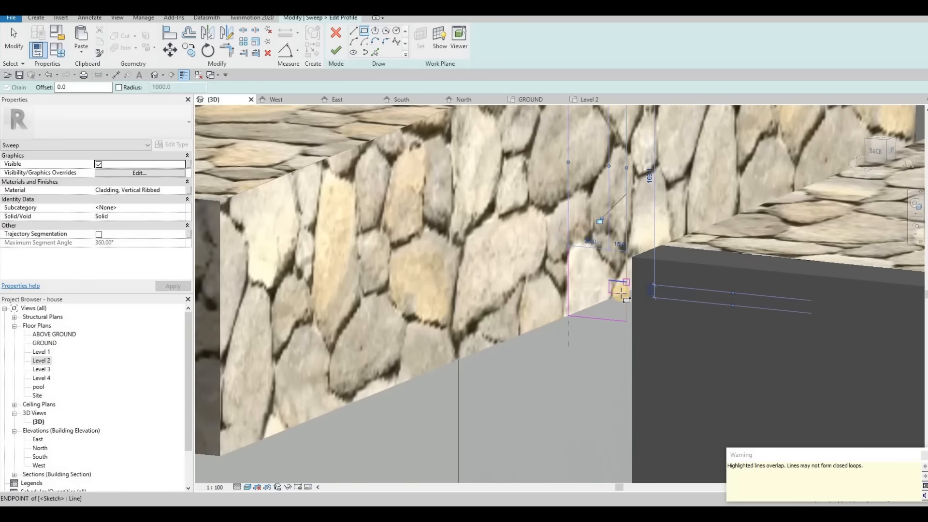
key("Escape")
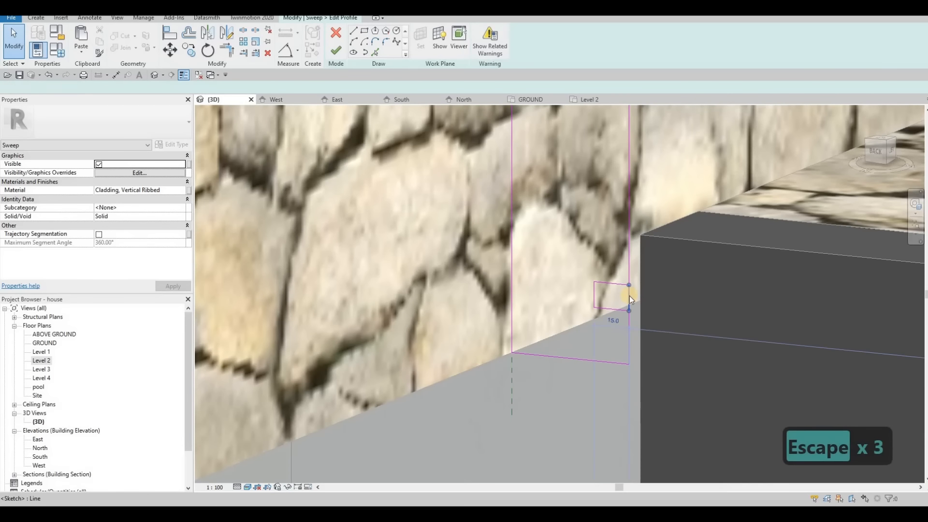
Remove the notch's outer line on the smaller frame's profile, then split and trim the profile edge to open the notch.
left_click(629, 297)
key("Delete")
key("s")
key("l")
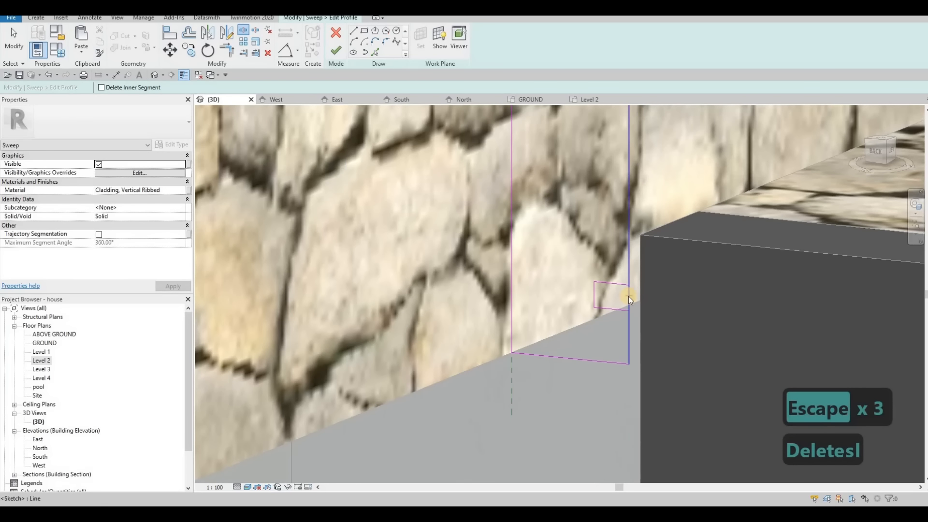
left_click(629, 297)
key("Escape")
key("Escape")
key("t")
key("r")
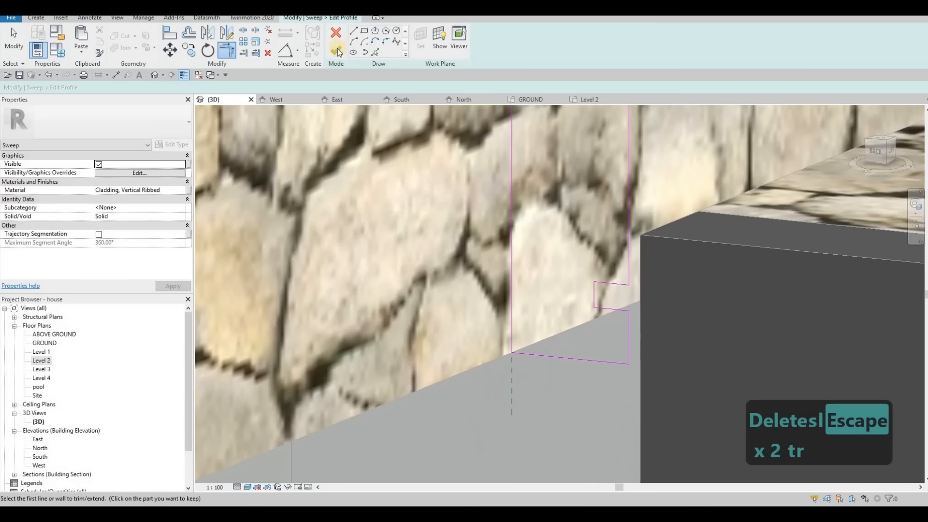
In the North elevation, align the upper and lower lines of the smaller frame's profile notch with the adjacent frame's sweep groove lines.
left_click(283, 102)
scroll(509, 194, "down", 3)
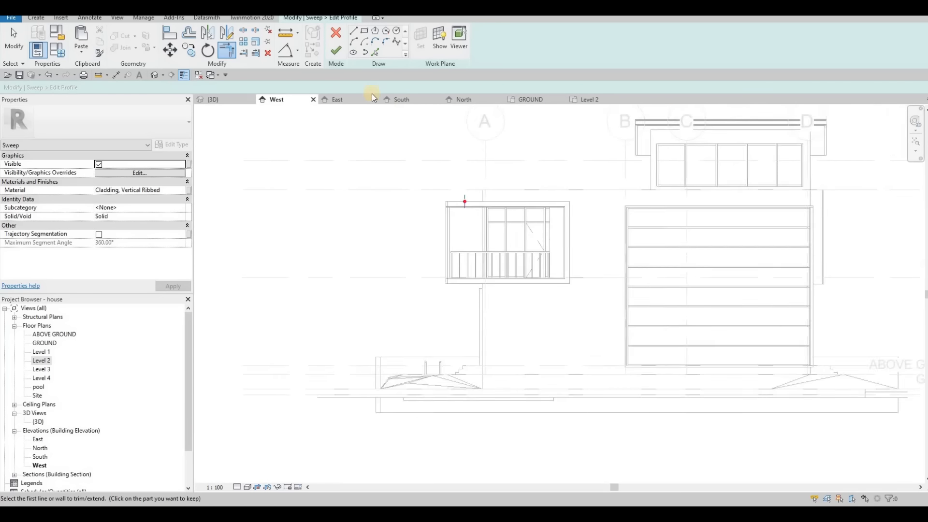
left_click(466, 100)
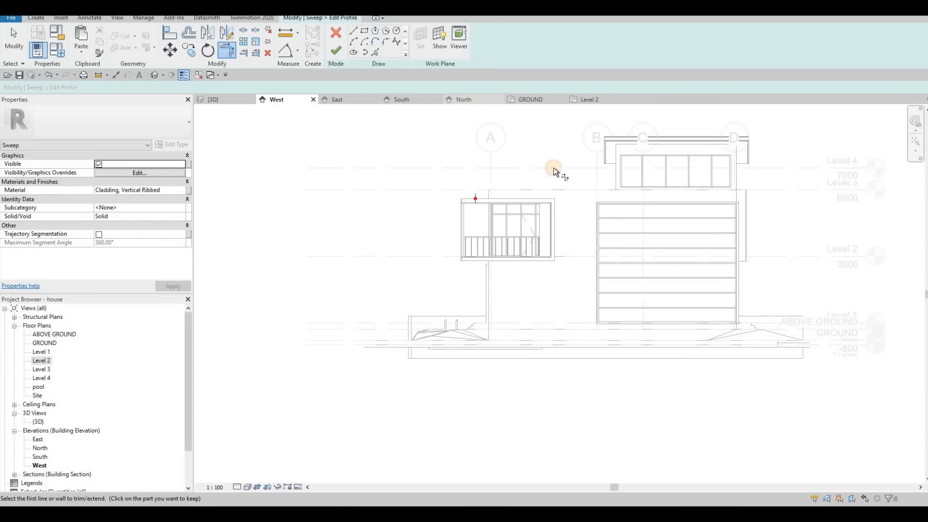
scroll(517, 208, "up", 2)
scroll(493, 212, "up", 4)
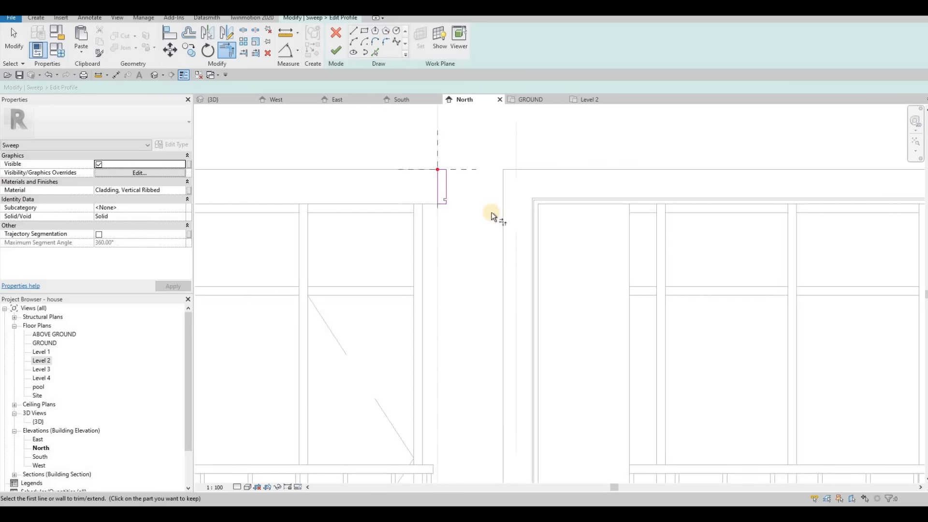
key("Escape")
key("Escape")
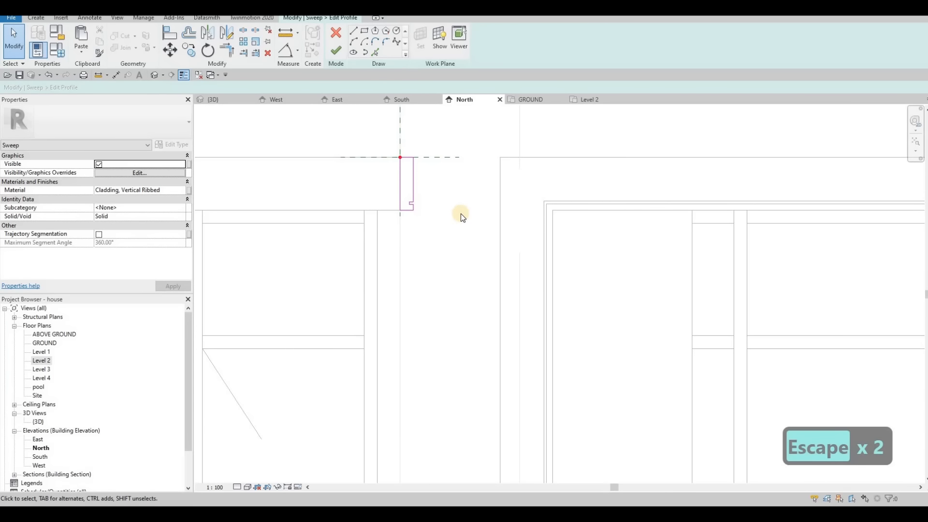
key("a")
key("l")
left_click(546, 200)
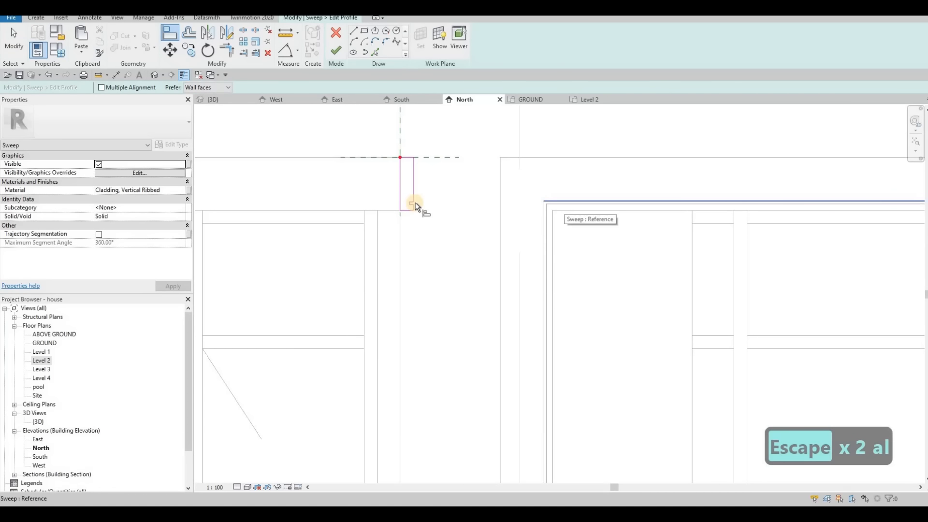
scroll(417, 204, "up", 2)
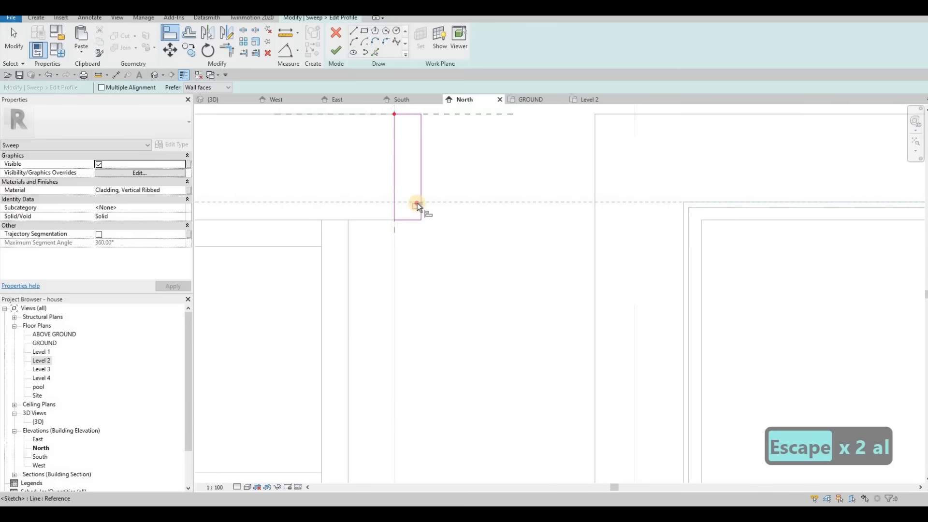
left_click(416, 203)
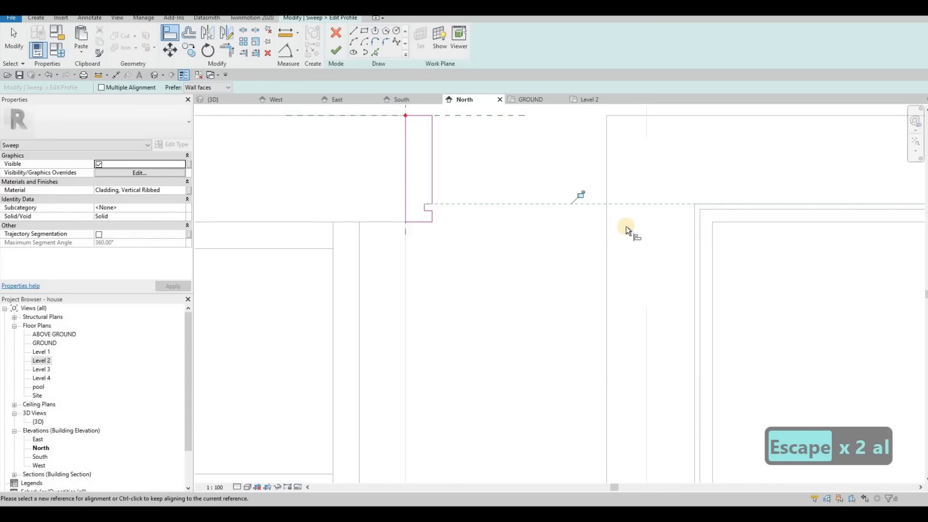
left_click(721, 211)
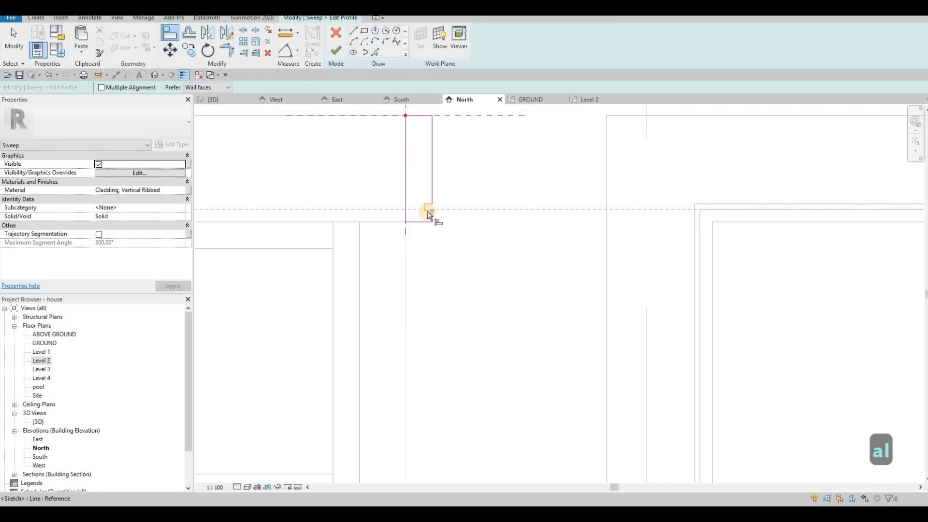
left_click(428, 211)
scroll(428, 212, "up", 2)
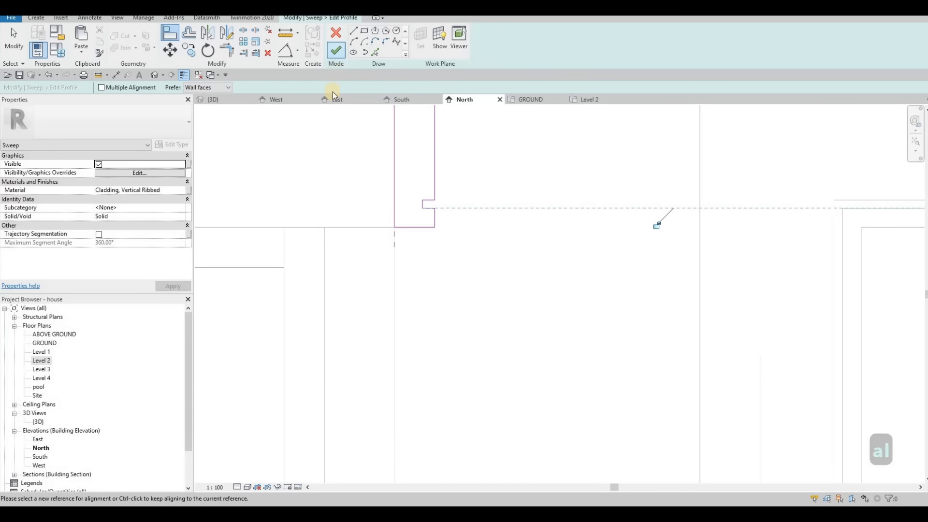
Finish the smaller frame's profile, sweep and in-place model, and inspect the house in the 3D view.
left_click(336, 50)
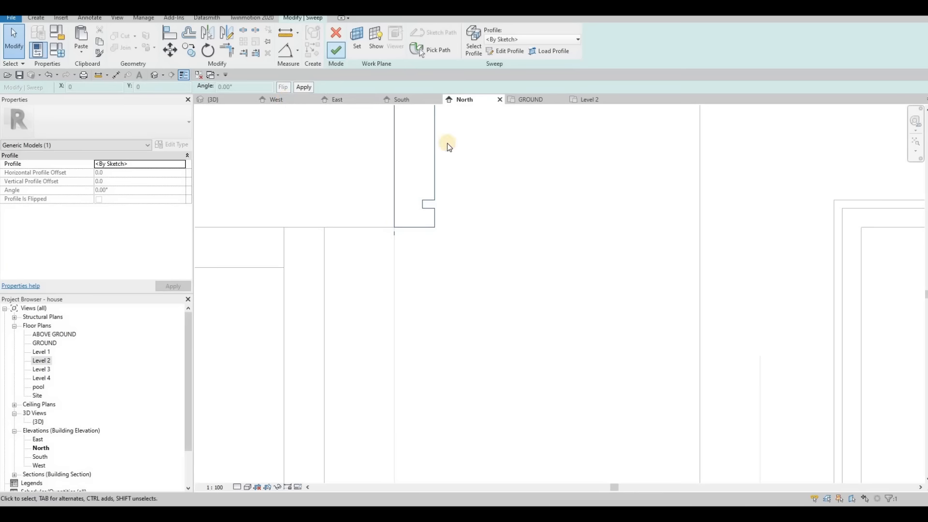
left_click(385, 47)
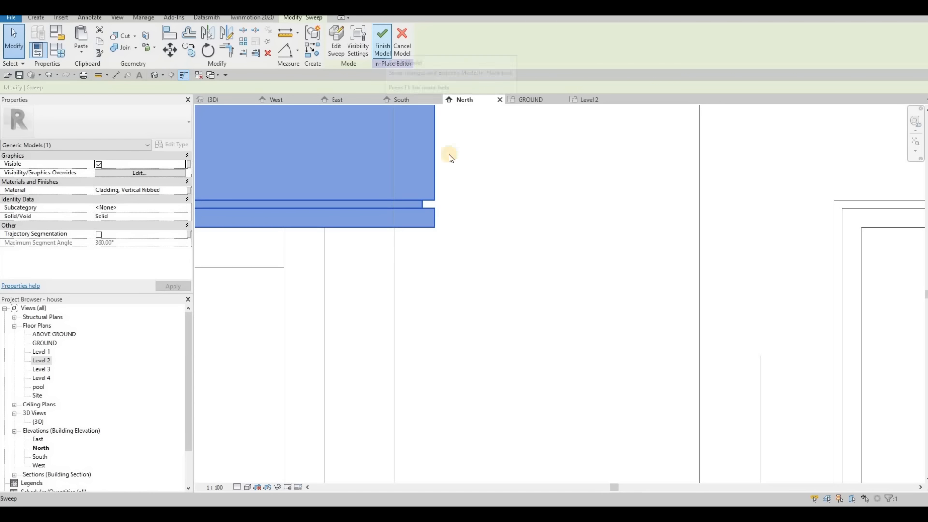
left_click(226, 100)
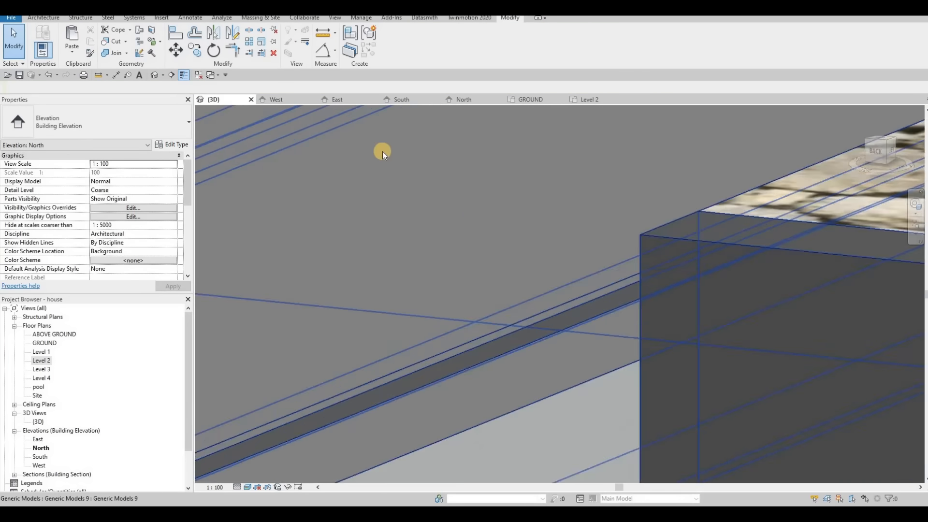
scroll(446, 166, "down", 5)
key("Escape")
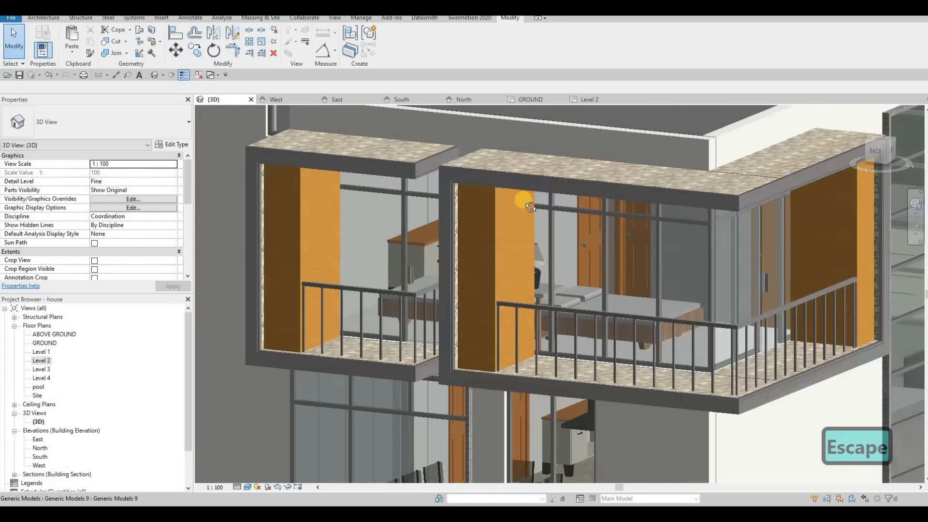
middle_click_drag(531, 207, 512, 360, "shift")
scroll(513, 360, "down", 2)
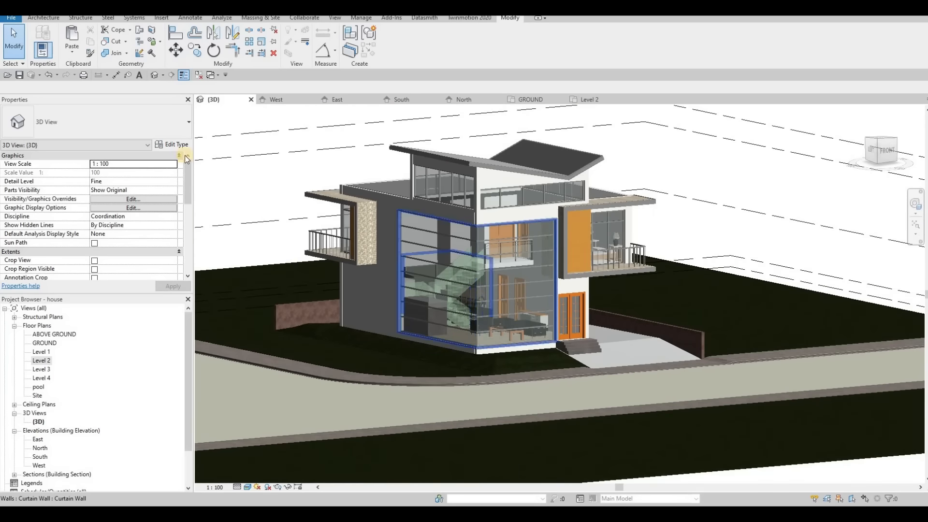